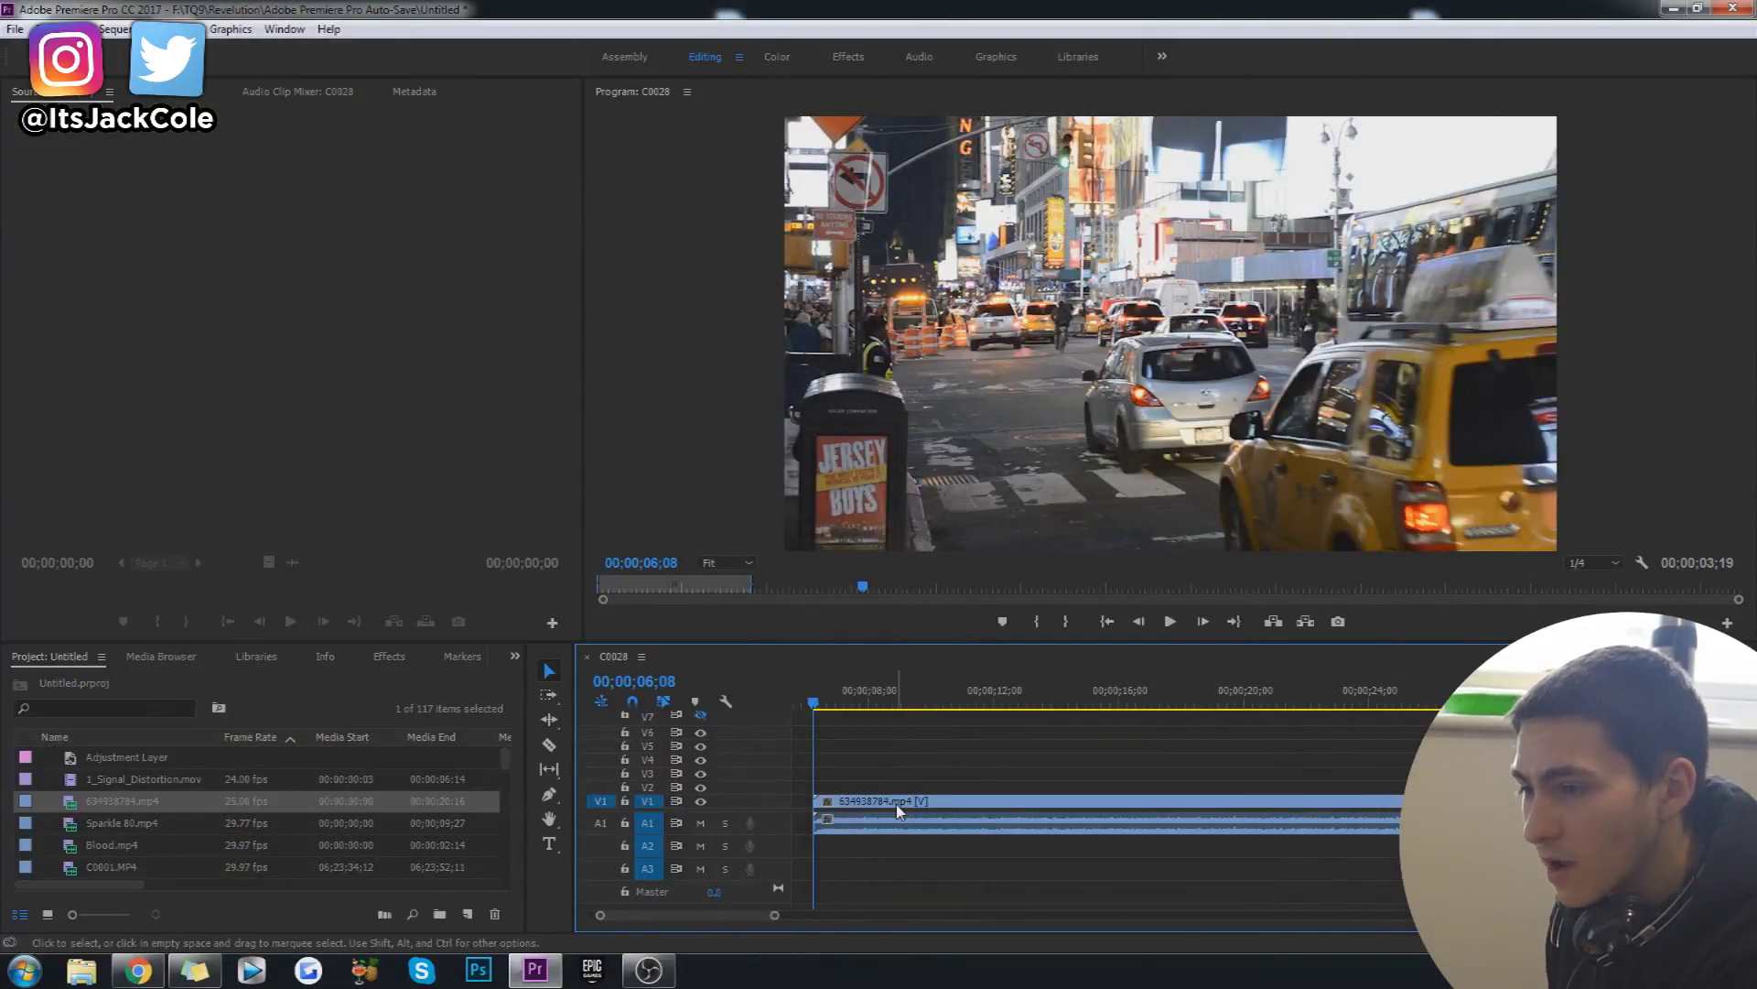
# Save the NYC street project and switch to the Graphics workspace
pyautogui.hotkey('ctrl', 's')
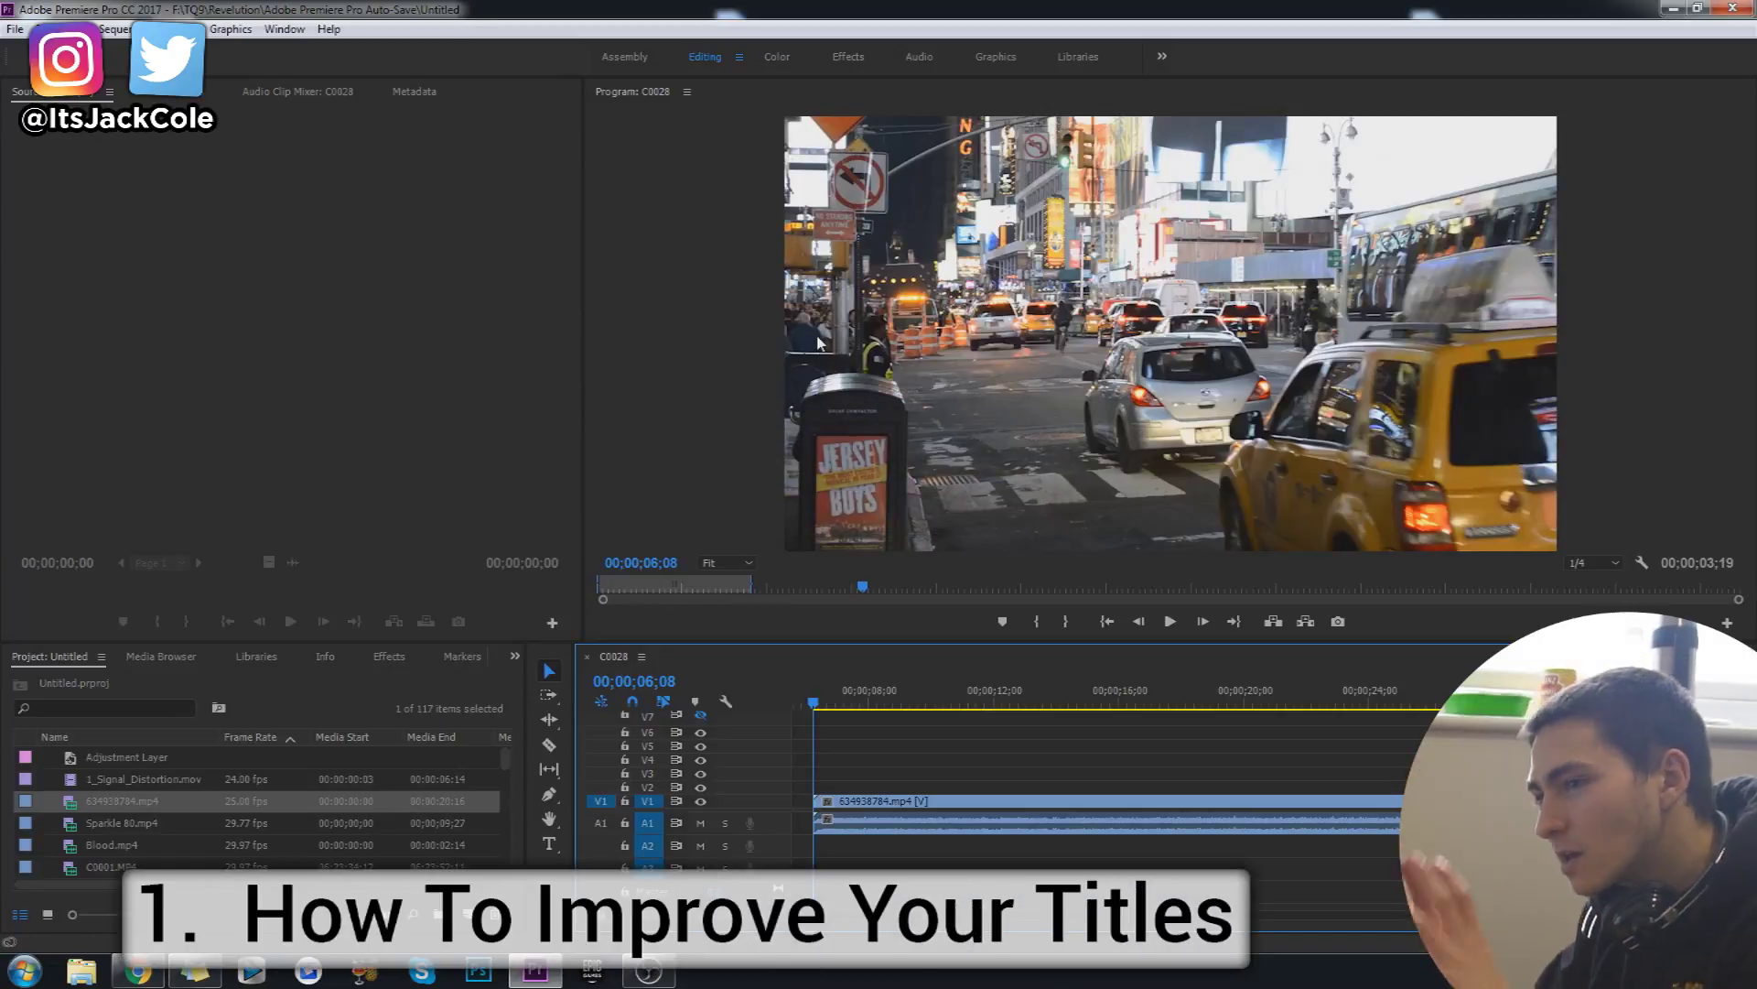
pyautogui.click(995, 57)
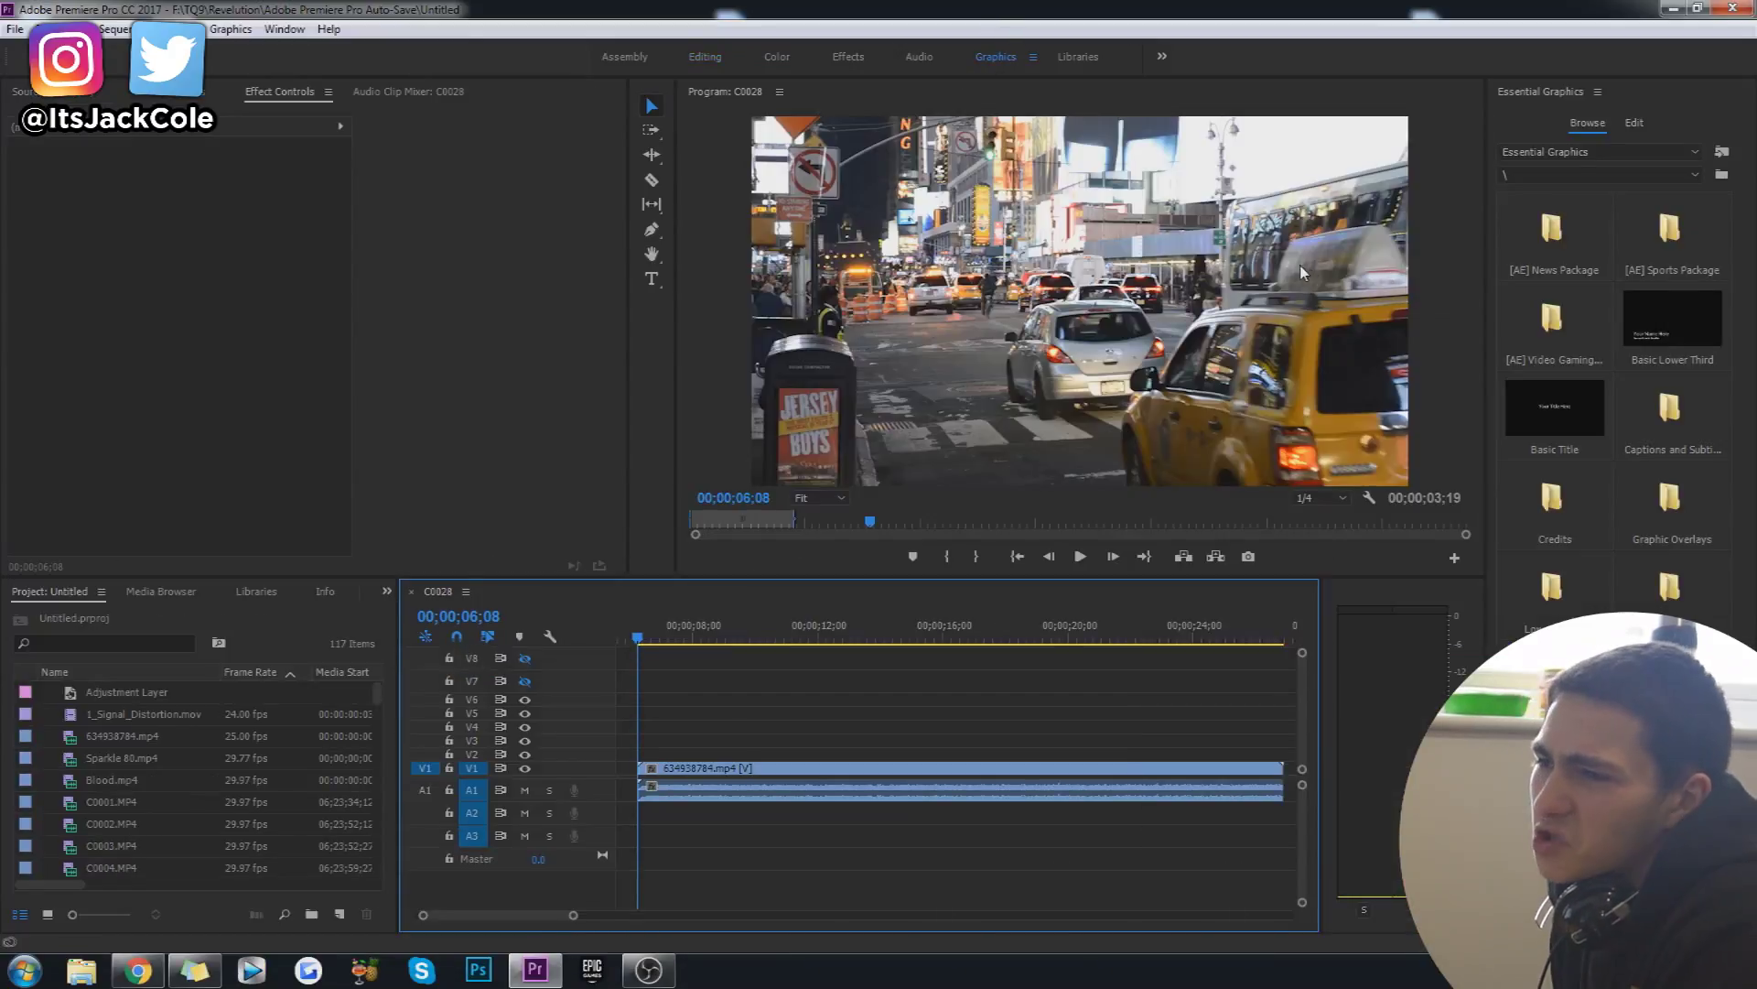
# Type a JACK title over the street footage
pyautogui.click(653, 279)
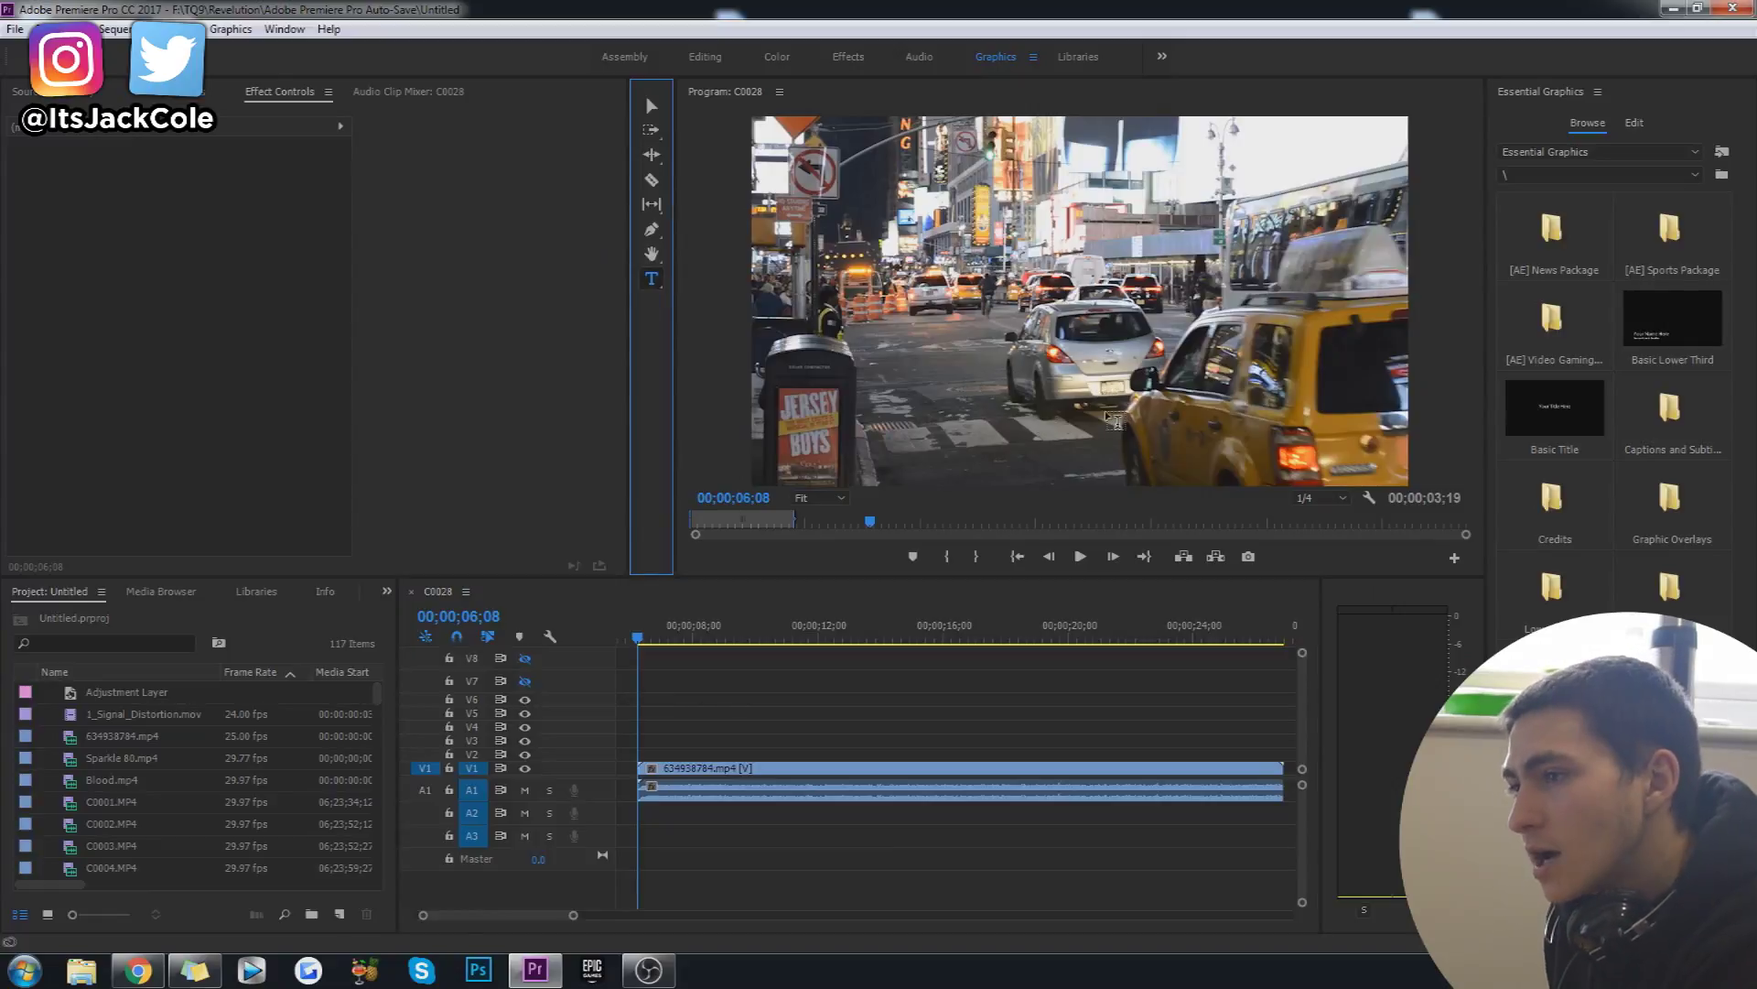
pyautogui.click(1054, 307)
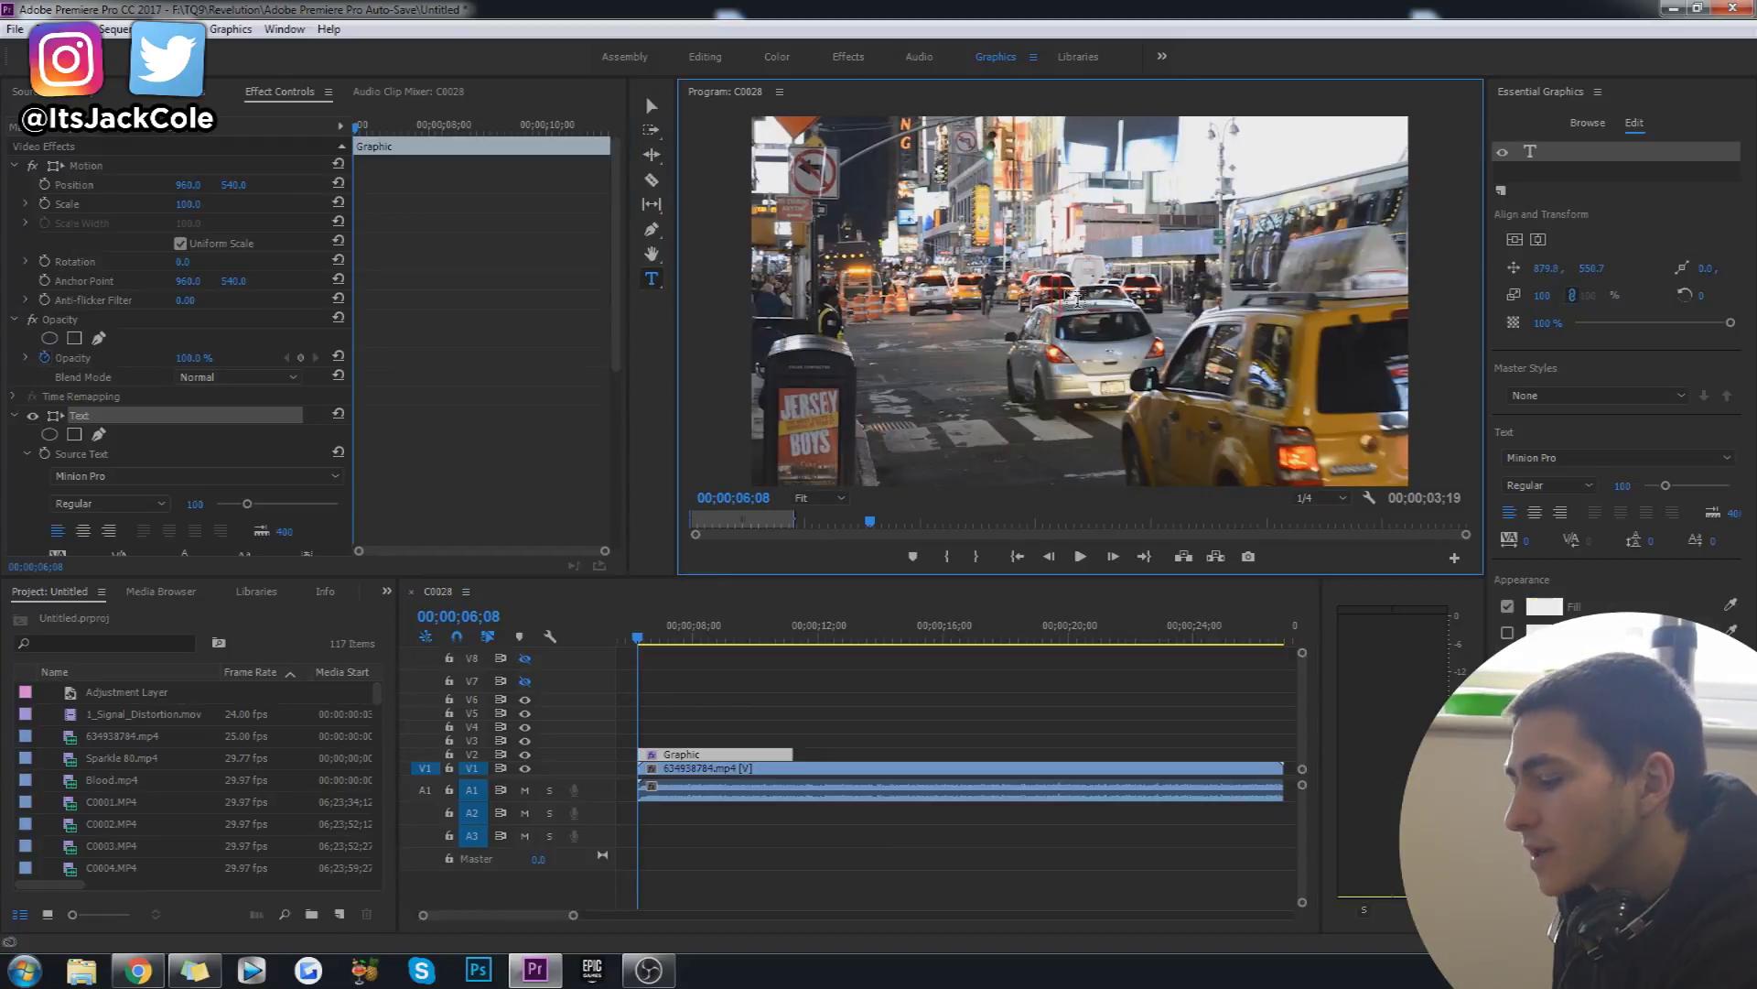
pyautogui.write('JACK')
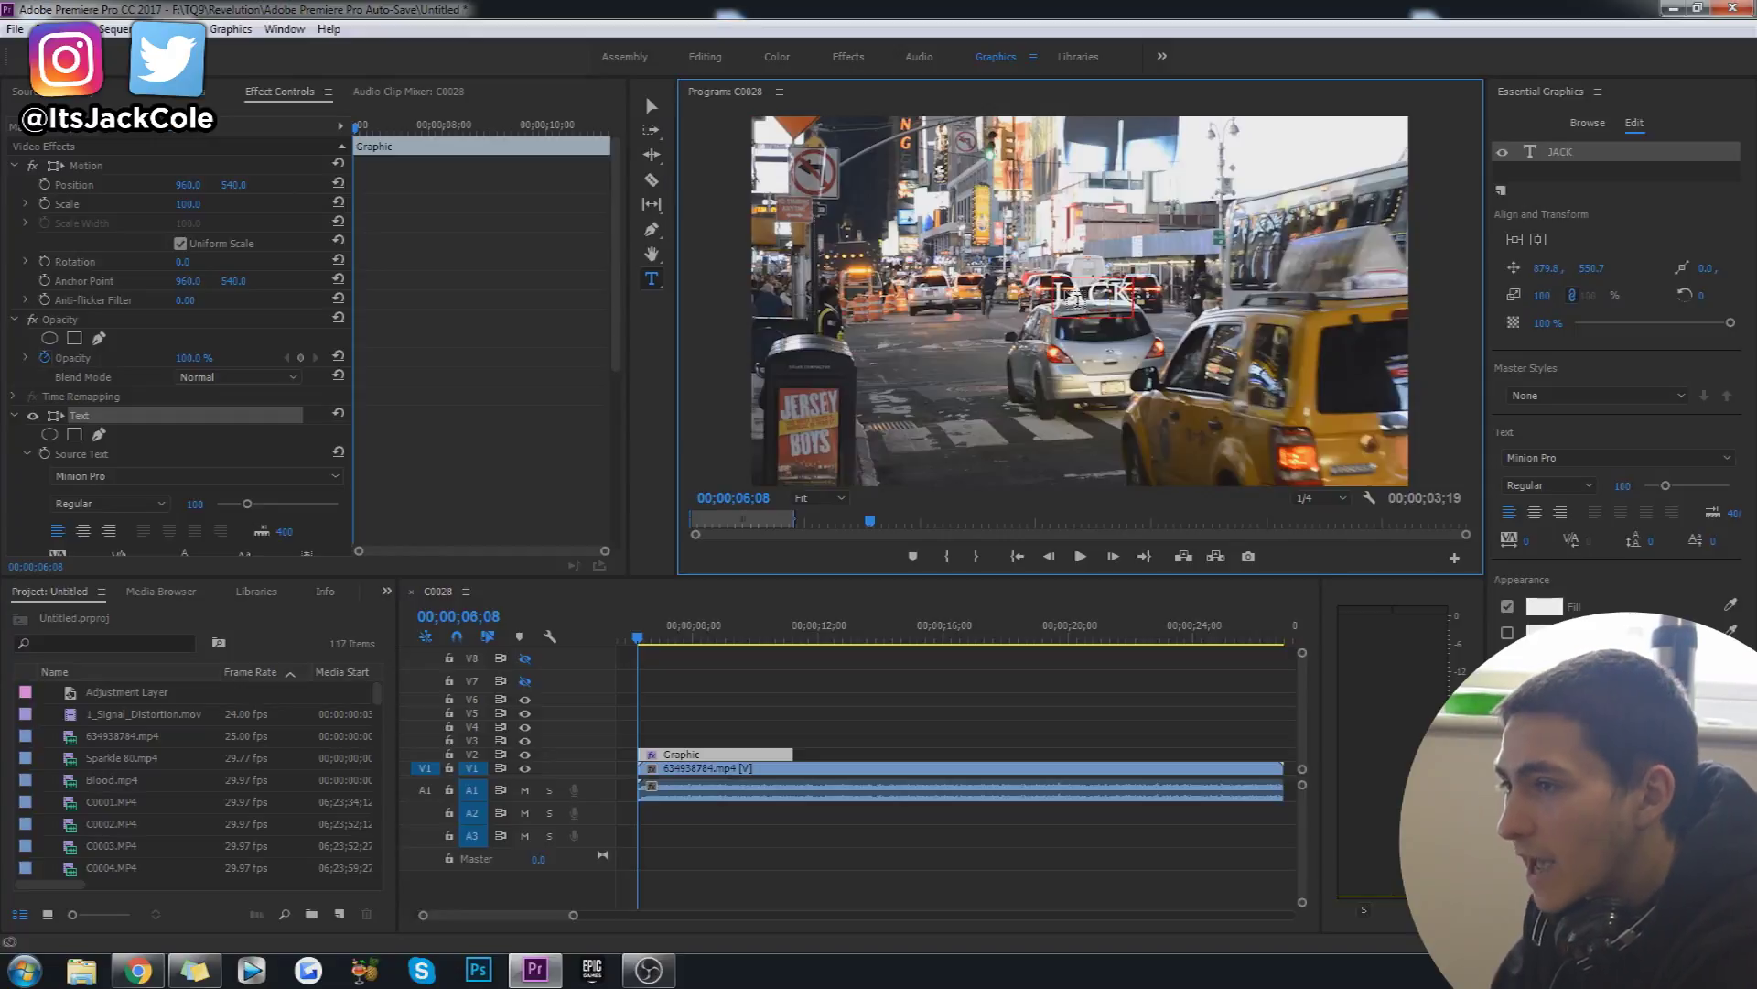
# Set the JACK title to Gotham Bold at size 278, centre it in frame, and preview
pyautogui.click(1561, 457)
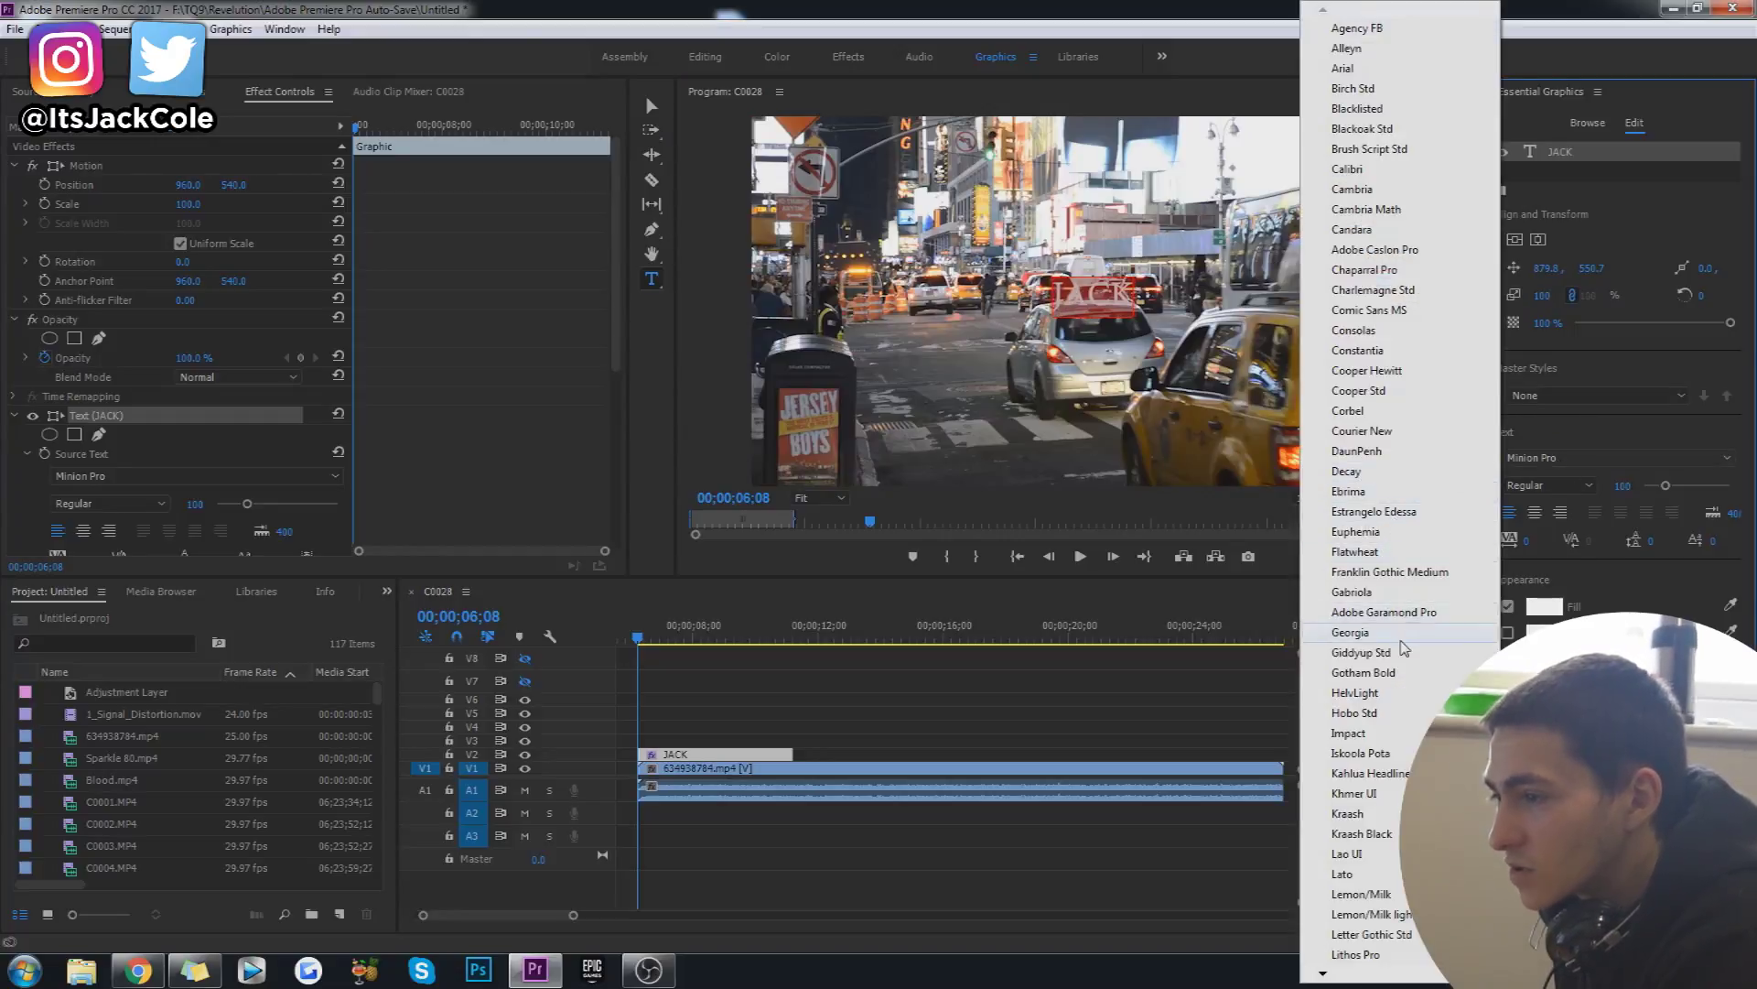
pyautogui.click(1364, 673)
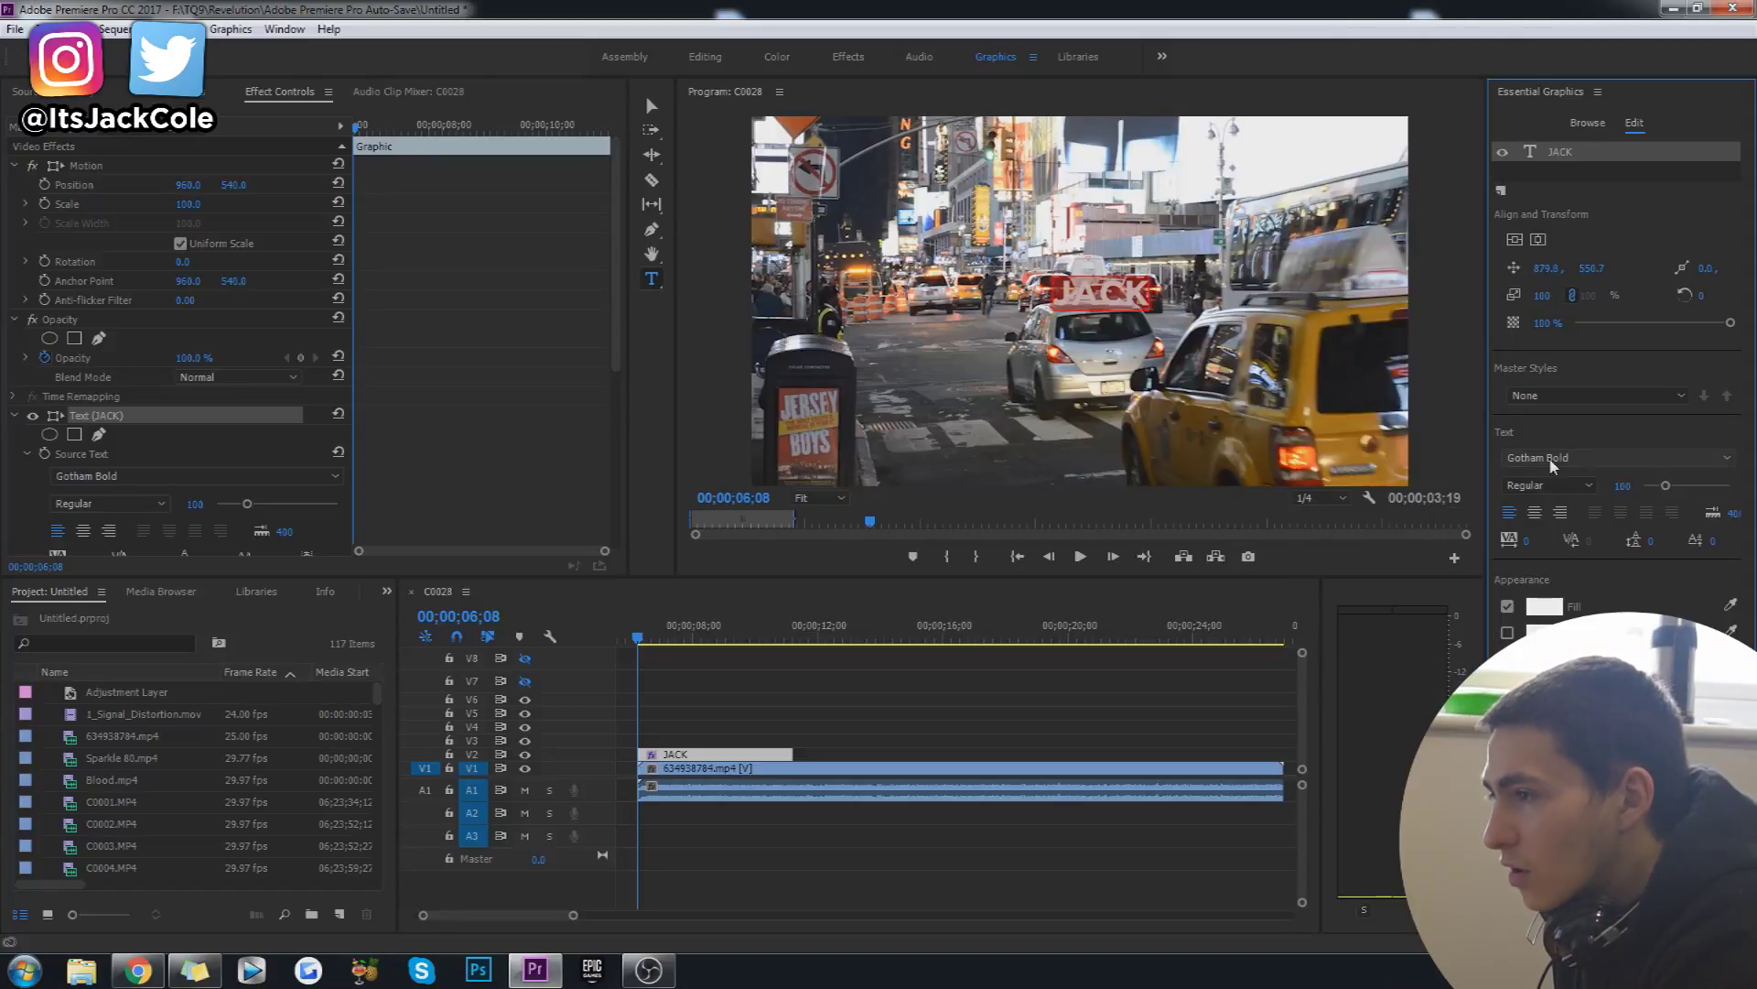
pyautogui.moveTo(1666, 485); pyautogui.dragTo(1707, 491)
pyautogui.click(1515, 240)
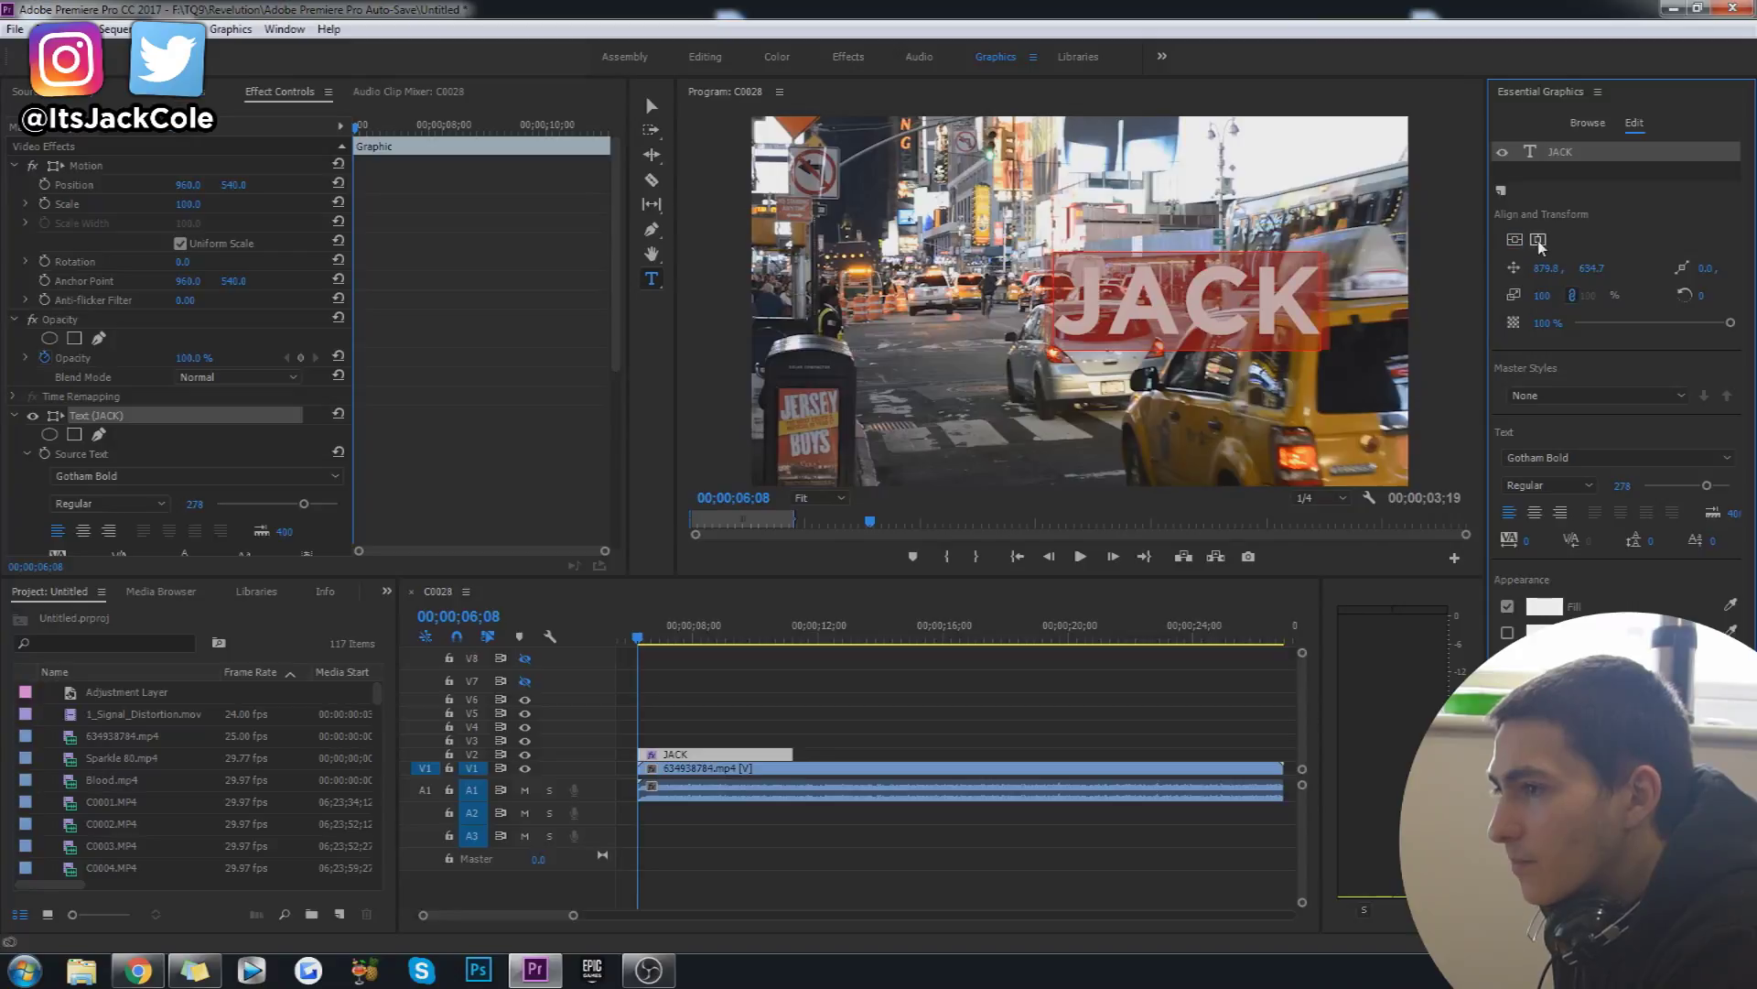
pyautogui.click(1538, 240)
pyautogui.click(1140, 689)
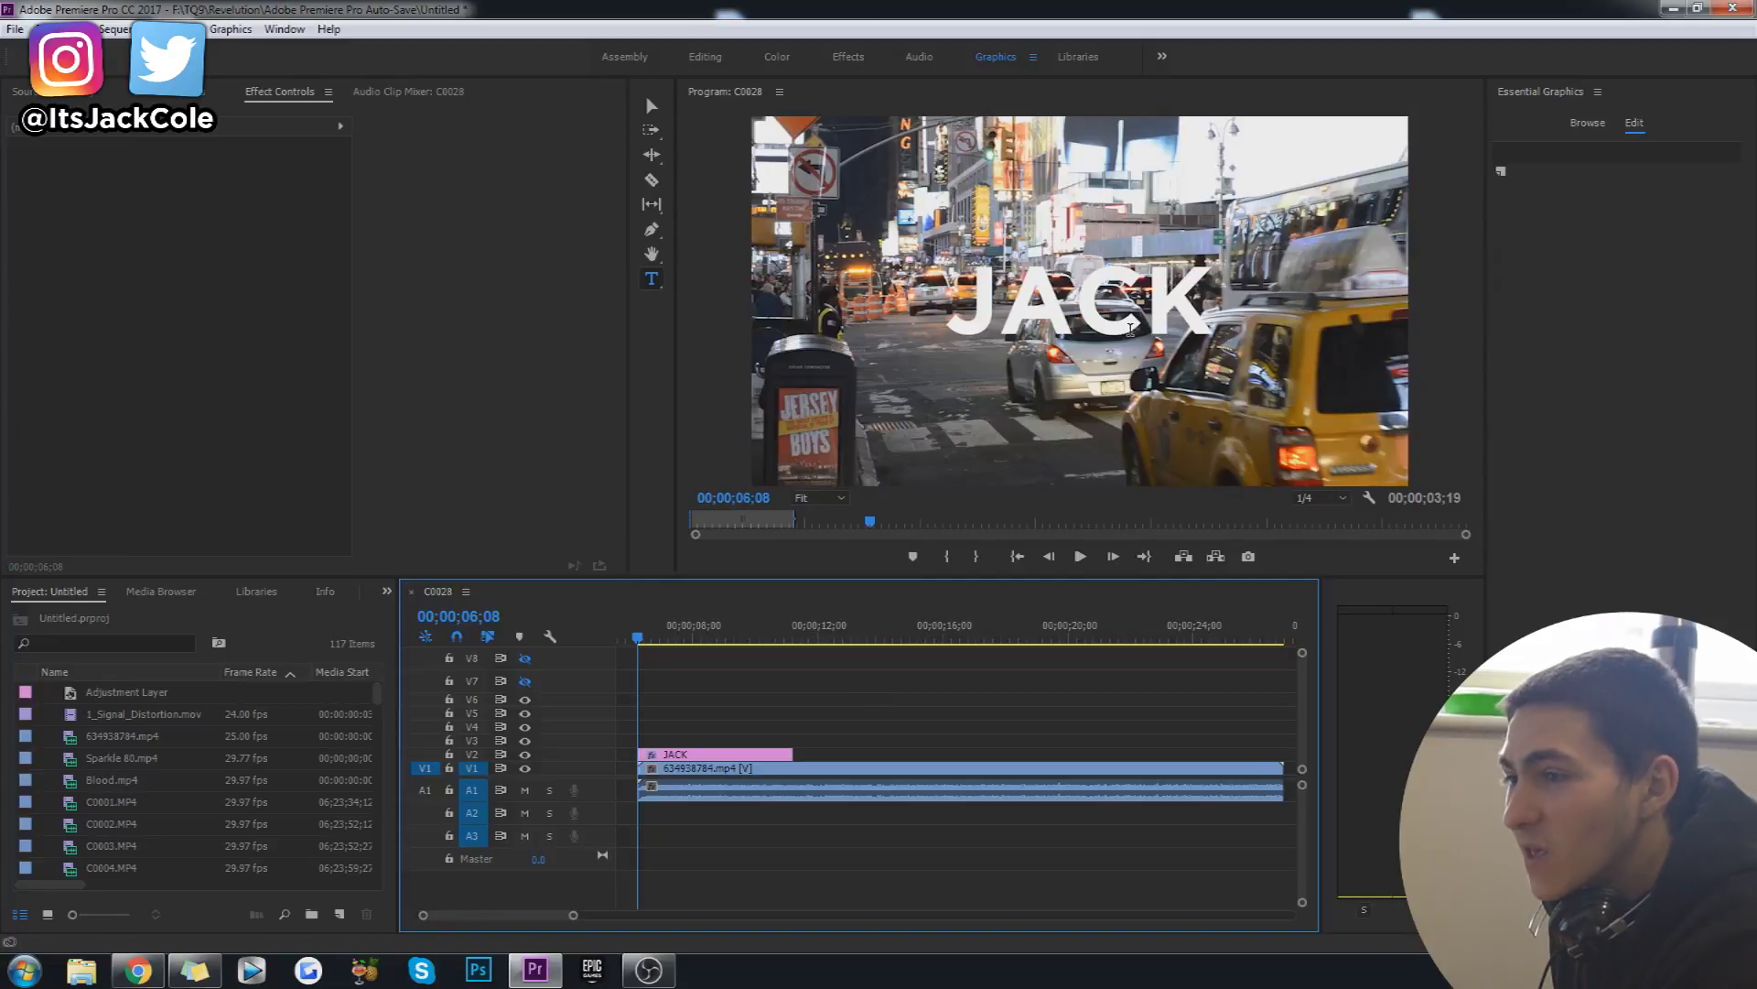
pyautogui.press('space')
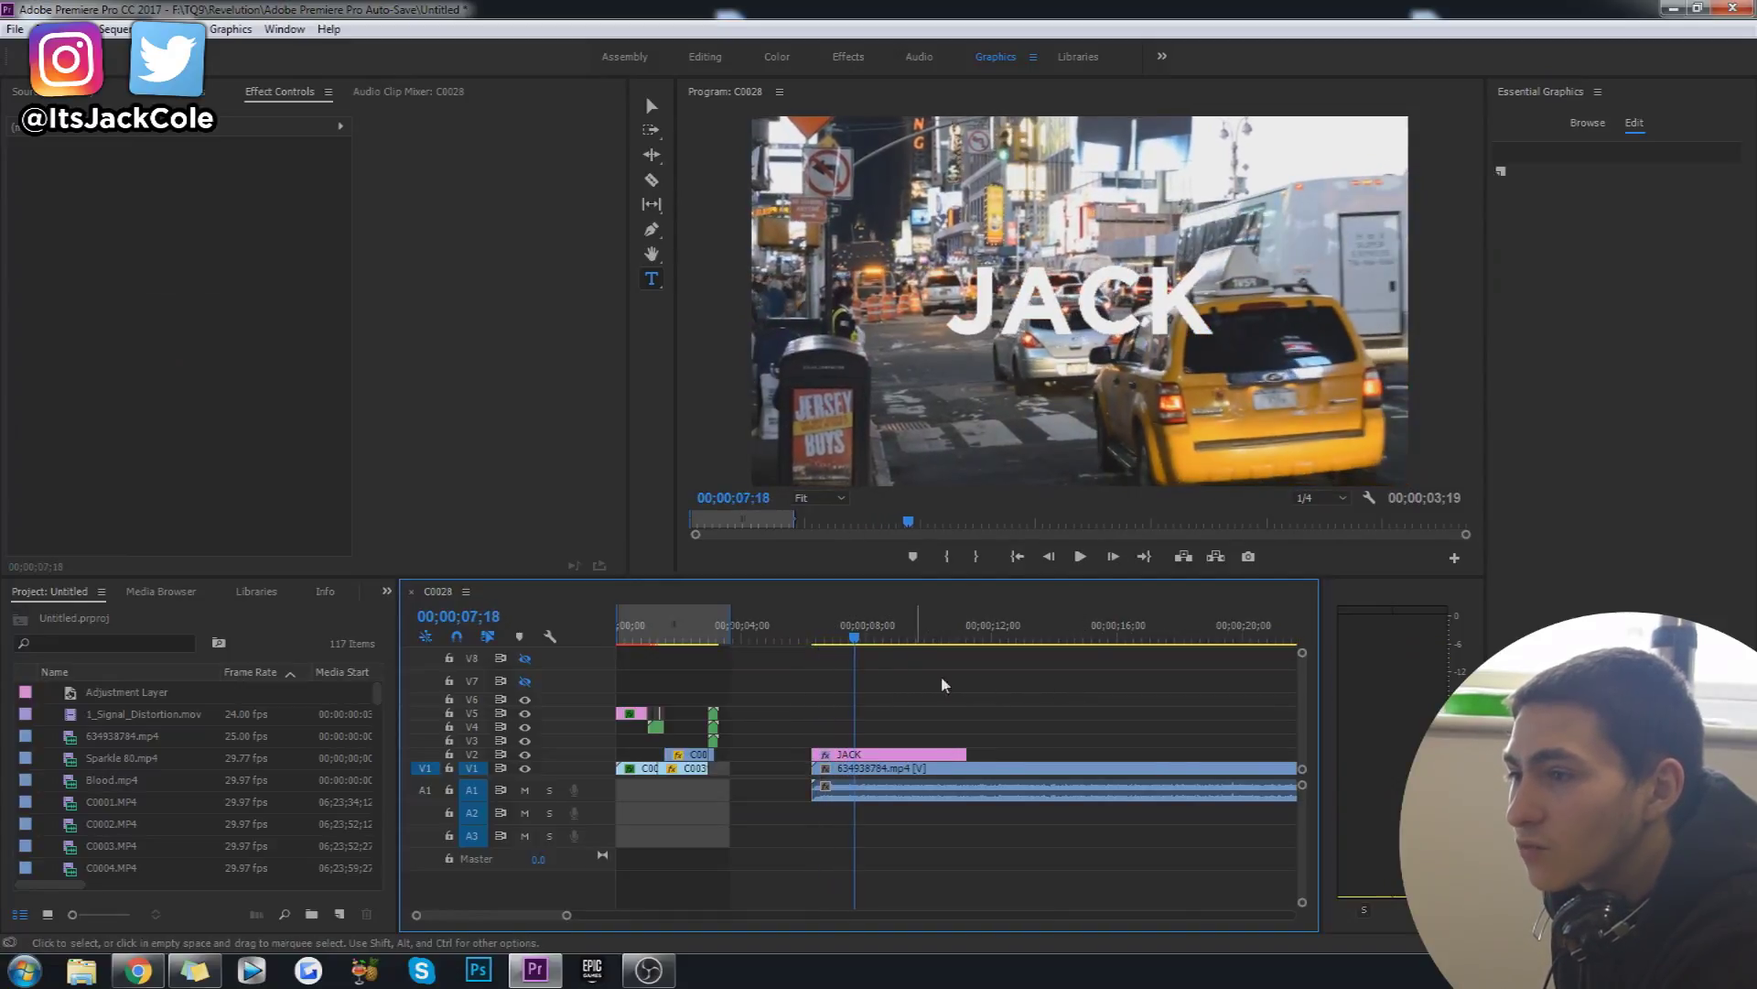
# Select the street clip 634938784.mp4 and set its Opacity to 70%
pyautogui.press('space')
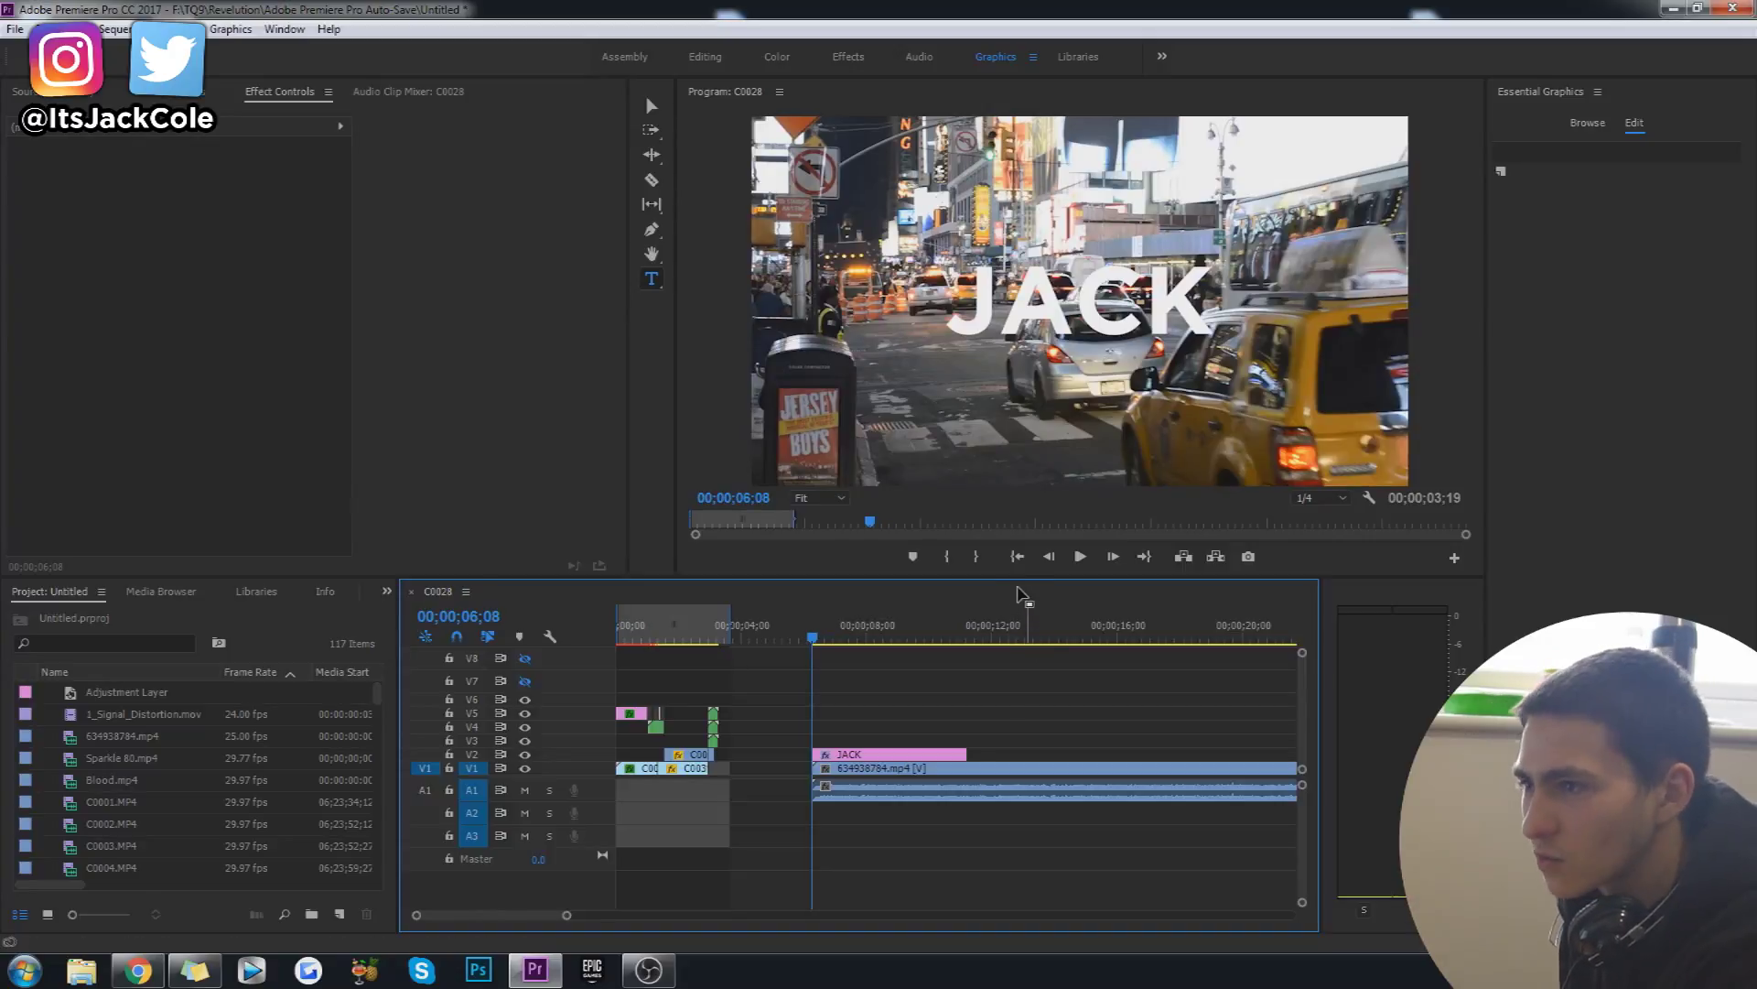
pyautogui.click(869, 769)
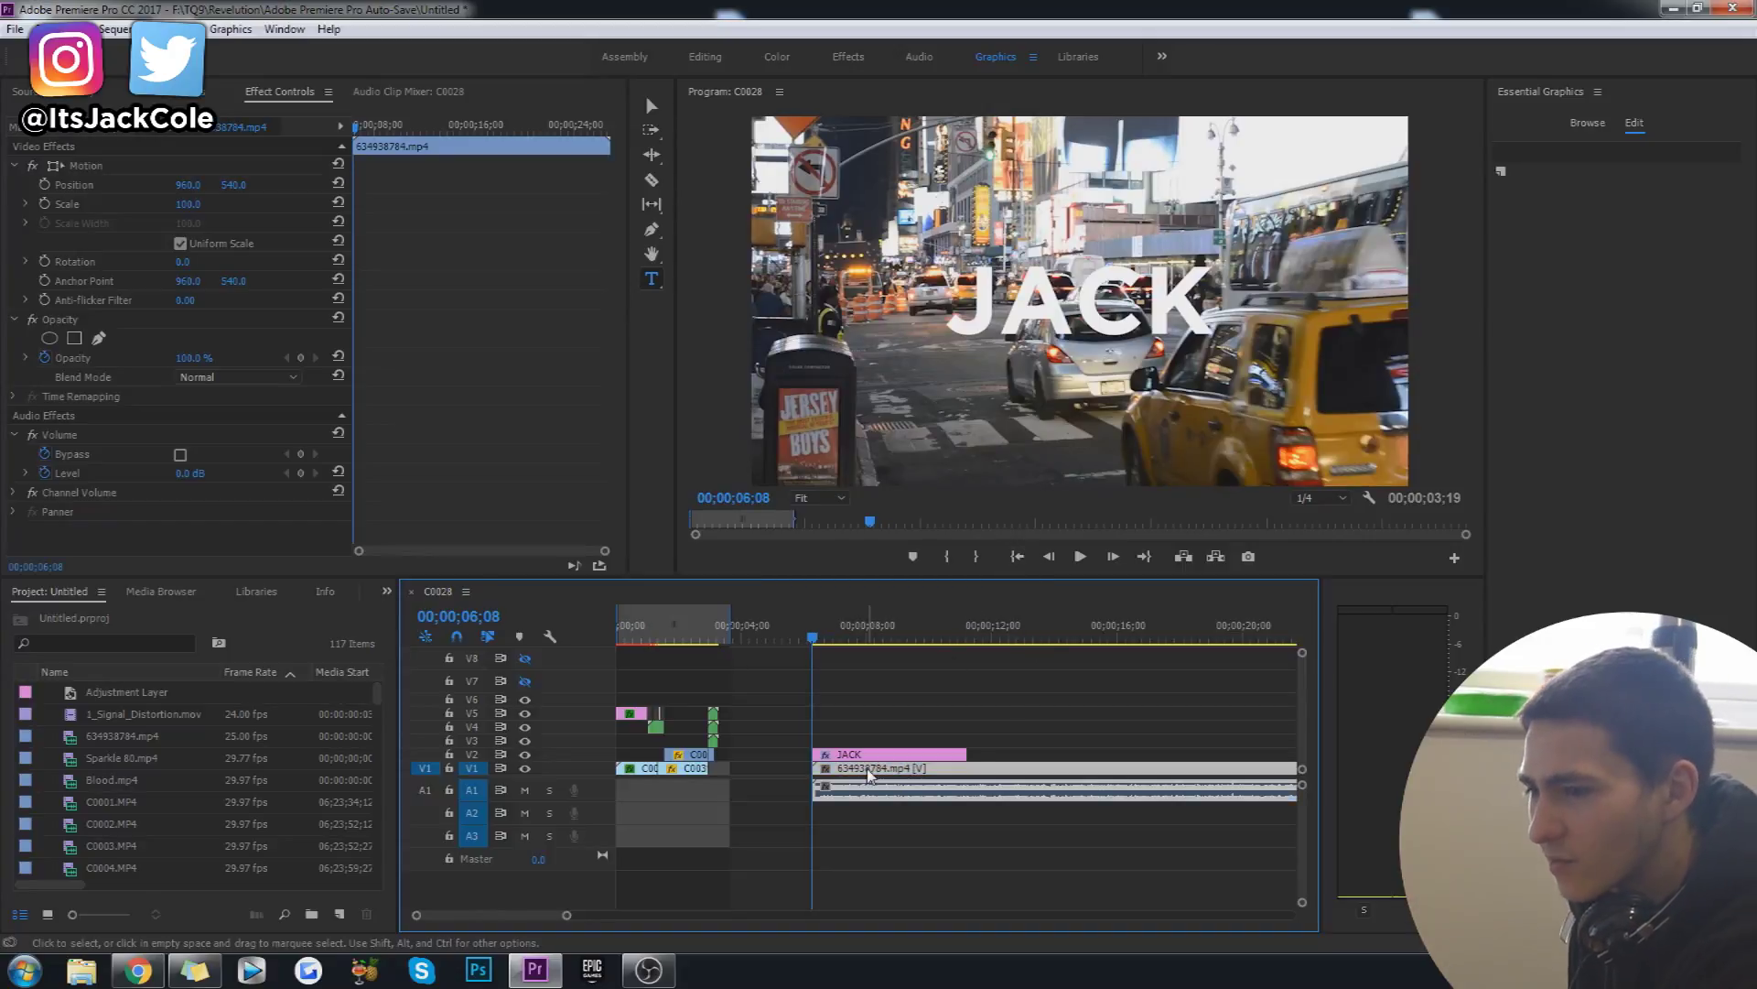
pyautogui.click(882, 710)
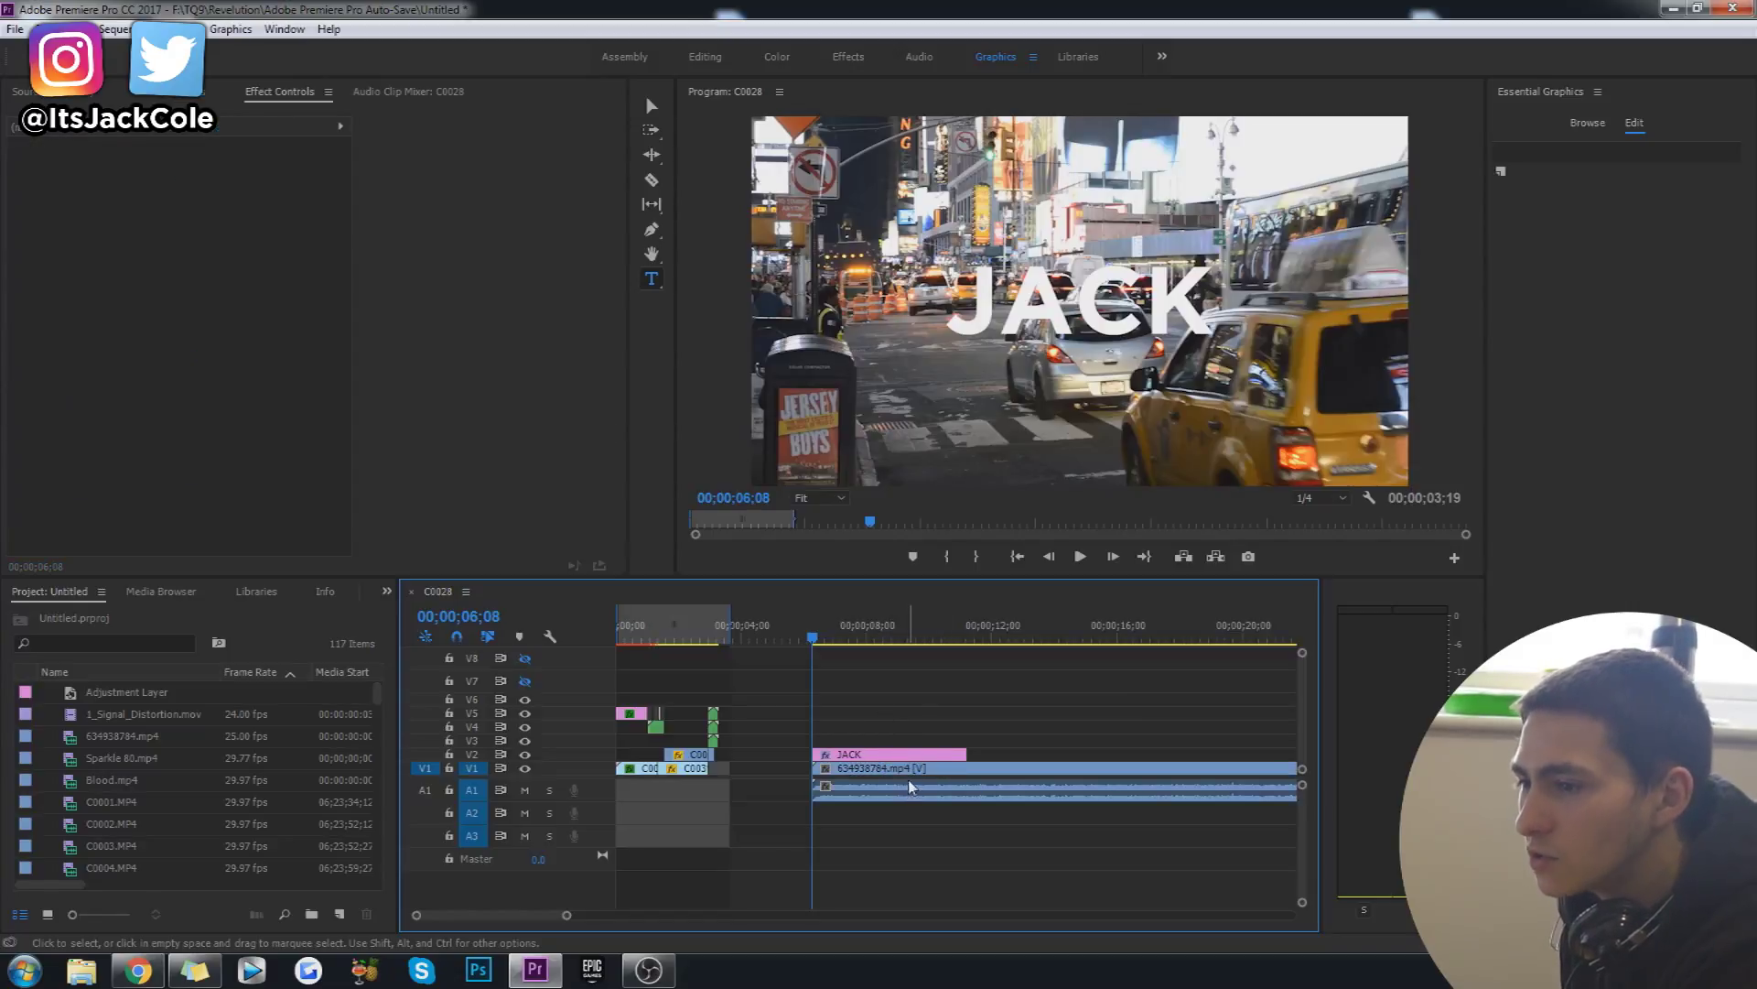
pyautogui.click(908, 785)
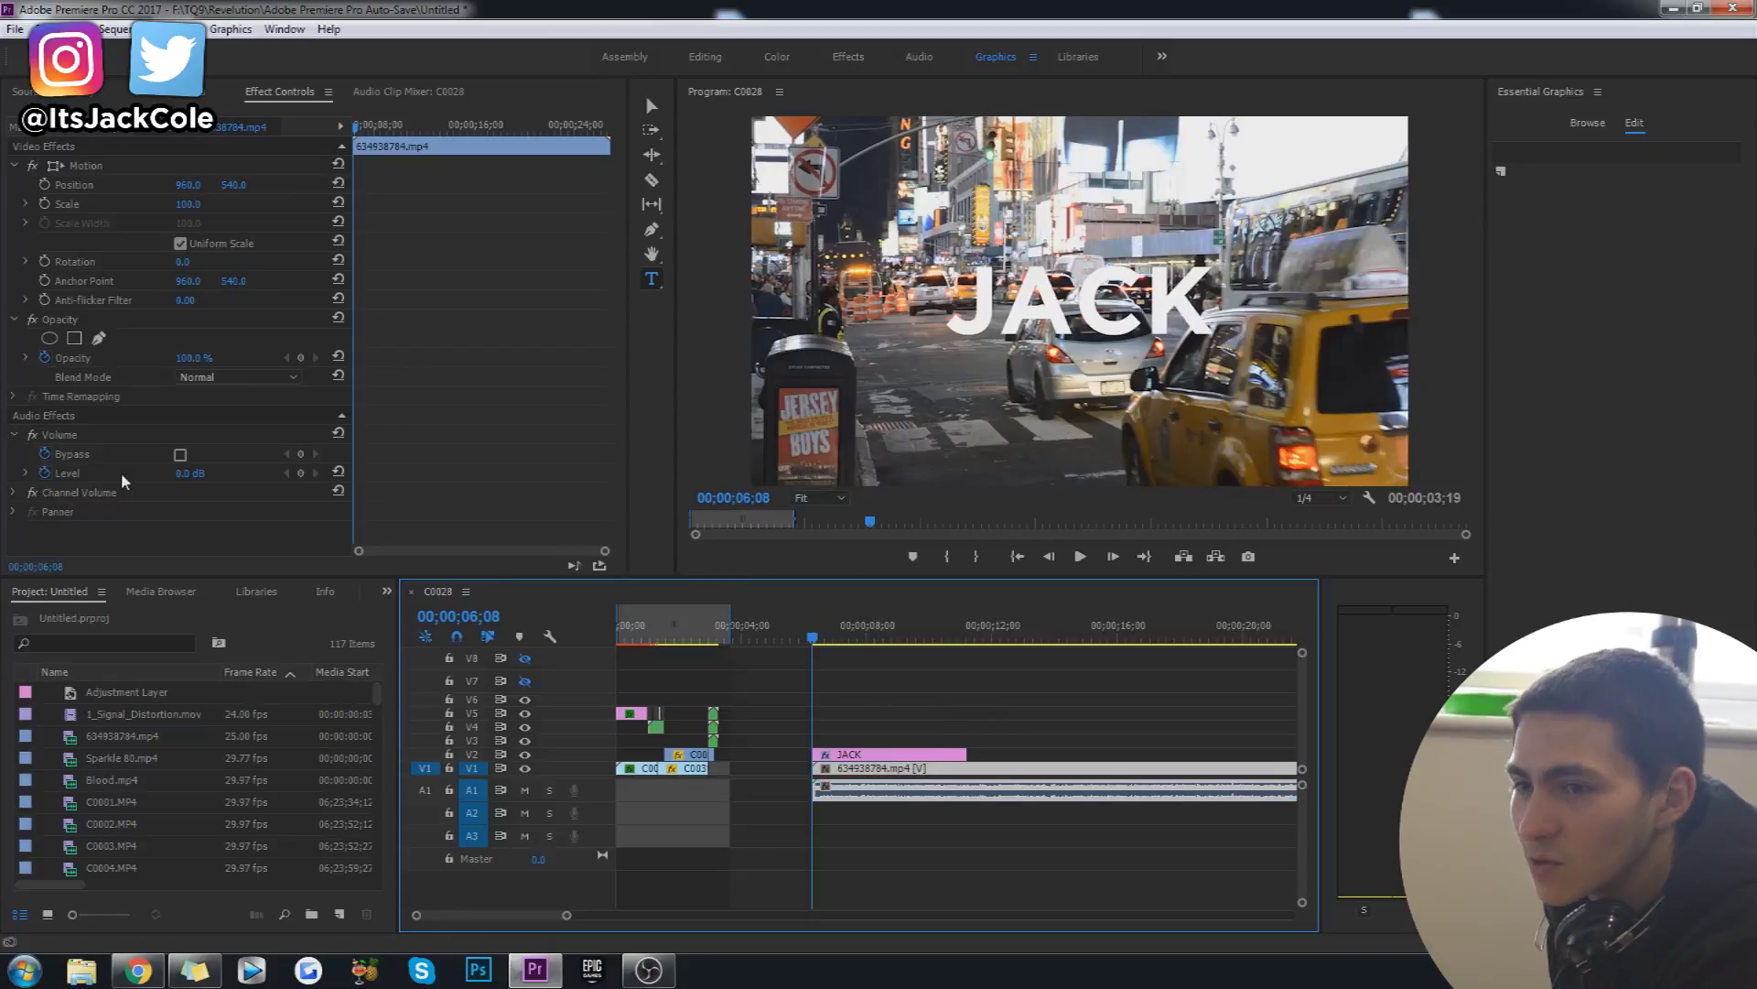
pyautogui.click(959, 715)
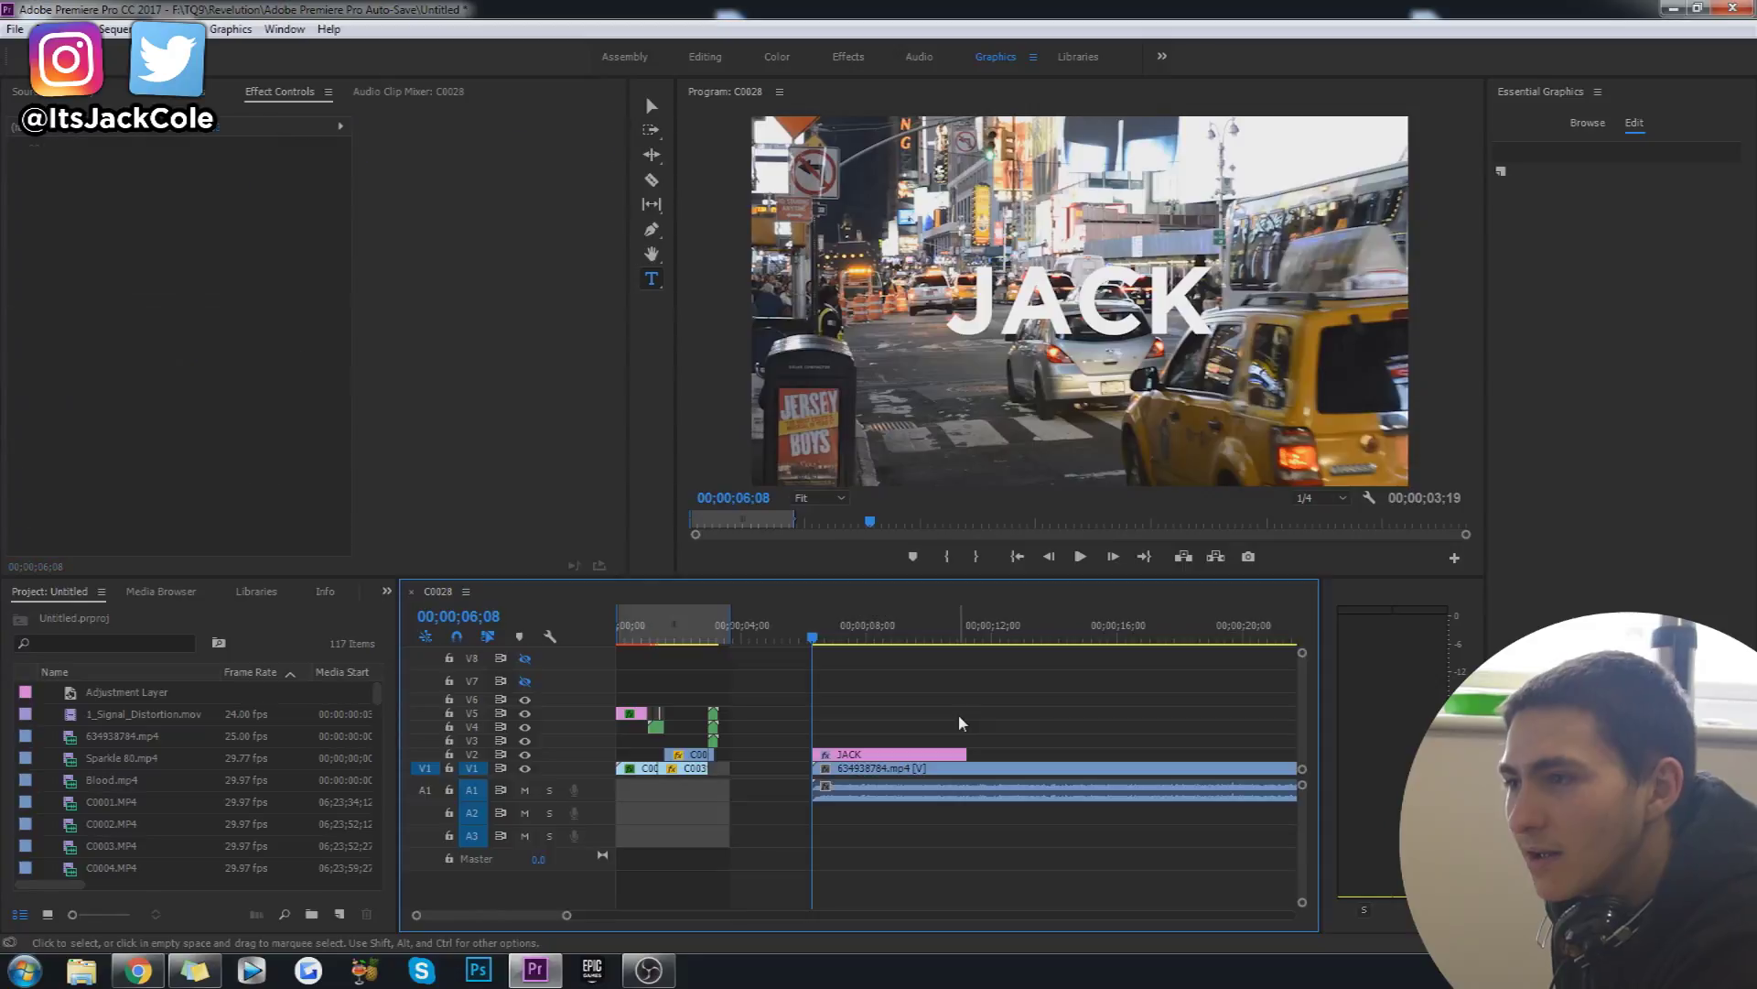
pyautogui.click(931, 773)
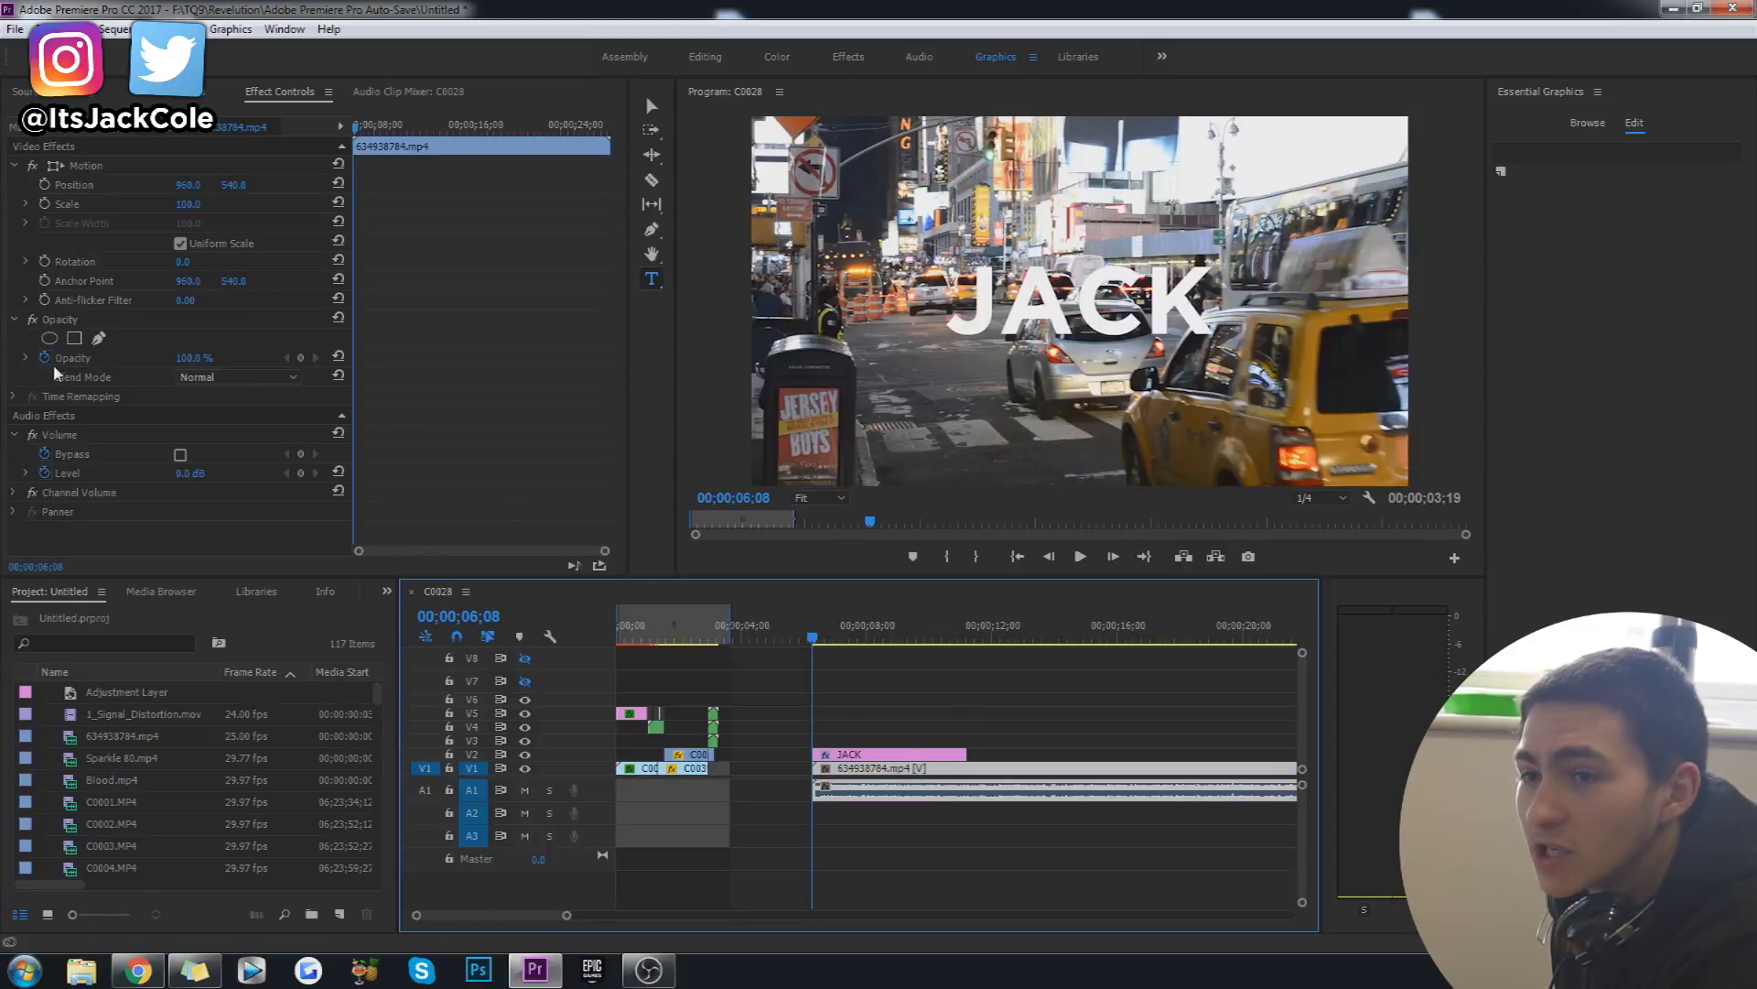
pyautogui.click(86, 358)
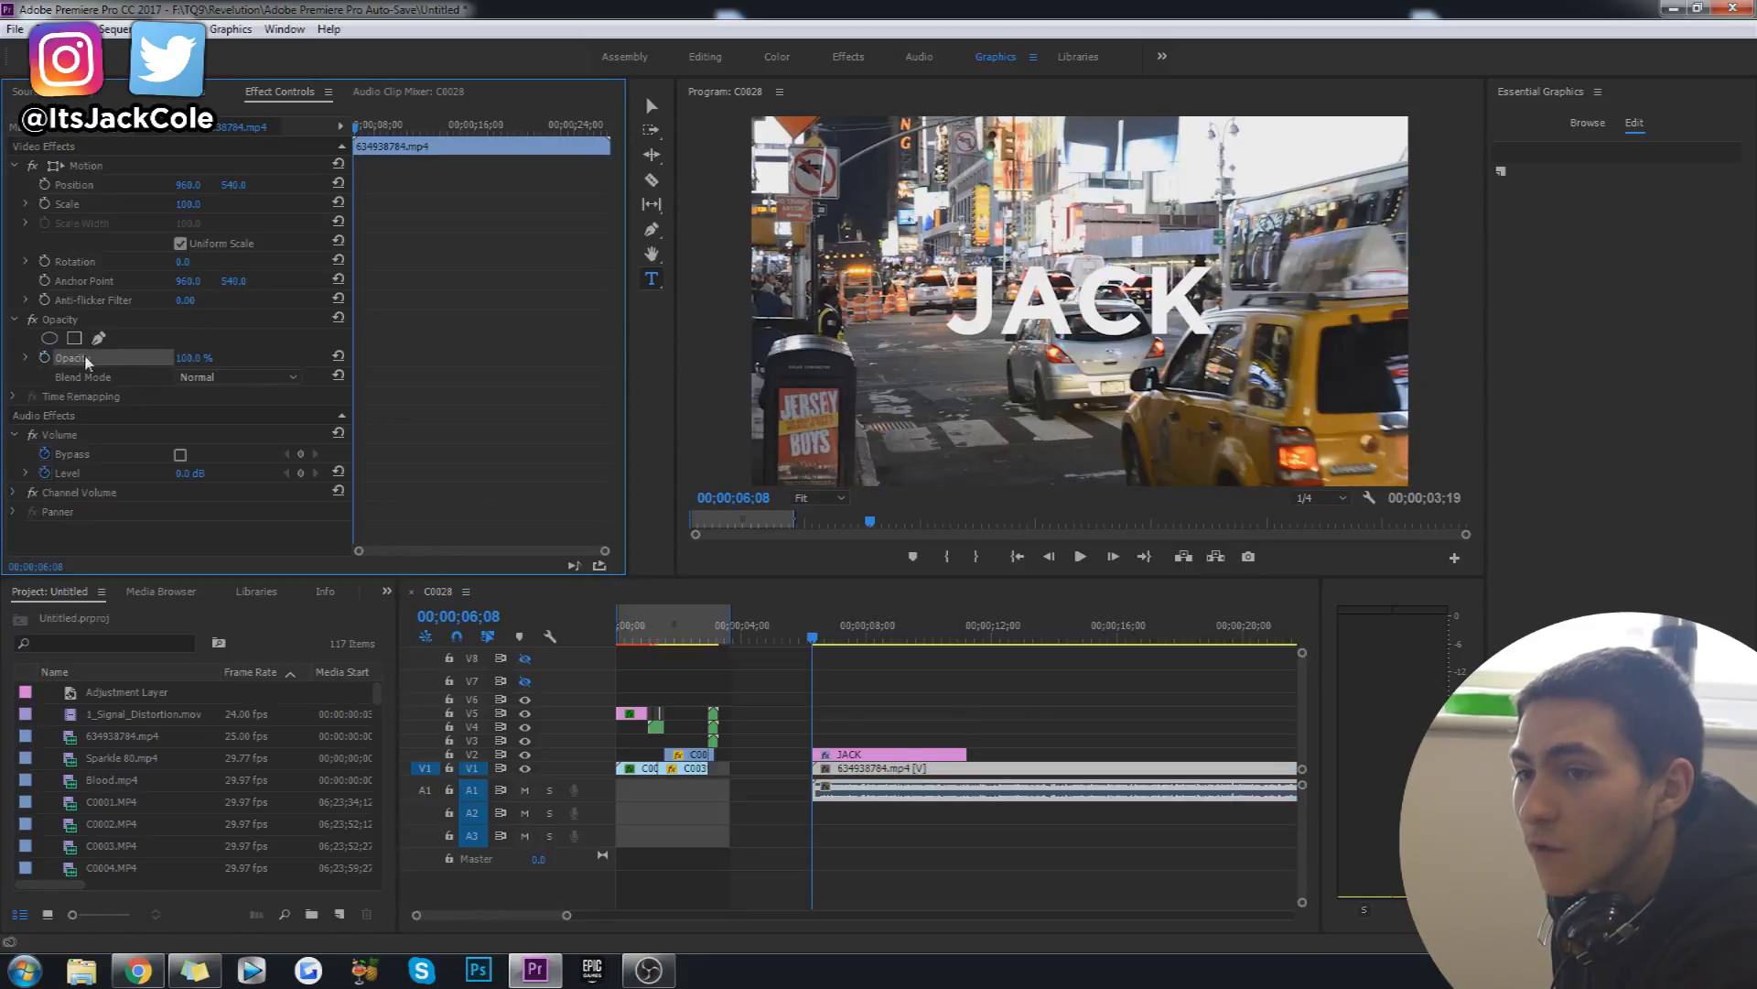
pyautogui.click(194, 358)
pyautogui.write('70')
pyautogui.press('Return')
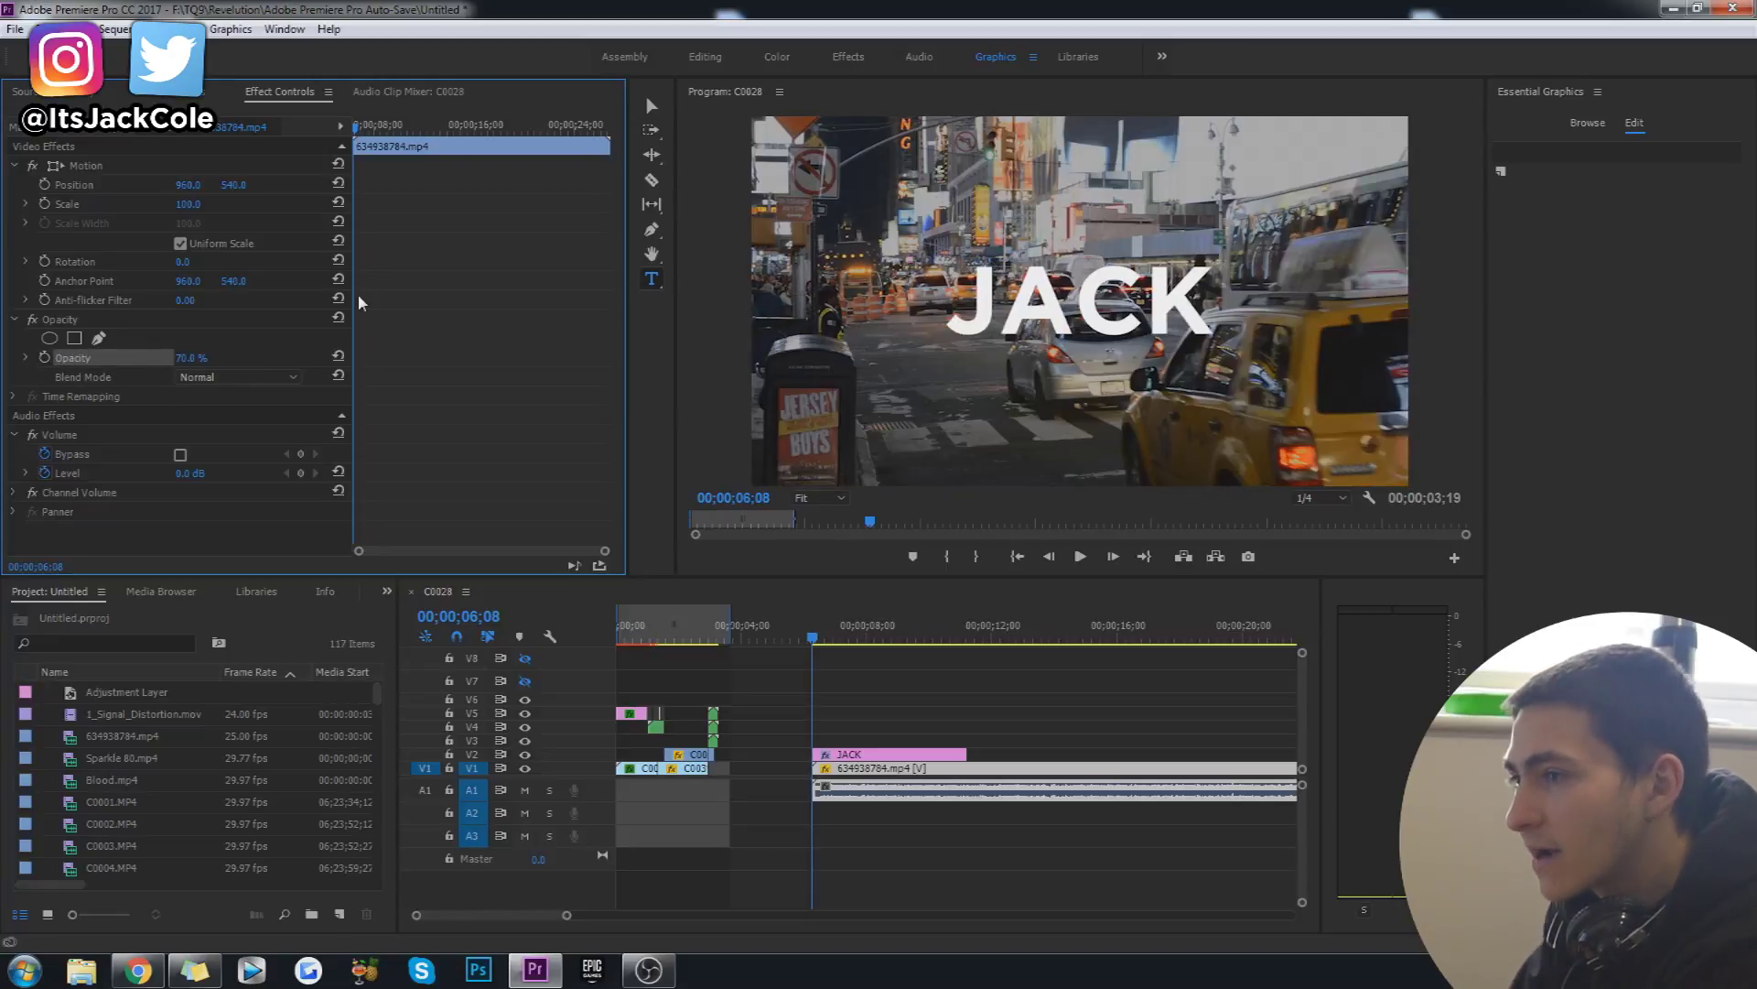
# Raise the street clip's opacity to 89% and preview the darkened footage
pyautogui.click(897, 799)
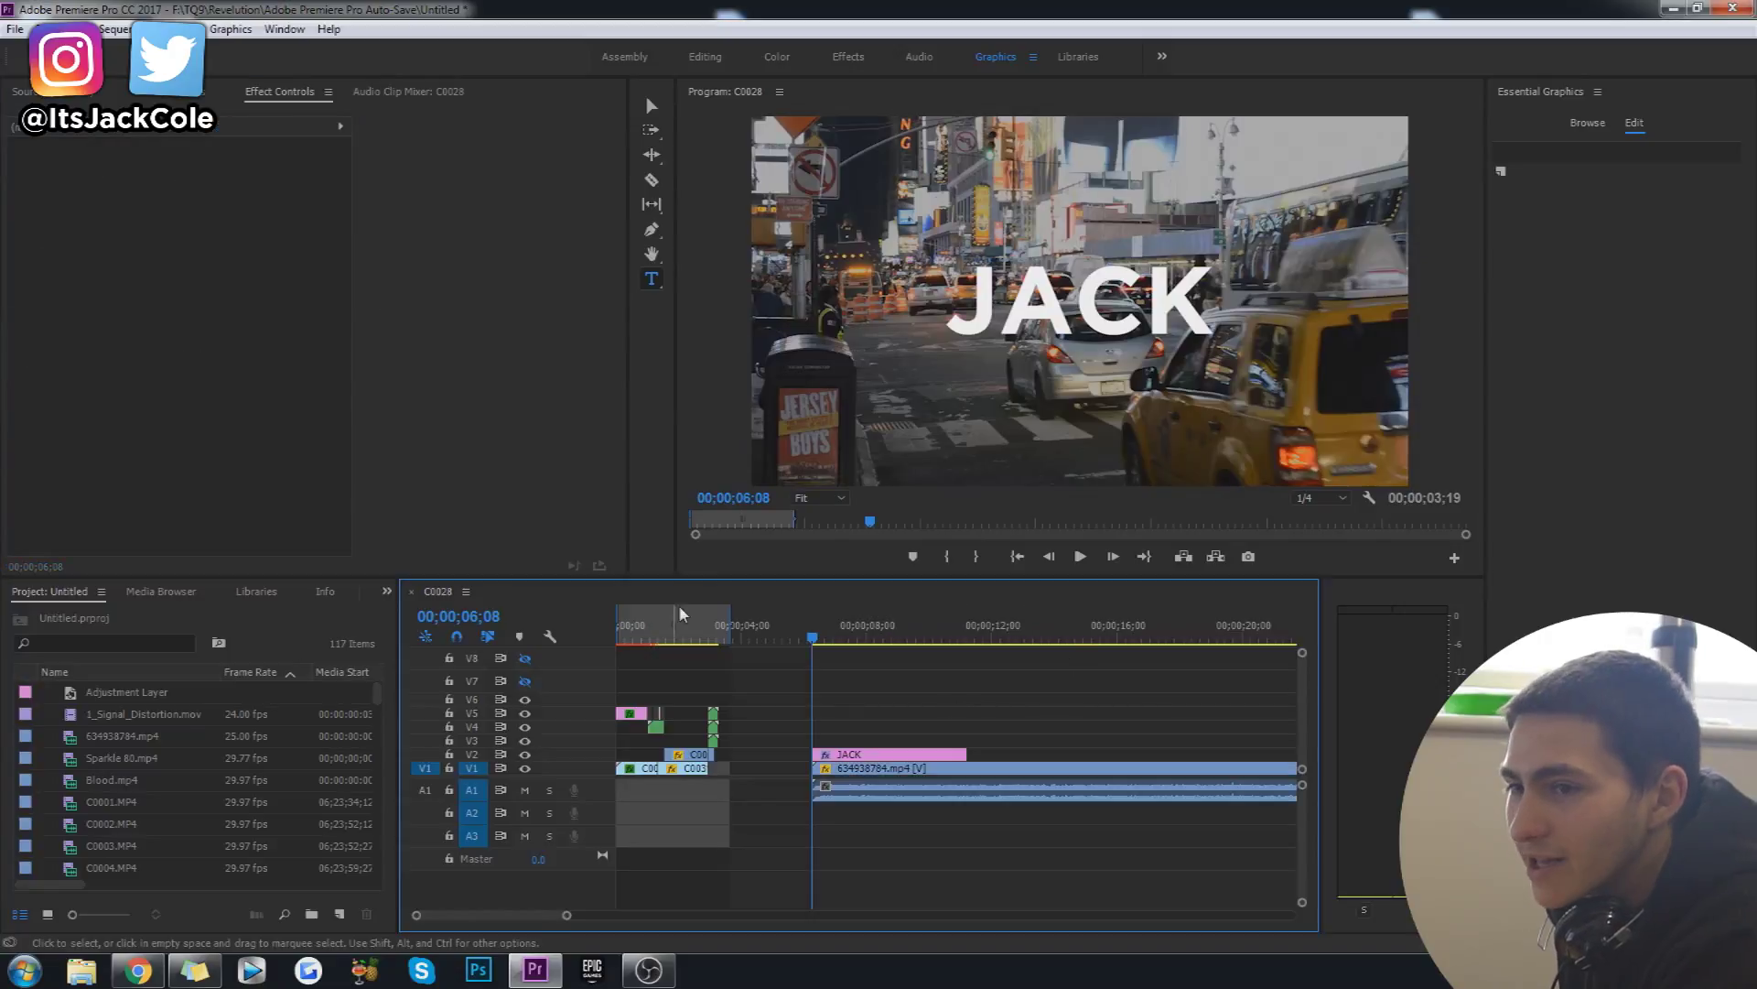
pyautogui.click(897, 785)
pyautogui.moveTo(194, 358)
pyautogui.mouseDown()
pyautogui.moveTo(225, 358)
pyautogui.moveTo(195, 358)
pyautogui.mouseUp()
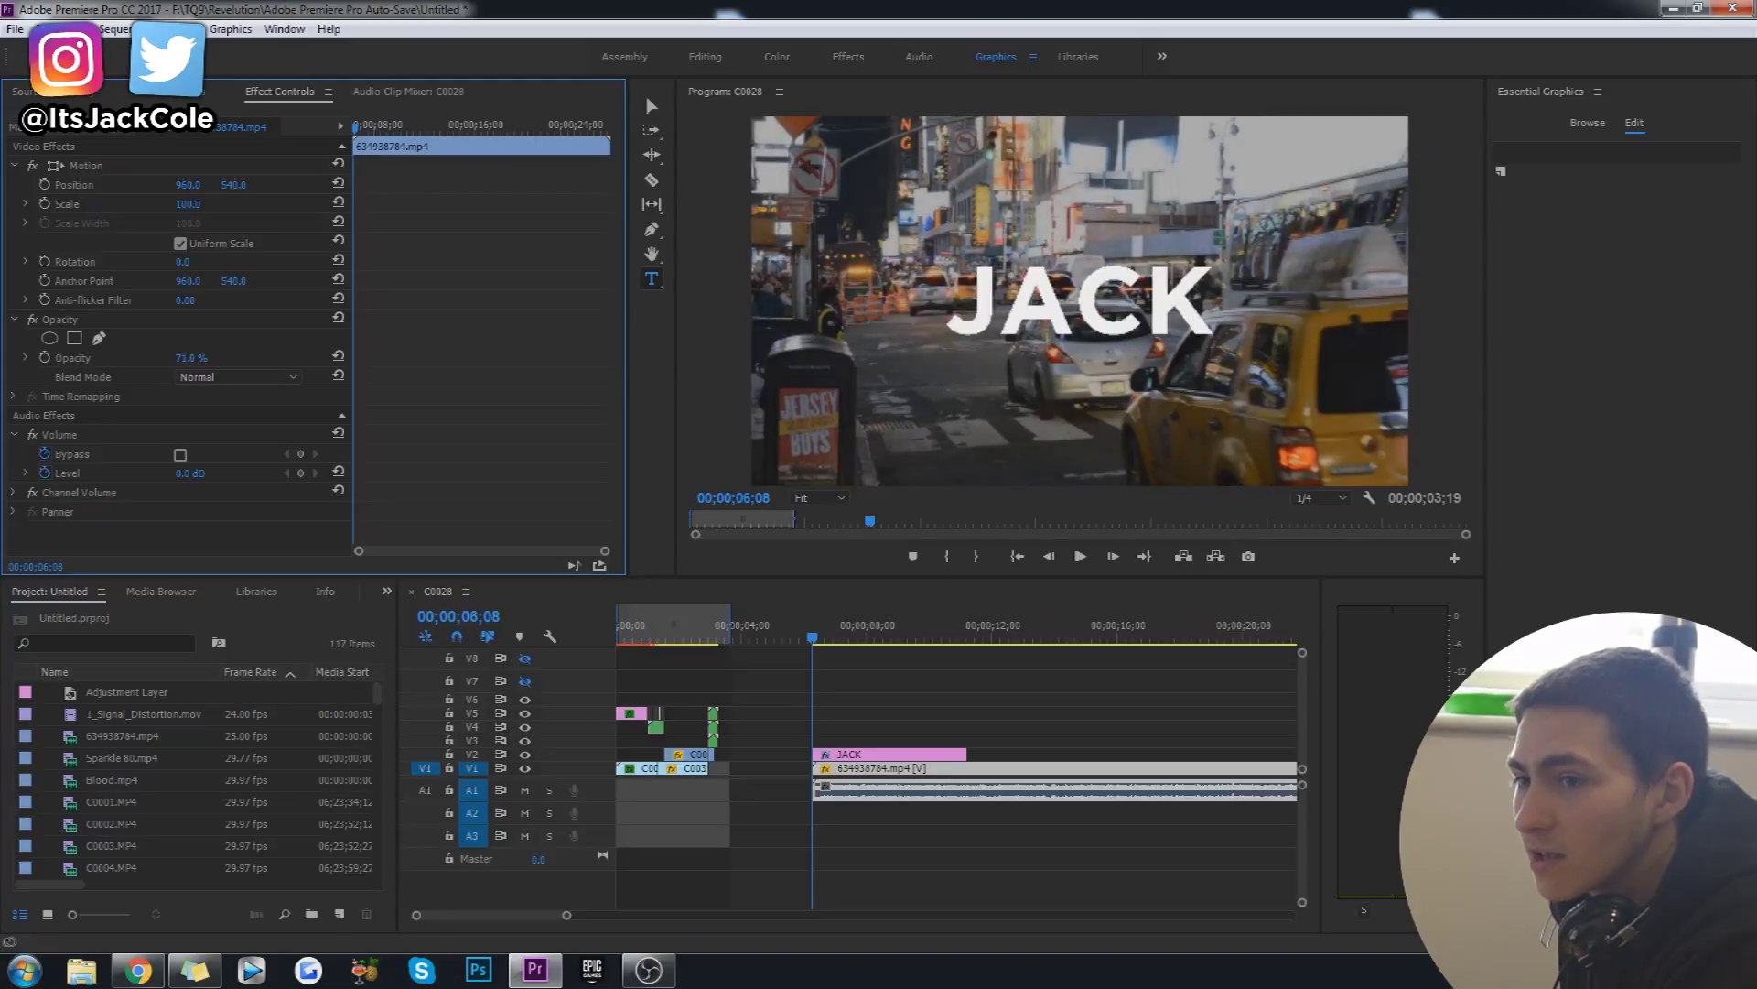
pyautogui.click(1019, 710)
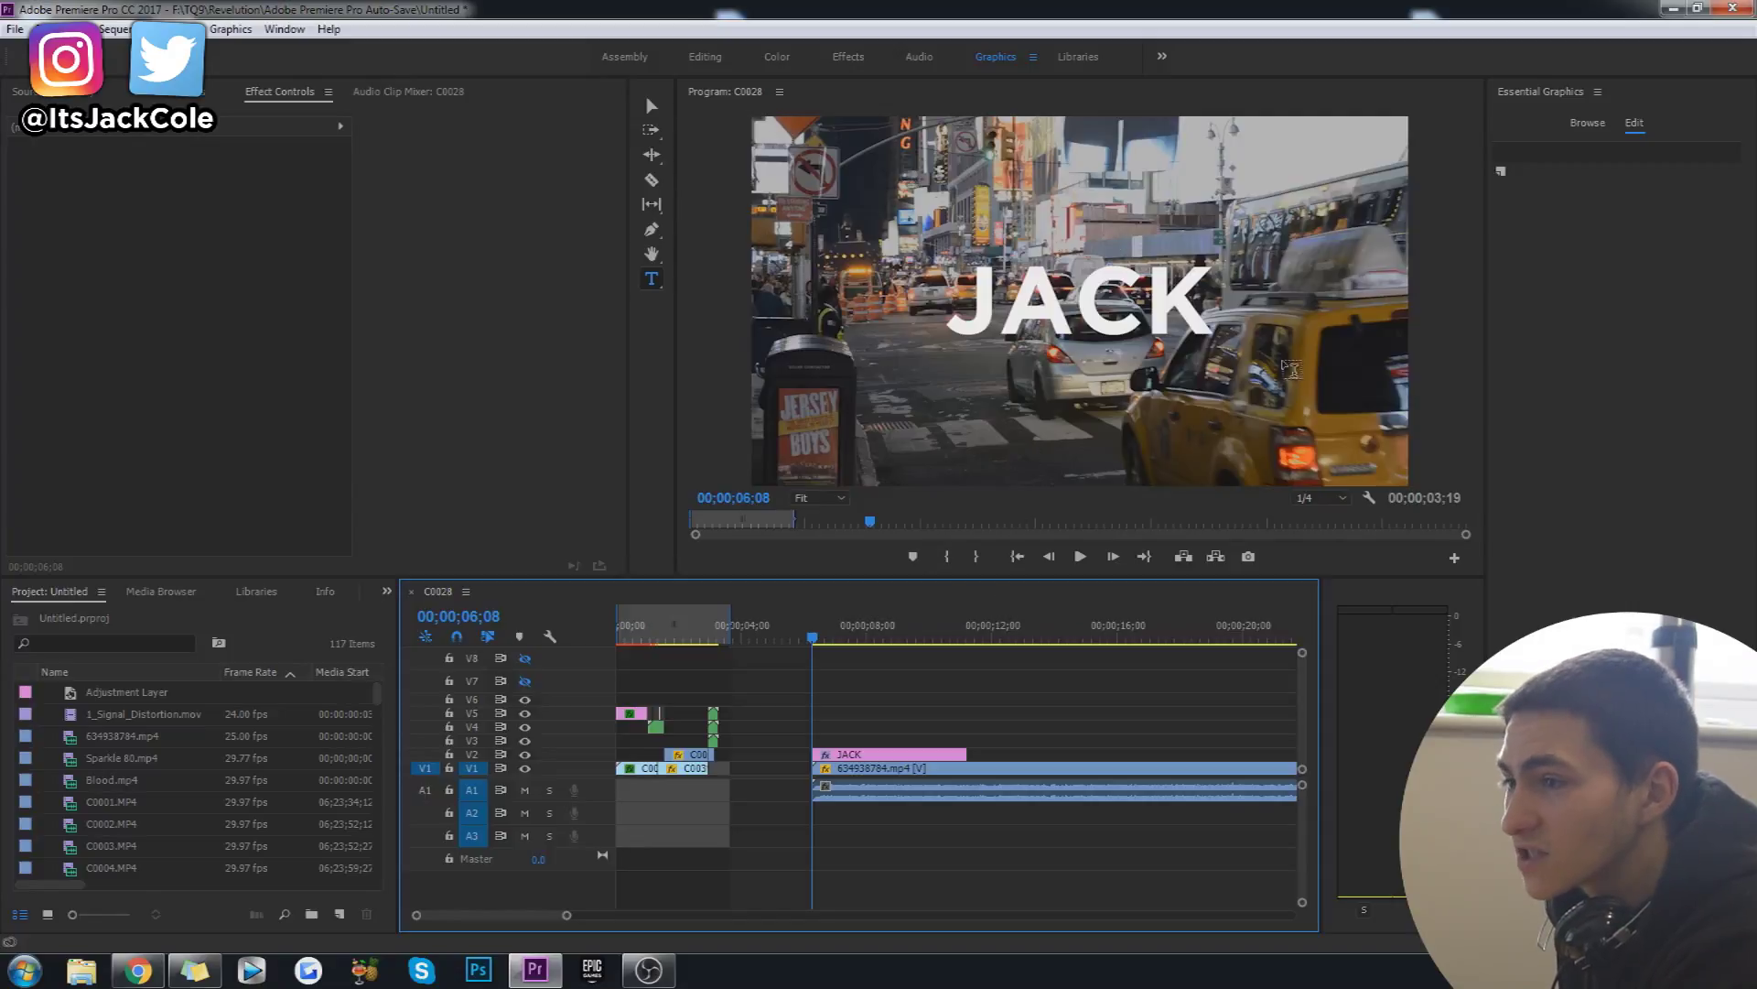
pyautogui.press('space')
pyautogui.press('space')
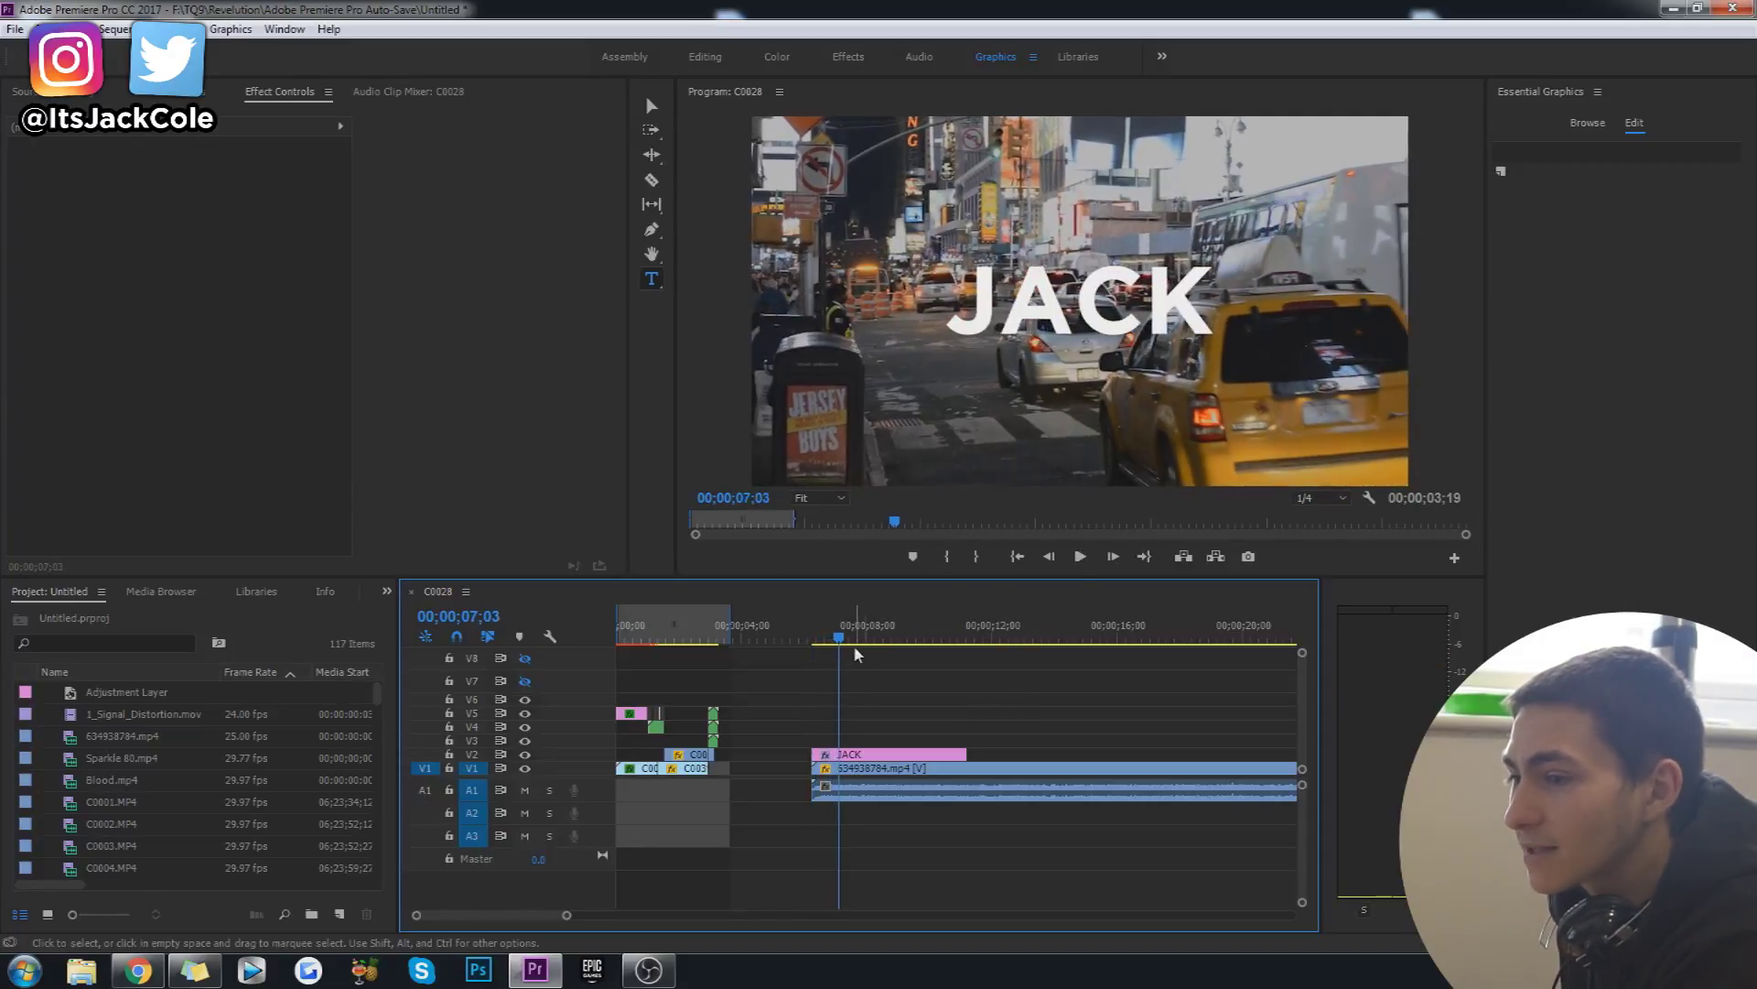
pyautogui.press('Up')
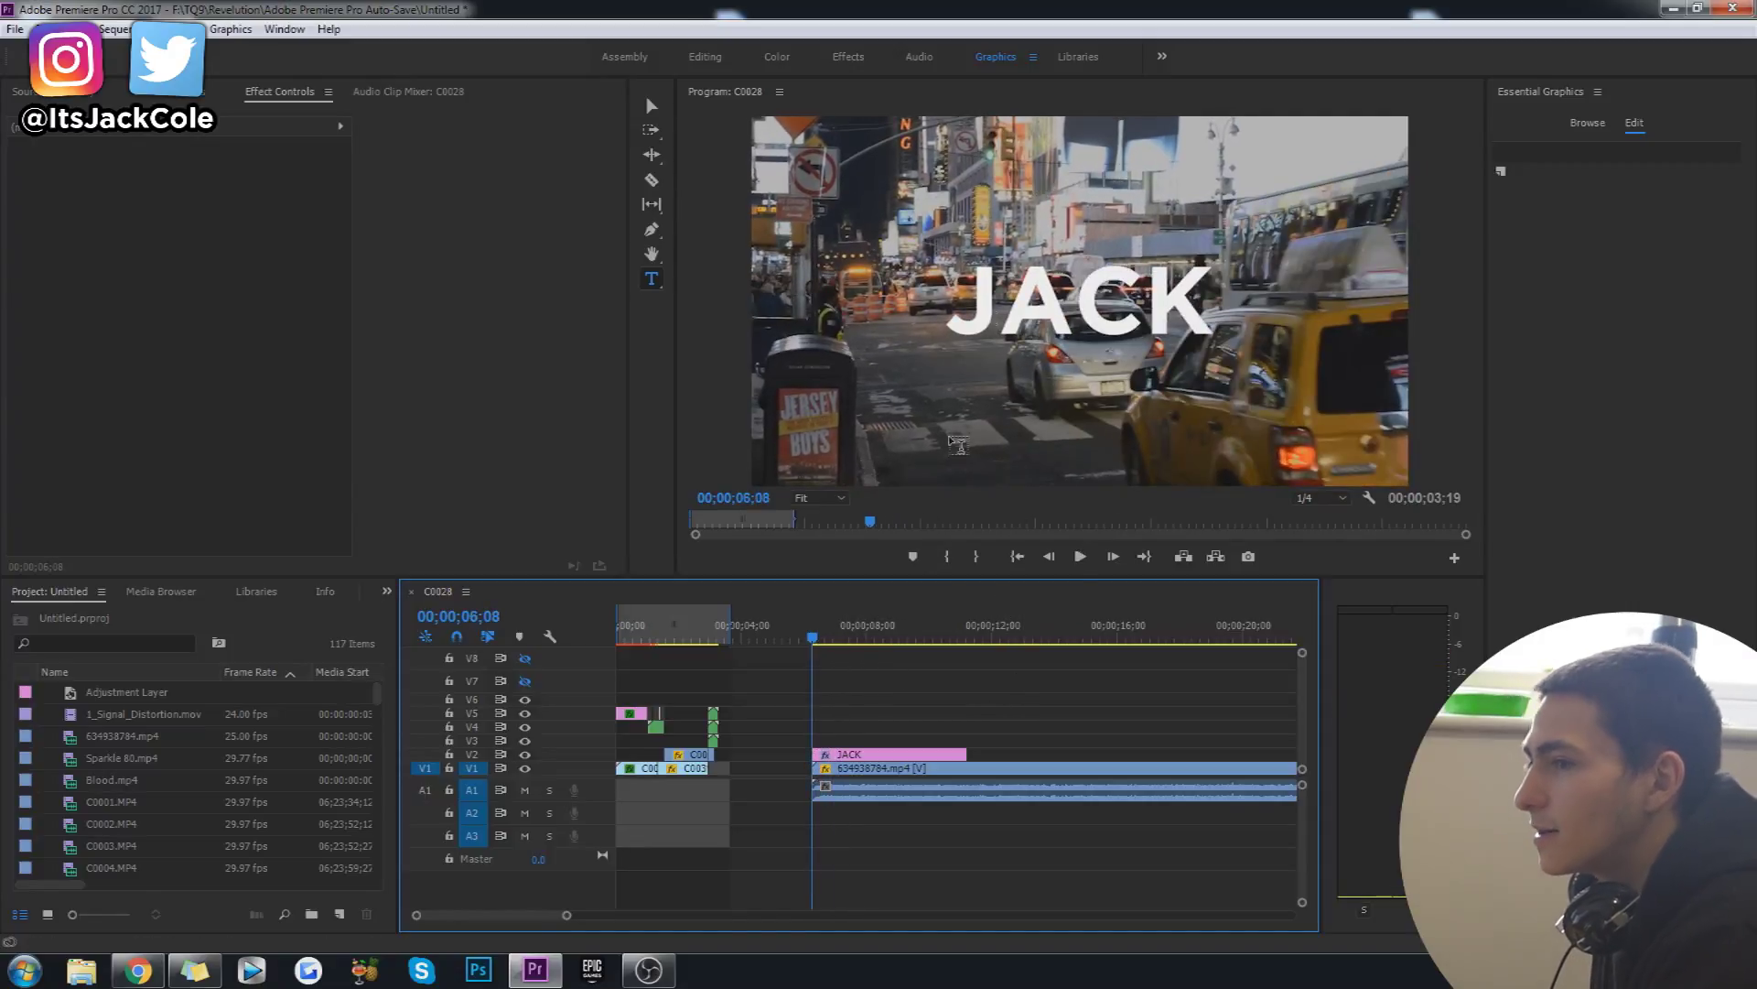
# Set the clip's opacity to 100%, try 75%, then undo back to 100%
pyautogui.click(872, 768)
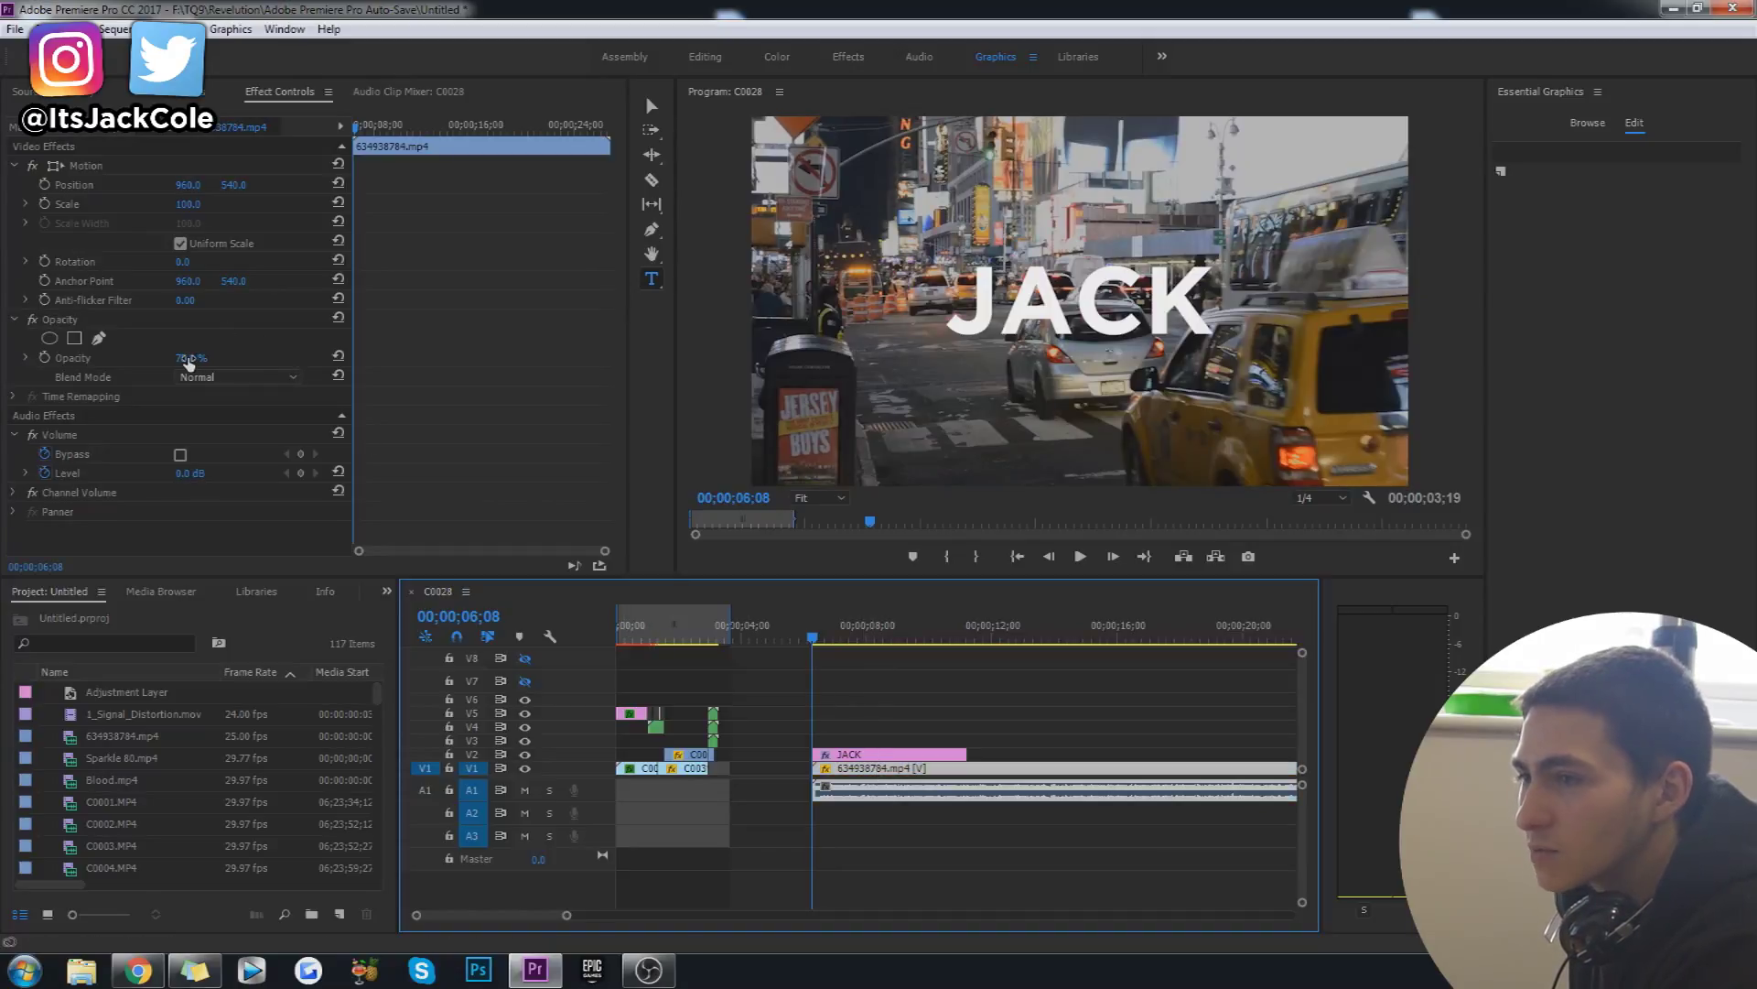
pyautogui.moveTo(189, 364); pyautogui.dragTo(1055, 576)
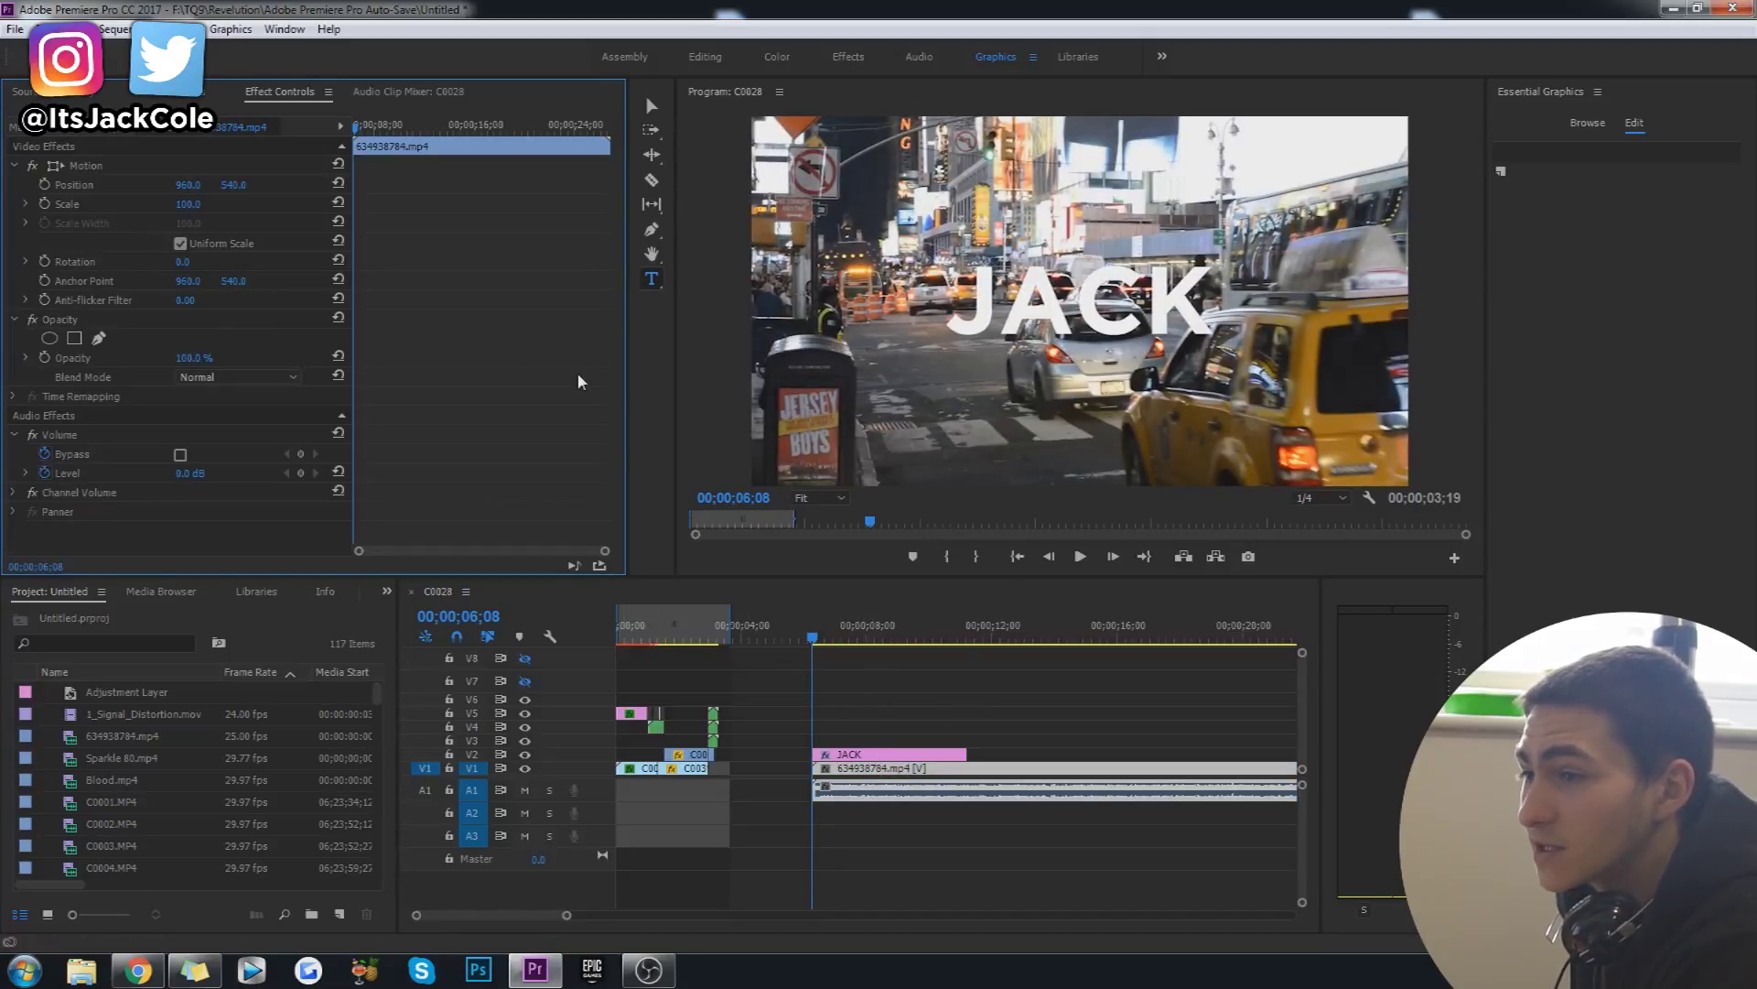
pyautogui.moveTo(578, 380); pyautogui.dragTo(599, 371)
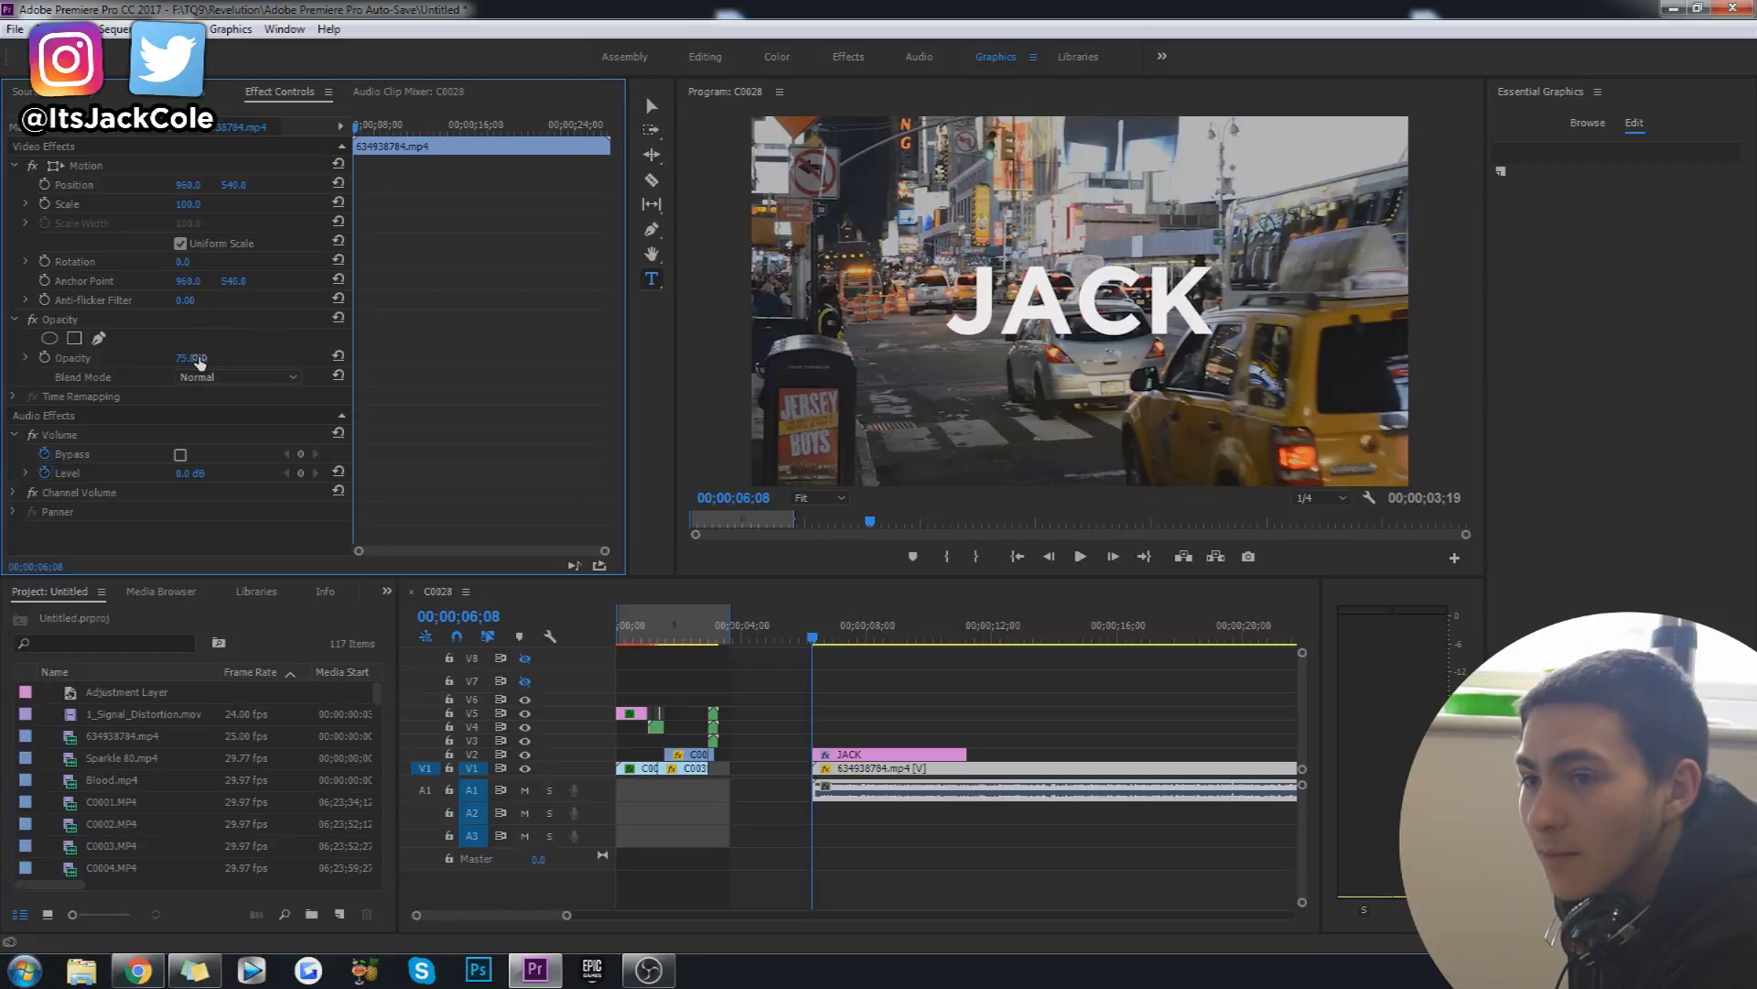
pyautogui.hotkey('ctrl', 'z')
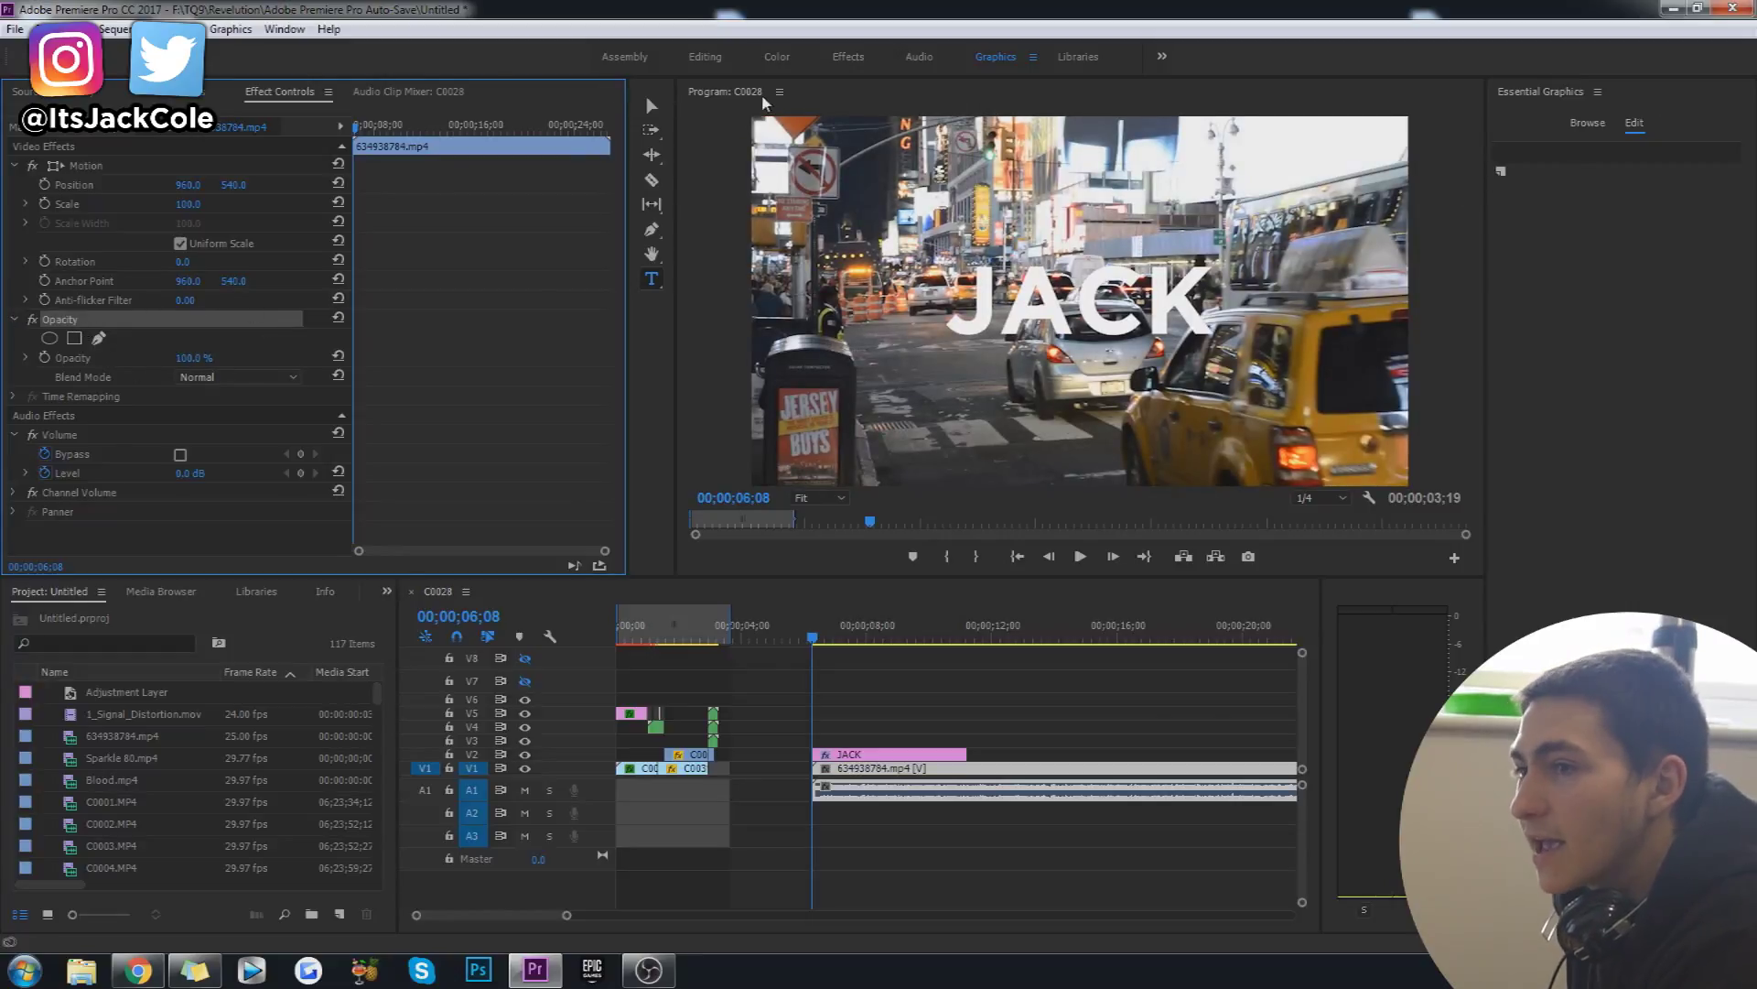
pyautogui.scroll(-4, 261, 593)
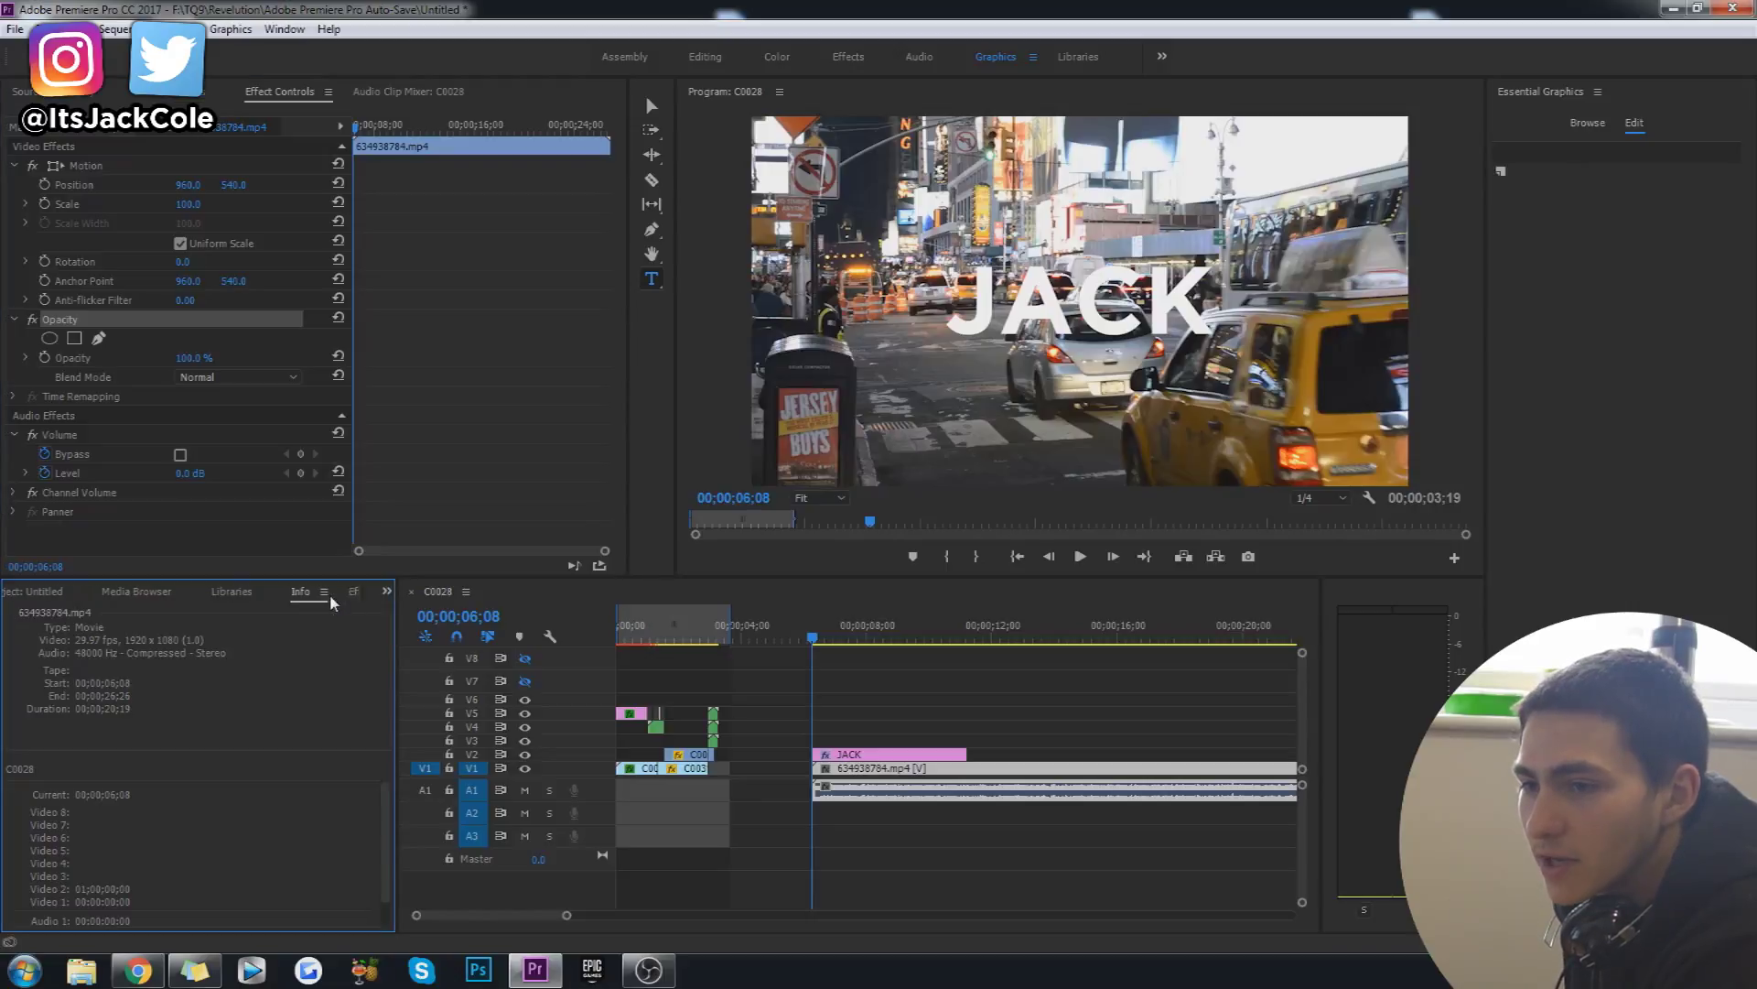
pyautogui.click(112, 613)
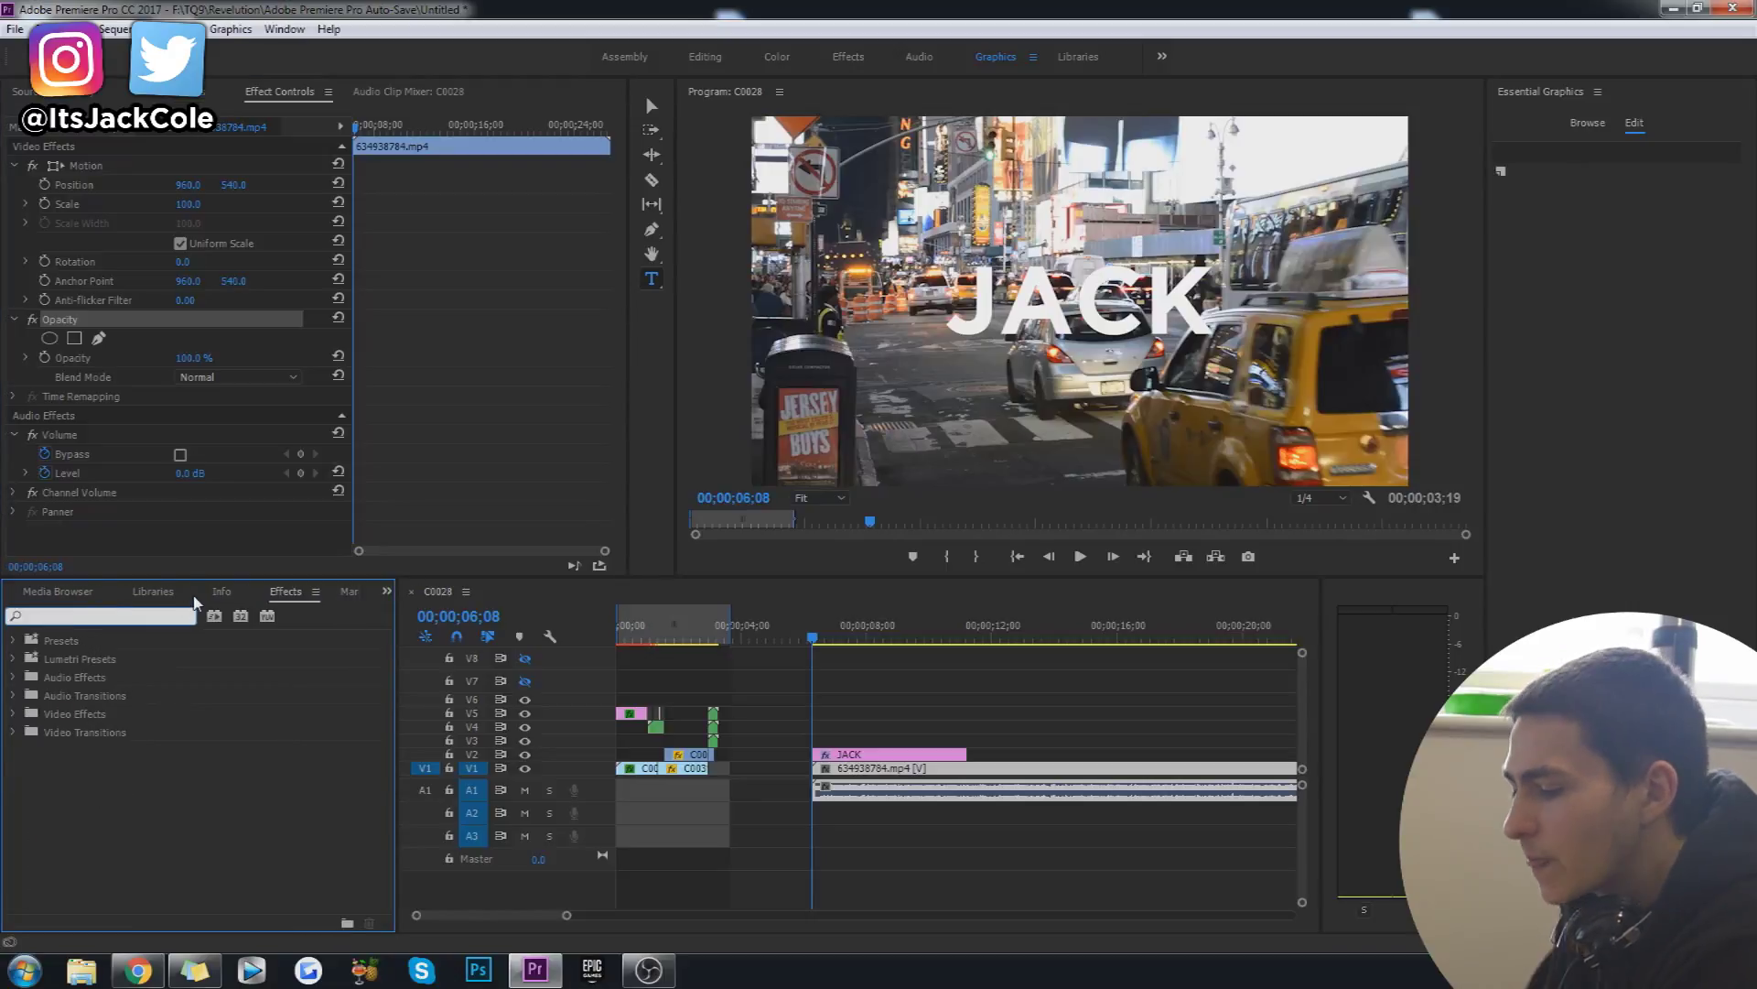
pyautogui.write('GAUS')
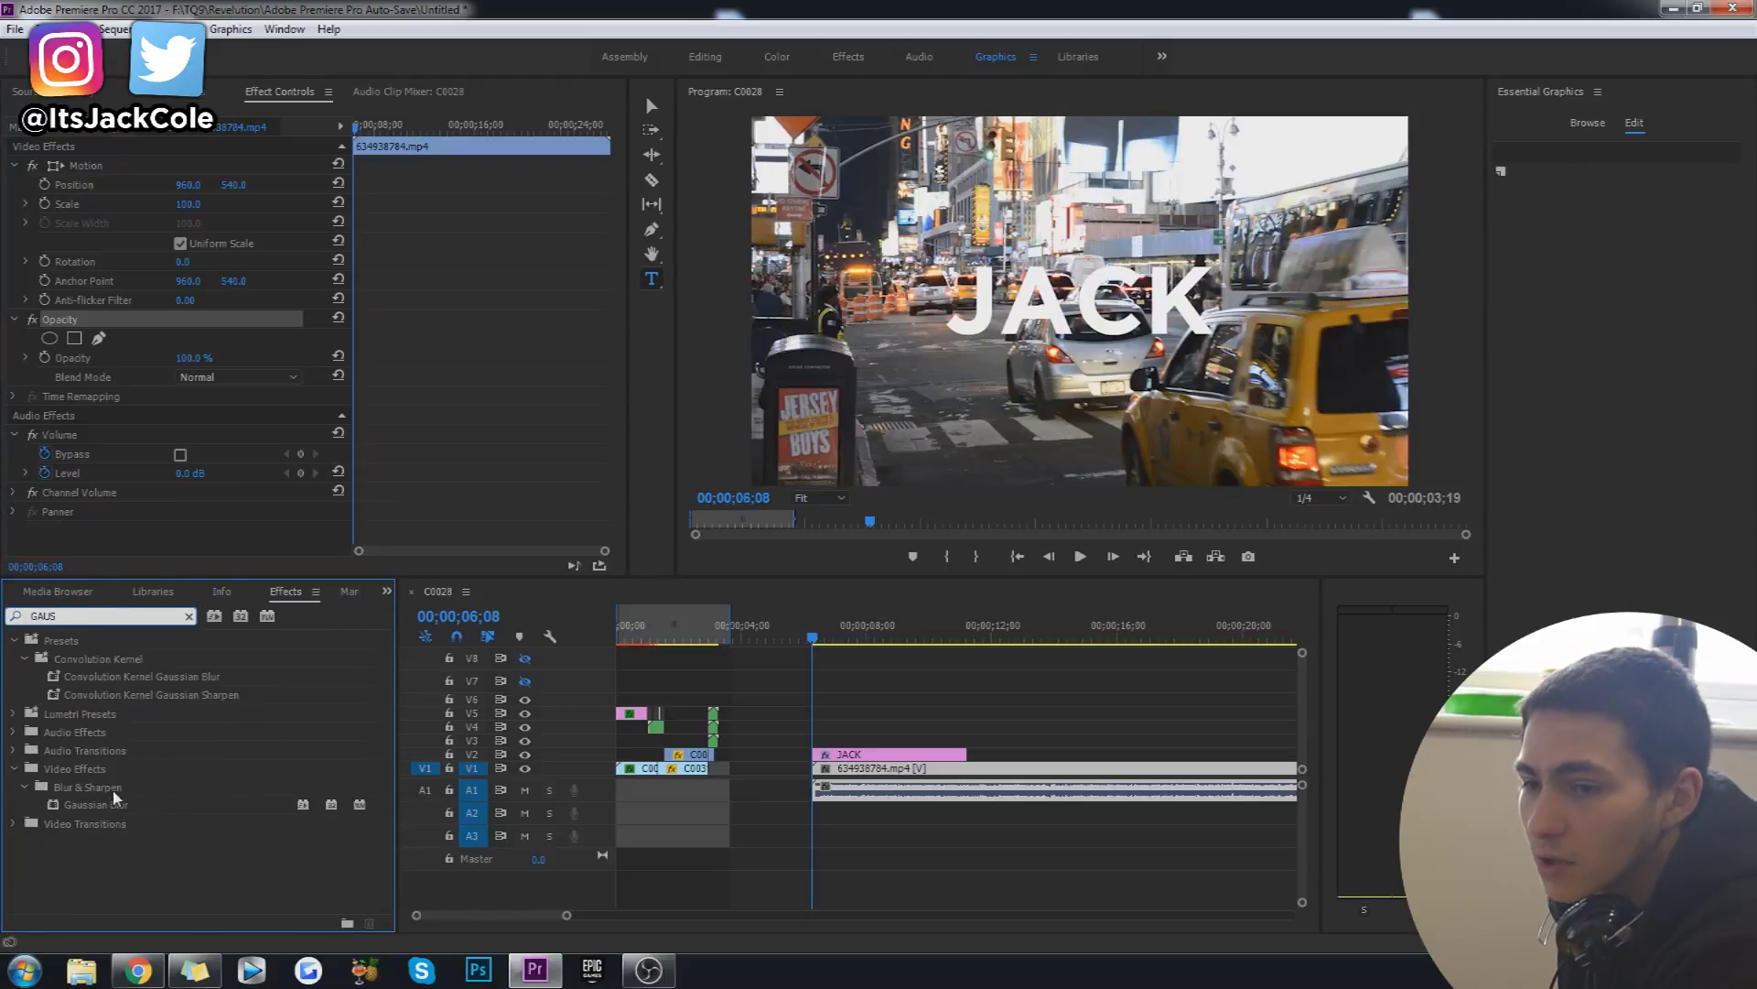
pyautogui.moveTo(113, 800); pyautogui.dragTo(892, 775)
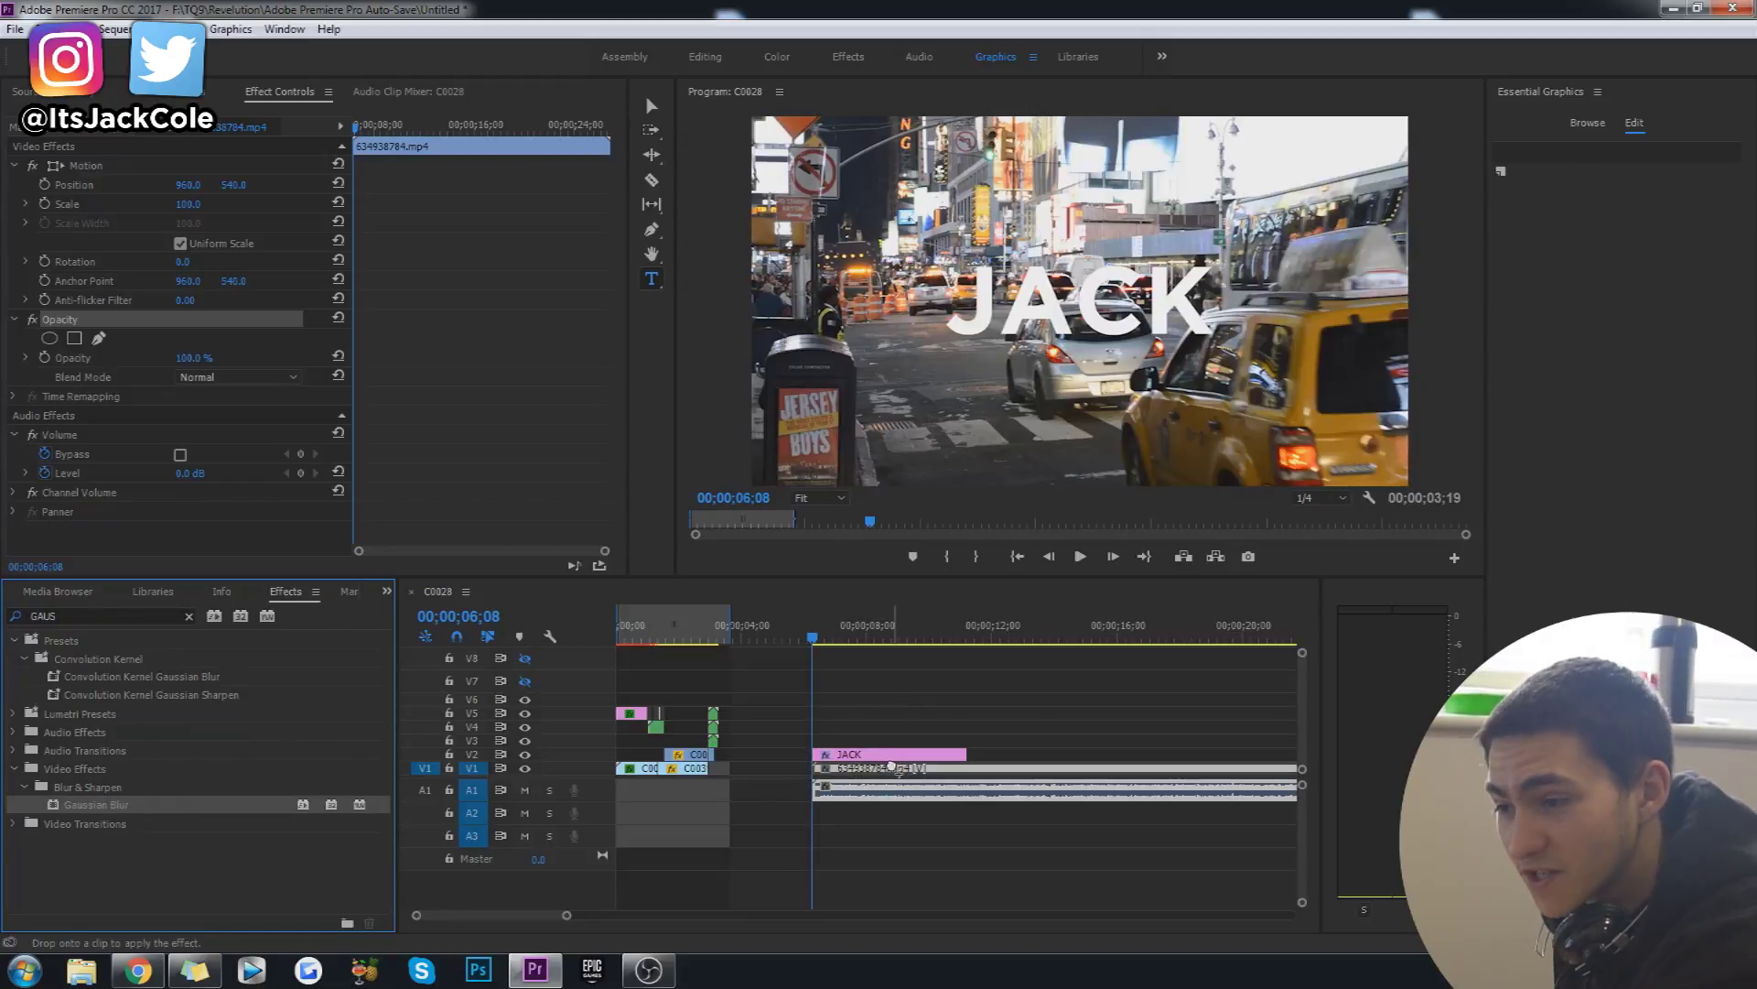
pyautogui.moveTo(886, 772); pyautogui.dragTo(886, 772)
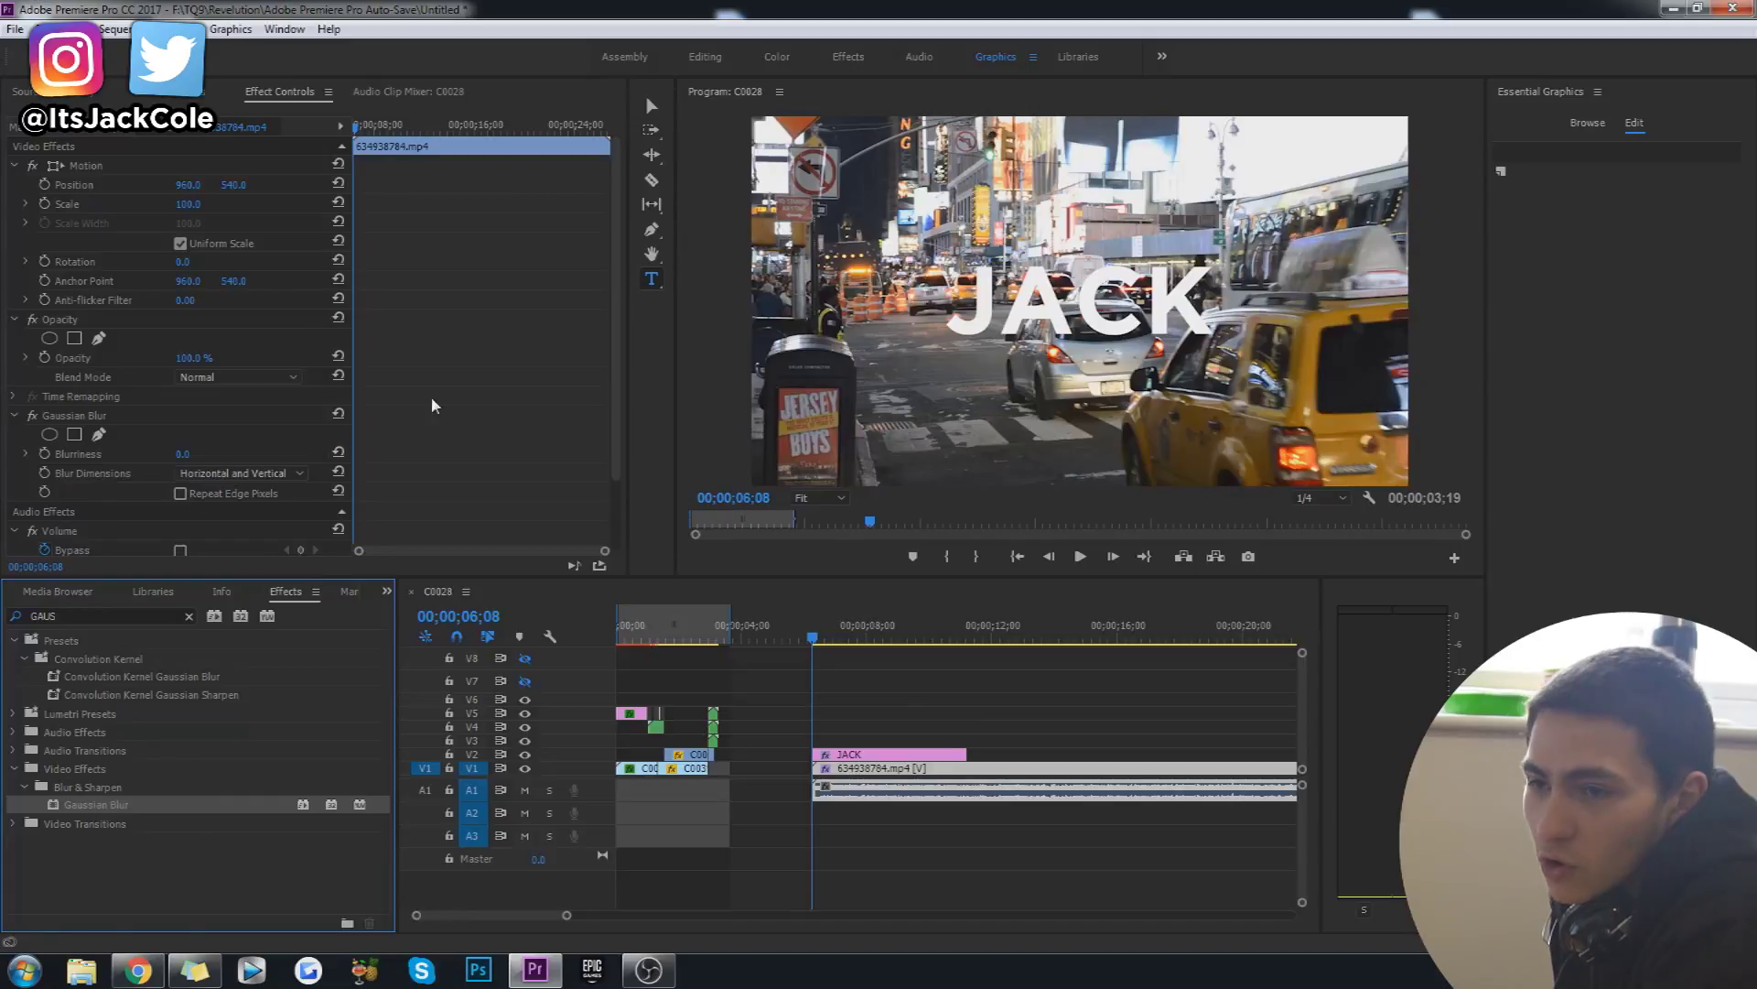
pyautogui.scroll(-2, 457, 412)
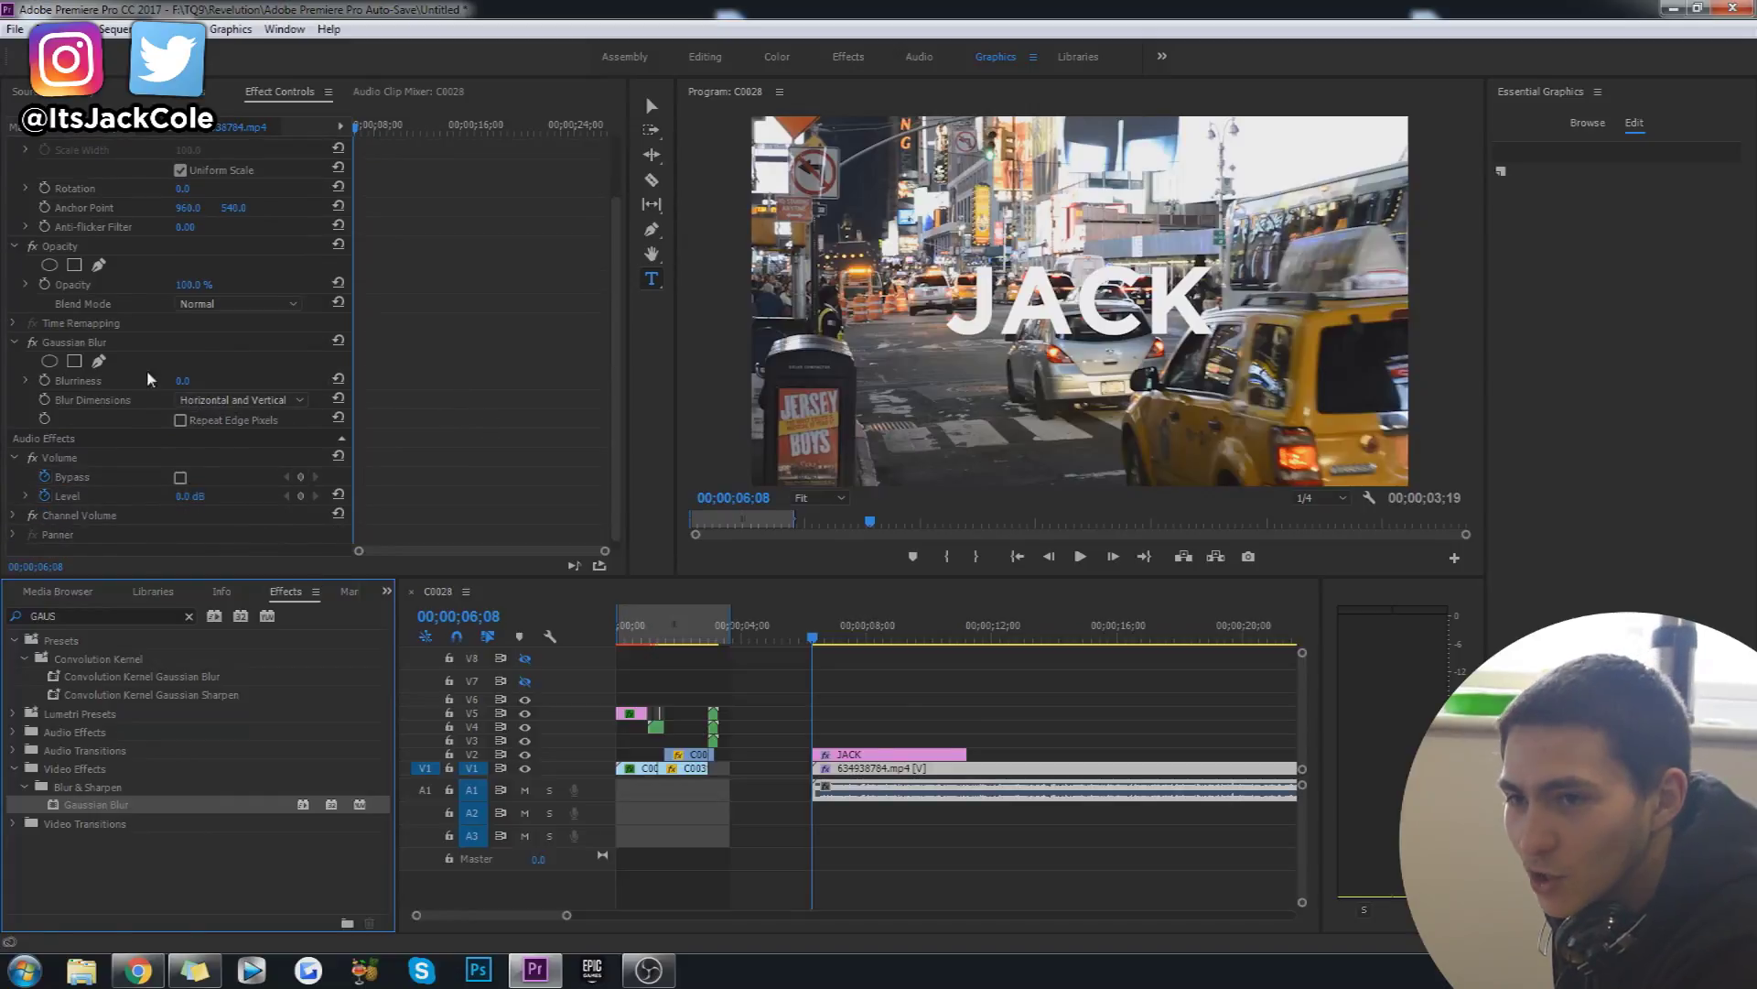
pyautogui.click(108, 345)
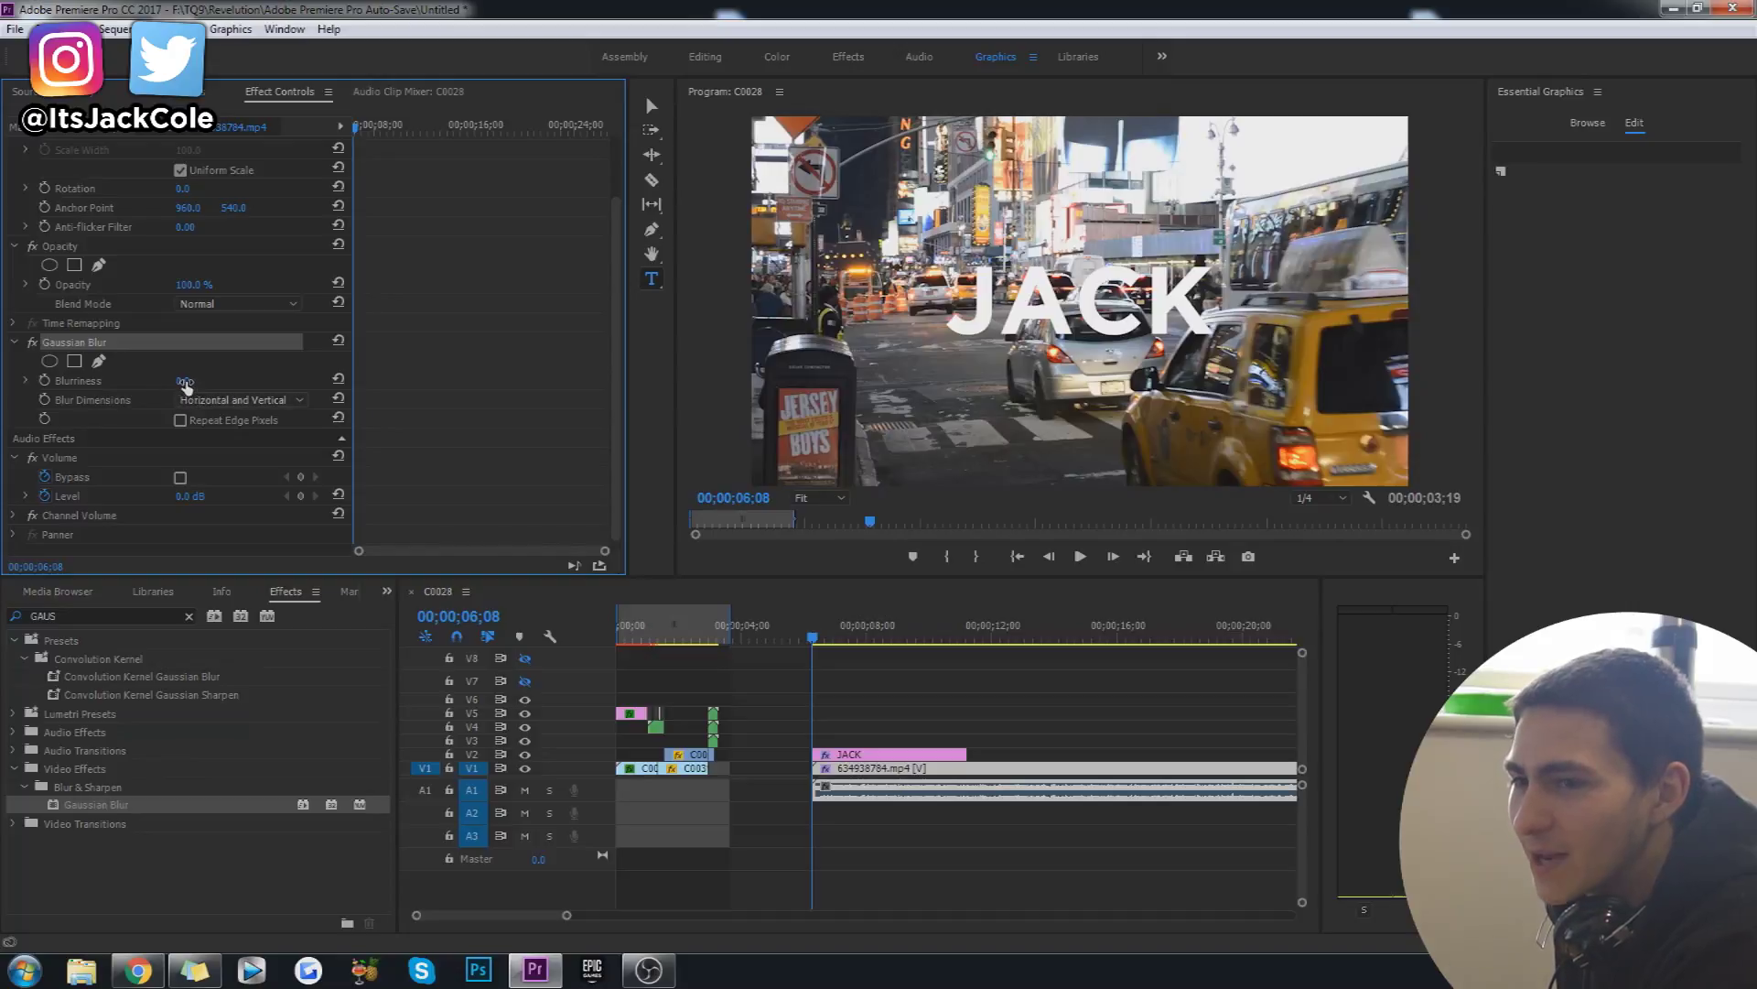
pyautogui.moveTo(223, 375); pyautogui.dragTo(181, 391)
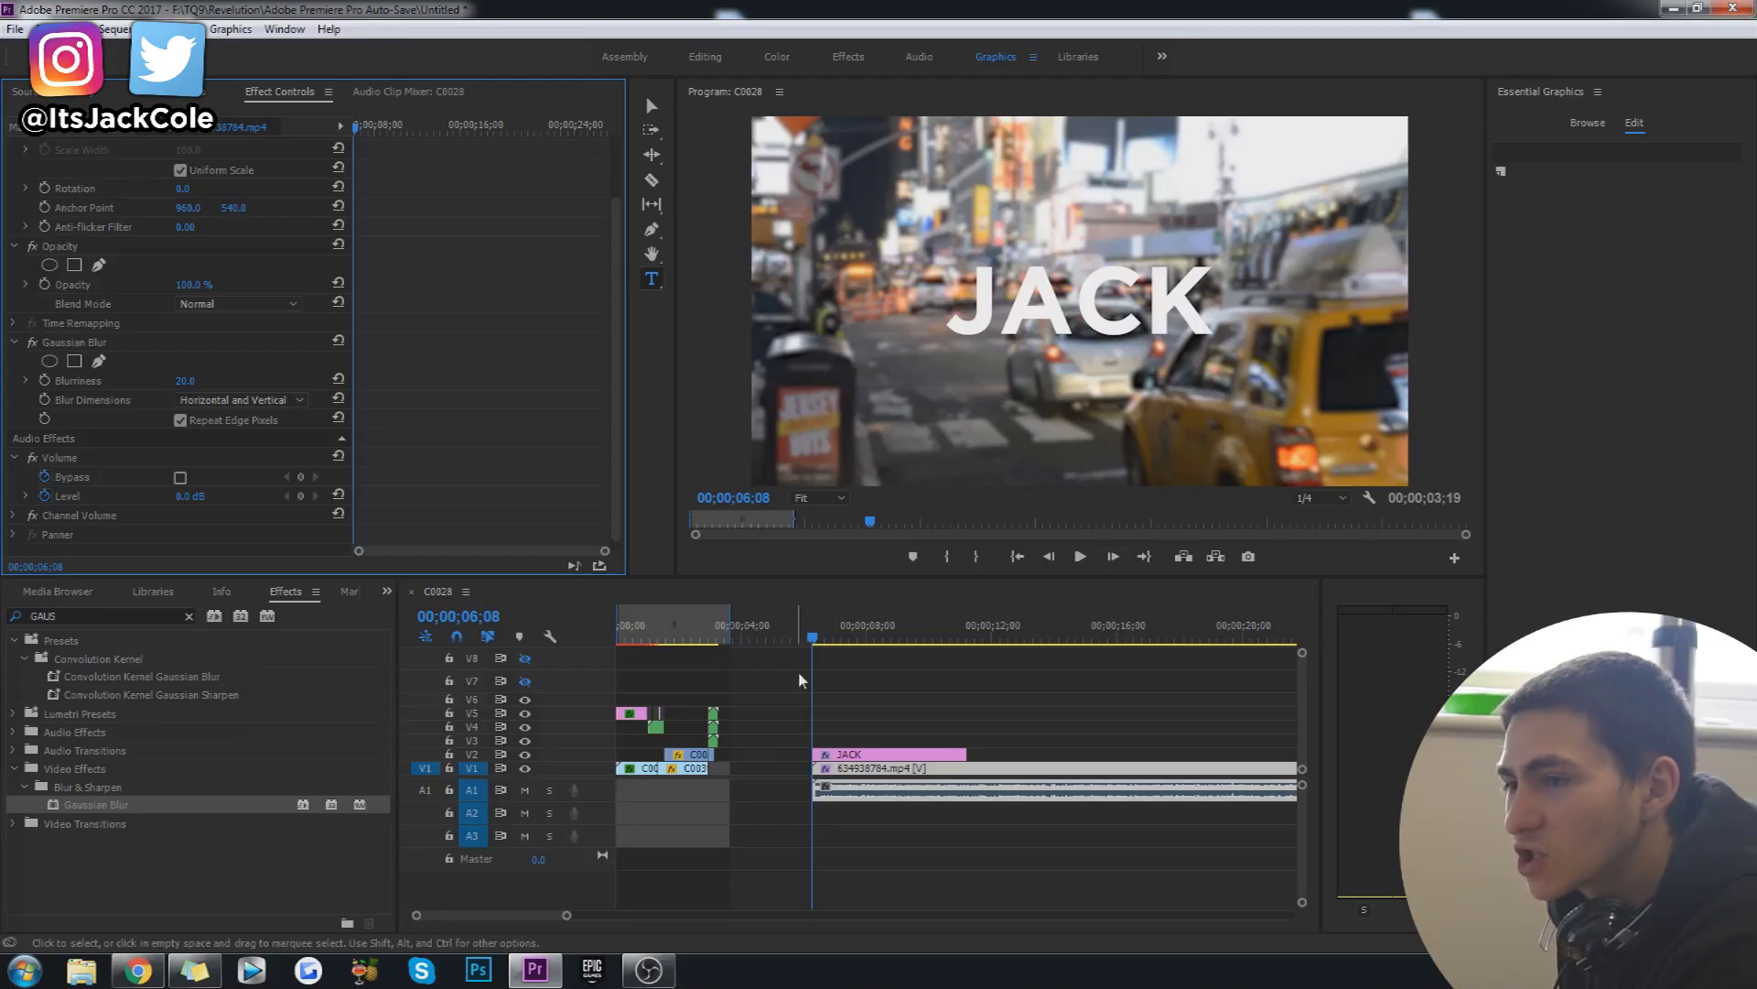
pyautogui.click(184, 379)
pyautogui.write('5')
pyautogui.press('Return')
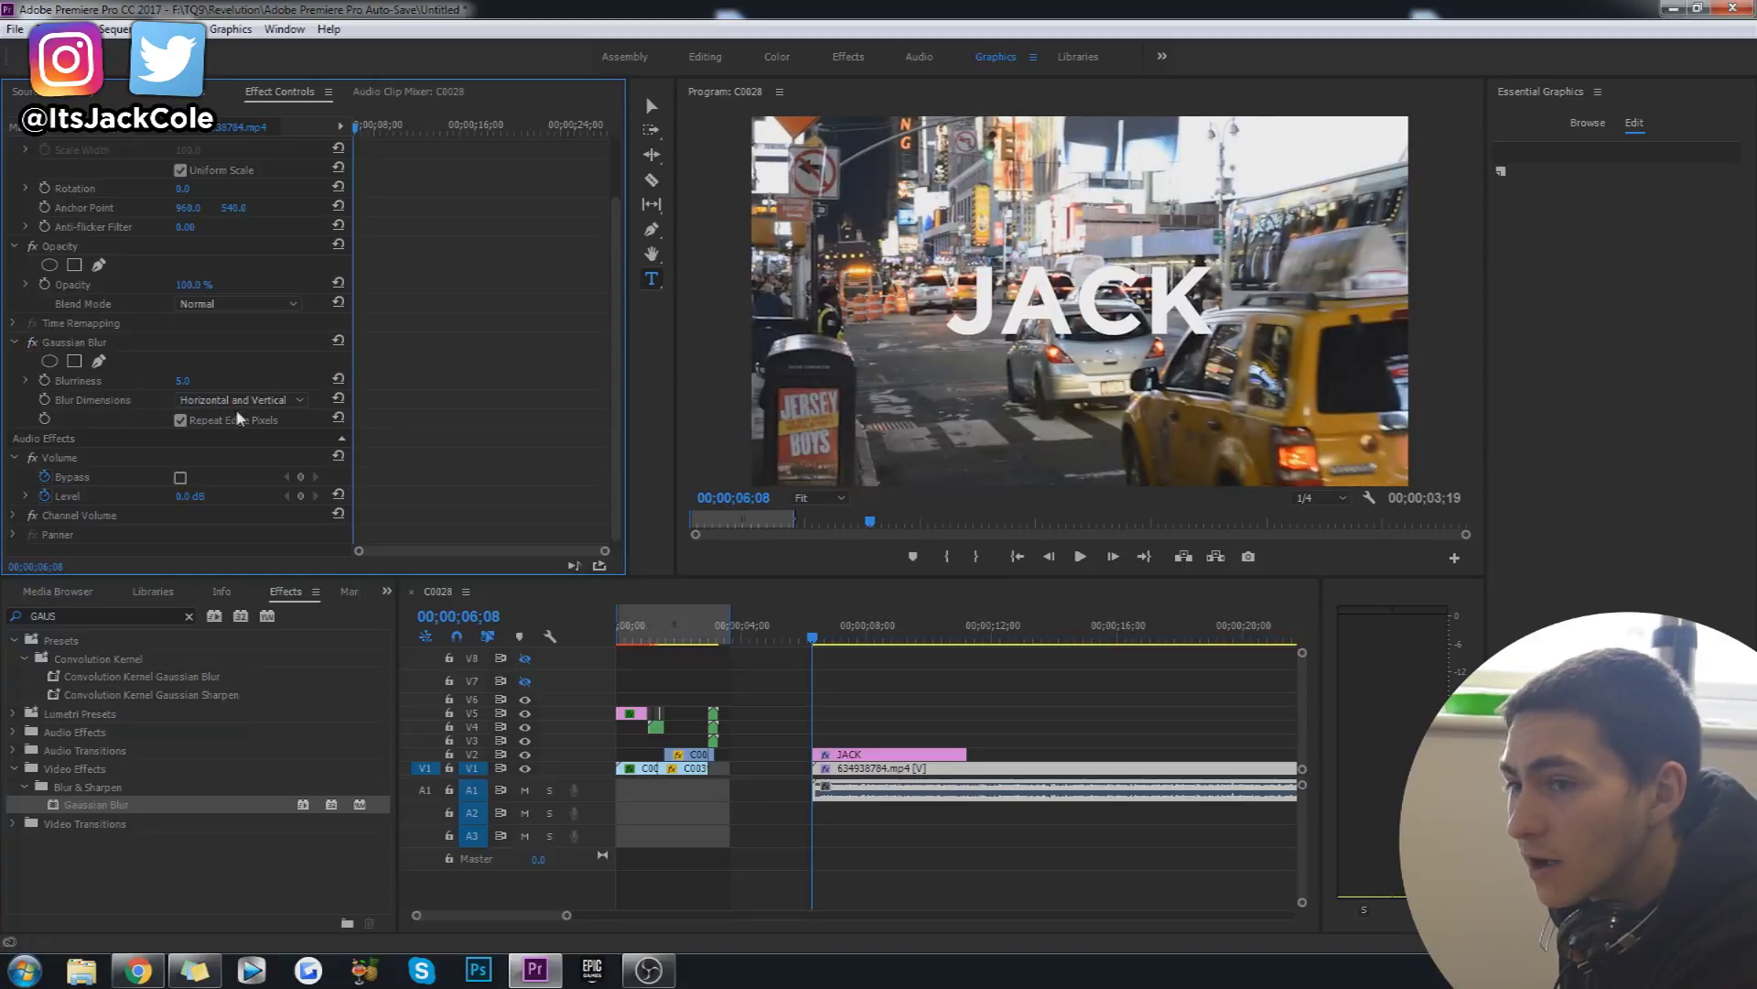
pyautogui.moveTo(179, 382); pyautogui.dragTo(229, 378)
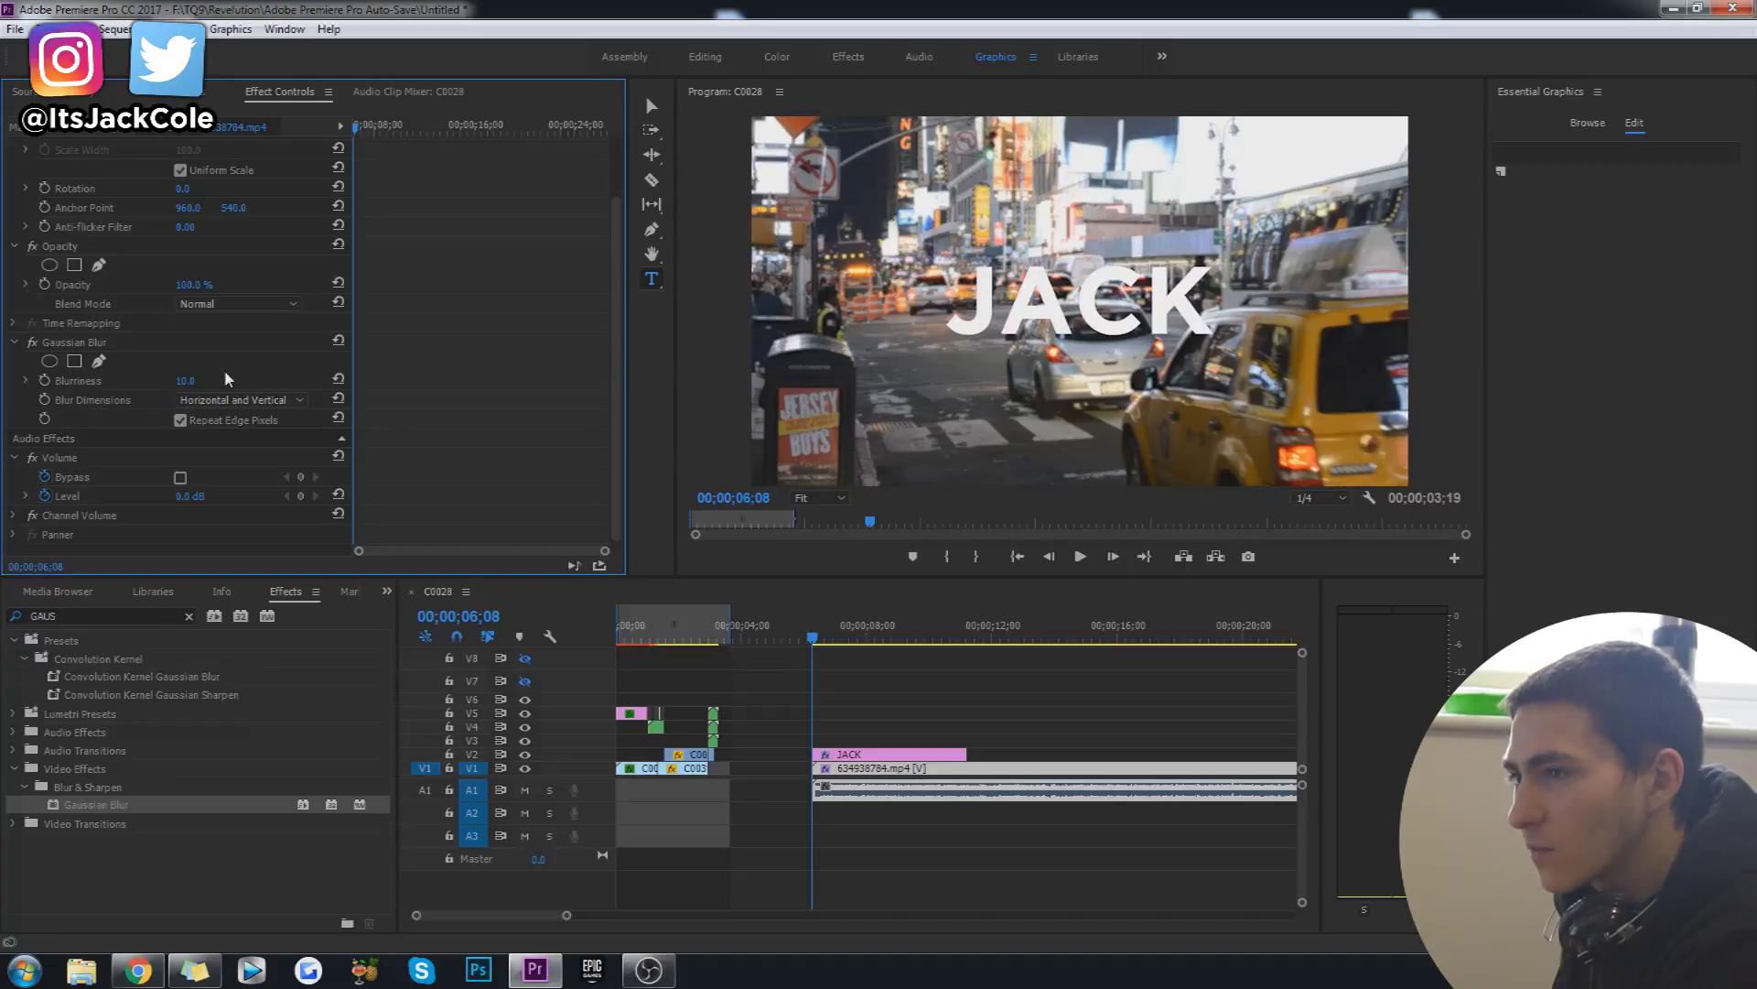
pyautogui.press('space')
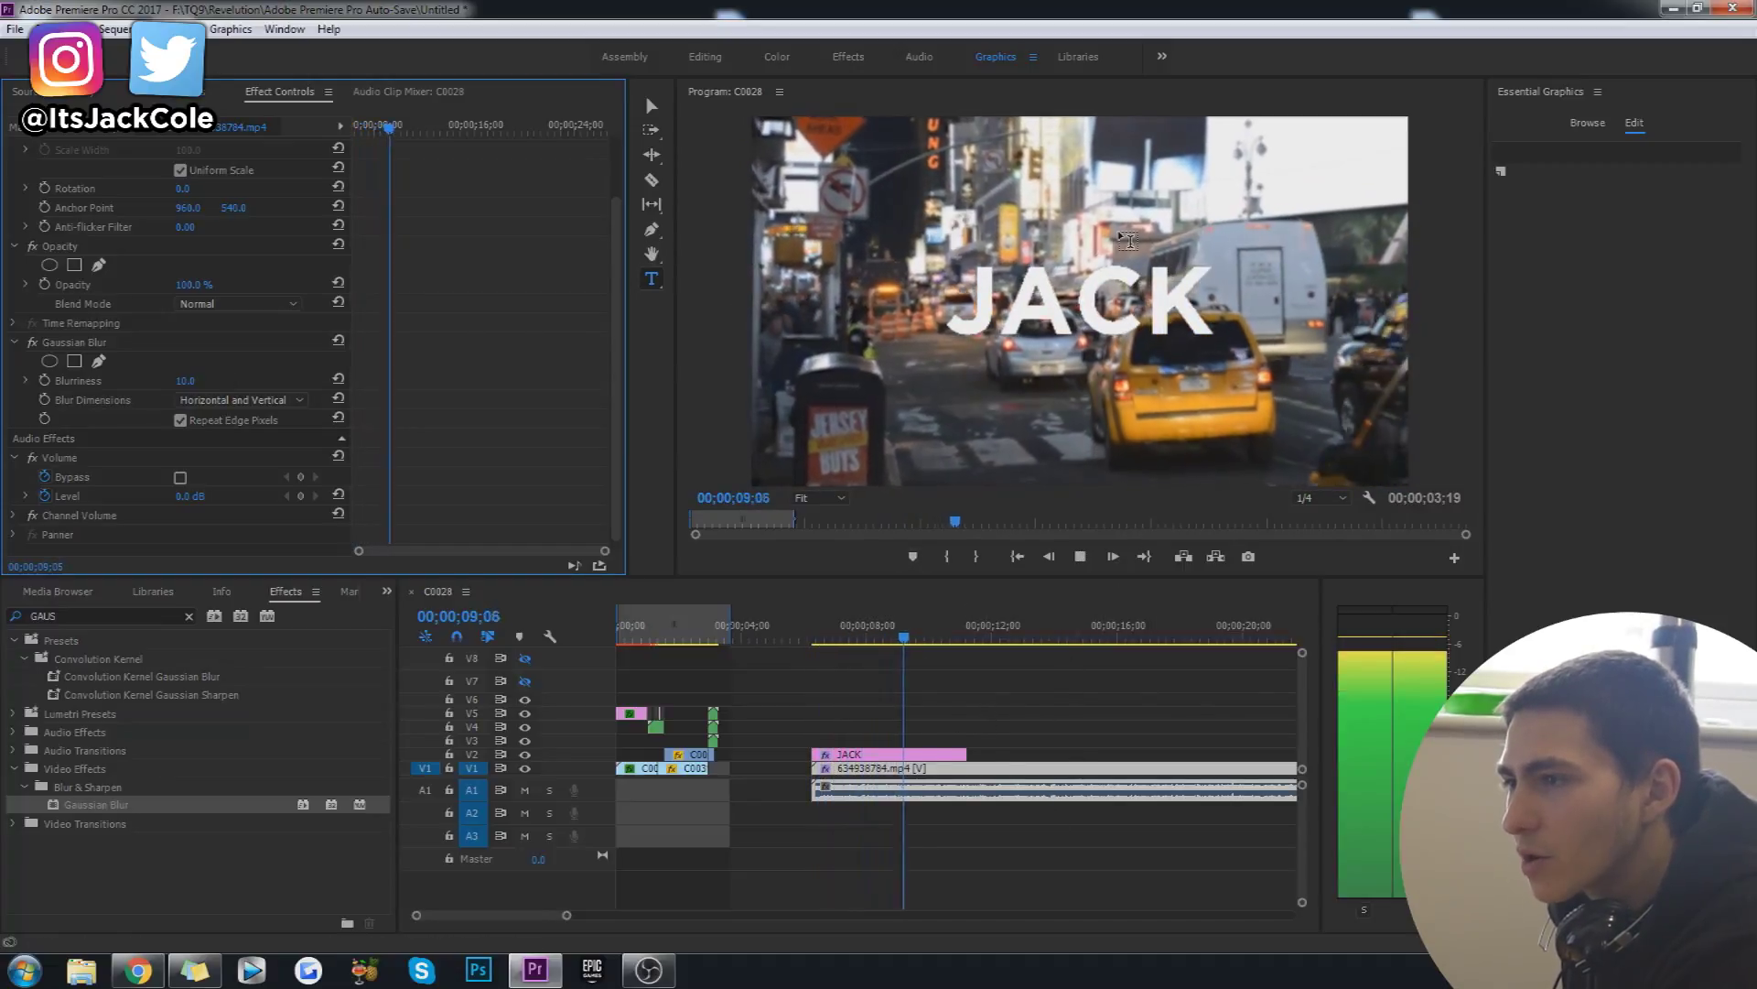
pyautogui.press('space')
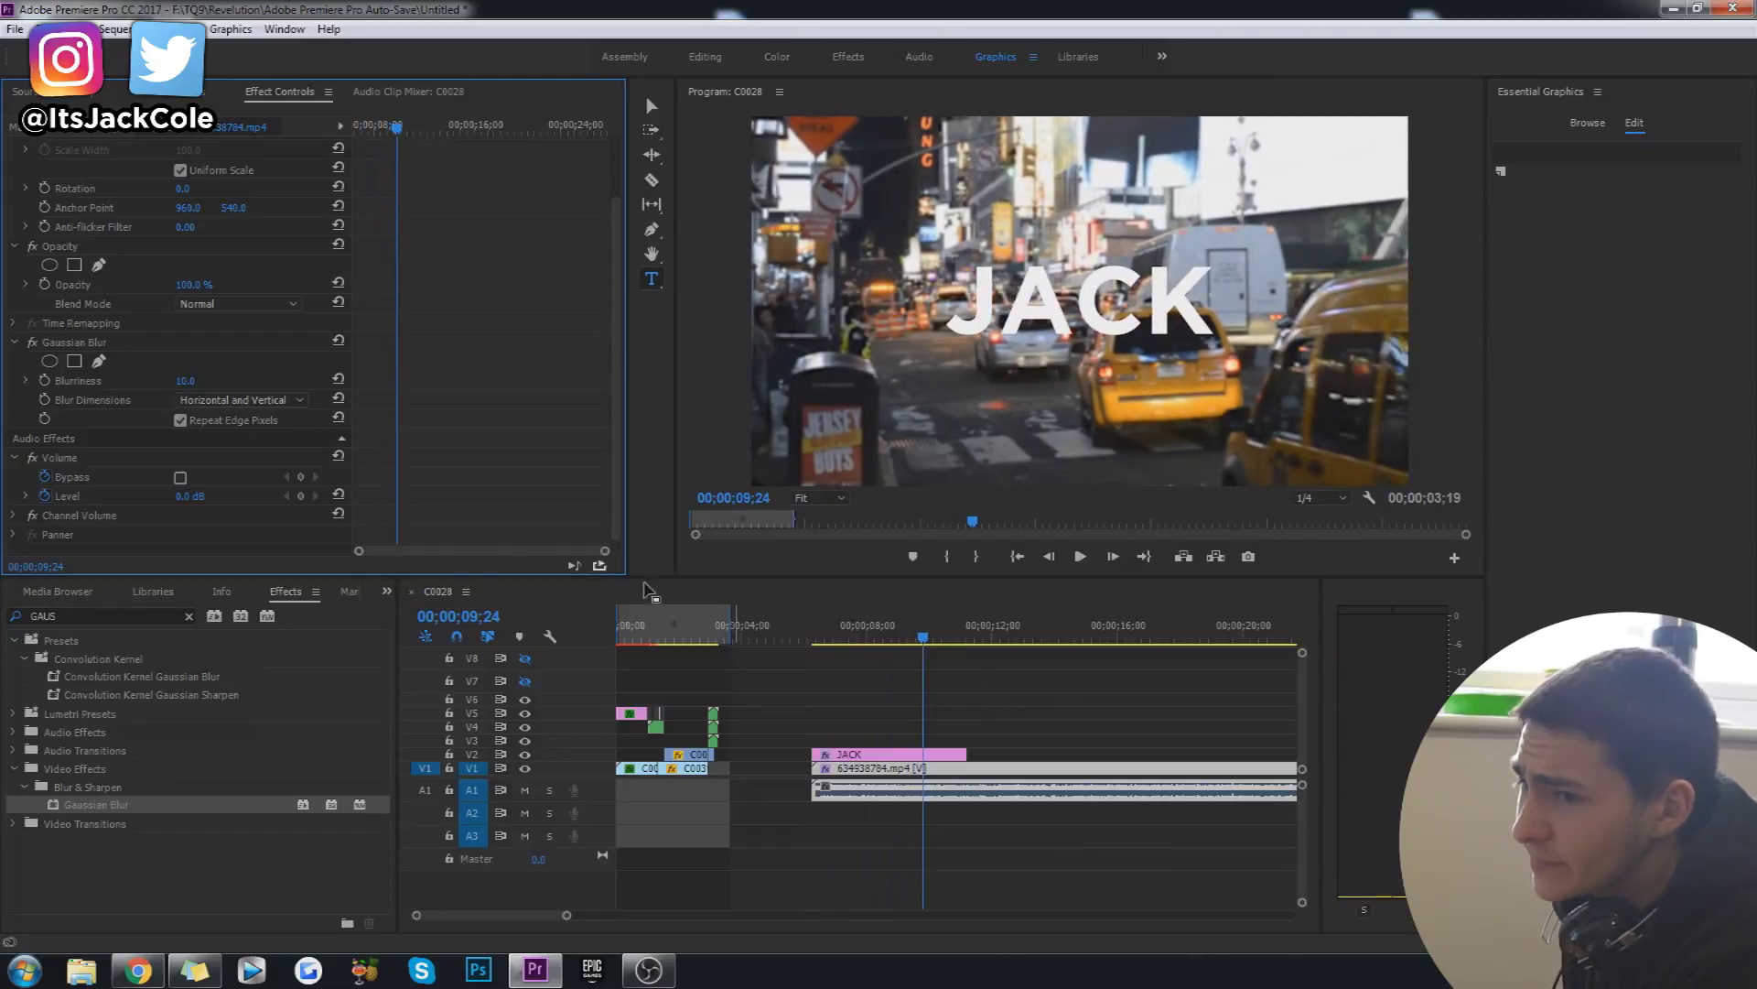
pyautogui.click(84, 349)
# Remove the Gaussian Blur and set the JACK title's blend mode to Overlay
pyautogui.press('Delete')
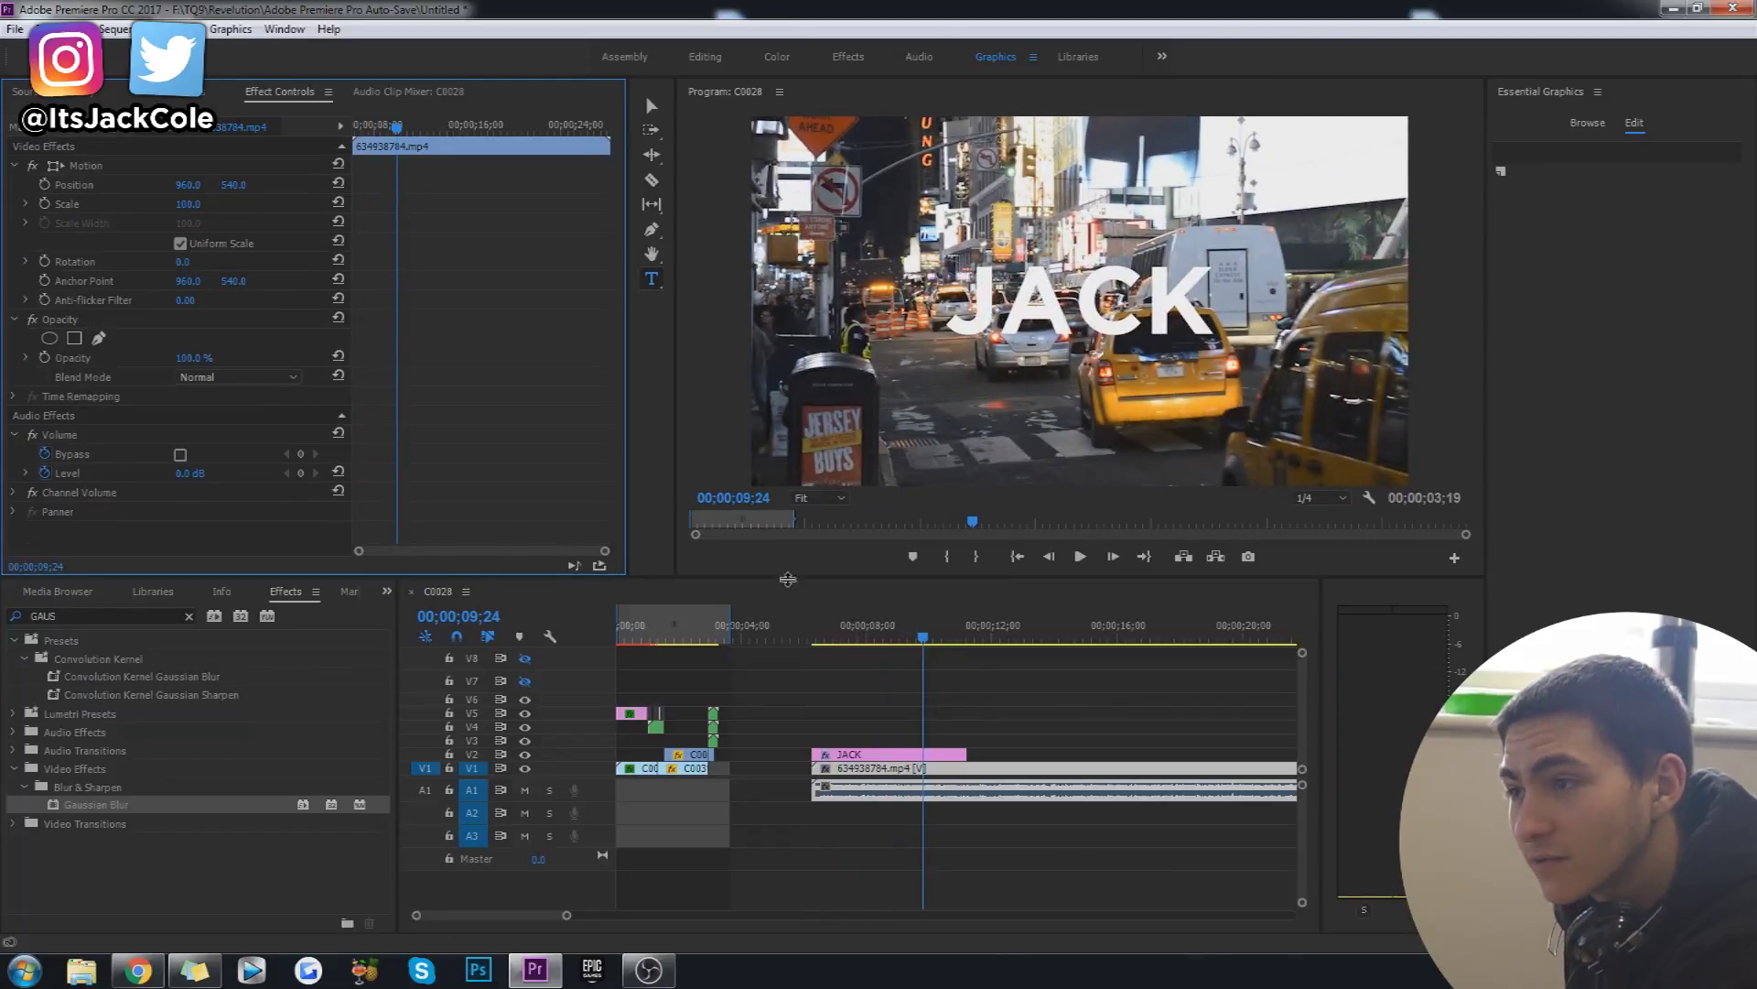
pyautogui.press('Up')
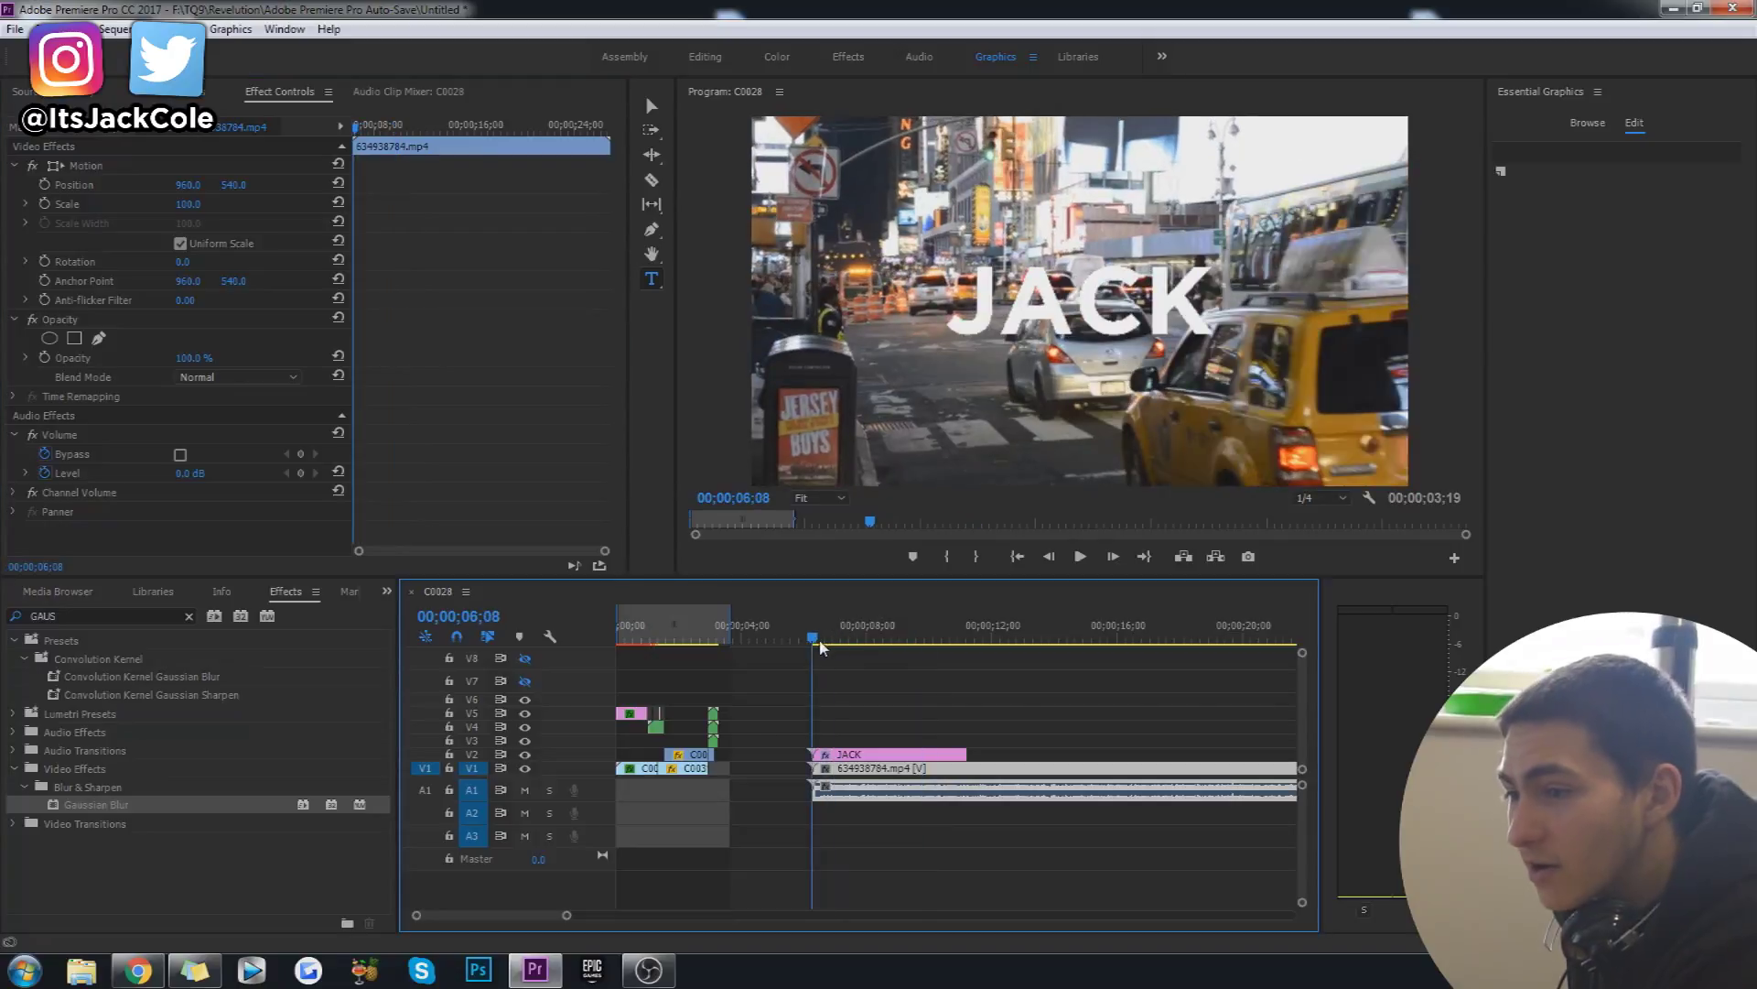
pyautogui.click(778, 700)
pyautogui.click(934, 752)
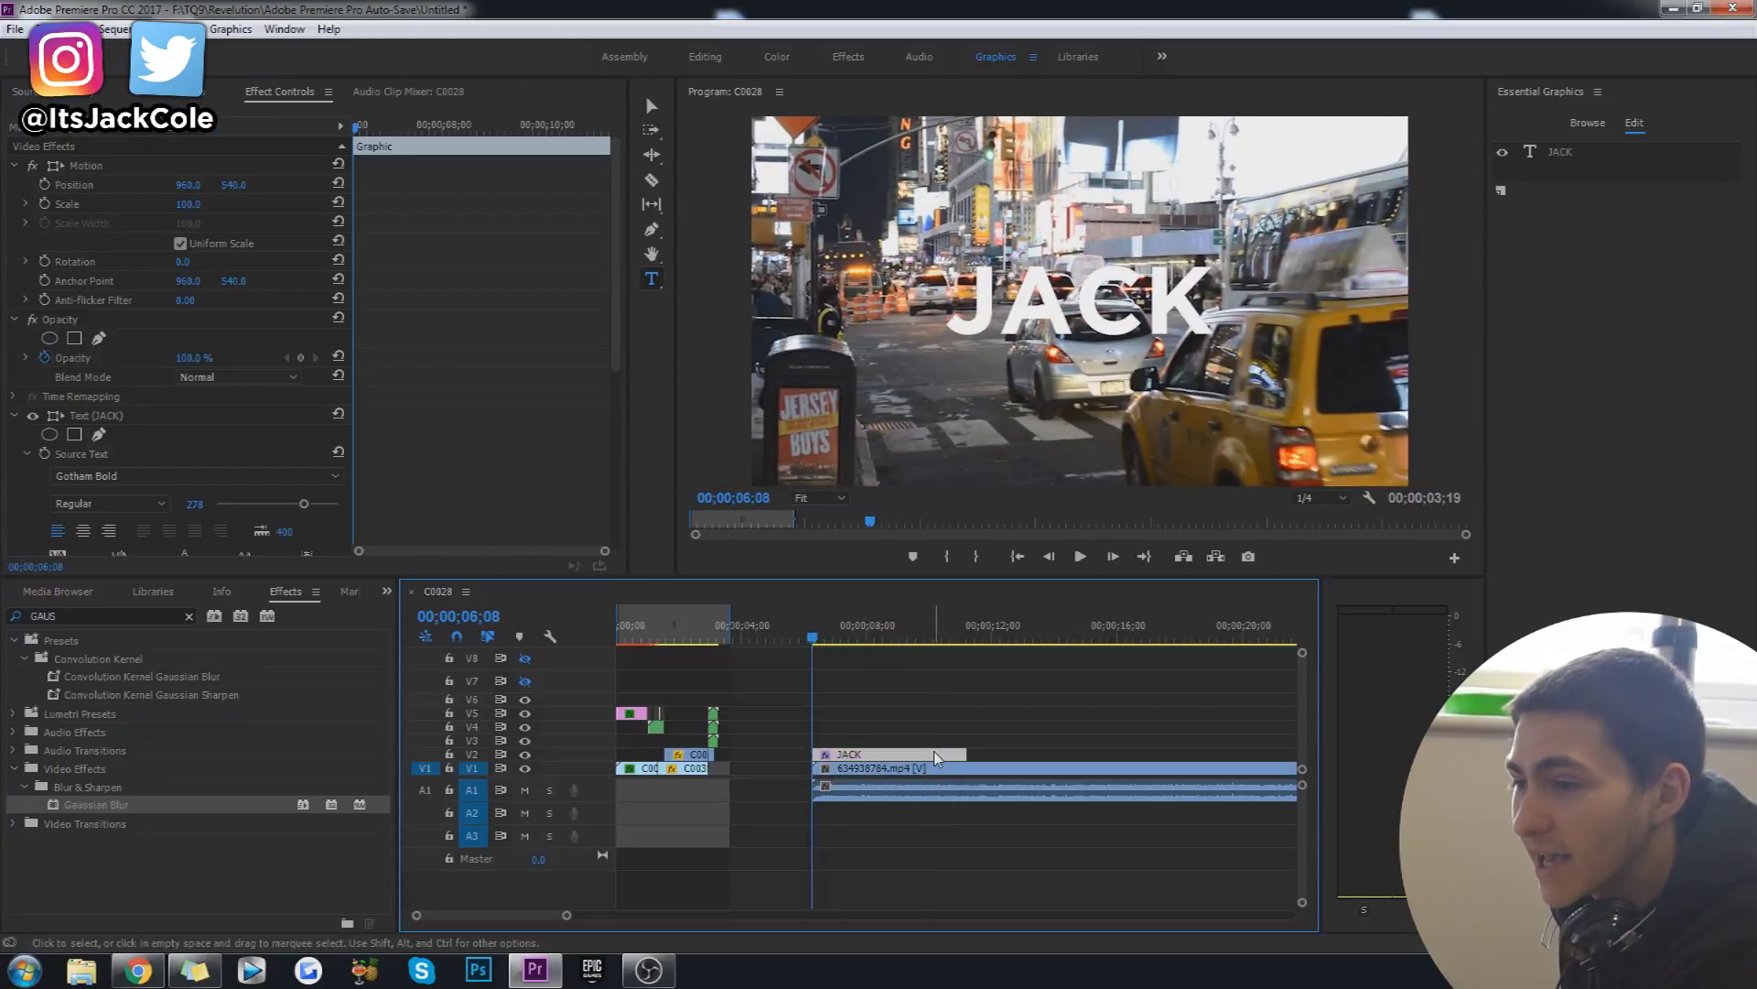
pyautogui.click(64, 360)
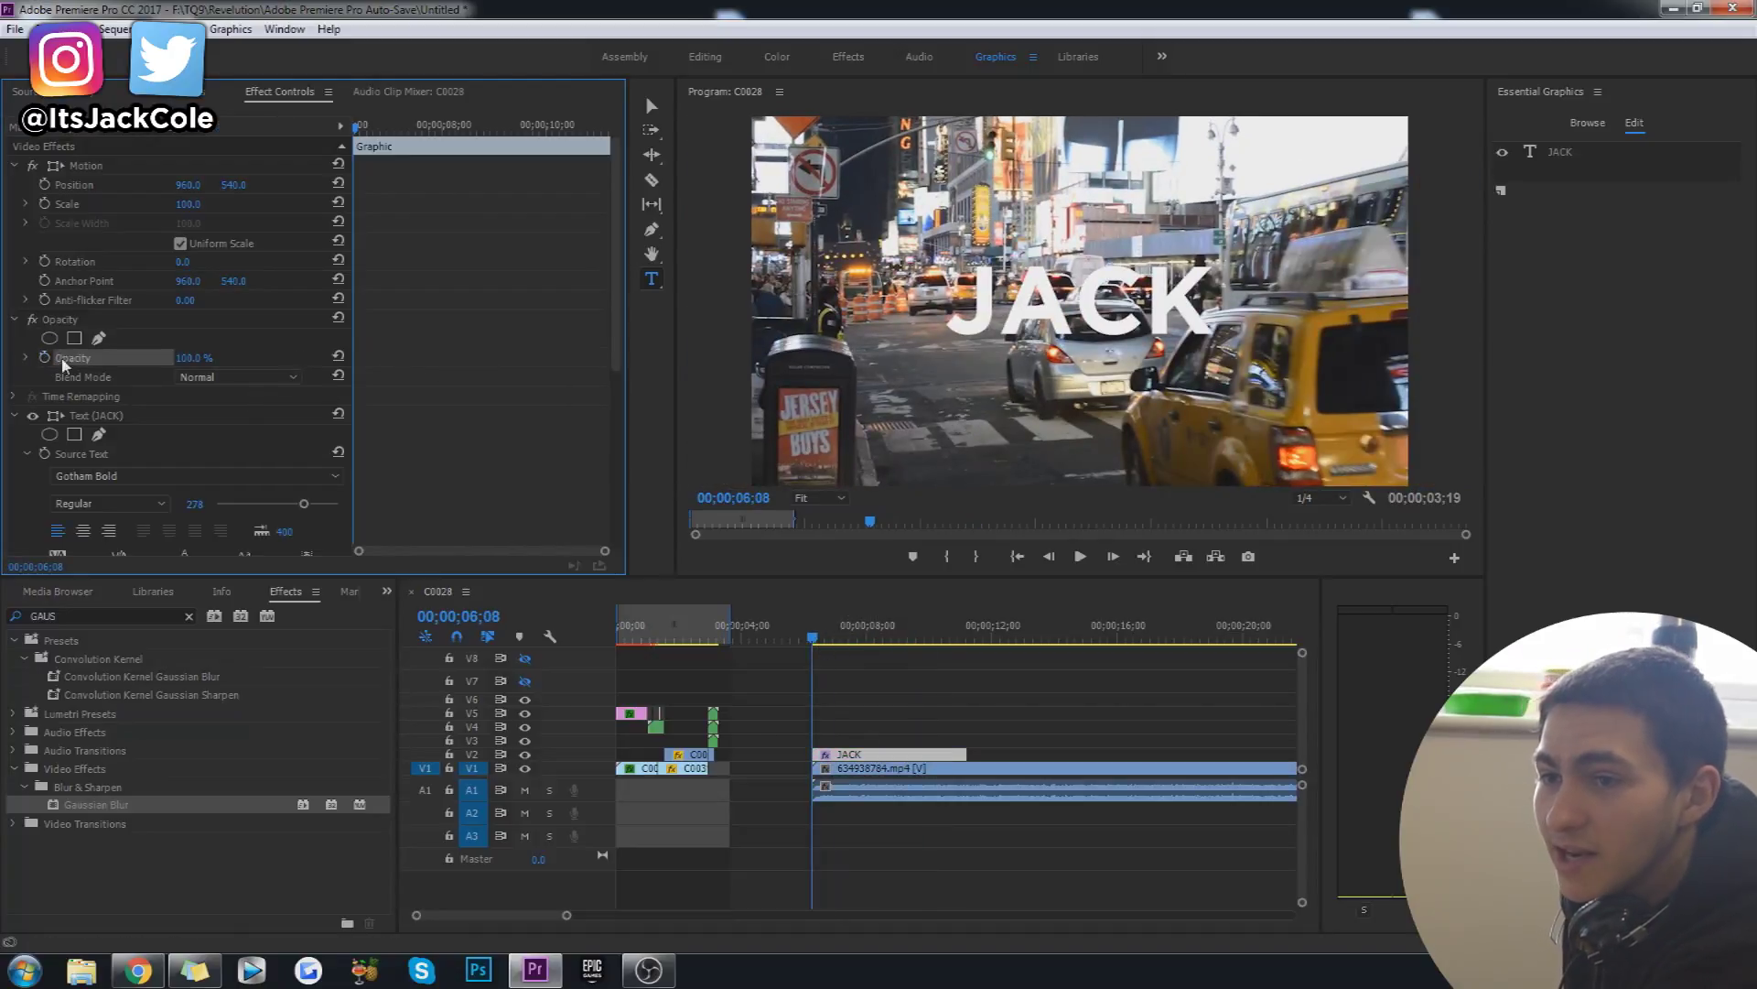
pyautogui.click(264, 378)
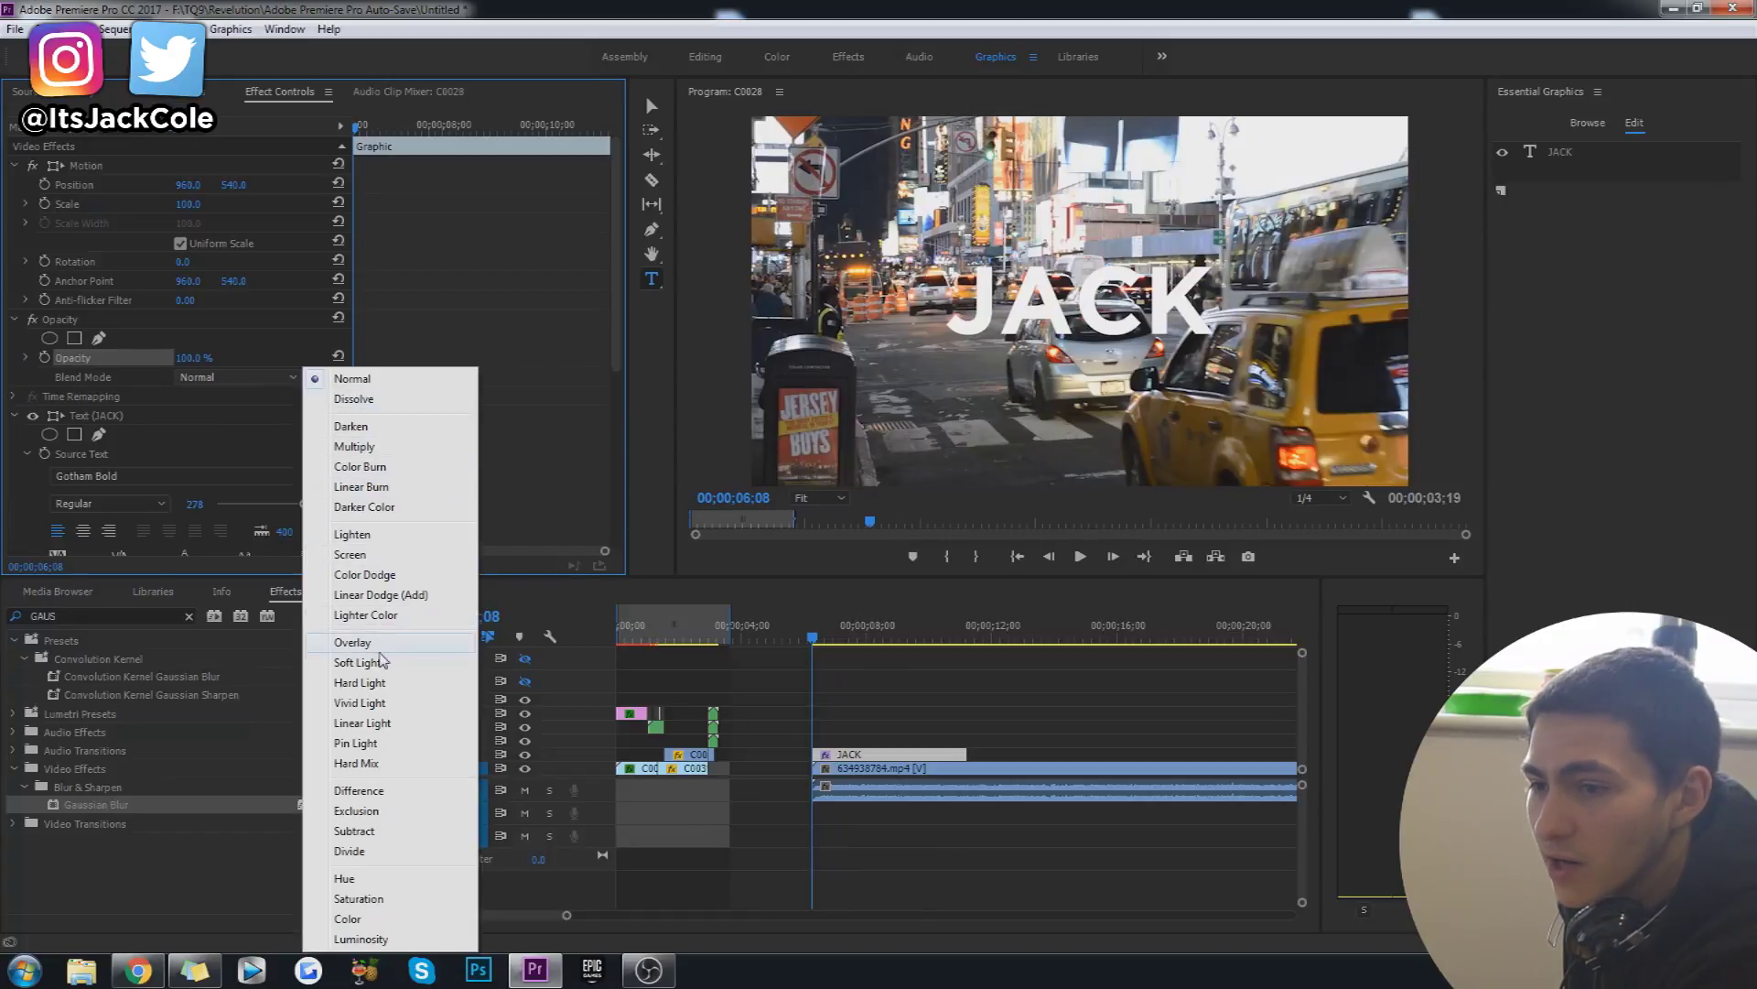
pyautogui.click(418, 640)
pyautogui.press('space')
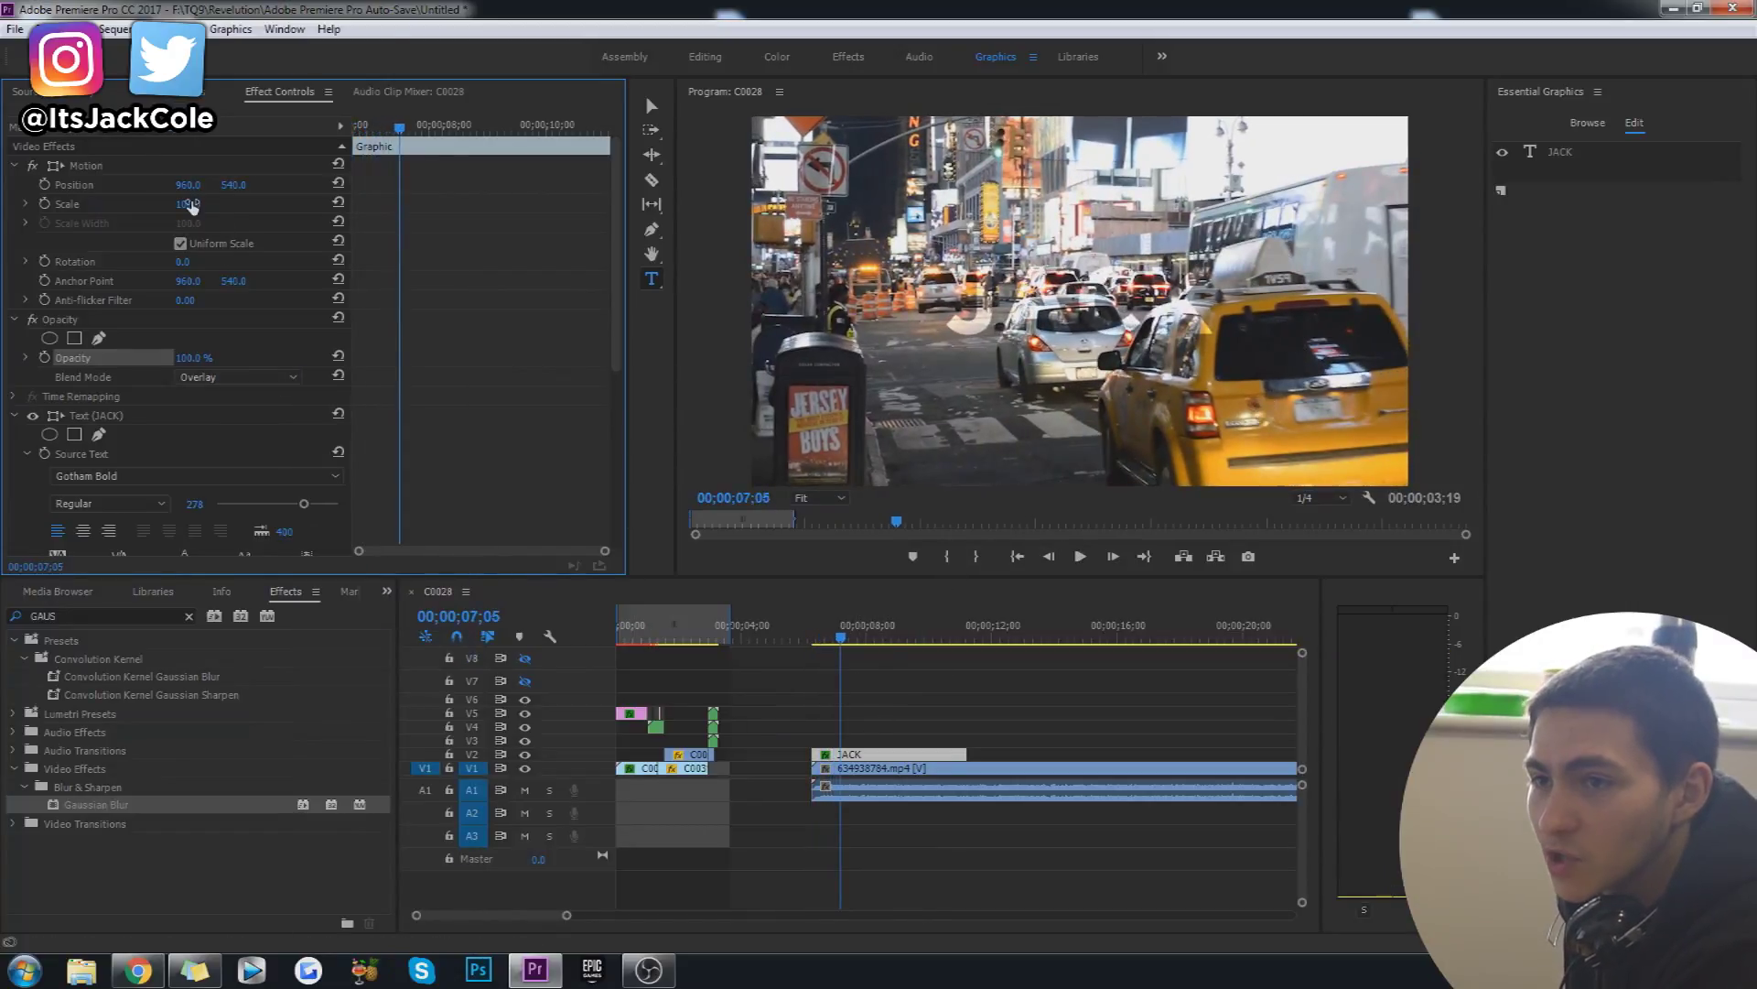
# Scale the JACK title up to 242 and play it back
pyautogui.moveTo(191, 206); pyautogui.dragTo(321, 207)
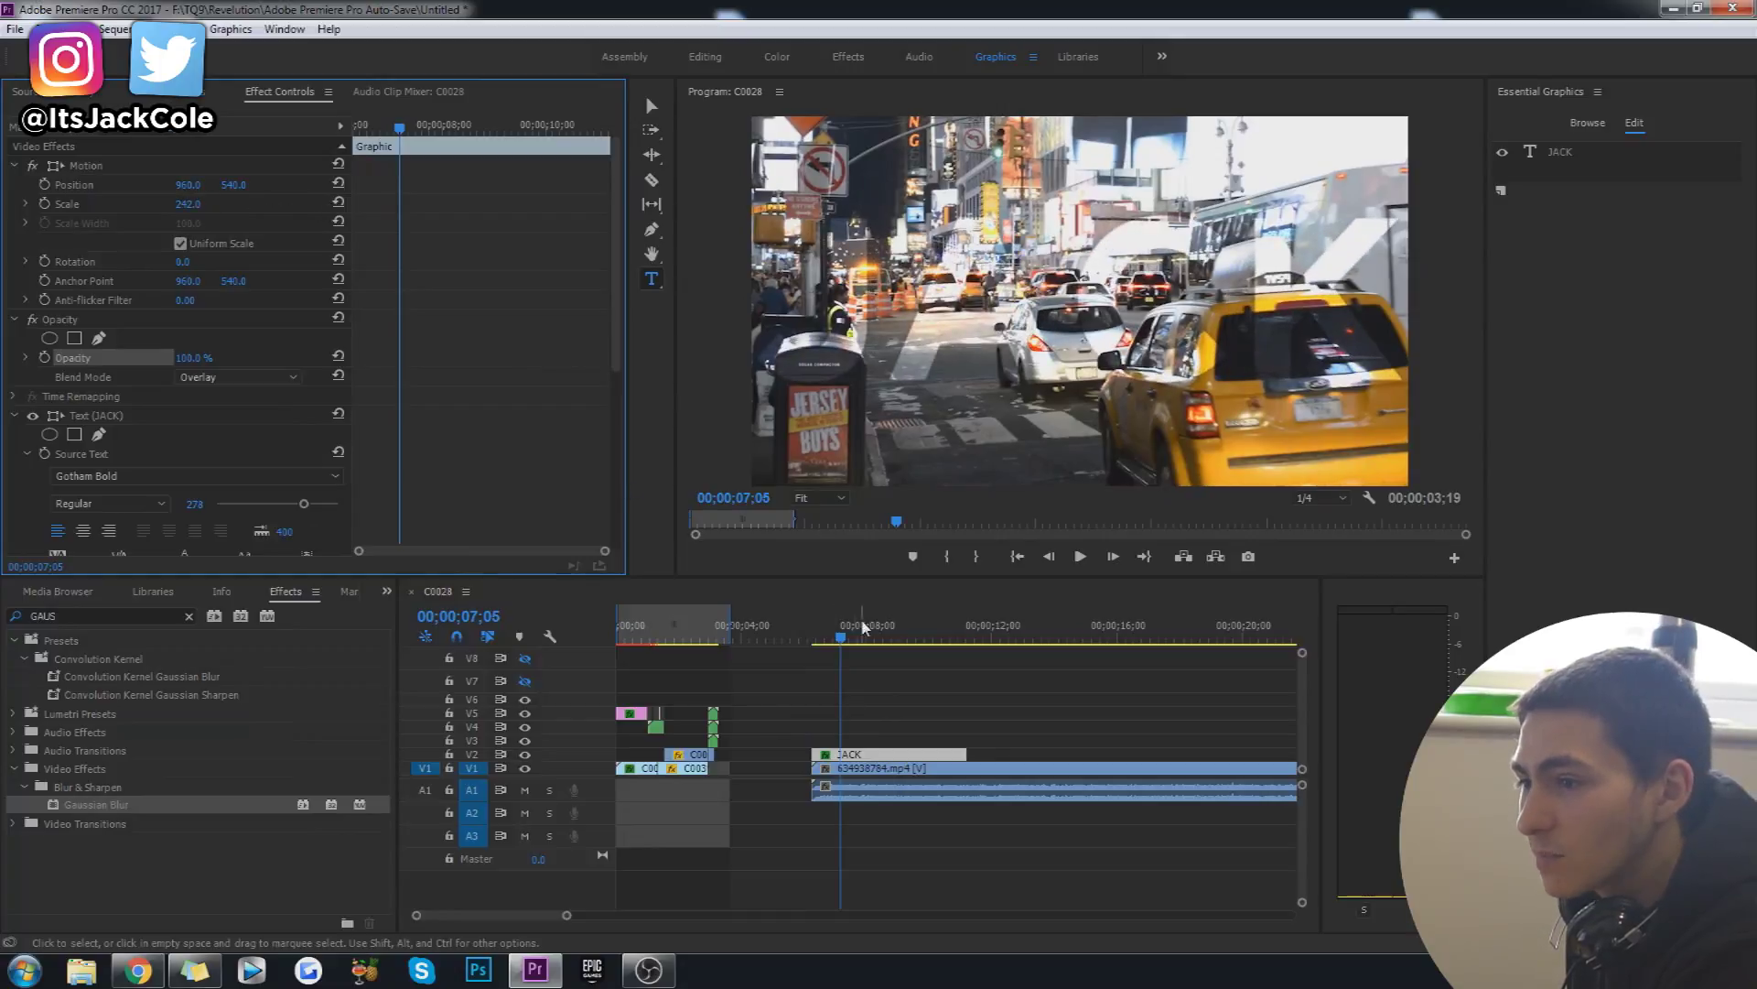
pyautogui.click(813, 626)
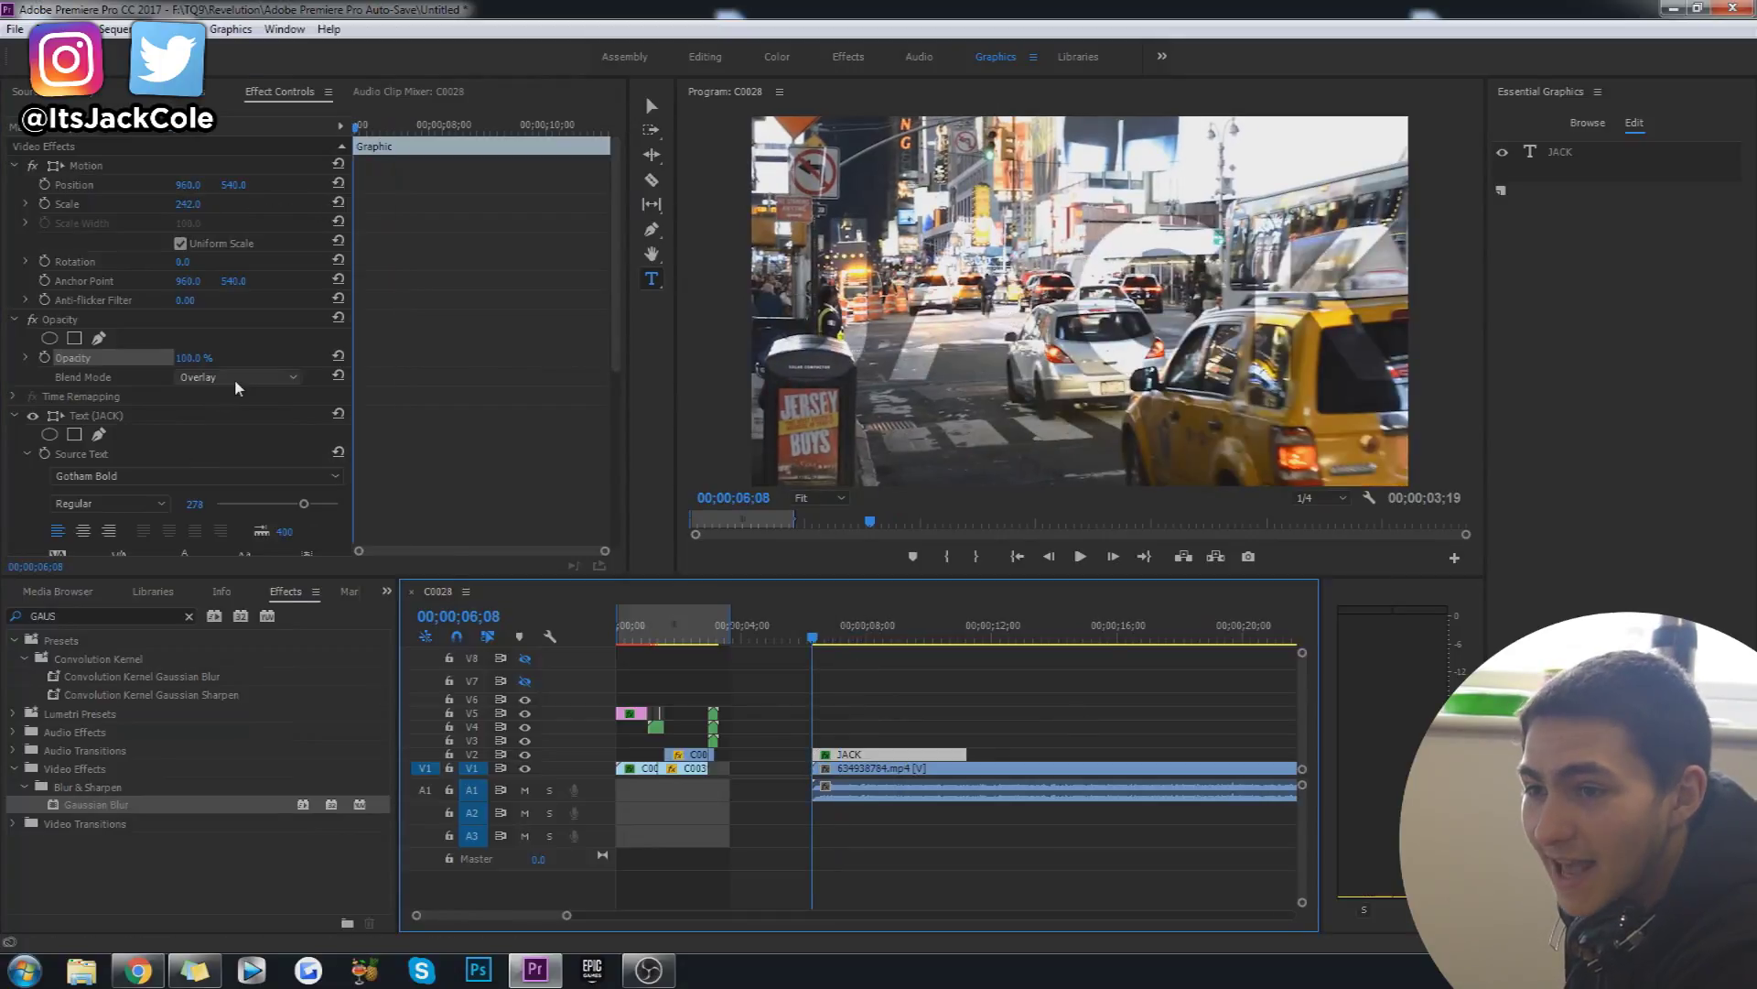
pyautogui.scroll(-3, 234, 379)
pyautogui.press('space')
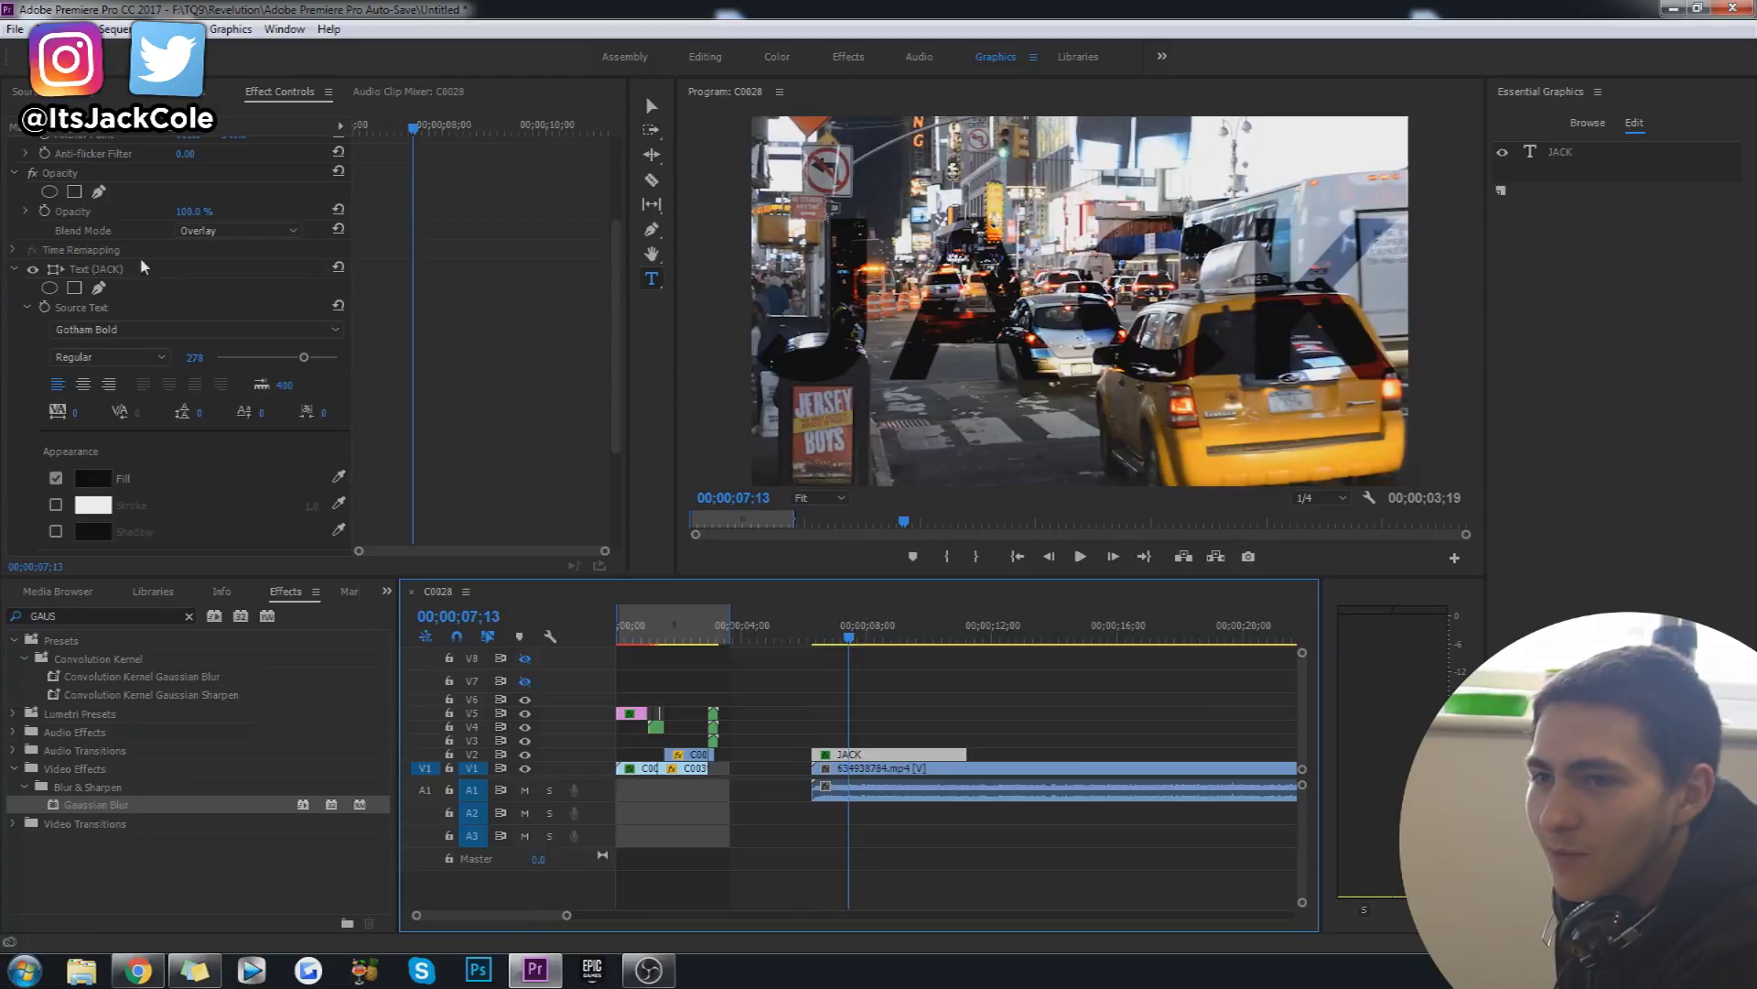
pyautogui.scroll(3, 144, 266)
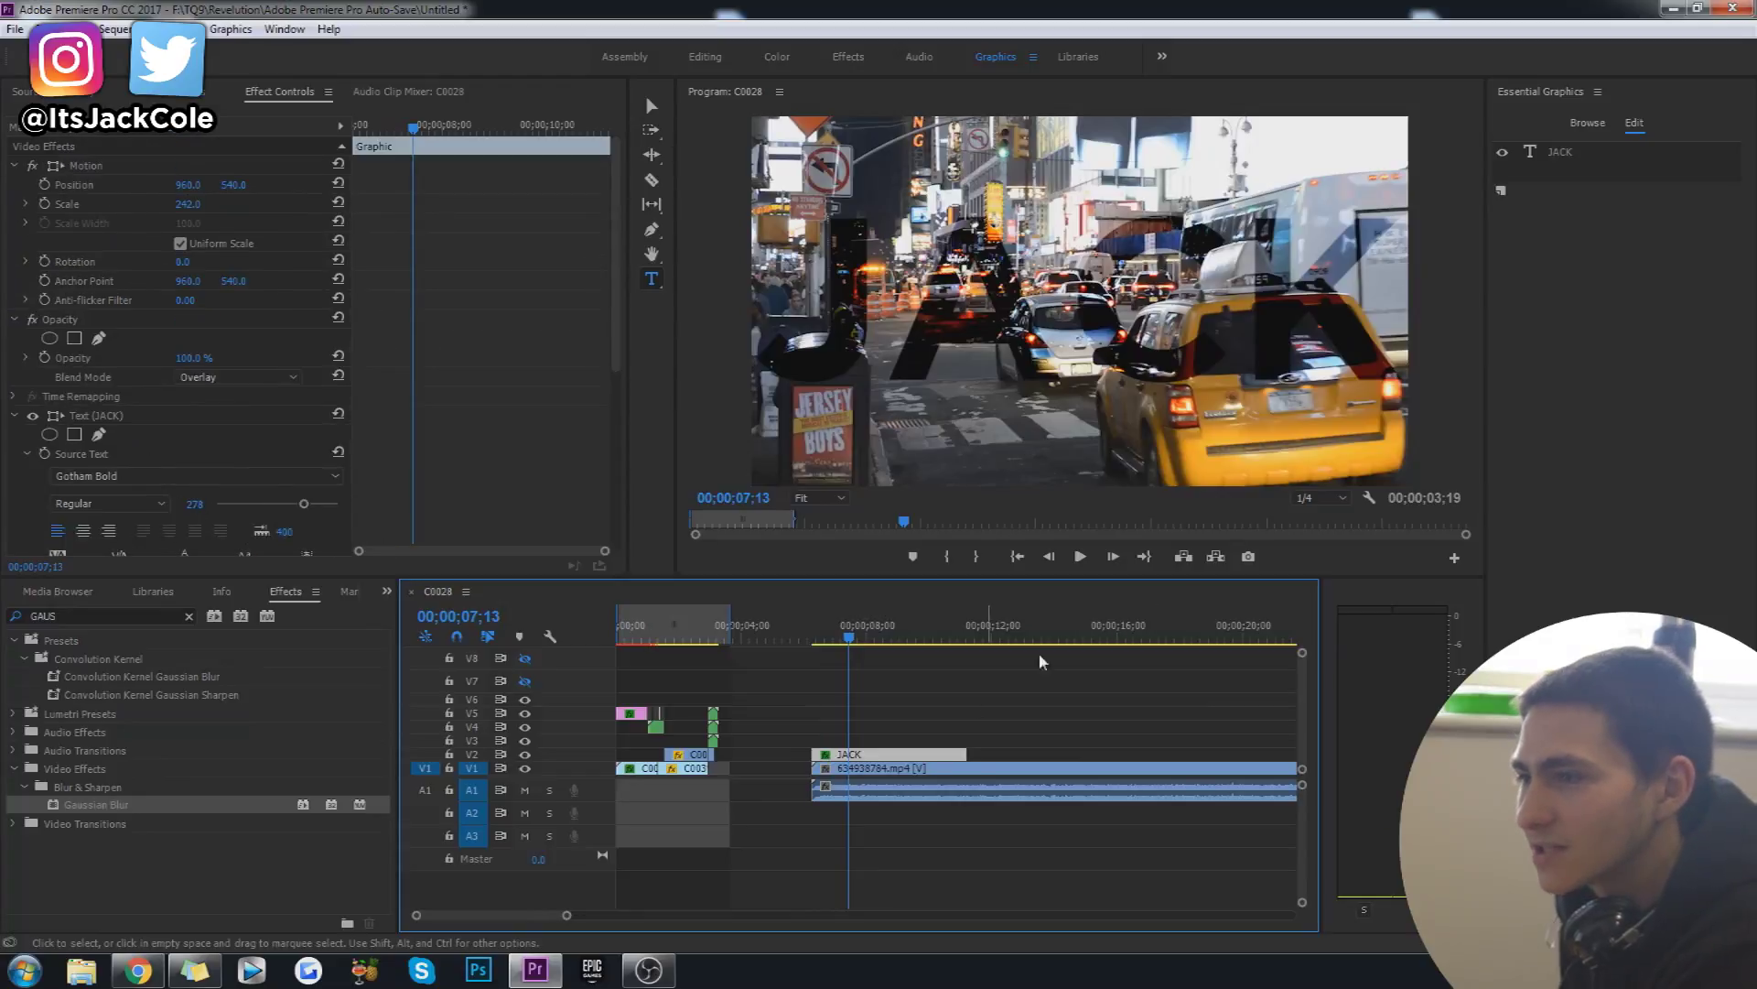
# Switch the JACK title back to Normal blend mode and save the project
pyautogui.click(238, 377)
pyautogui.click(347, 378)
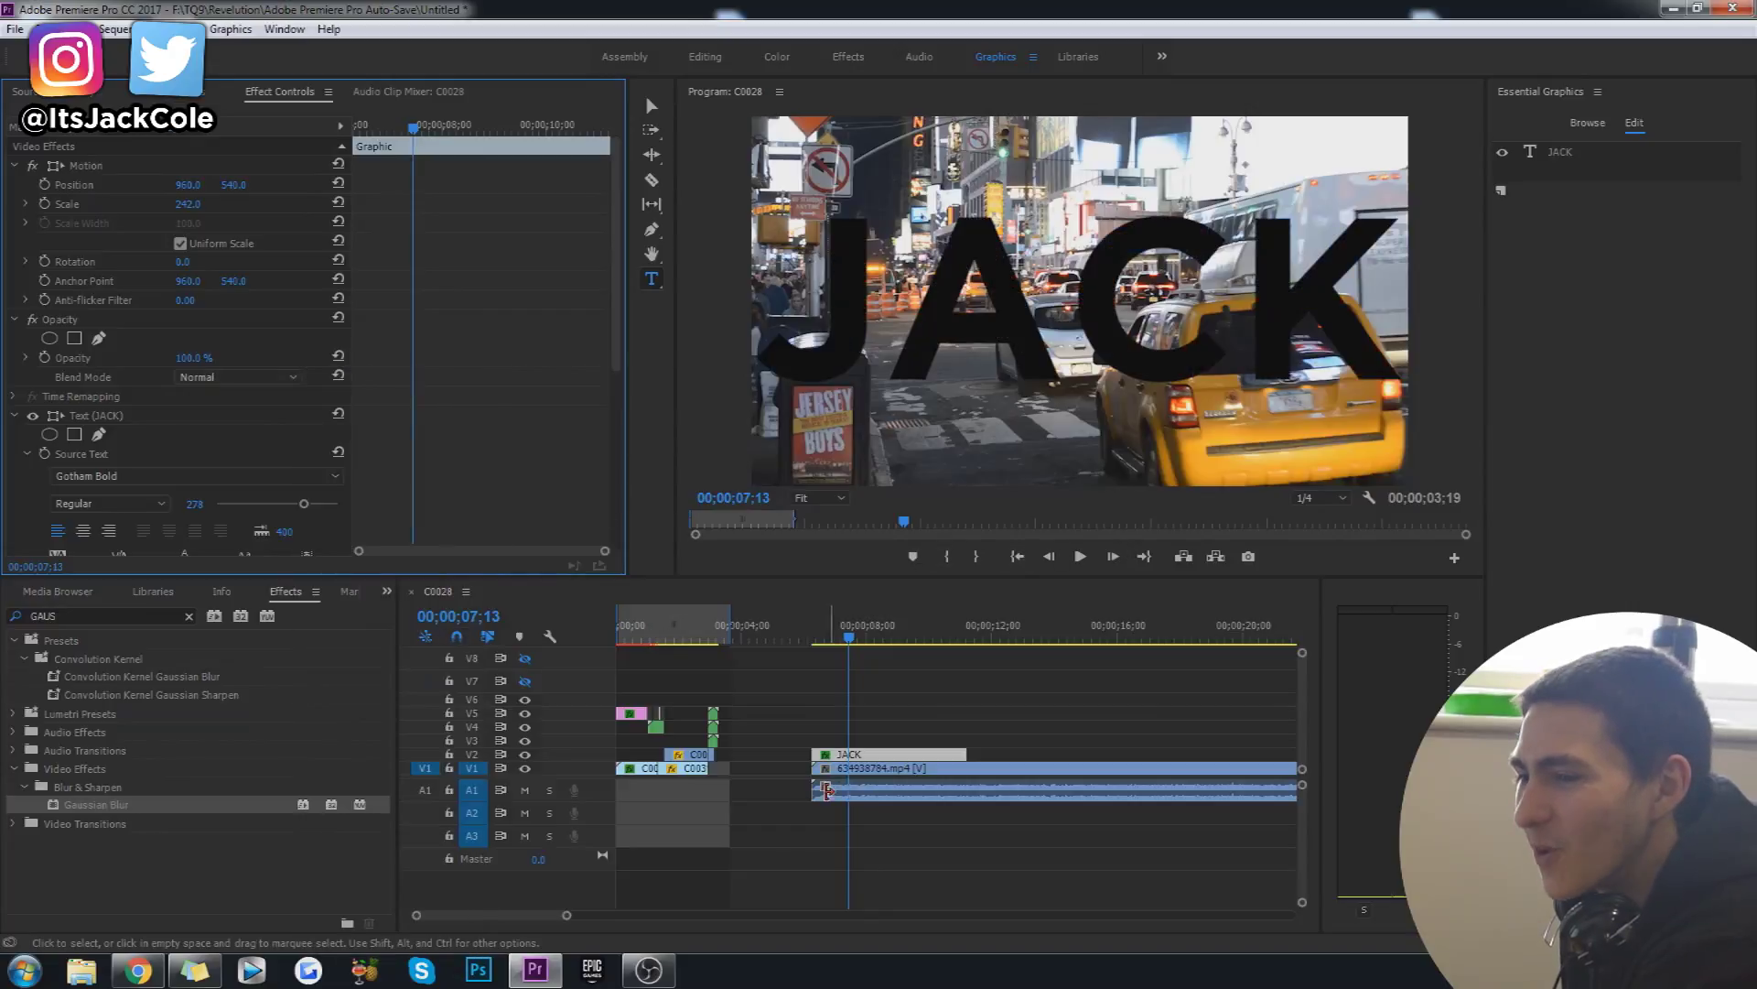
pyautogui.click(892, 706)
pyautogui.hotkey('ctrl', 's')
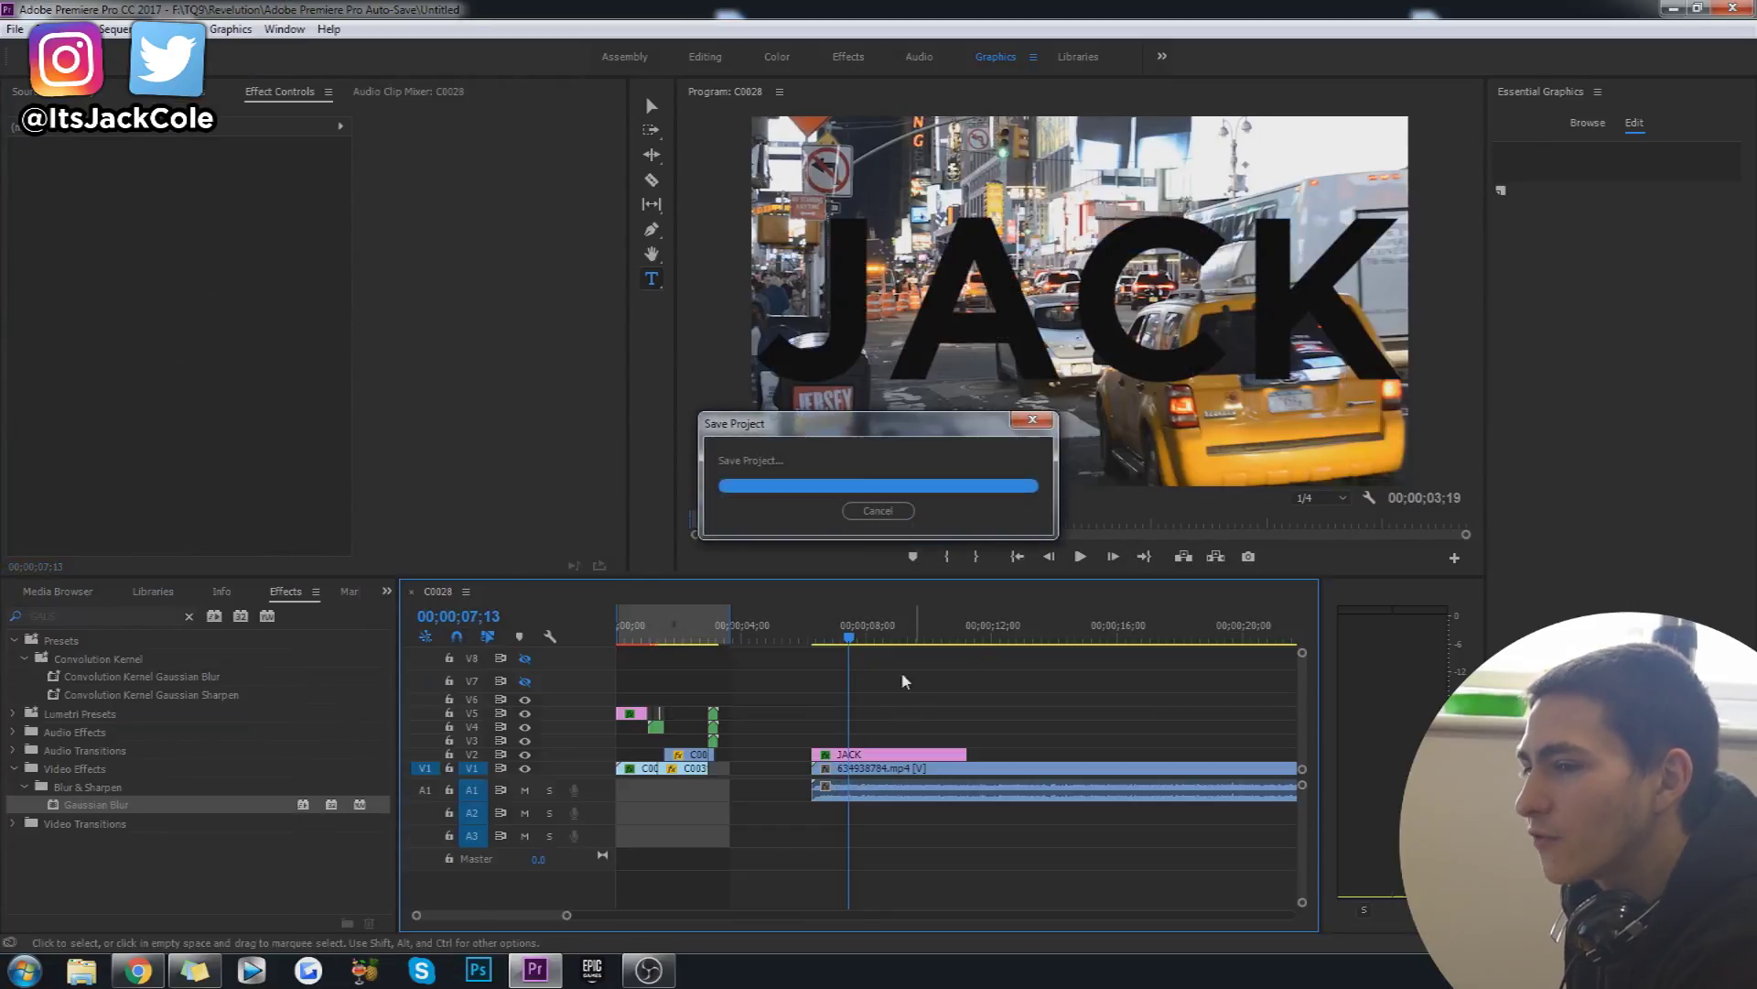
# Move the playhead to 06;08, zoom the timeline out, and select the clips under it
pyautogui.click(813, 630)
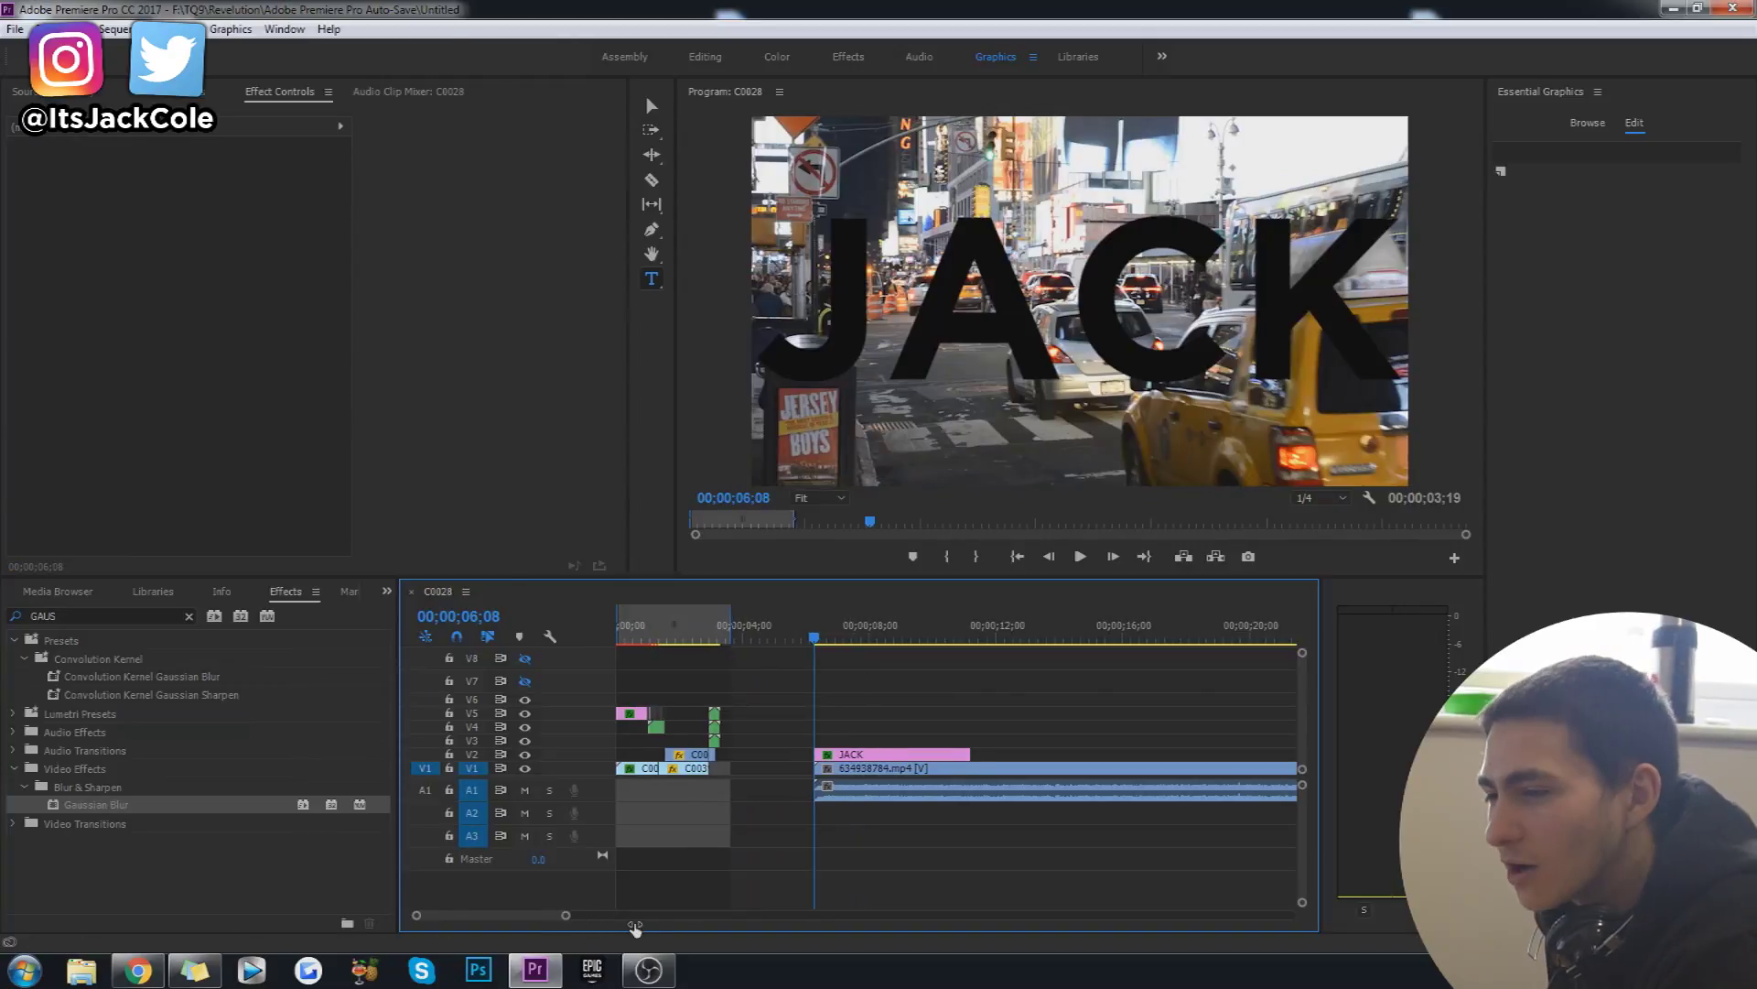
pyautogui.scroll(-2, 669, 920)
pyautogui.scroll(-1, 669, 927)
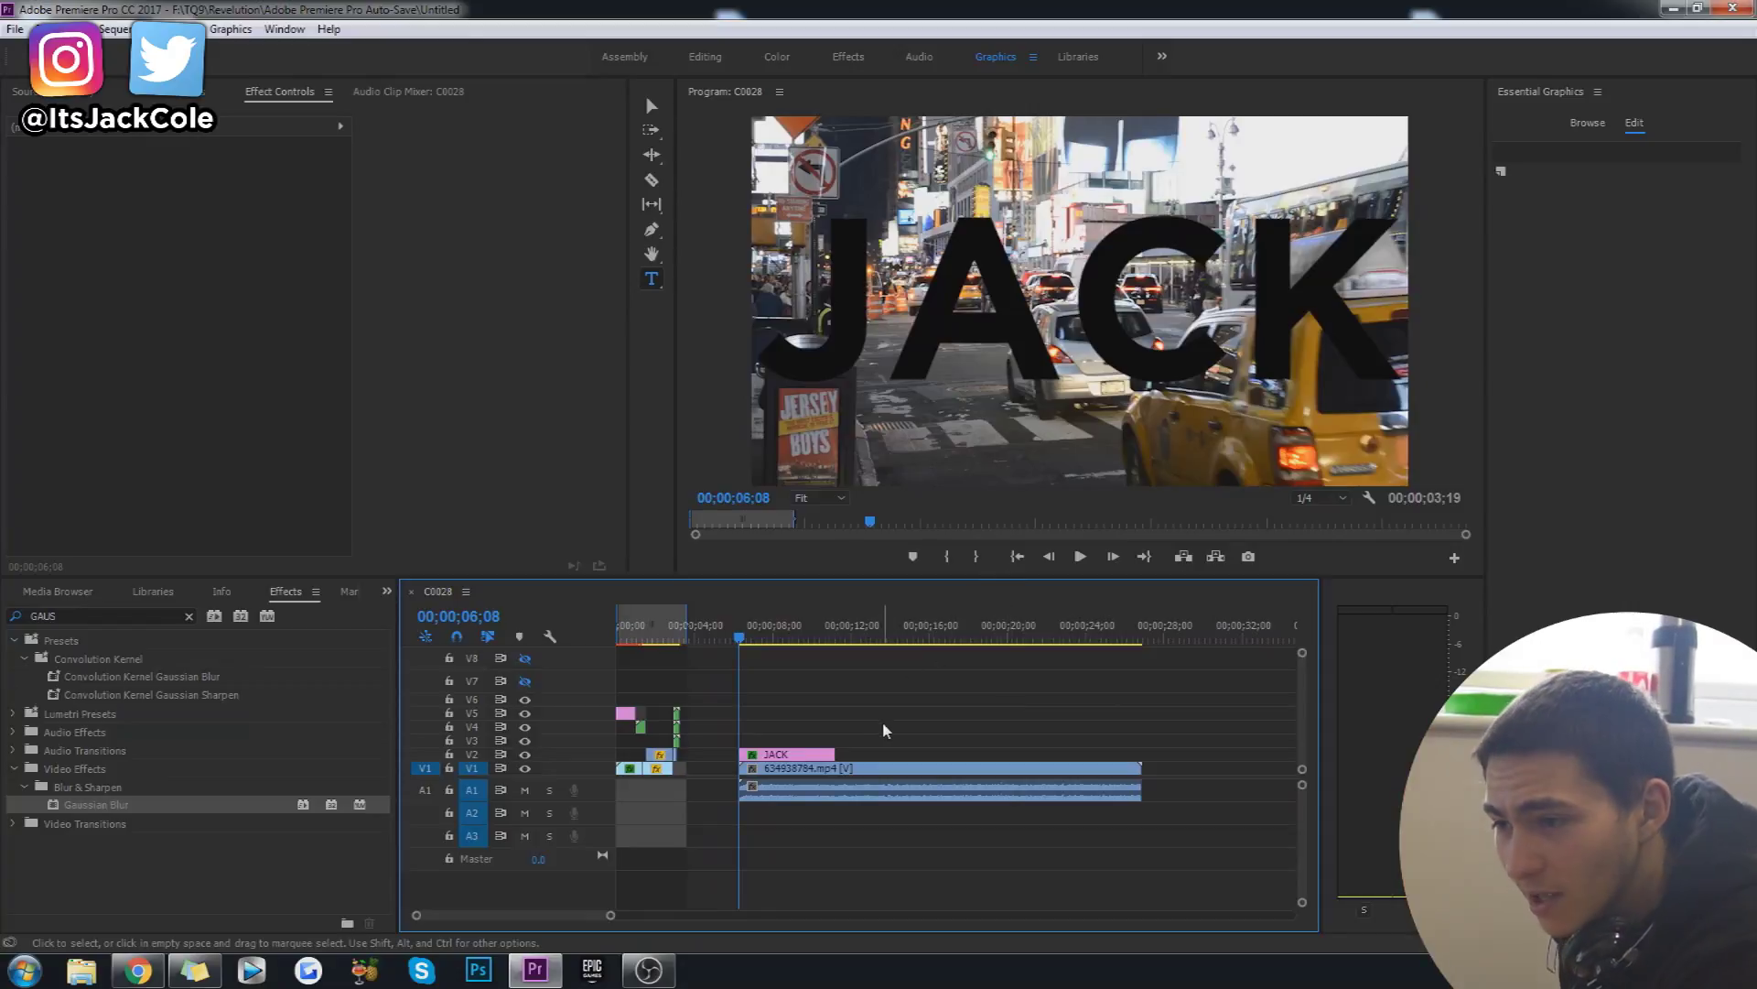
pyautogui.moveTo(751, 855); pyautogui.dragTo(813, 723)
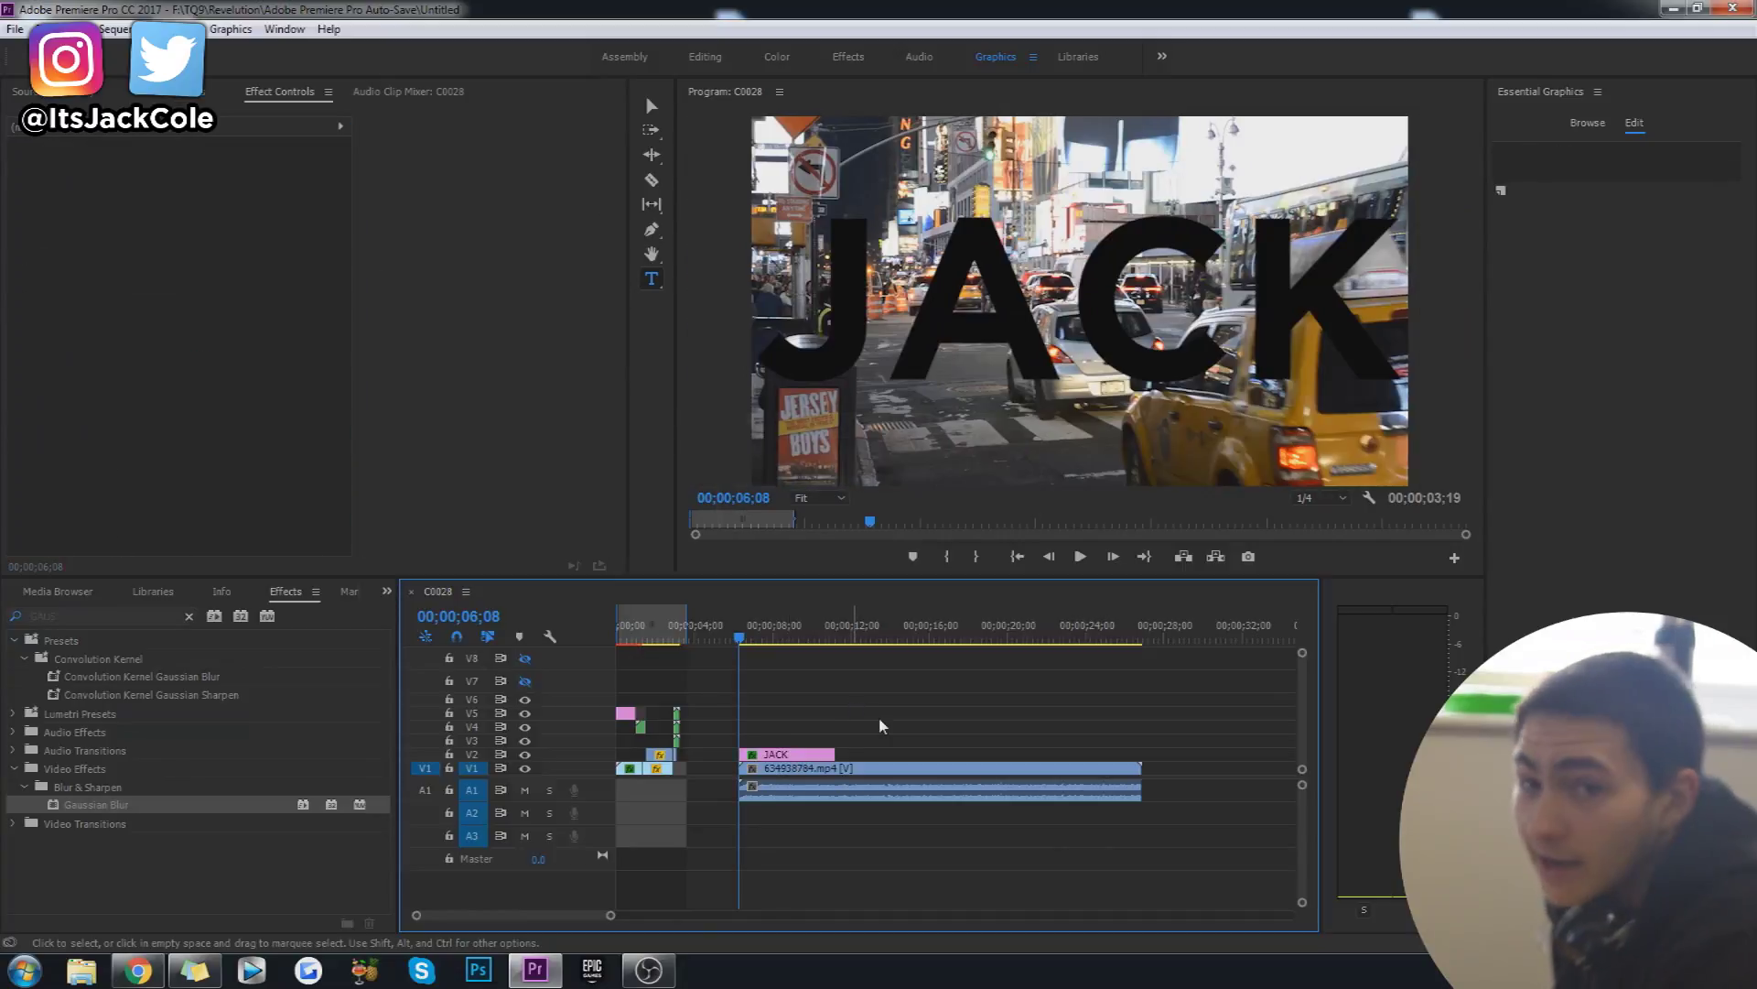
# Save the project and place the GettyImages stock clip on V2 after JACK
pyautogui.hotkey('ctrl', 's')
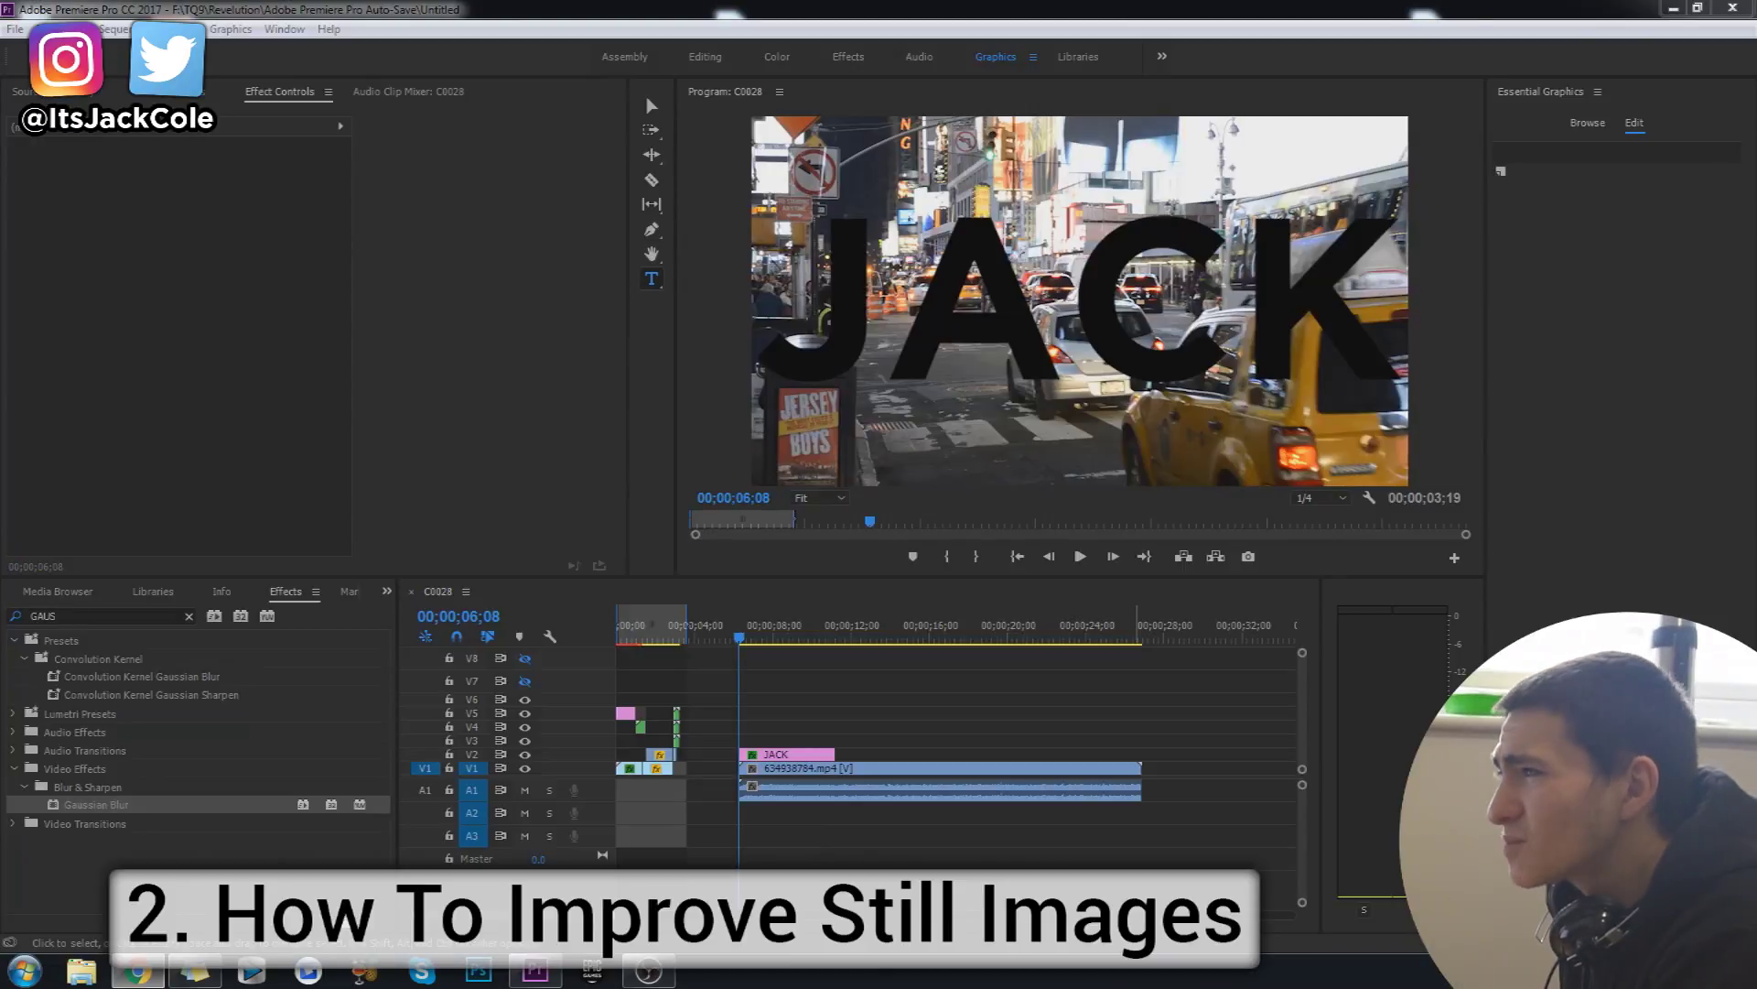
pyautogui.hotkey('shift', '3')
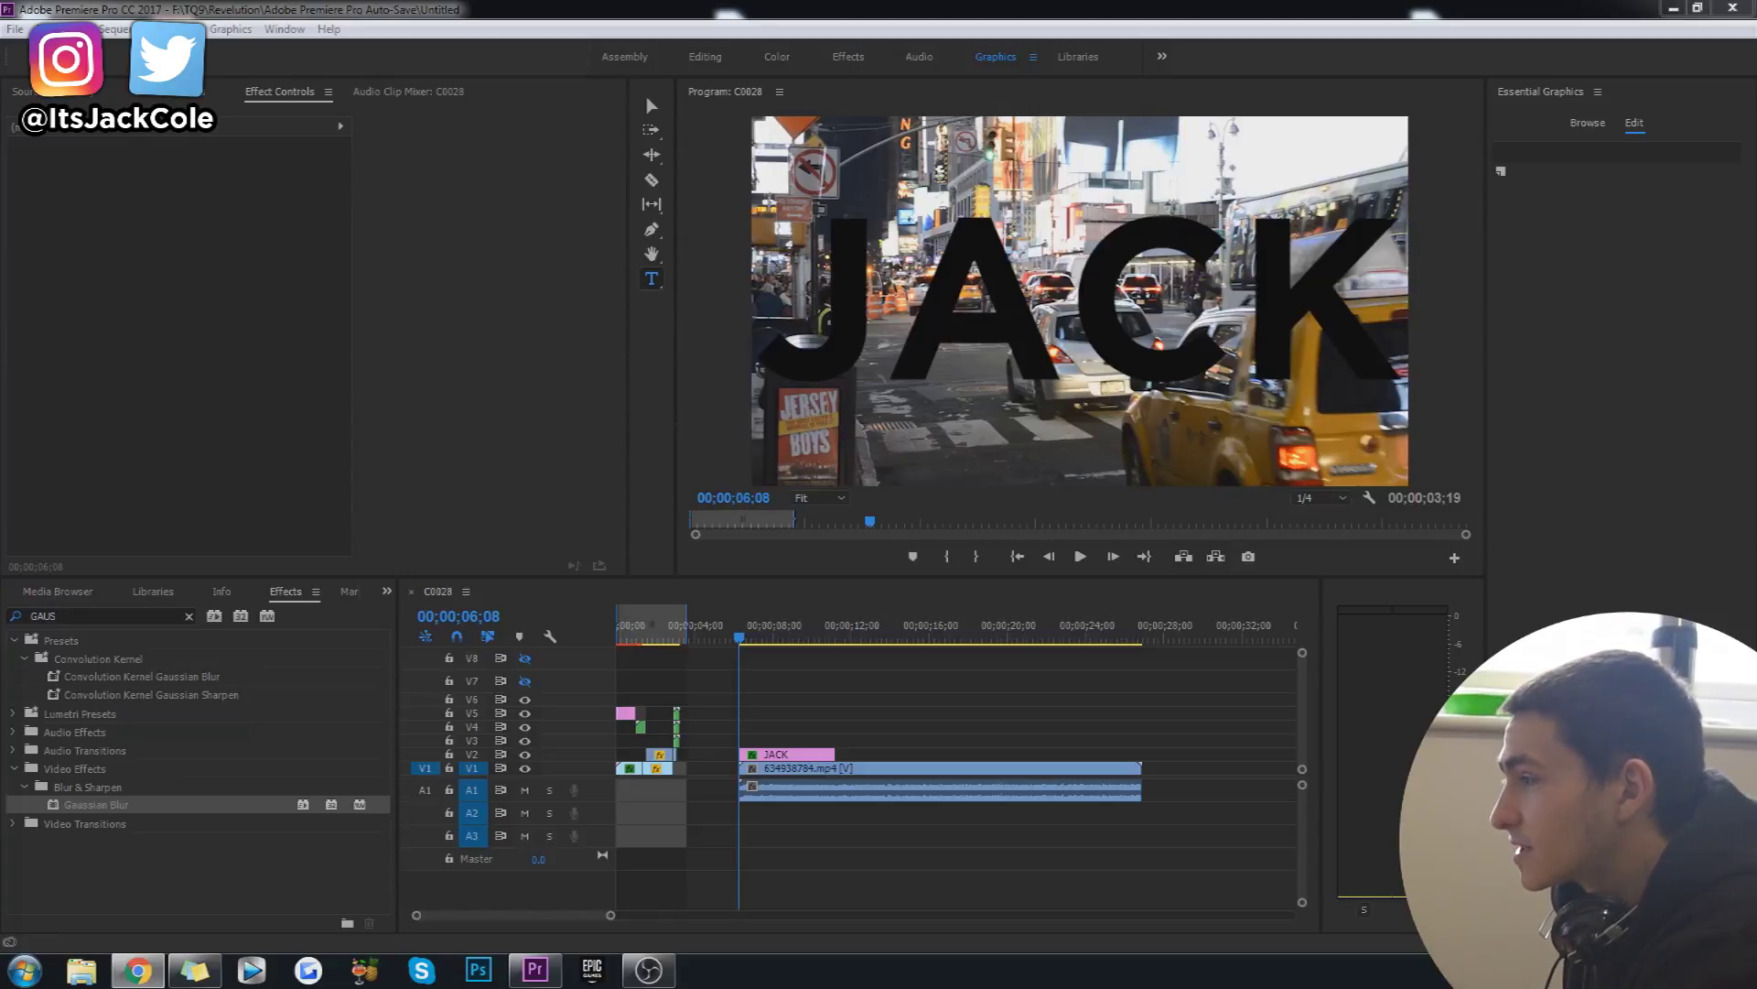
pyautogui.moveTo(814, 762)
pyautogui.mouseDown()
pyautogui.moveTo(902, 760)
pyautogui.moveTo(842, 760)
pyautogui.mouseUp()
# Finish placing the skyline clip on V2 and set its Scale to 200
pyautogui.click(784, 651)
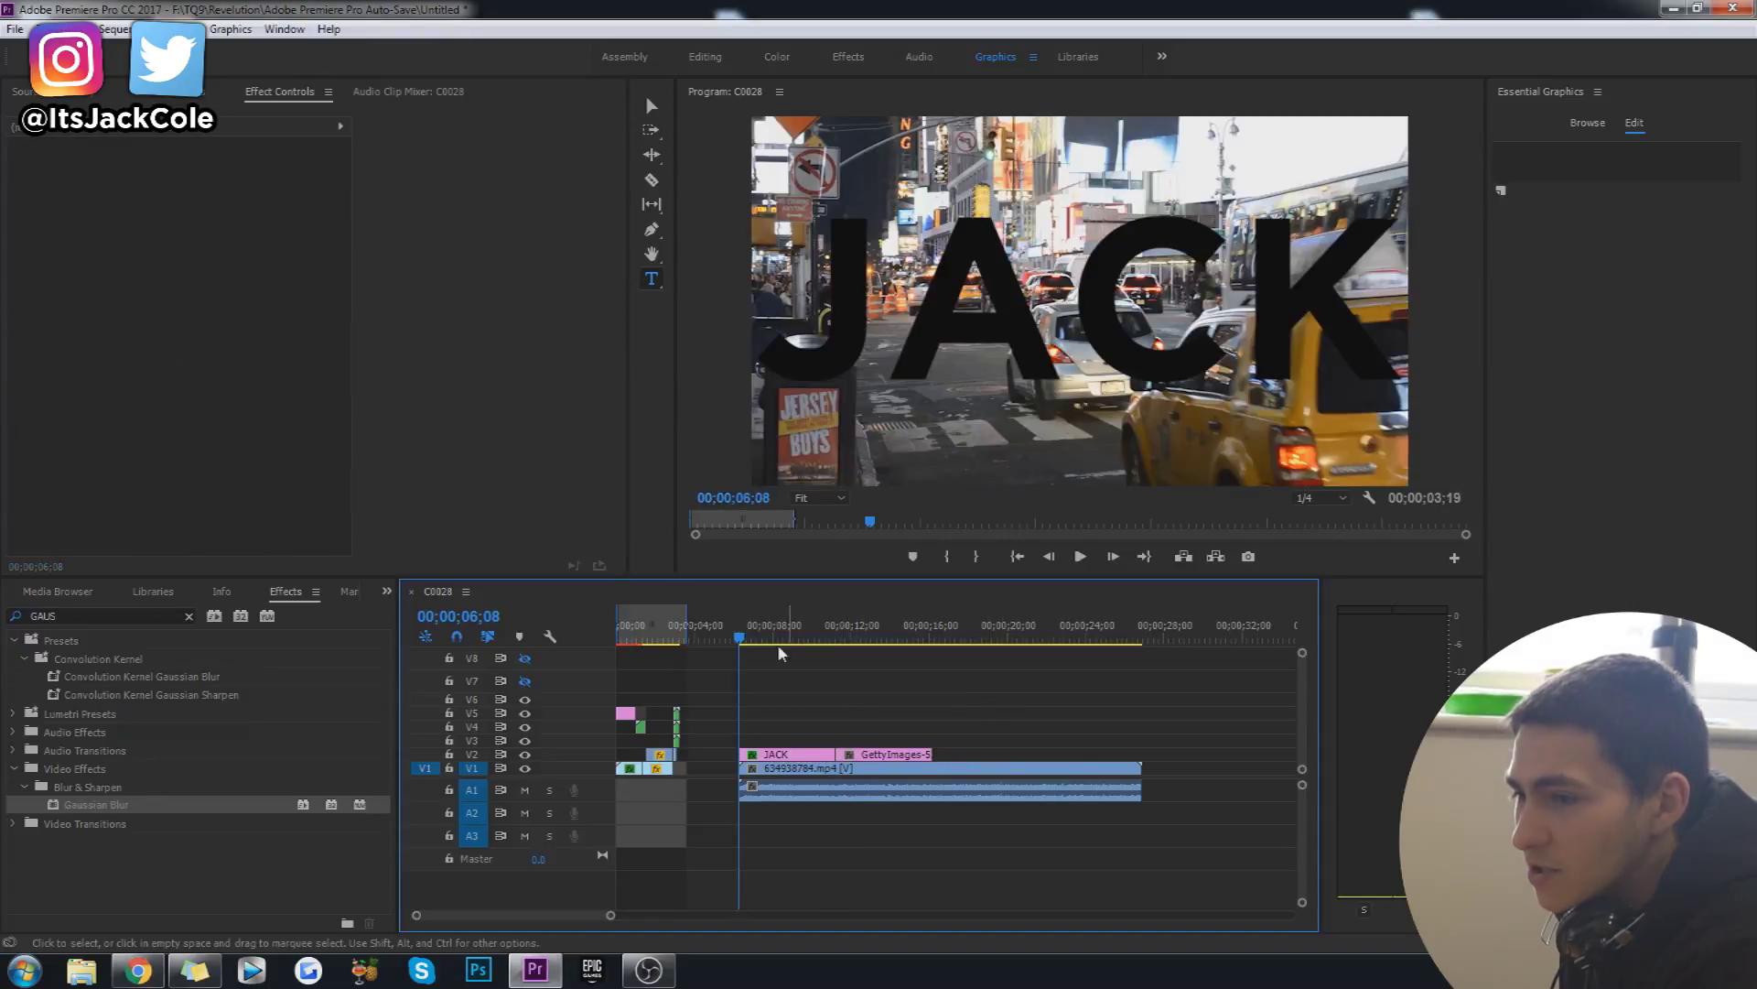
pyautogui.click(808, 636)
pyautogui.press('space')
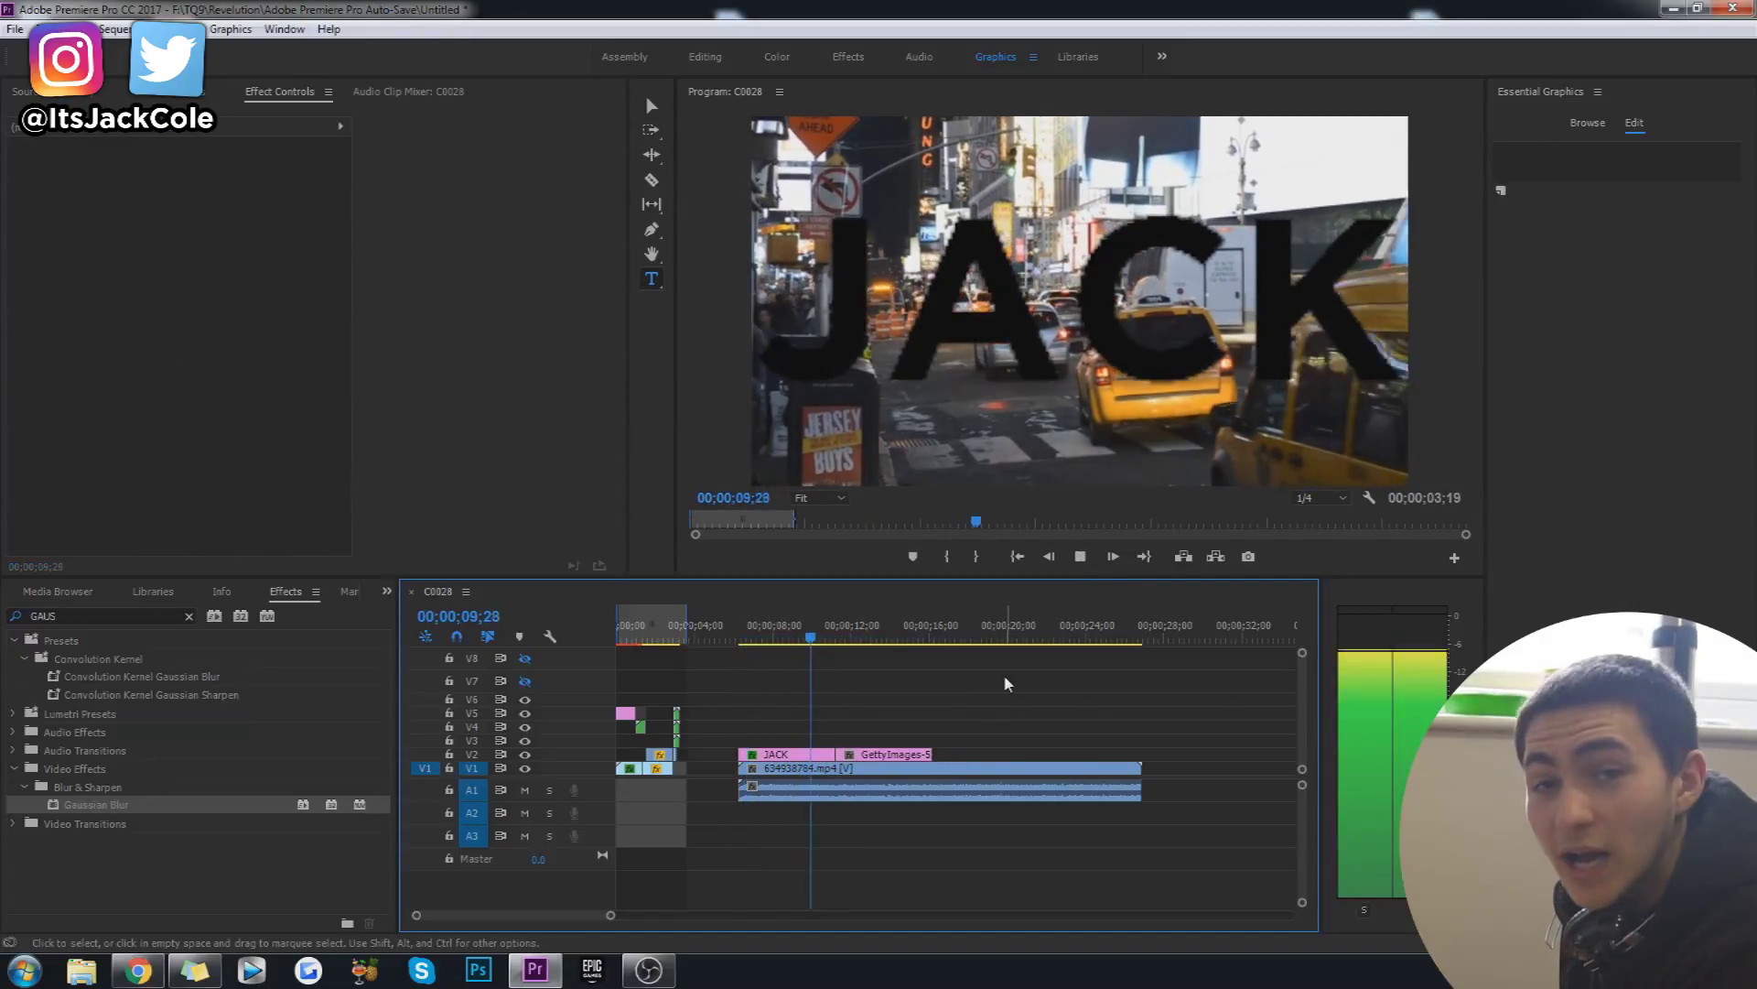
pyautogui.press('space')
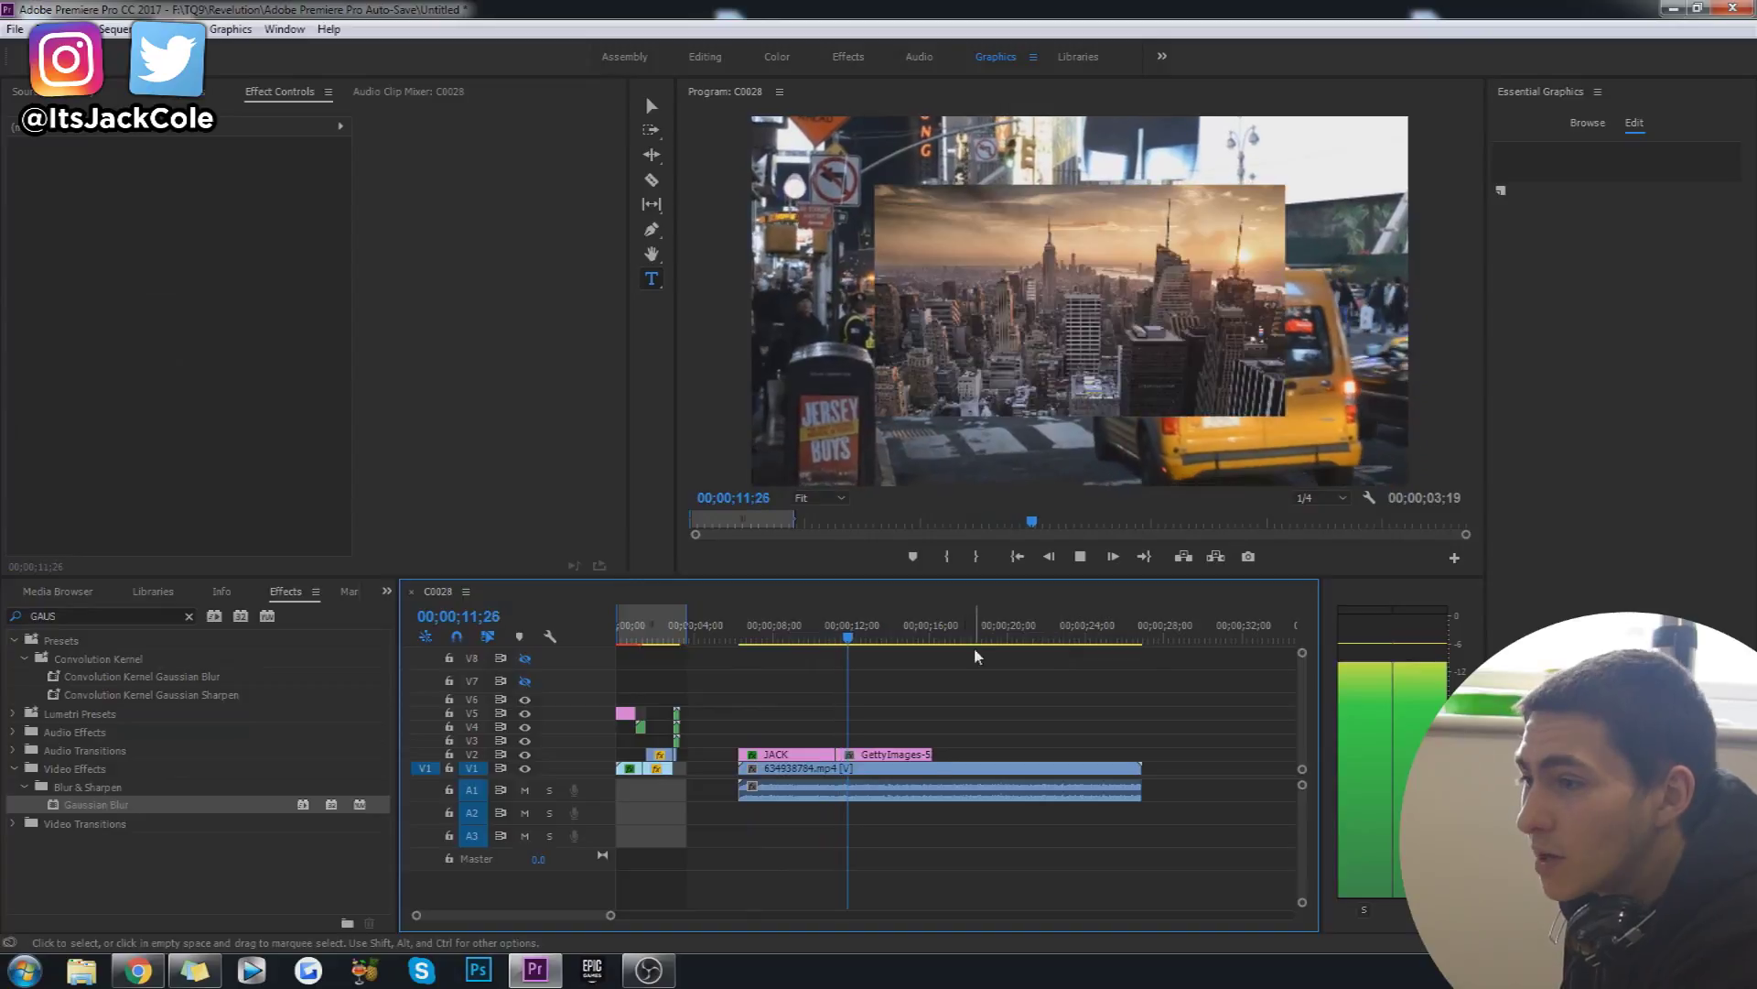
pyautogui.click(888, 752)
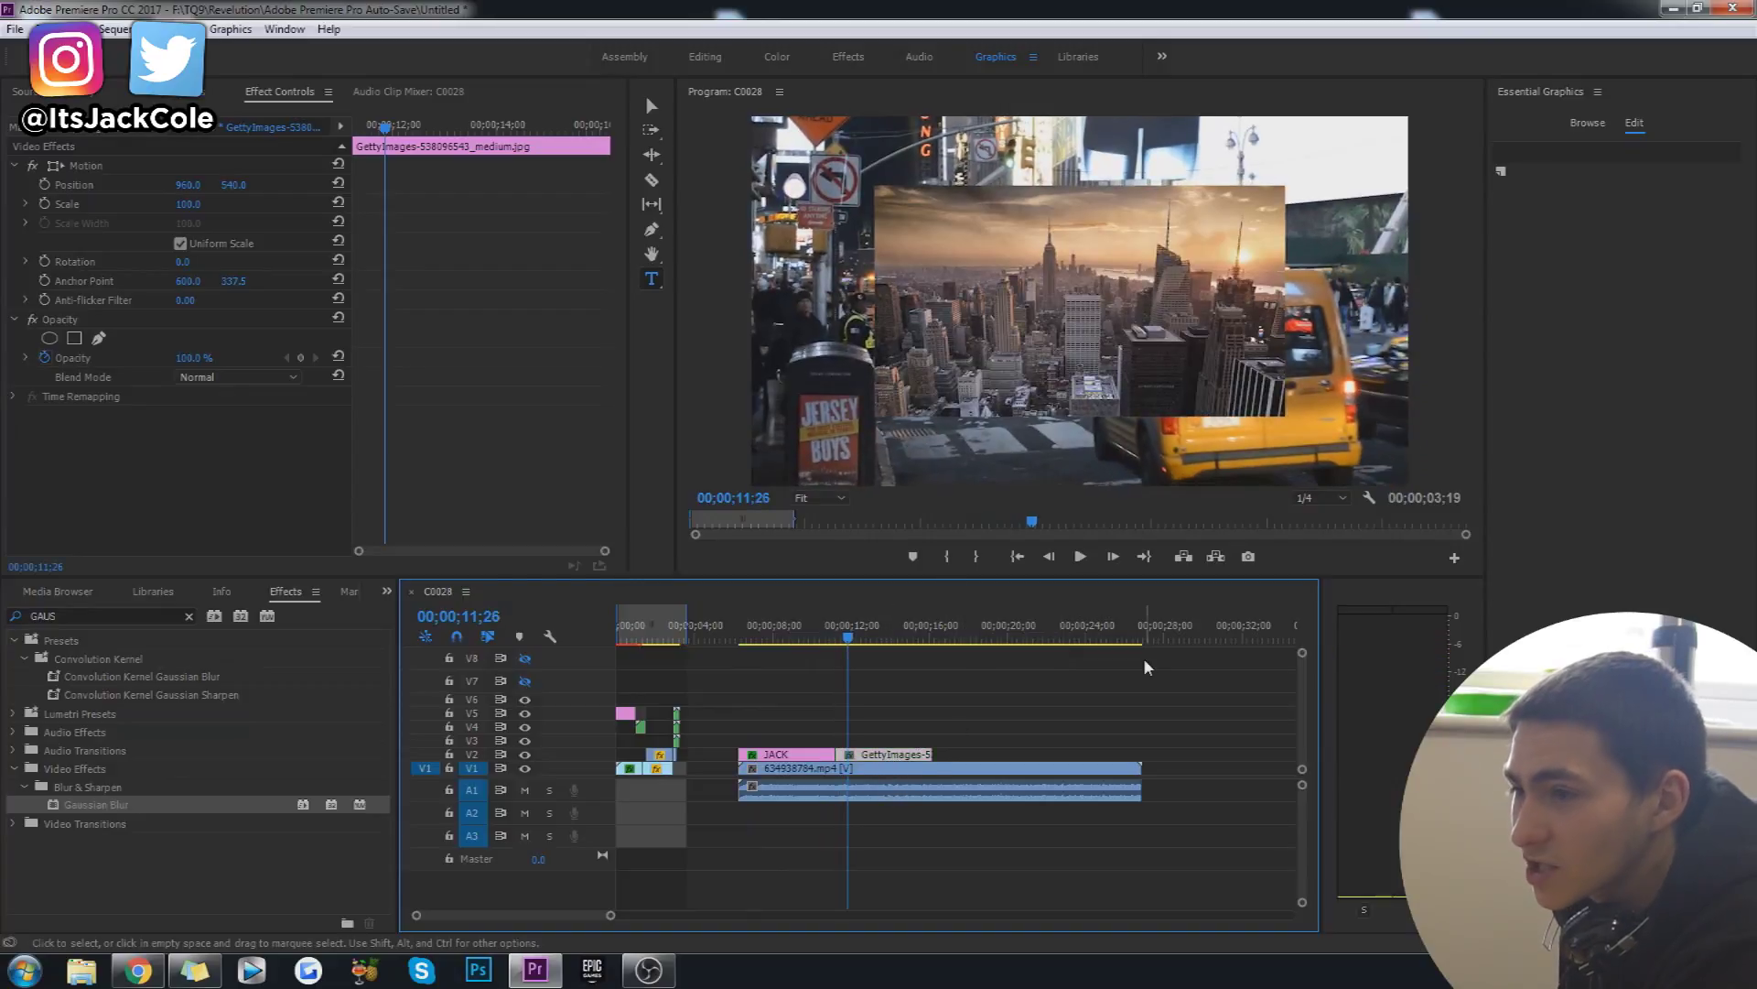
pyautogui.click(198, 205)
pyautogui.write('200')
pyautogui.press('Return')
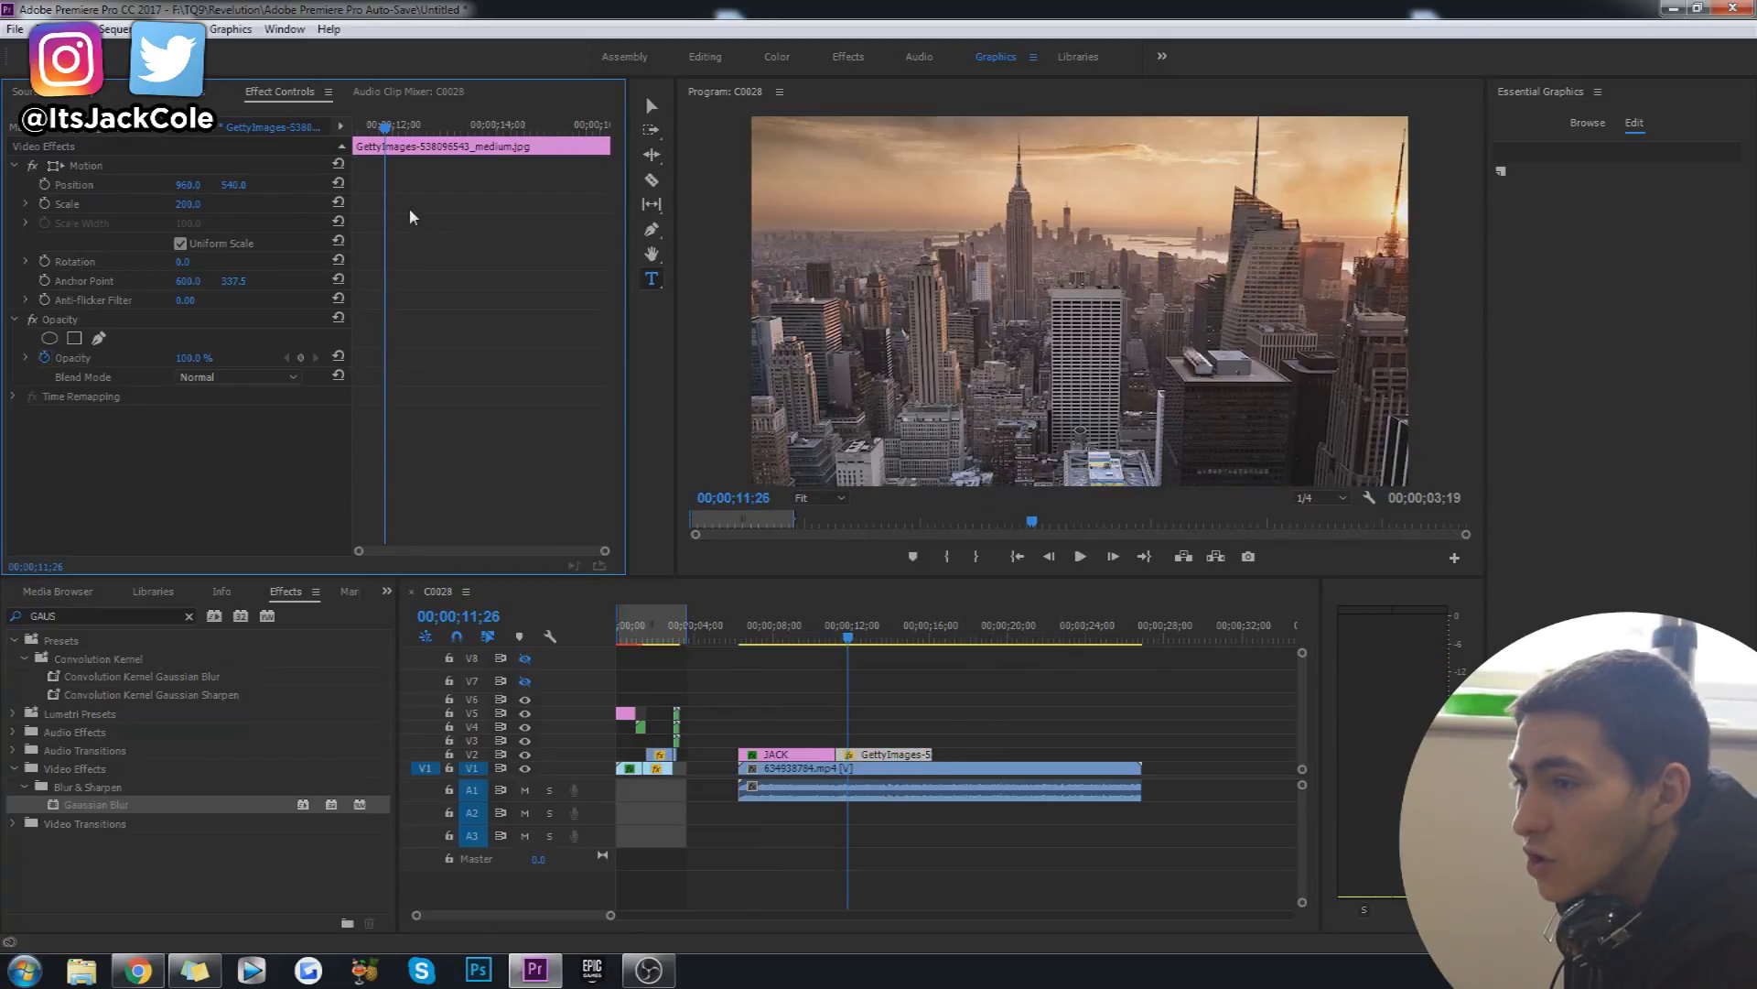
pyautogui.click(826, 643)
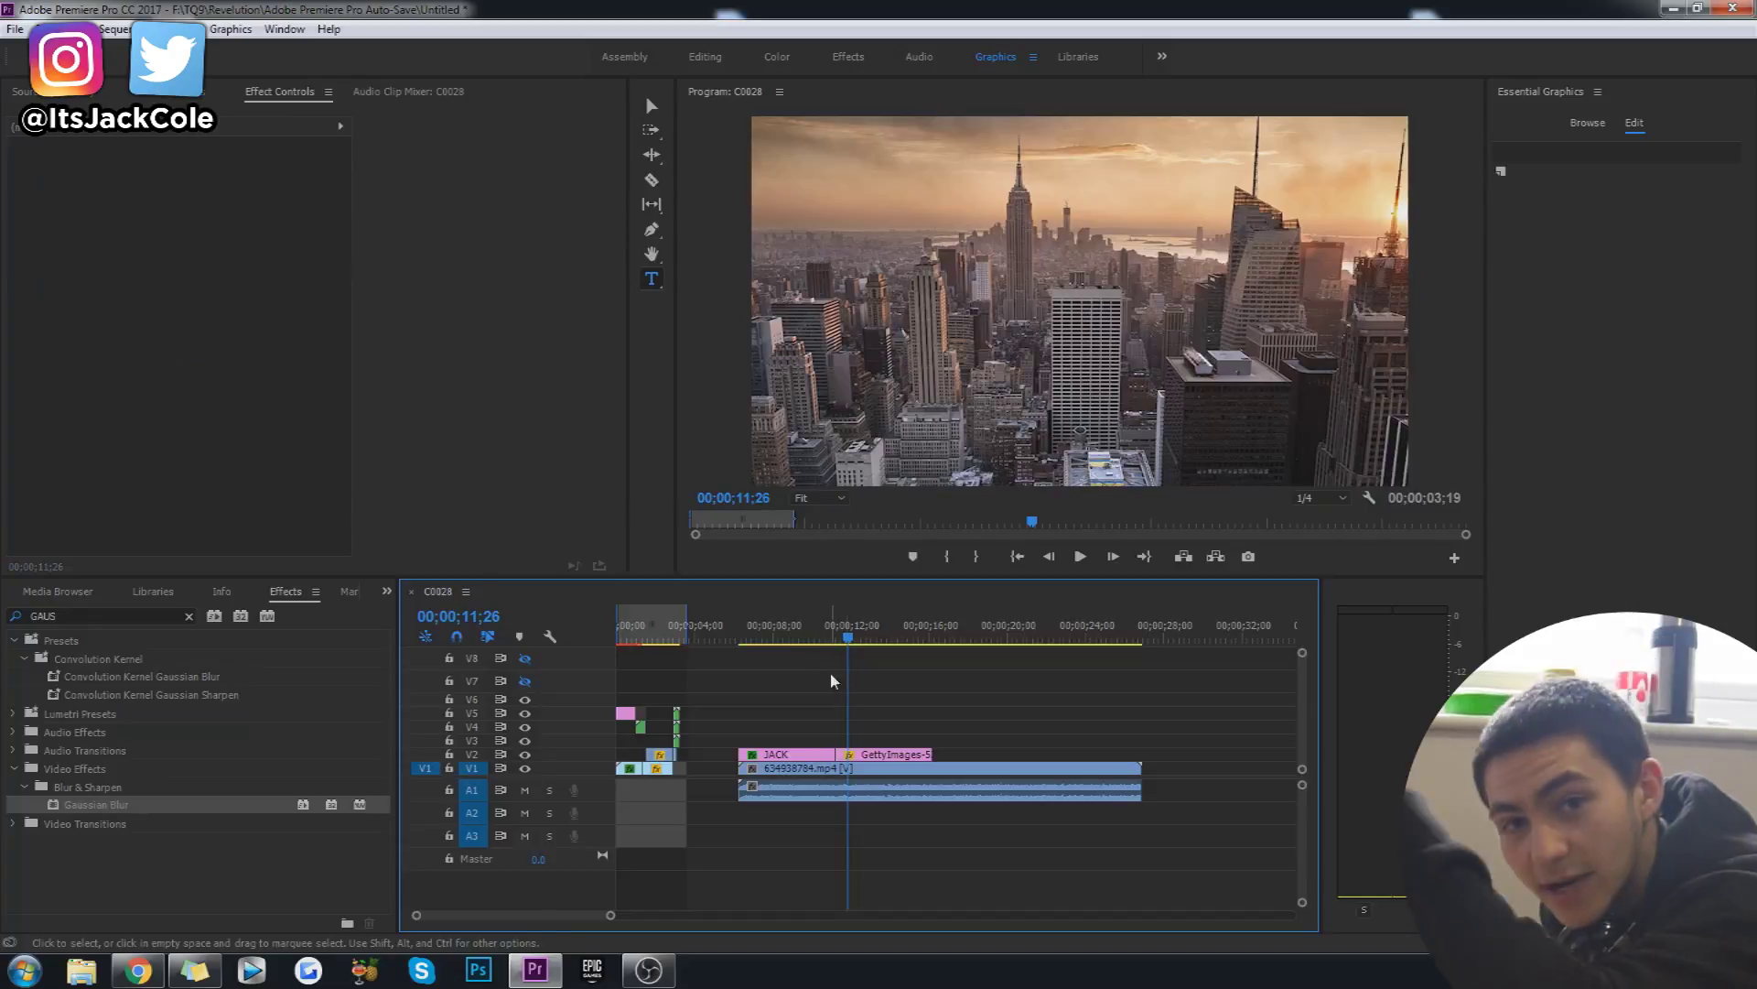
# Preview the JACK title into the skyline at Full playback resolution
pyautogui.click(800, 626)
pyautogui.press('space')
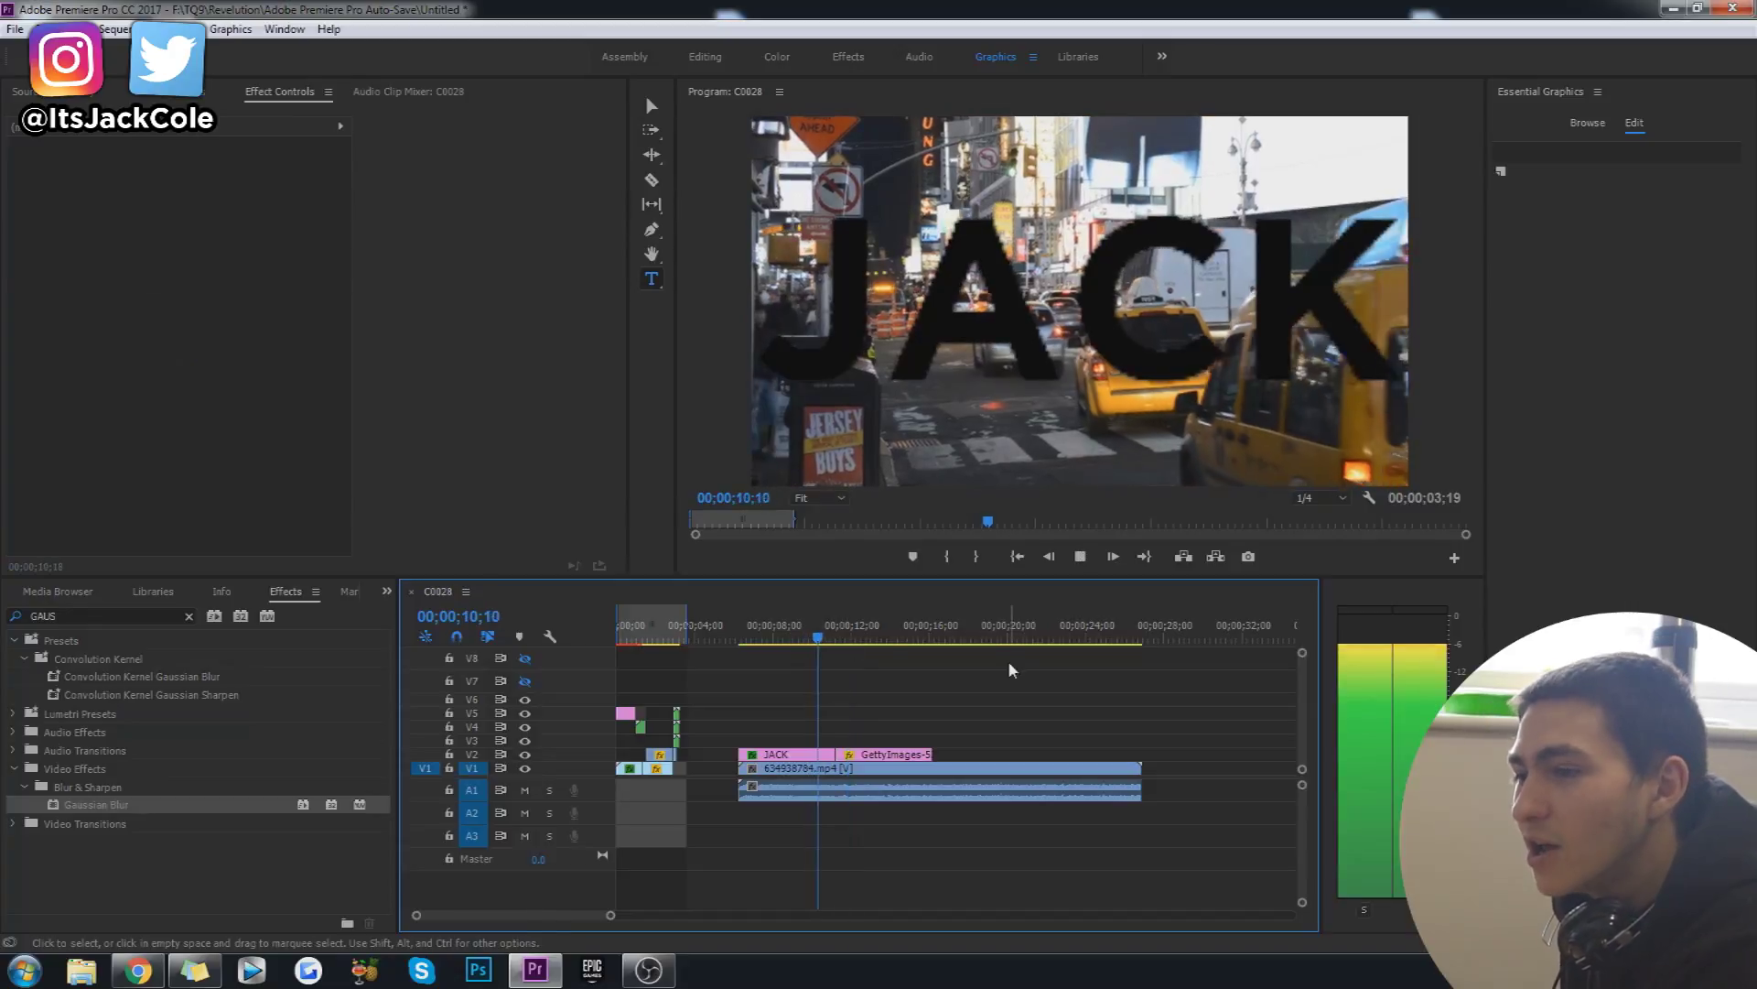
pyautogui.press('space')
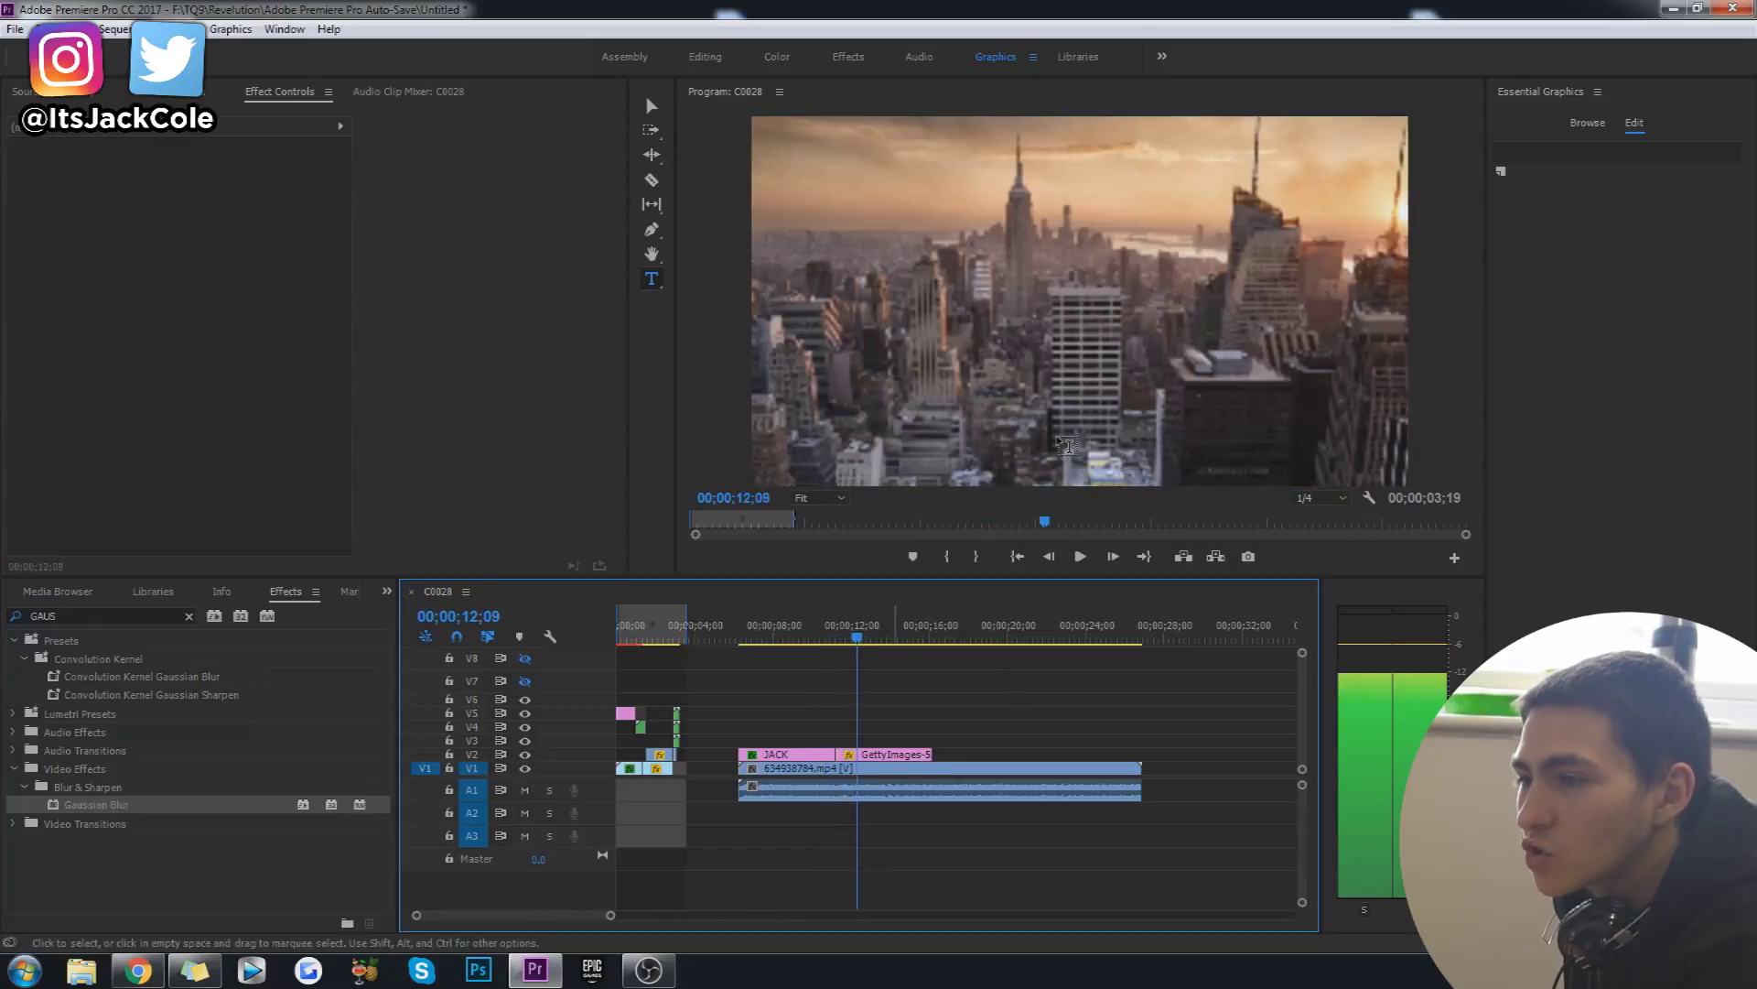
pyautogui.click(1341, 499)
pyautogui.click(1318, 506)
pyautogui.press('space')
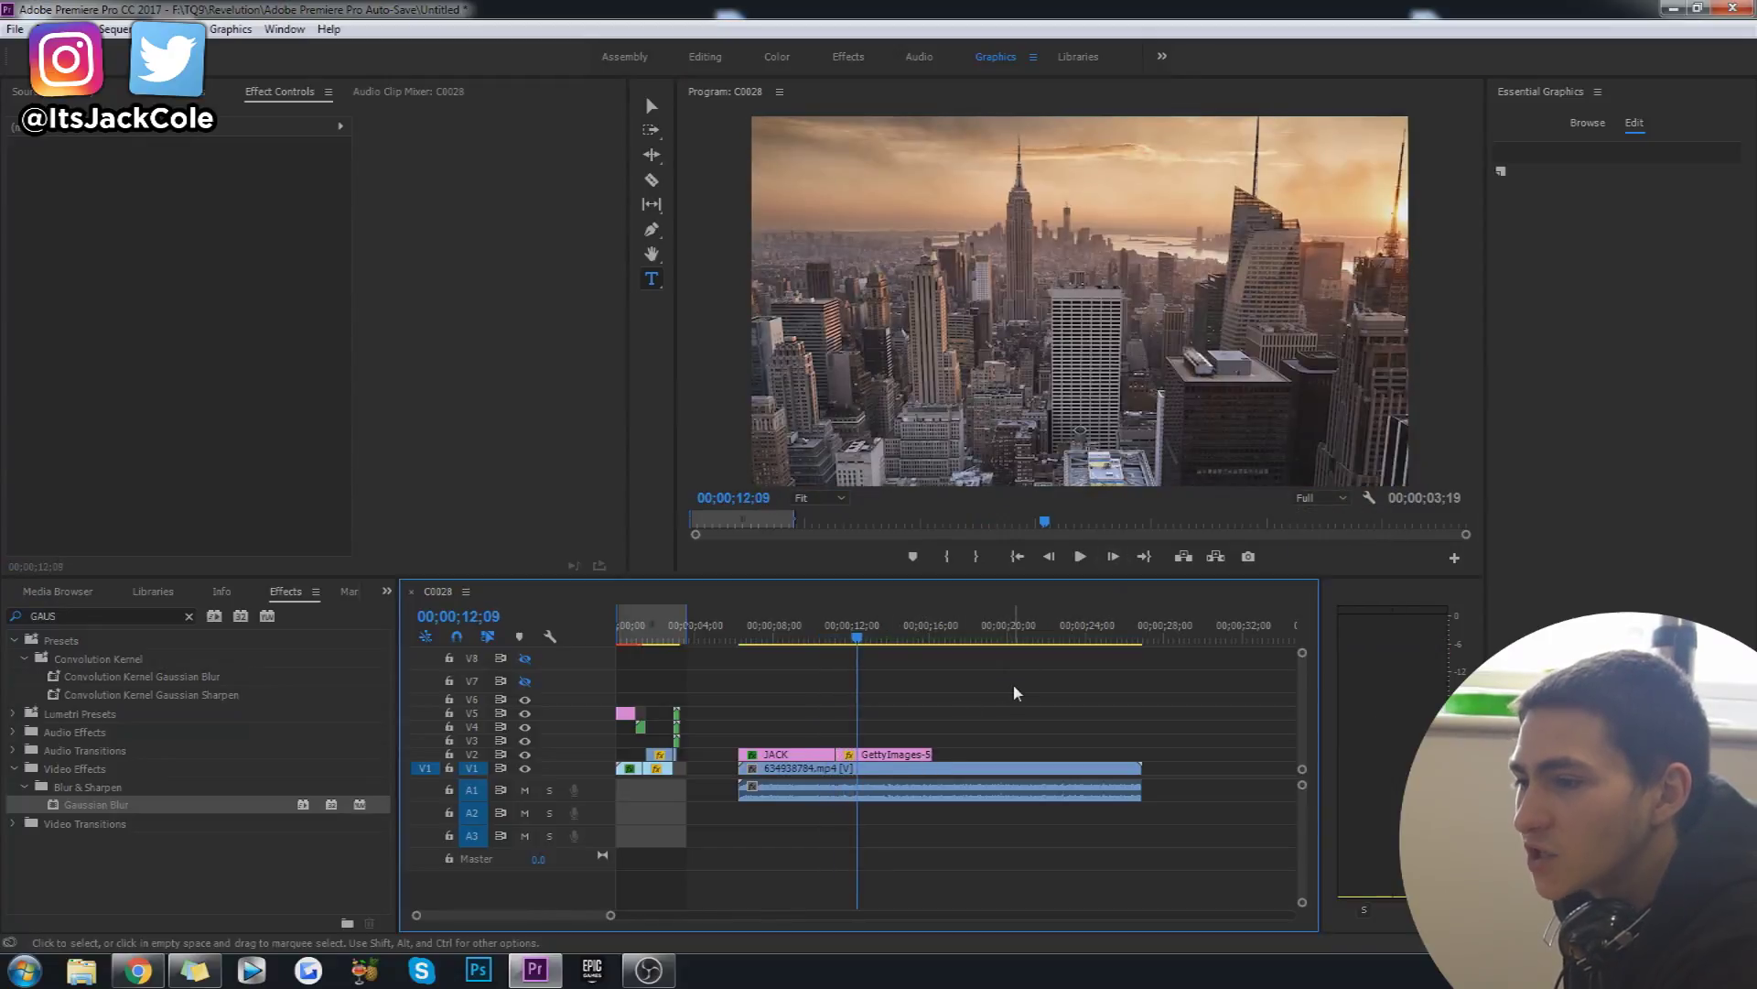
pyautogui.press('space')
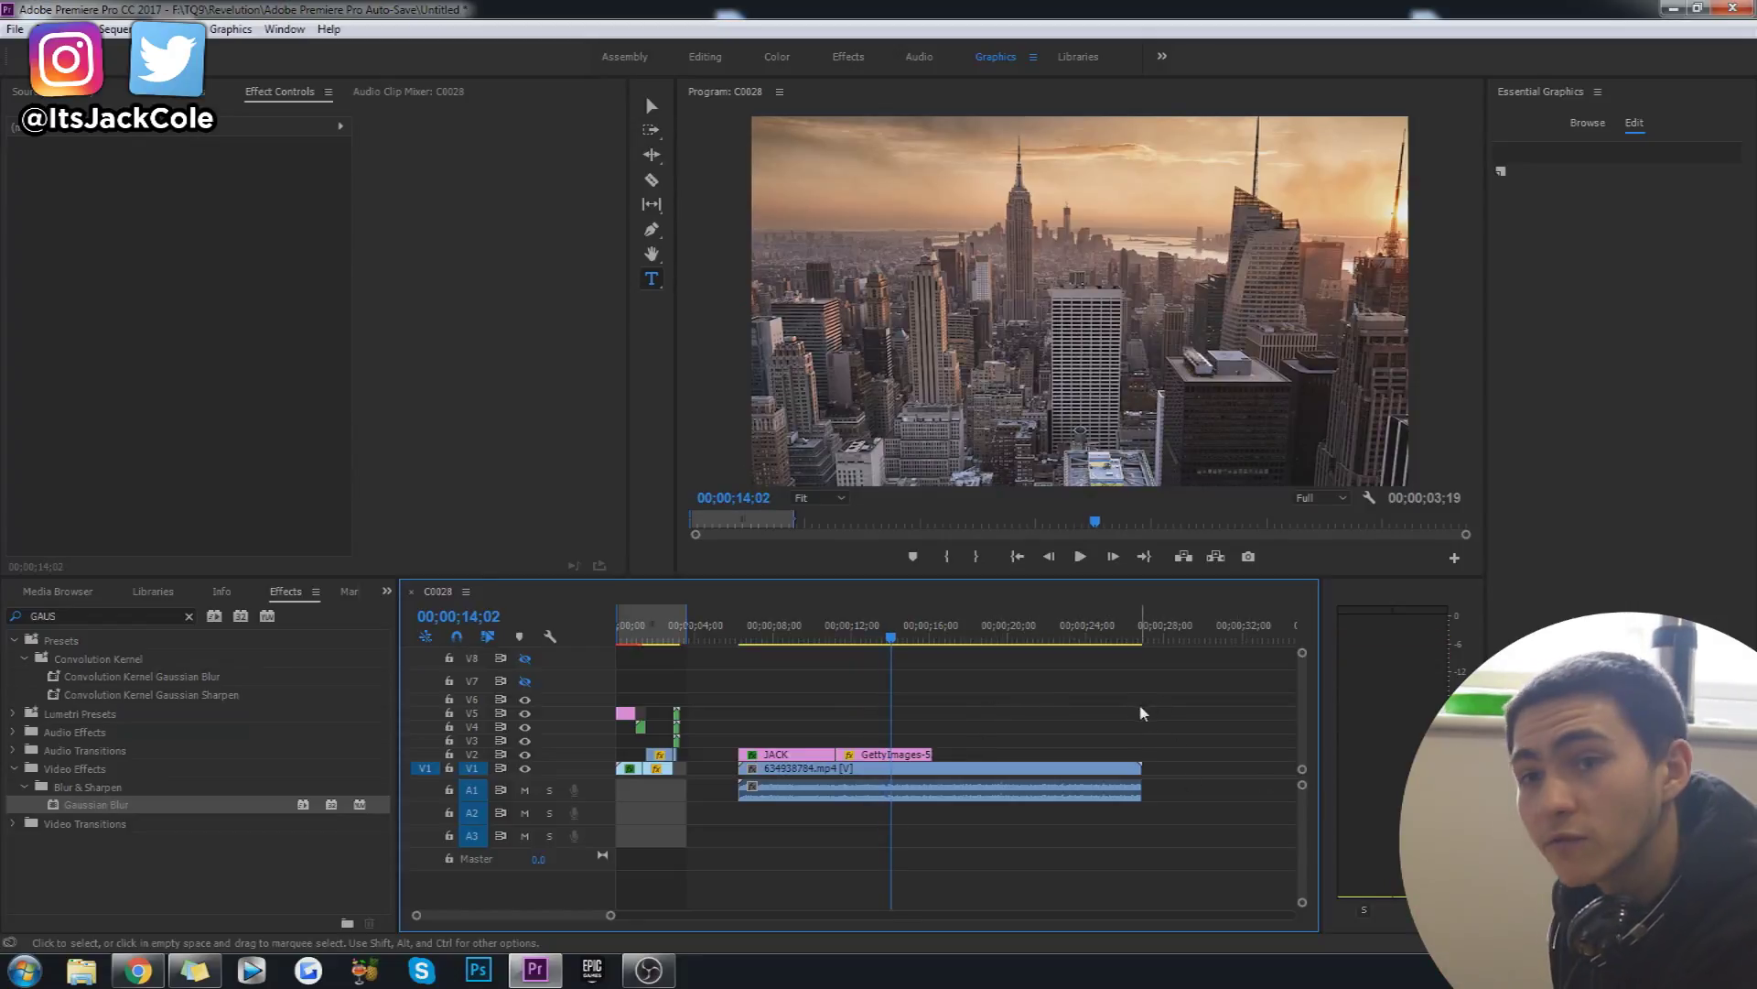
# Replay from about 11 seconds, save the project, and reselect the skyline clip
pyautogui.click(819, 641)
pyautogui.press('space')
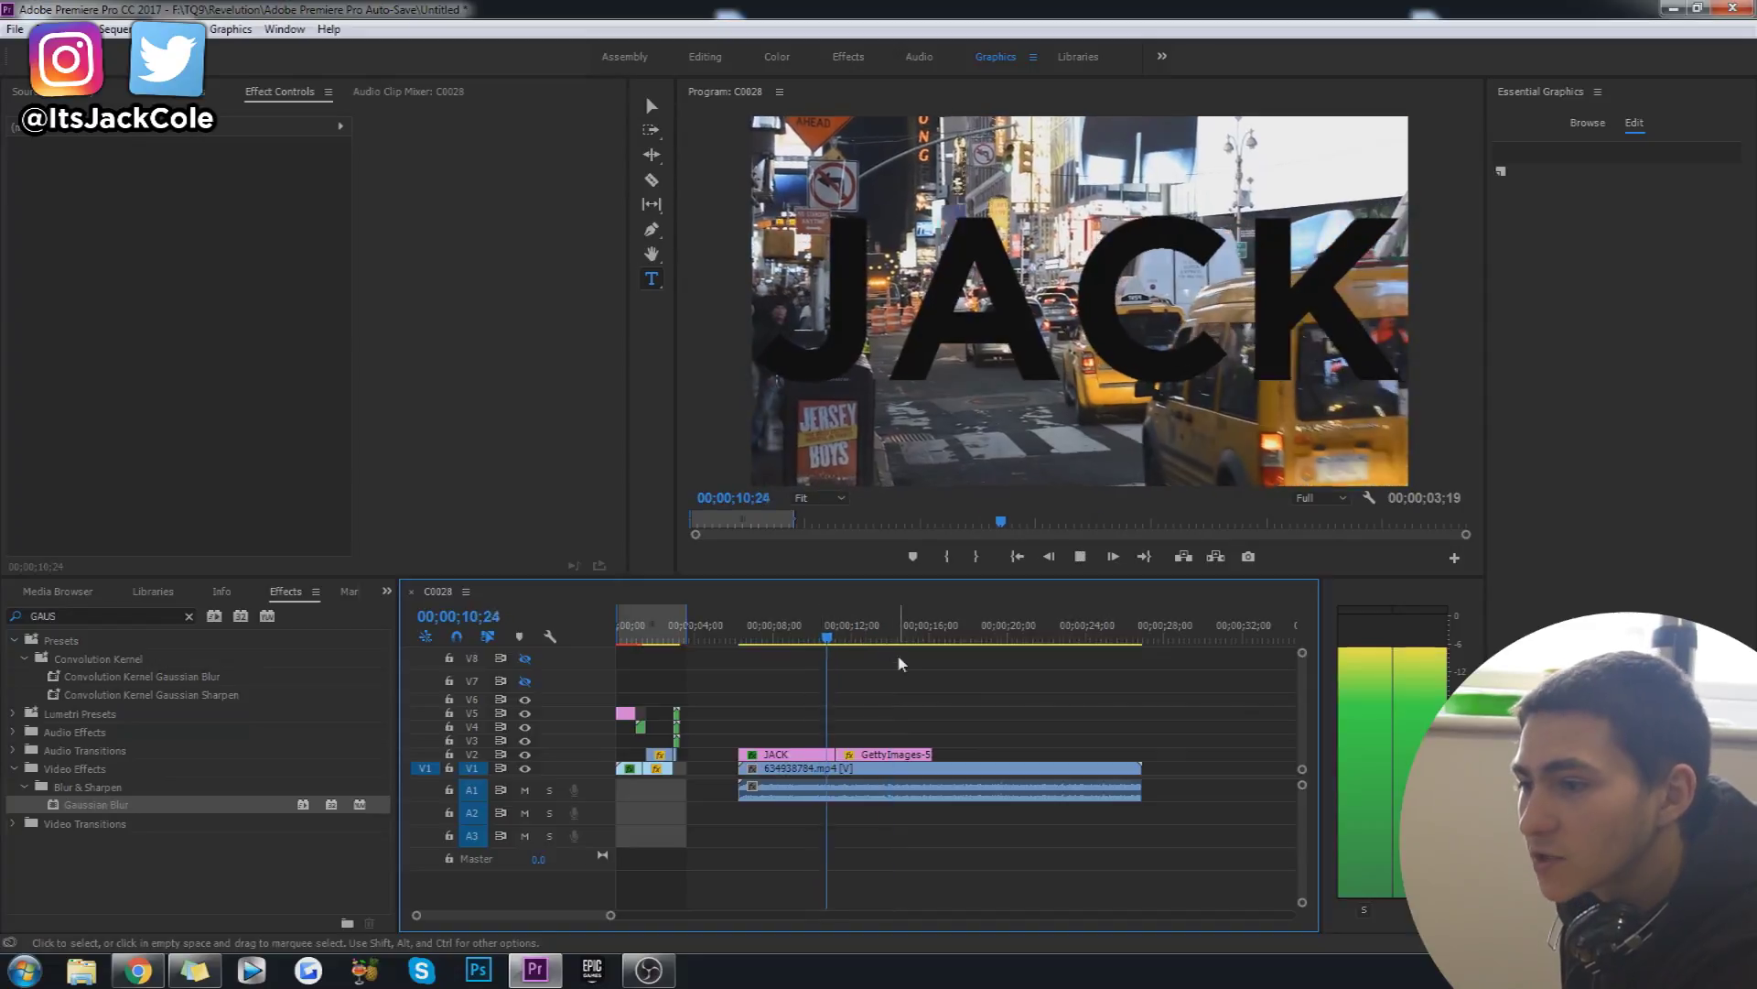
pyautogui.press('space')
pyautogui.click(886, 759)
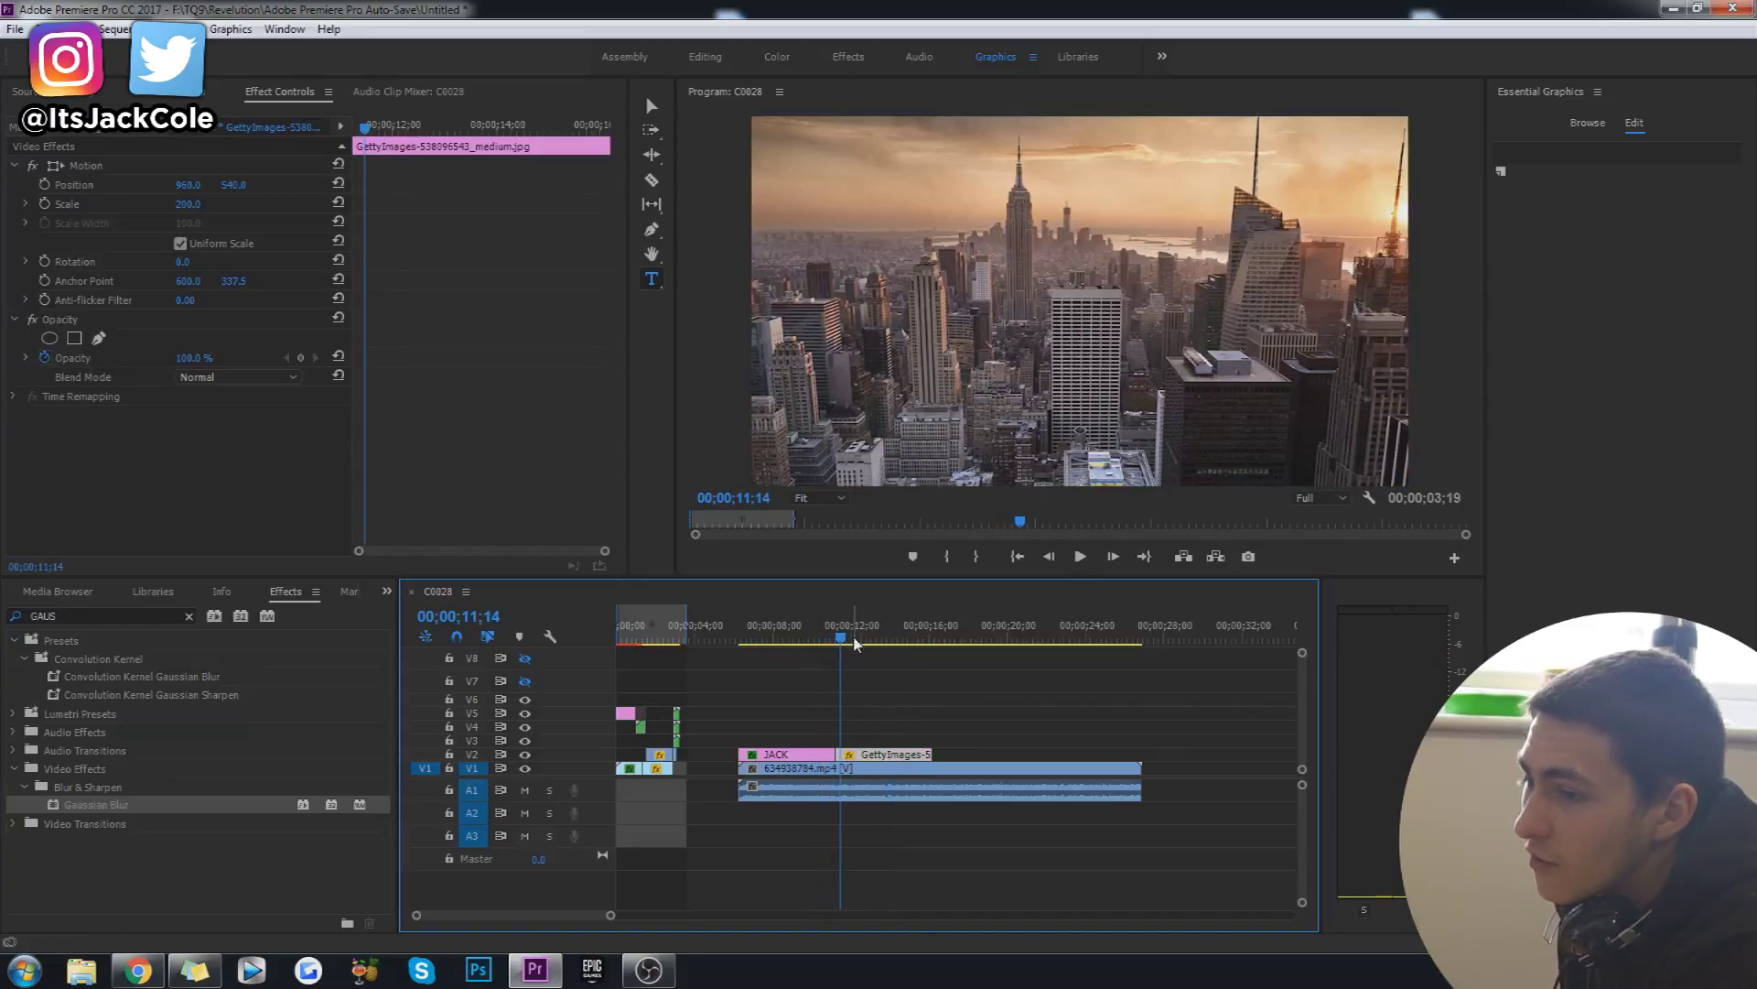
pyautogui.click(941, 689)
pyautogui.press('space')
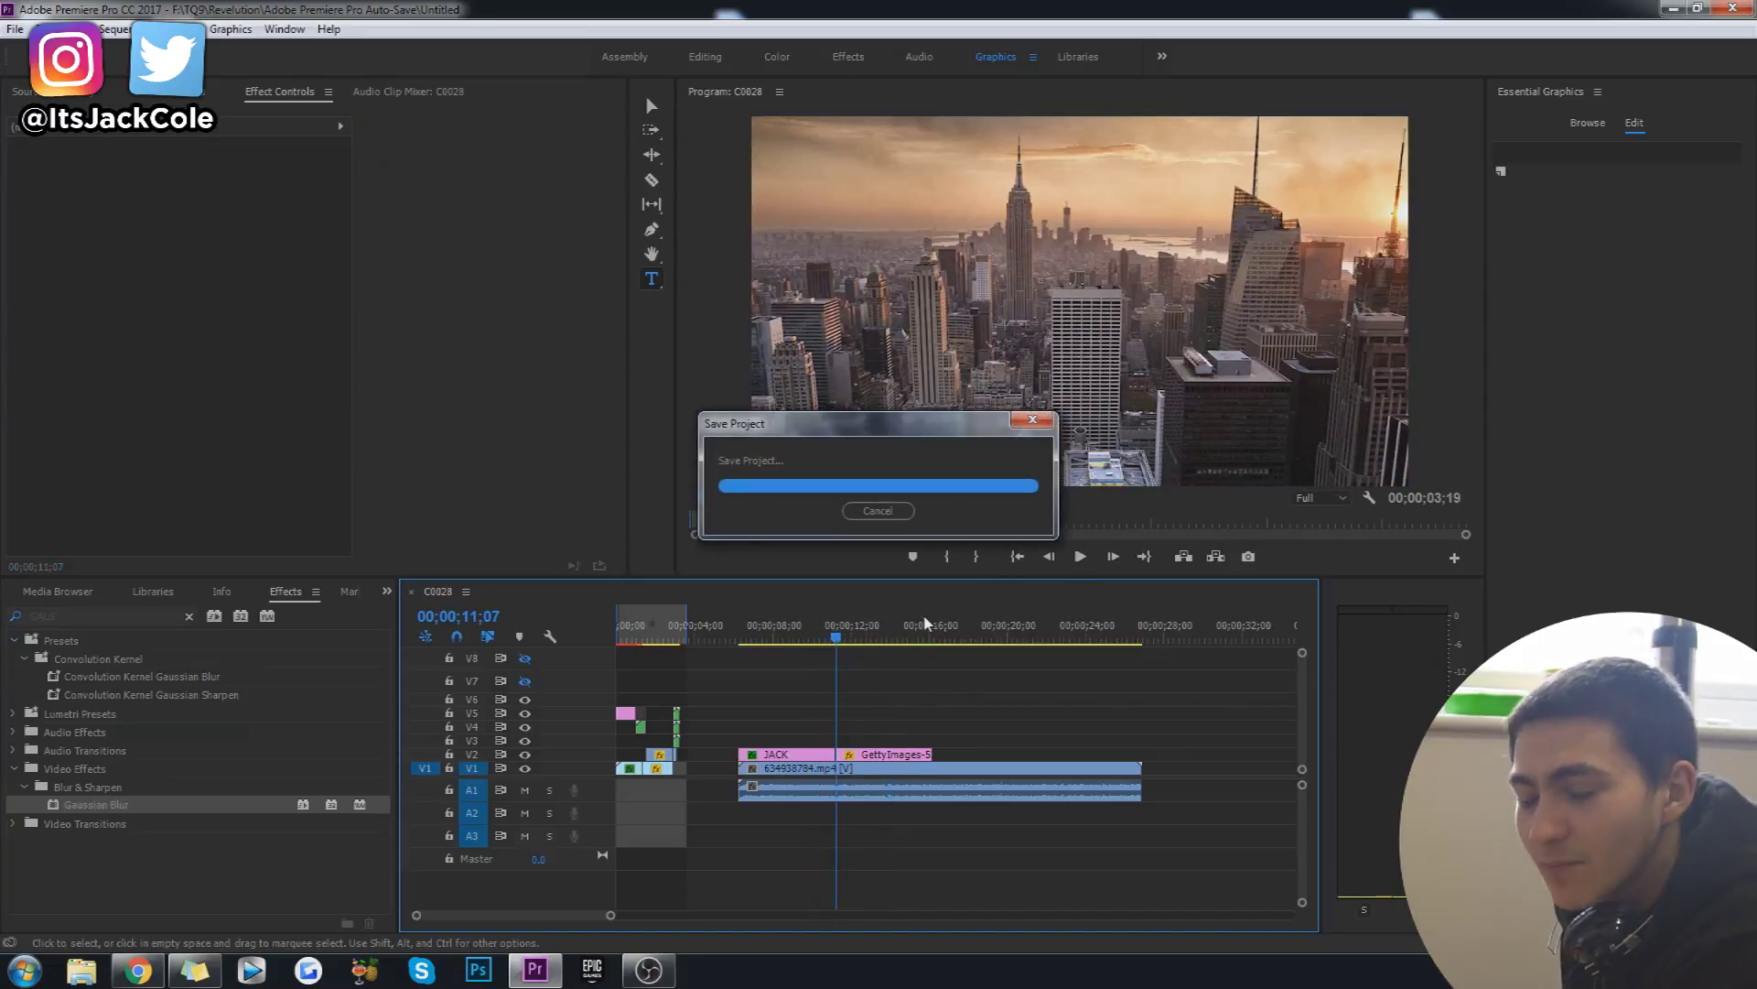
pyautogui.click(910, 755)
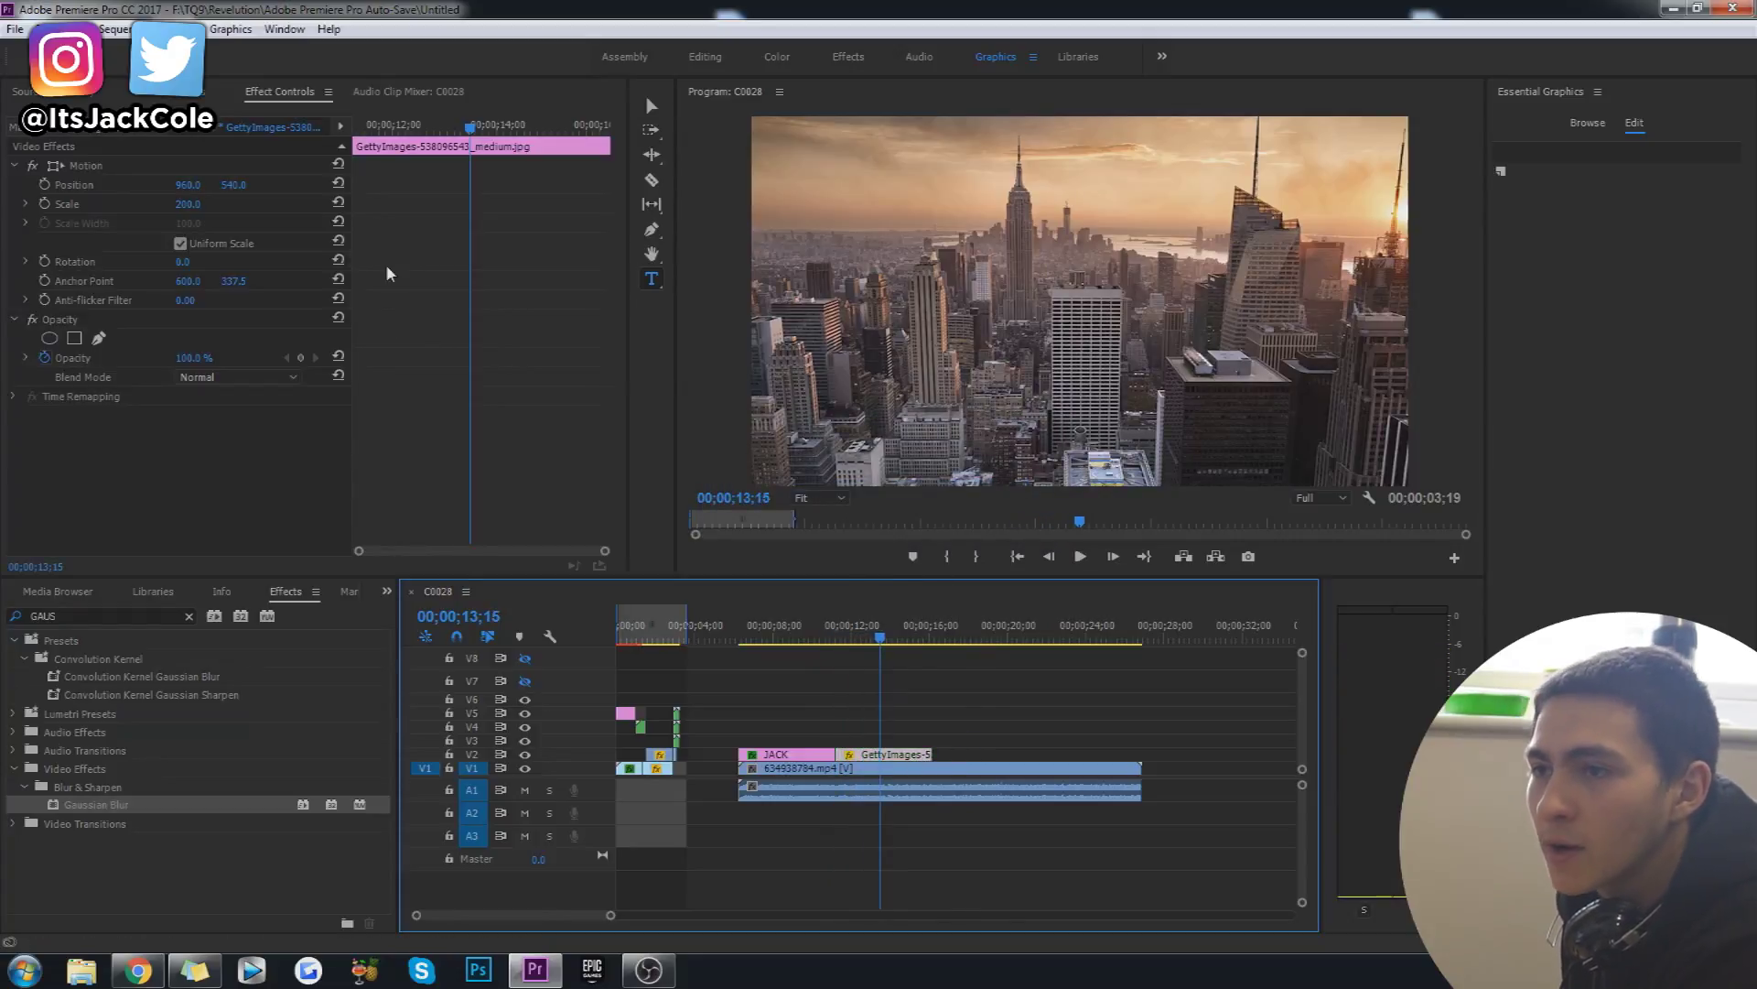
# Keyframe the skyline's Scale at 200 at the clip start and 250 later
pyautogui.moveTo(436, 132); pyautogui.dragTo(256, 144)
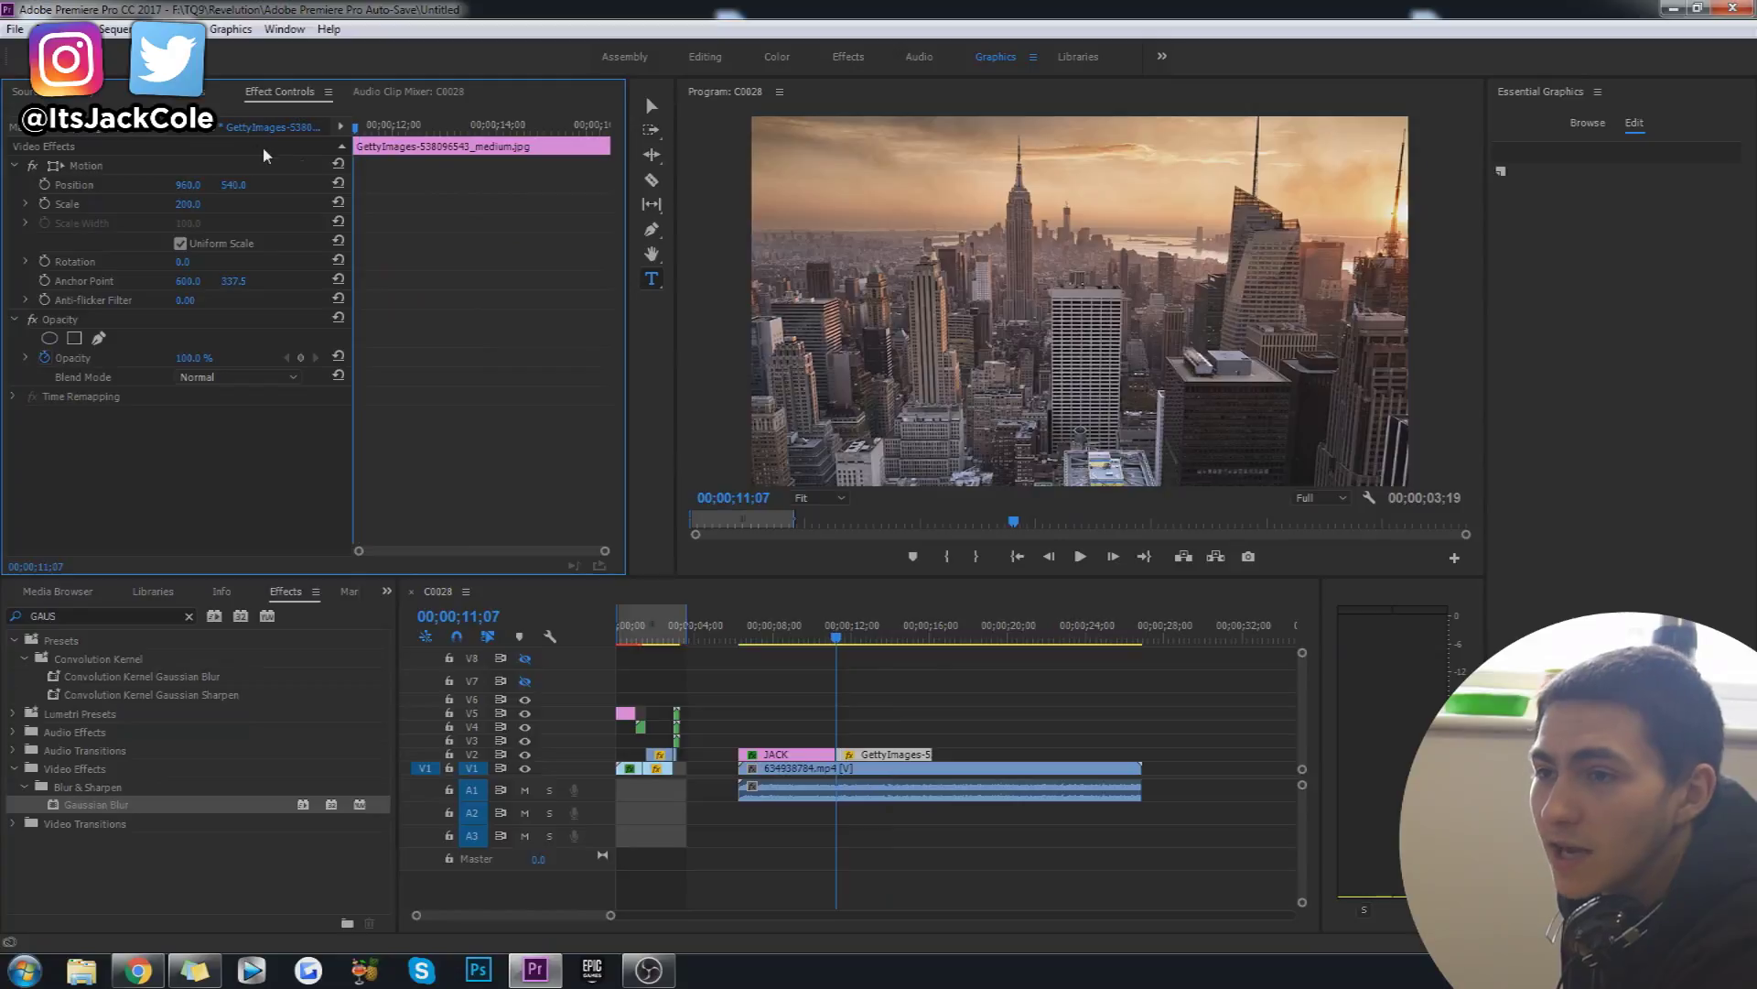
pyautogui.click(43, 204)
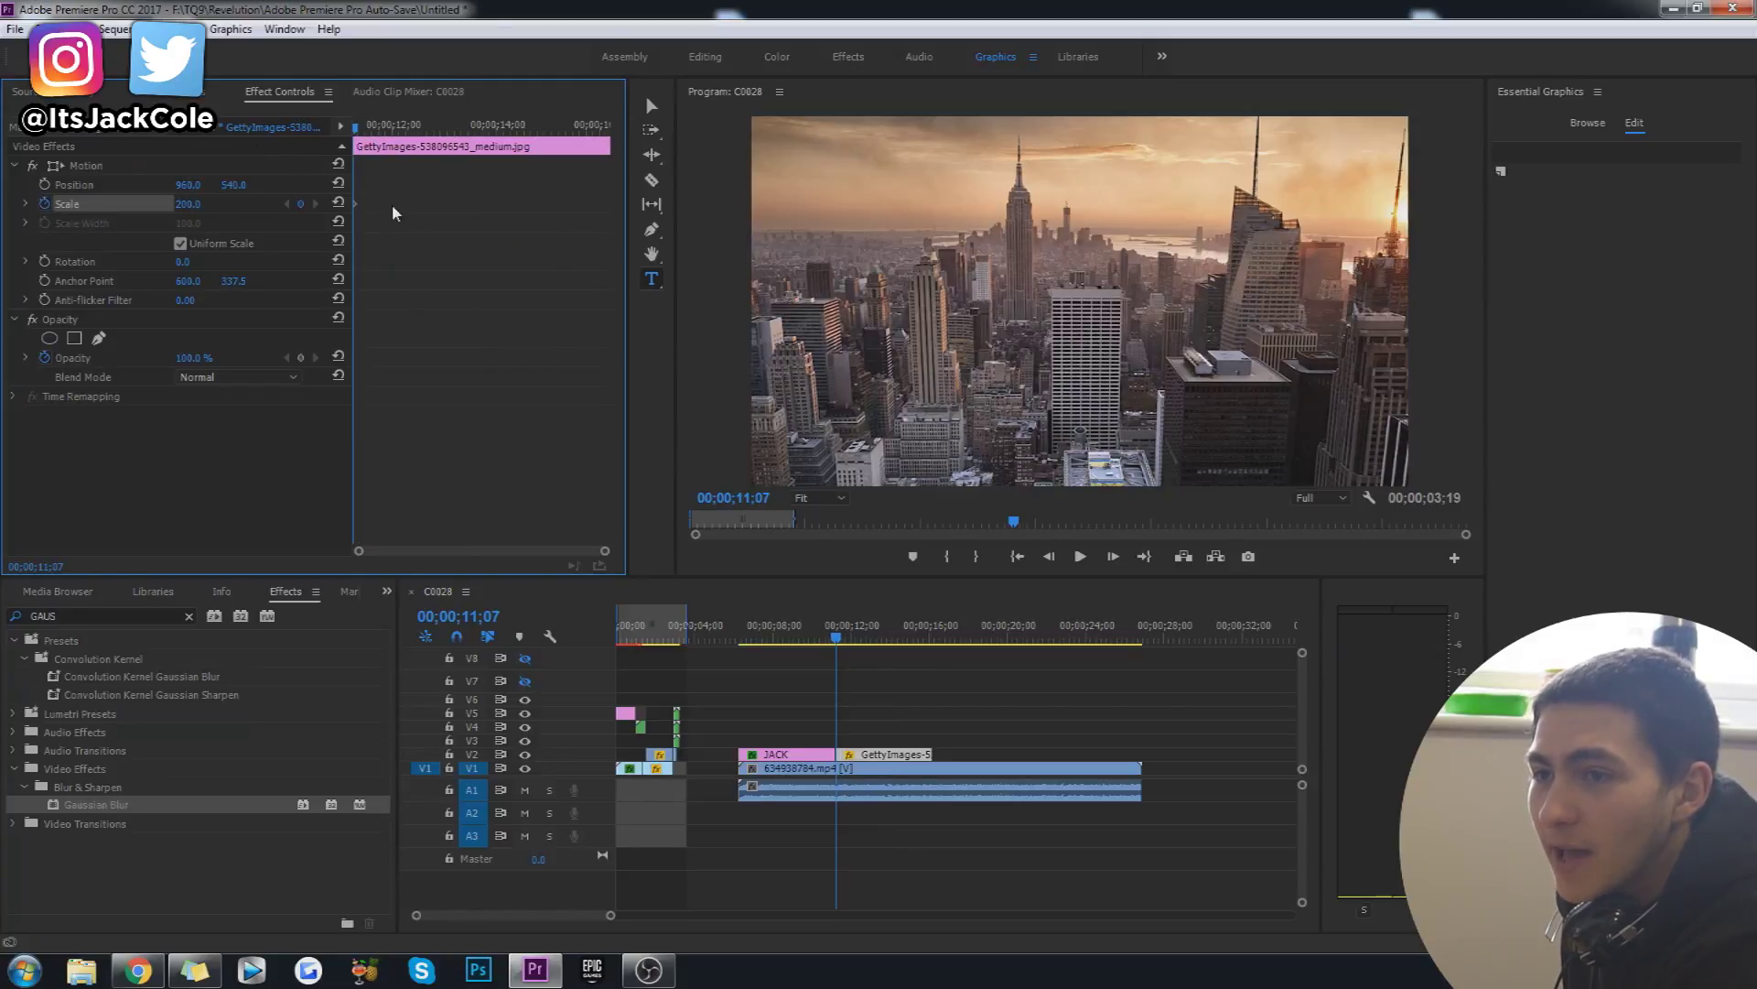
pyautogui.moveTo(355, 203); pyautogui.dragTo(624, 216)
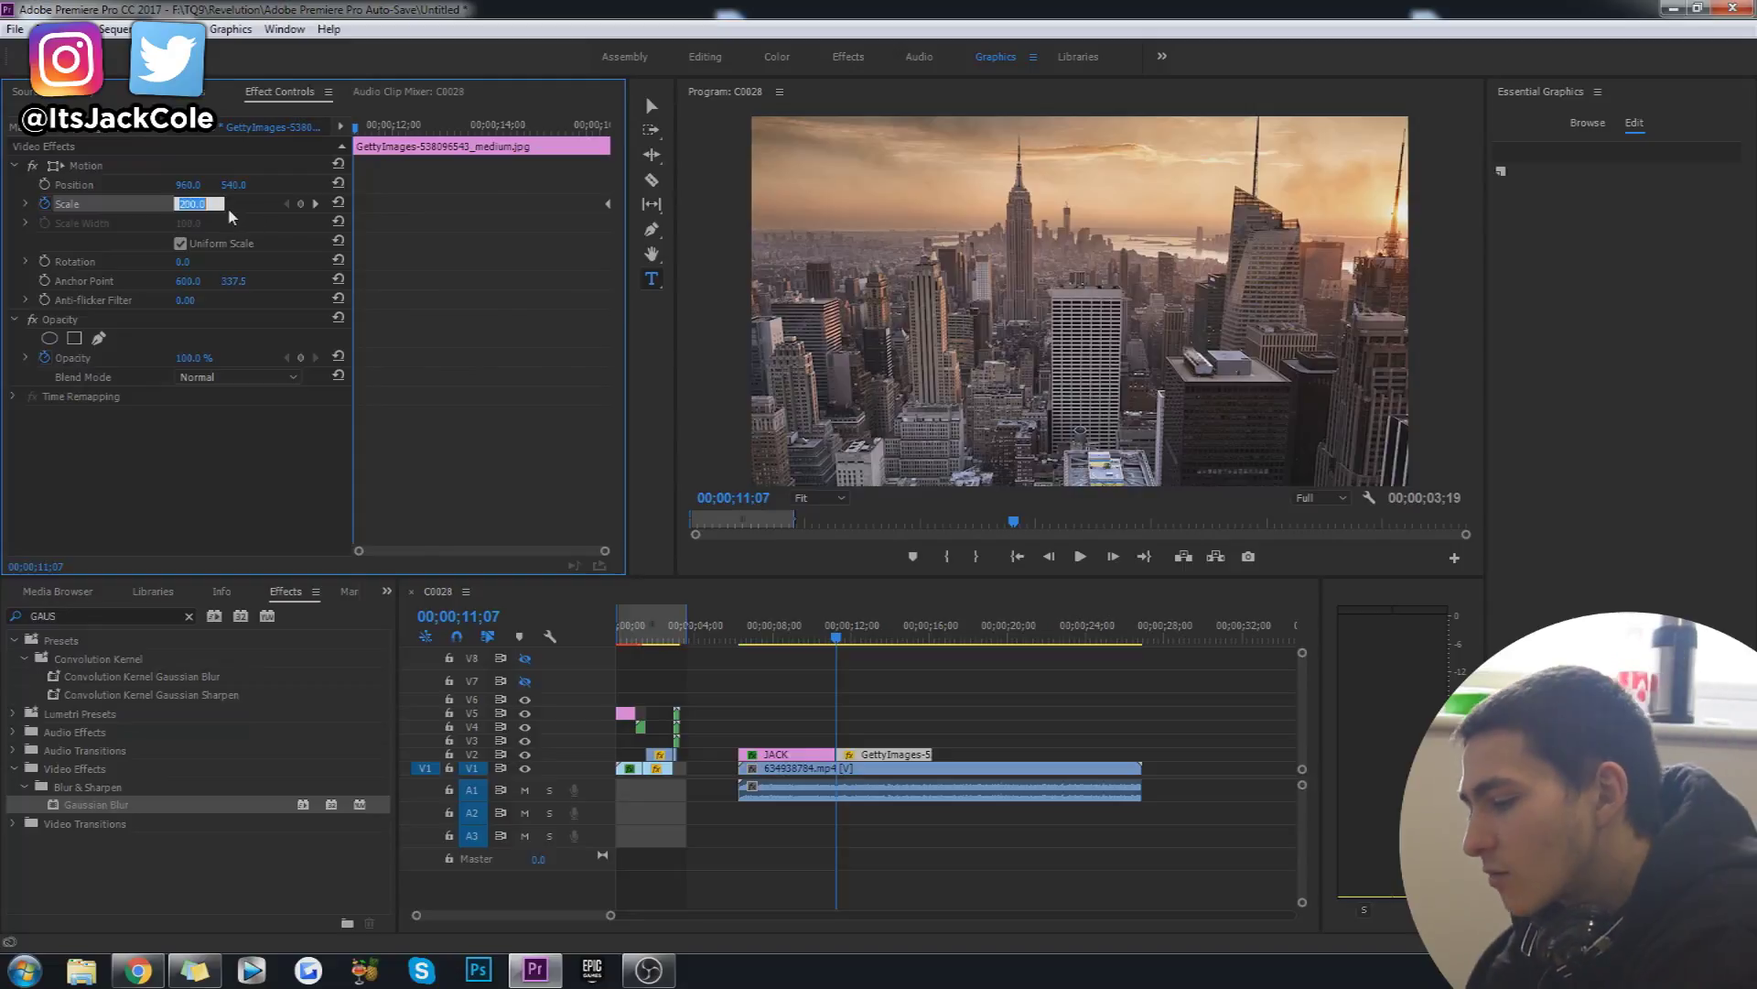
pyautogui.write('250')
pyautogui.press('Return')
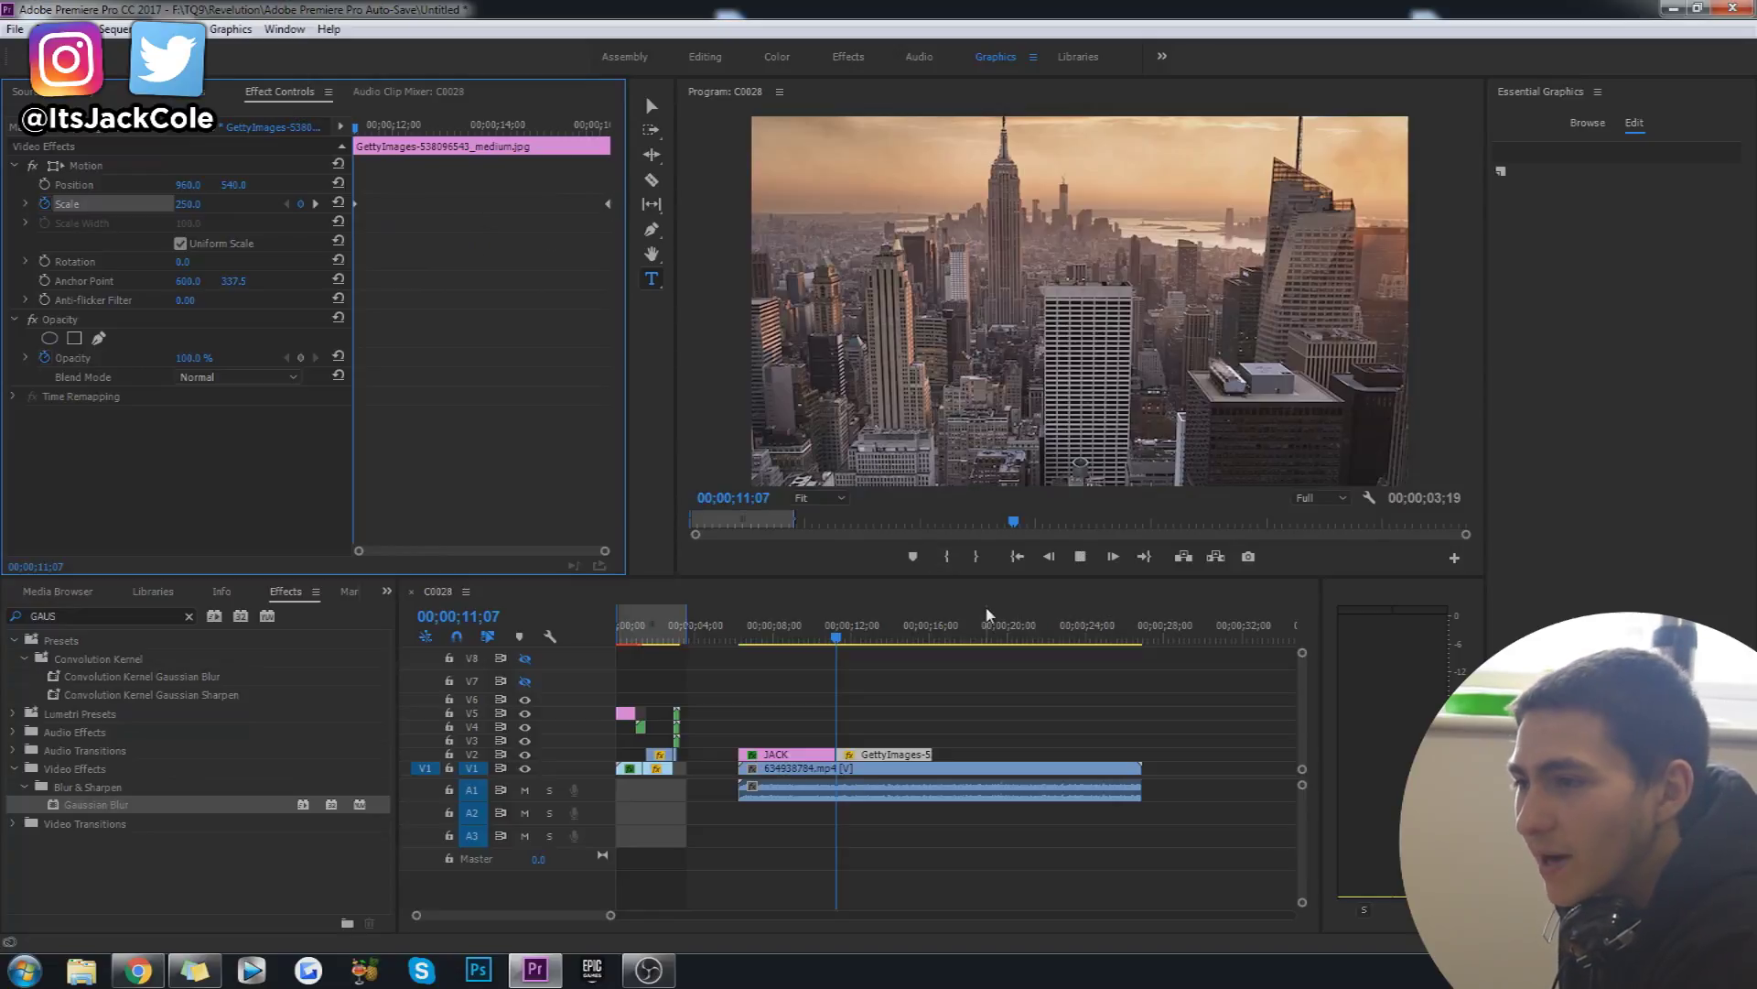
# Replay the zoom from the image's start and bring up the end Scale keyframe's options
pyautogui.press('space')
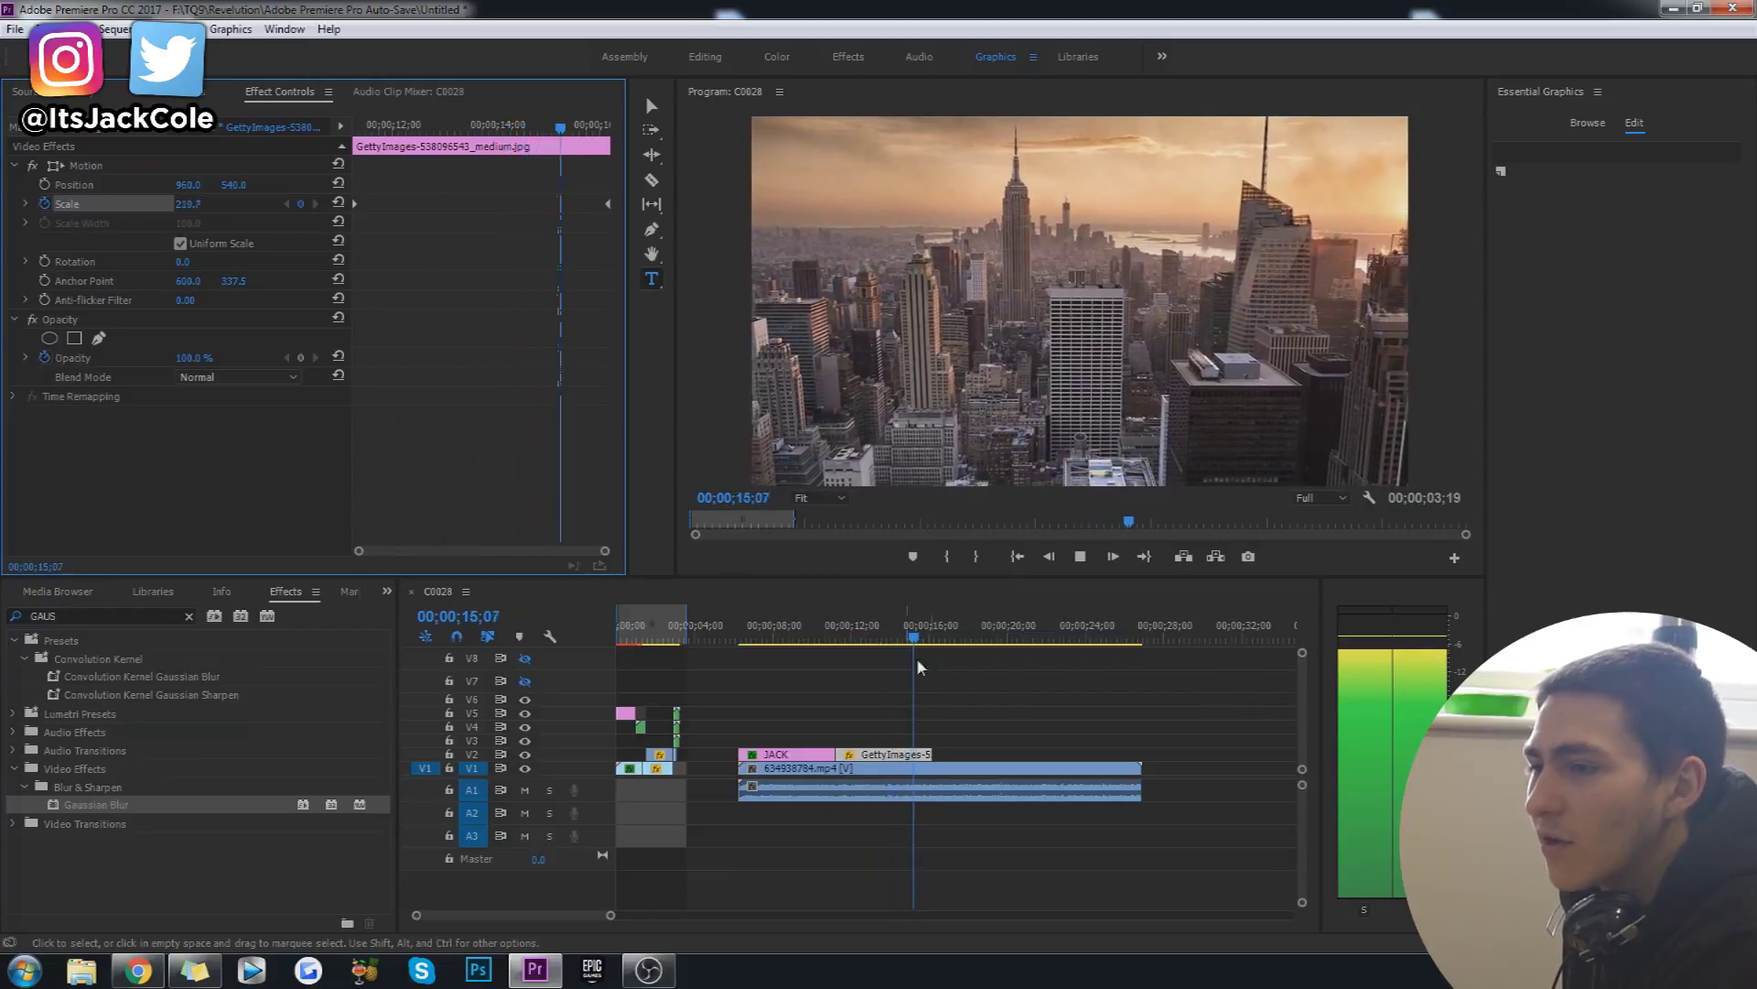
pyautogui.press('space')
pyautogui.click(842, 638)
pyautogui.press('space')
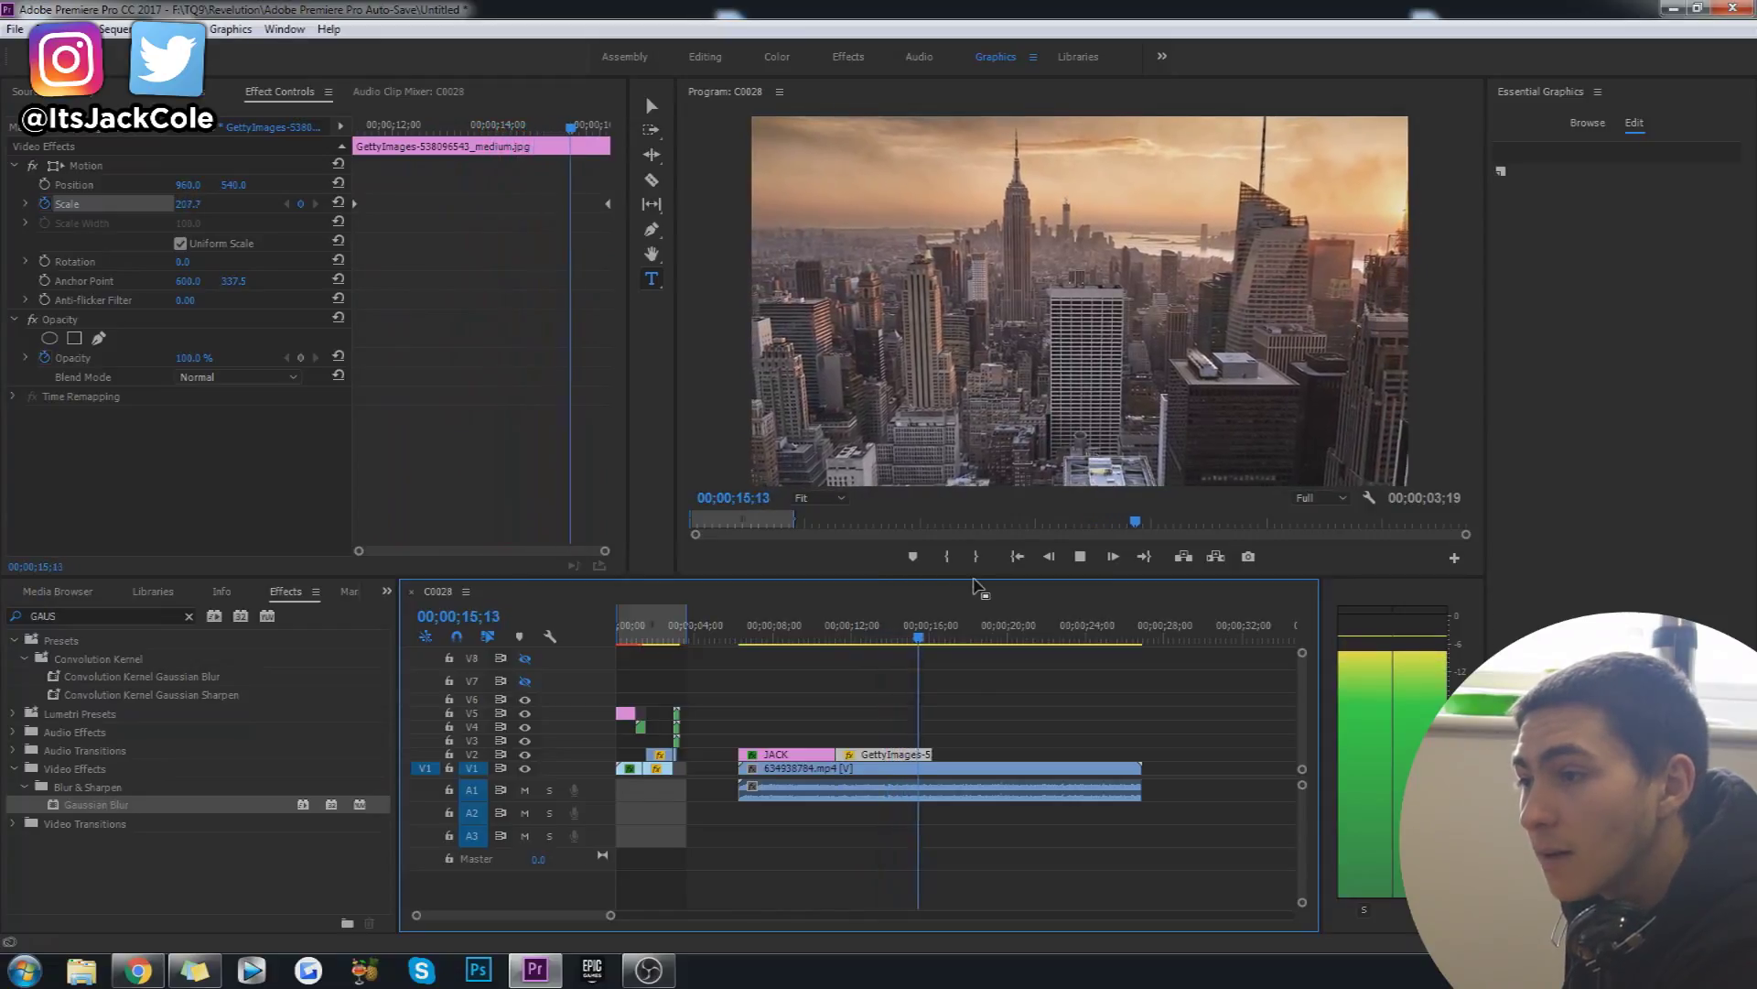
pyautogui.press('space')
pyautogui.click(835, 631)
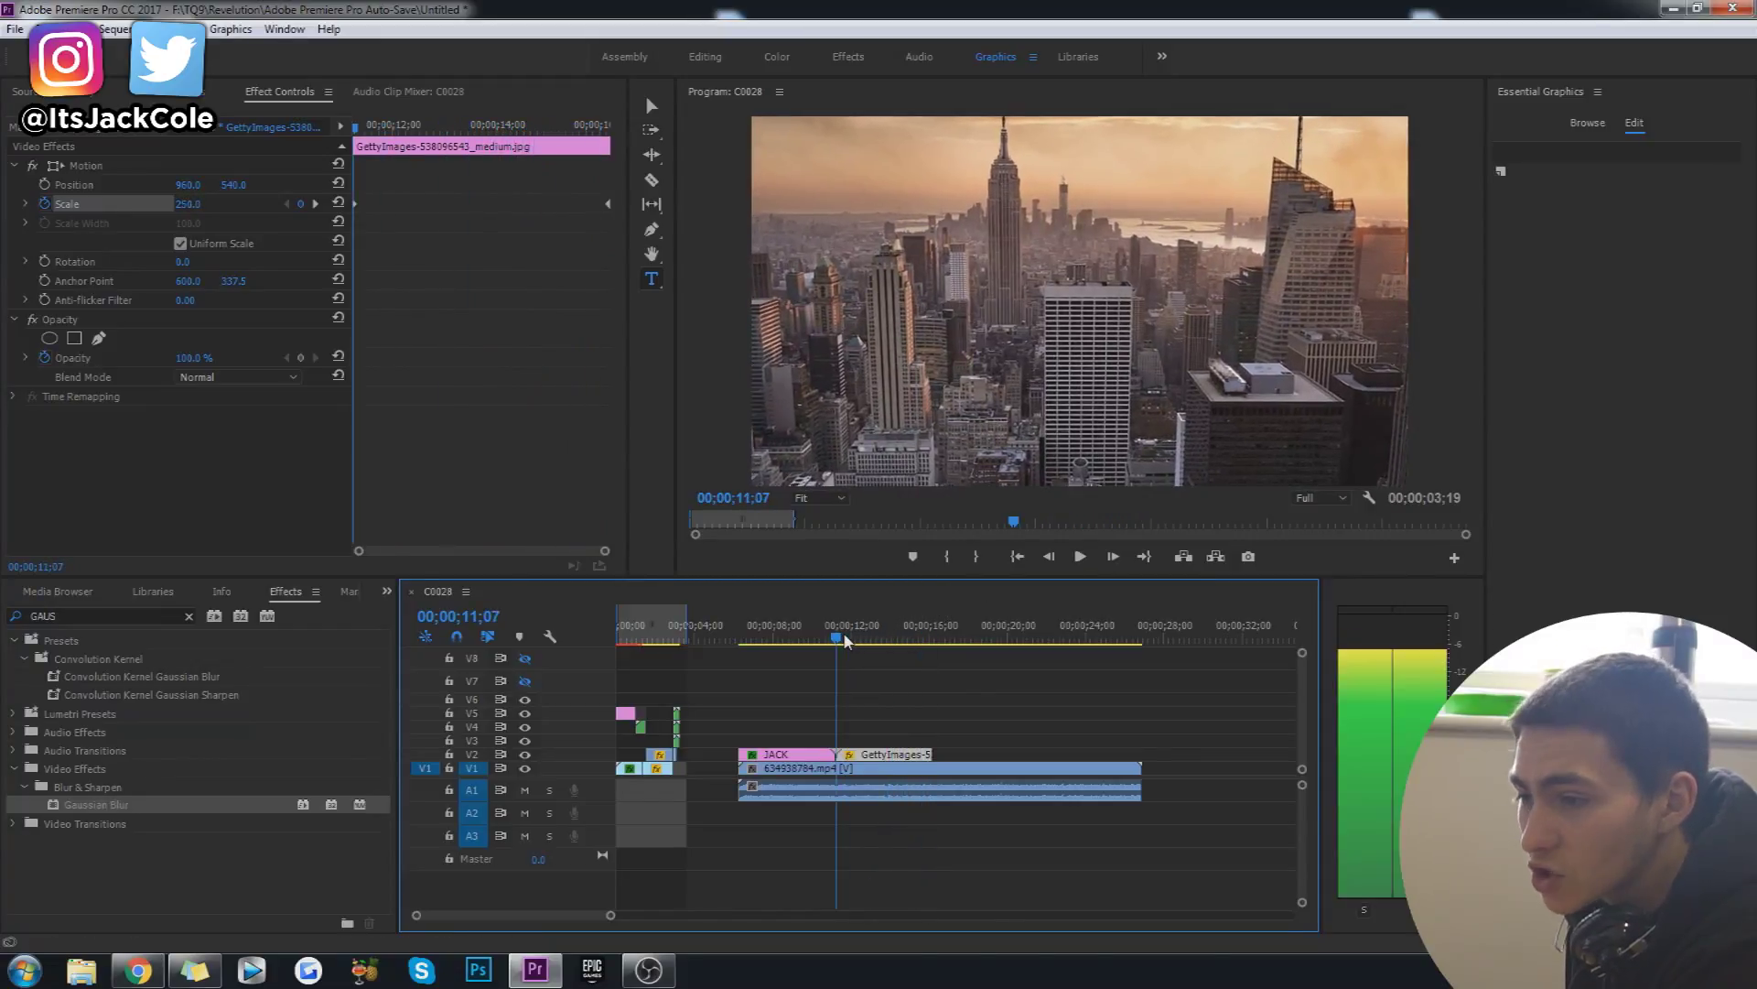
pyautogui.click(541, 259)
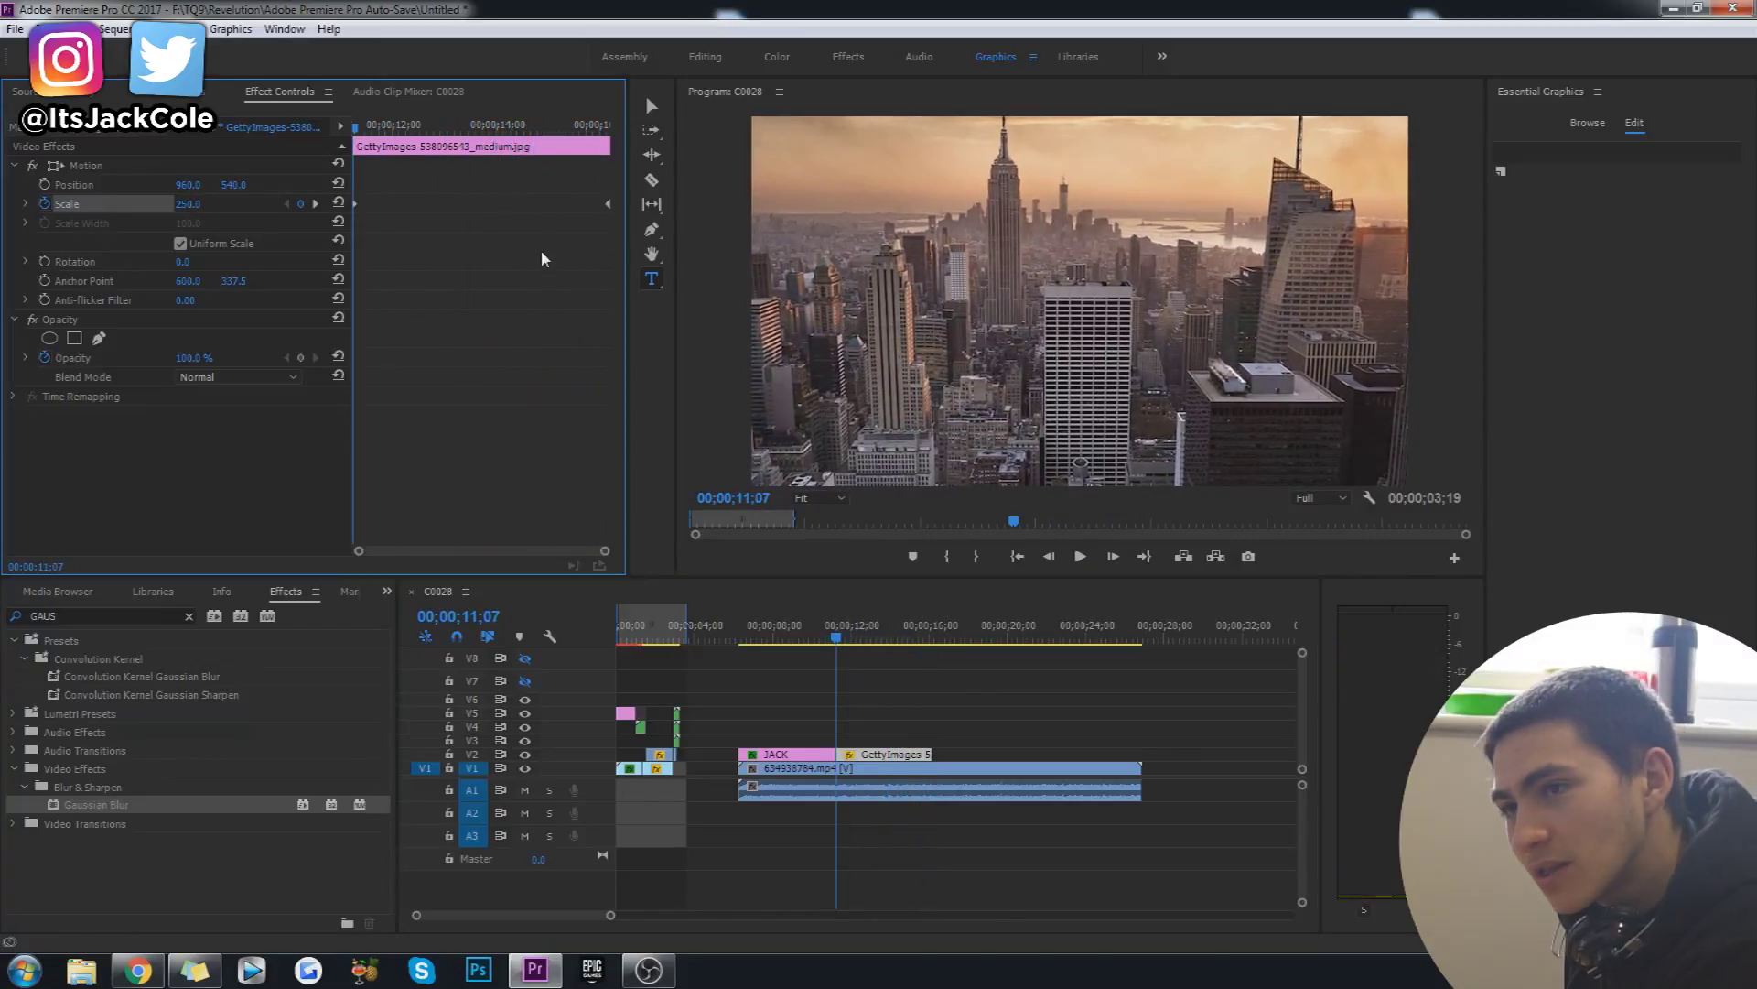
pyautogui.rightClick(607, 205)
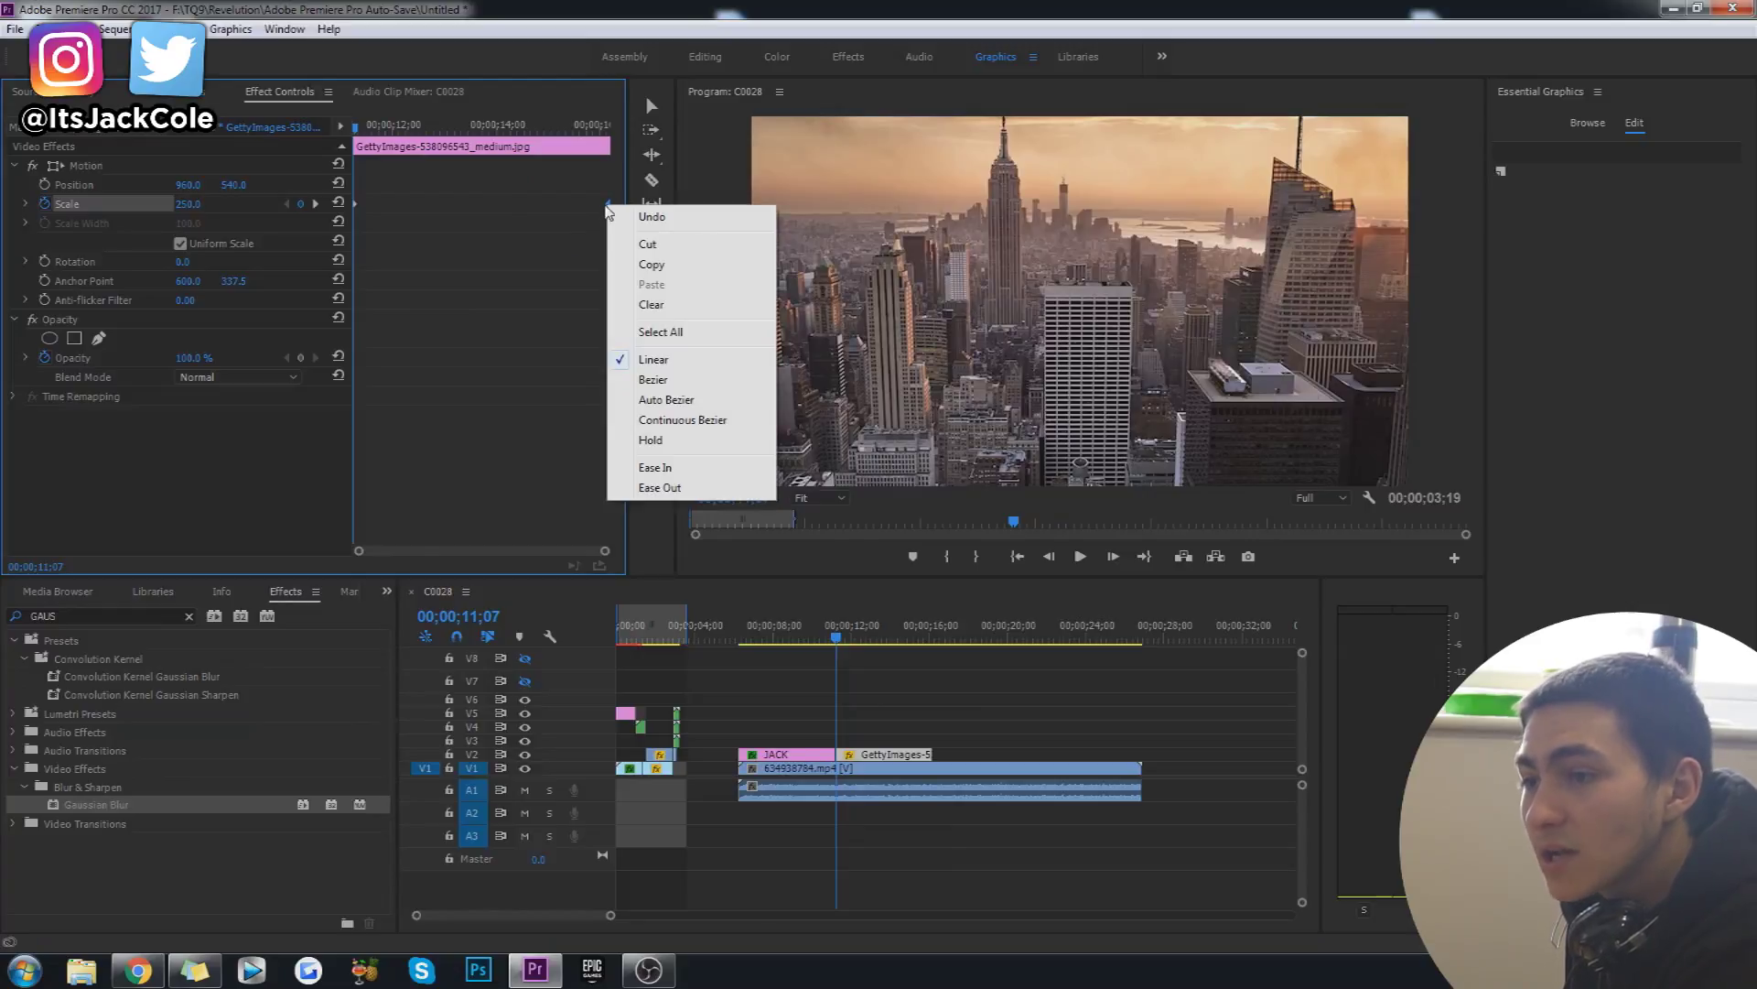
# Apply Ease Out to the end Scale keyframe and Ease In to the first, then play
pyautogui.click(674, 488)
pyautogui.rightClick(355, 203)
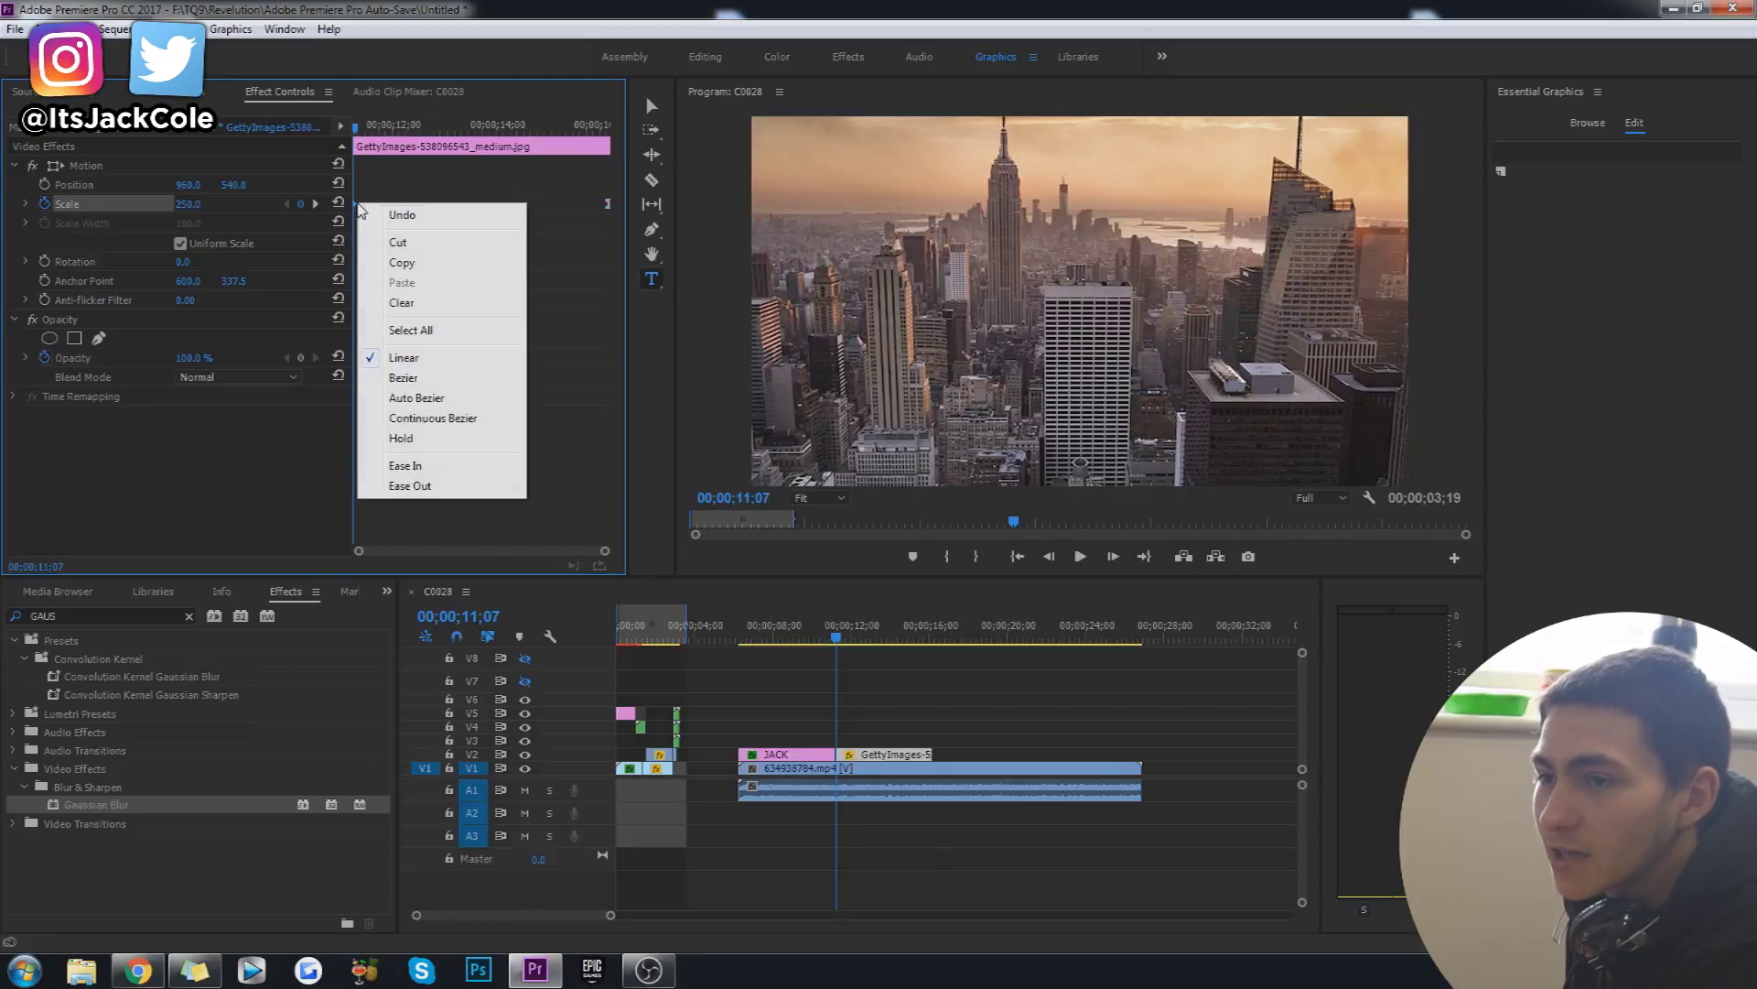
pyautogui.click(470, 465)
pyautogui.press('space')
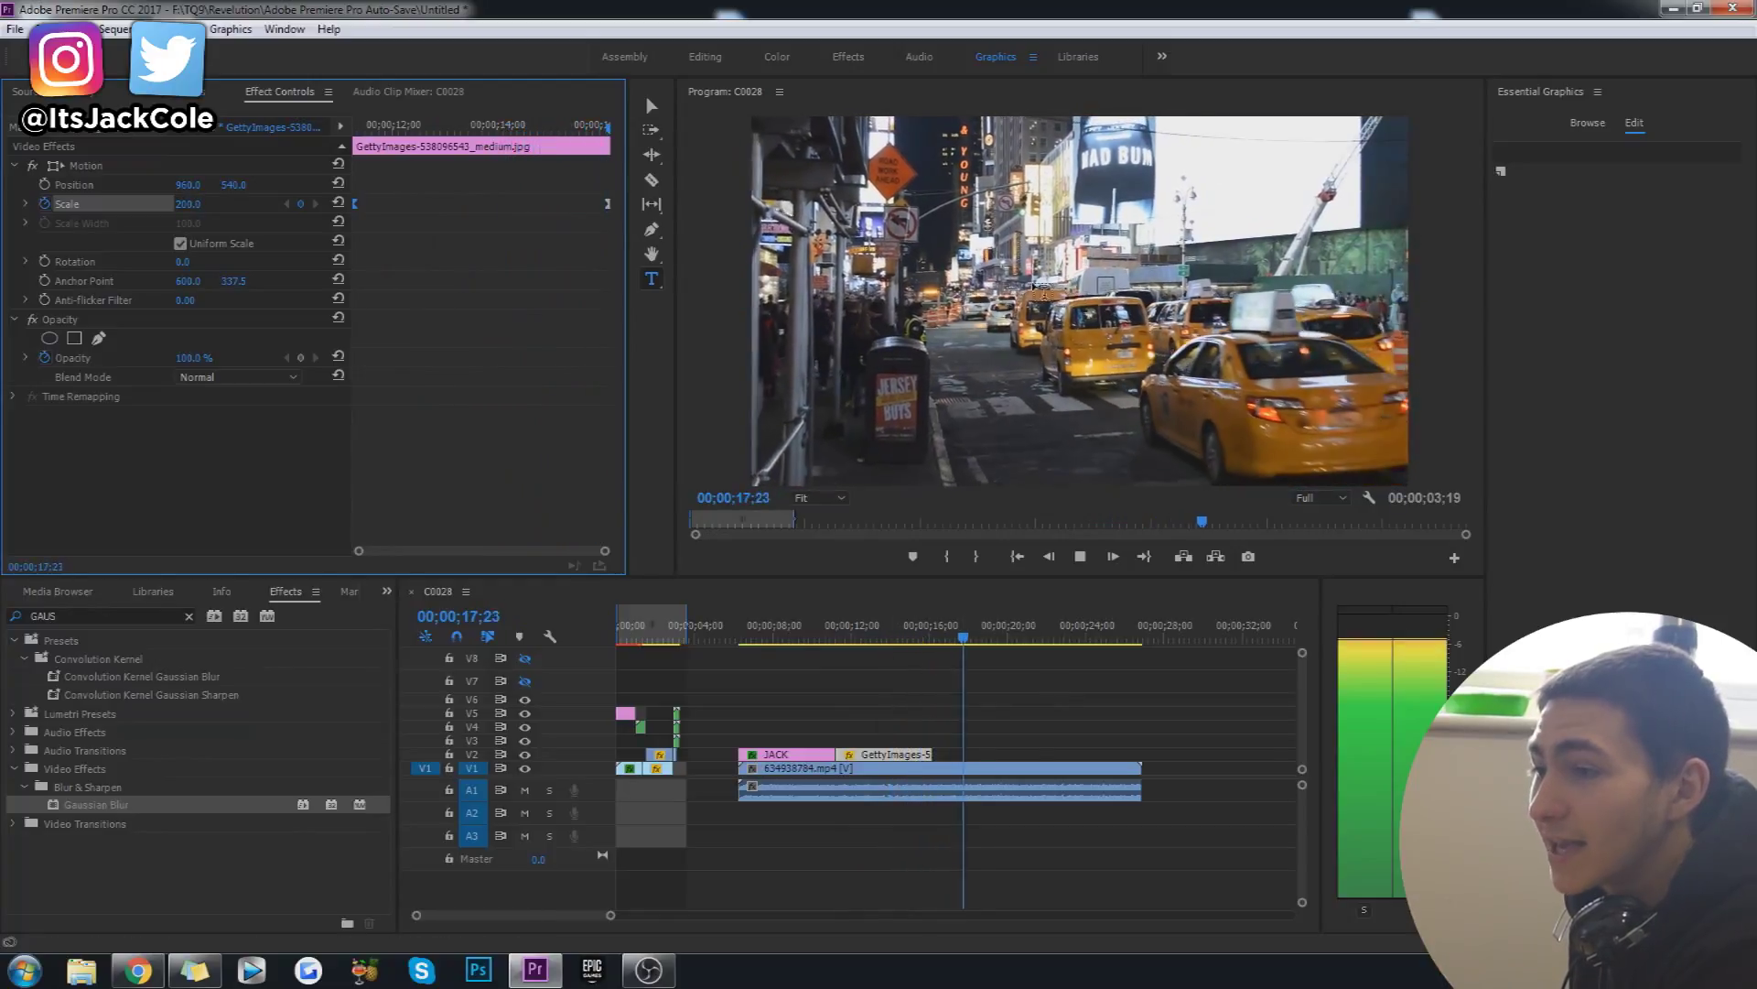
# Replay the eased zoom, then play through the JACK title into the skyline
pyautogui.click(904, 631)
pyautogui.press('space')
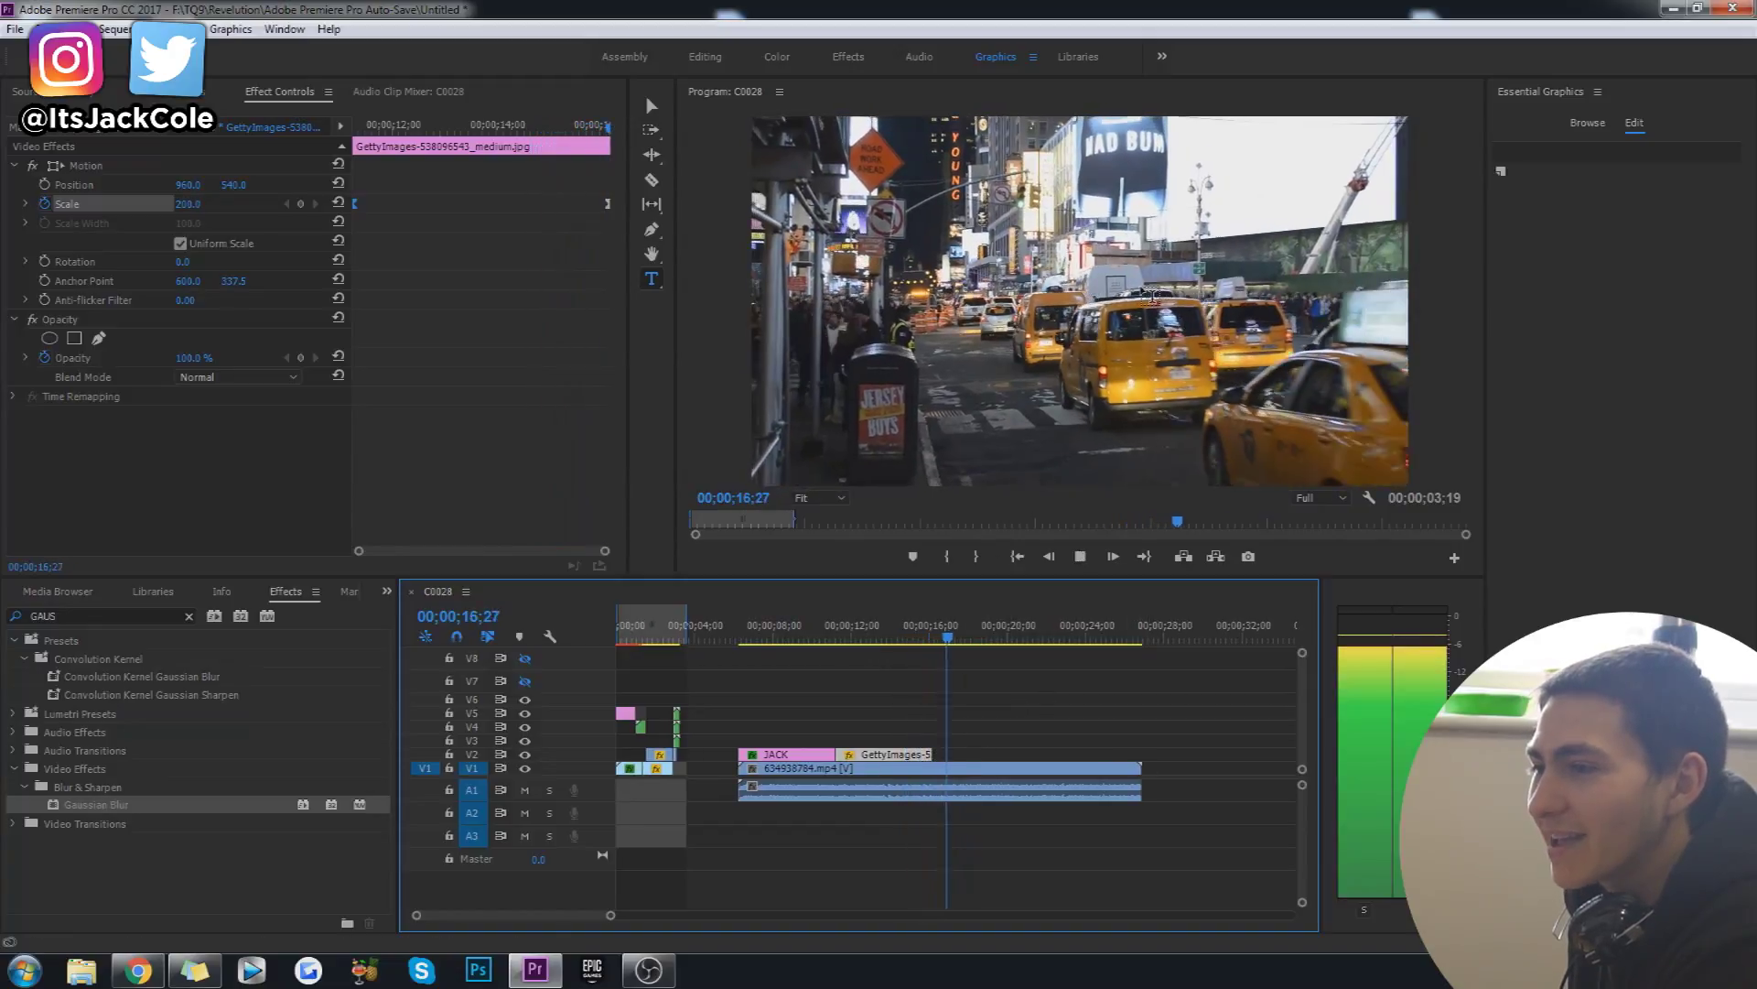
pyautogui.click(908, 629)
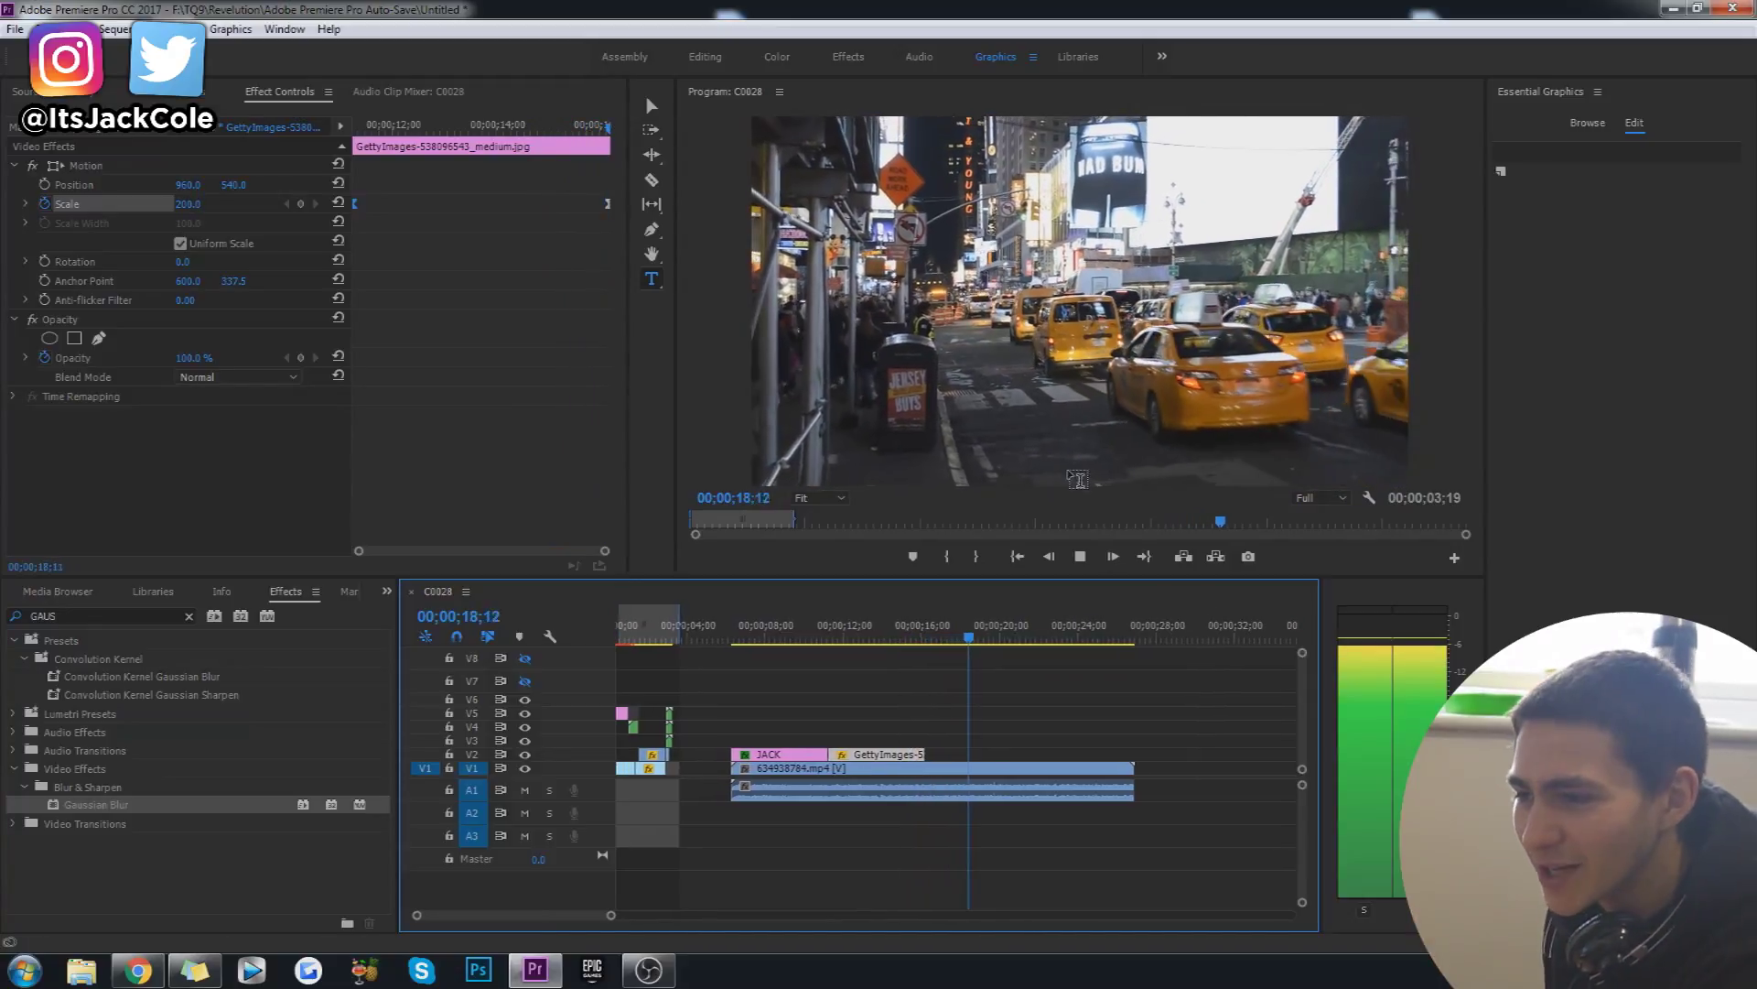
pyautogui.click(808, 638)
pyautogui.press('space')
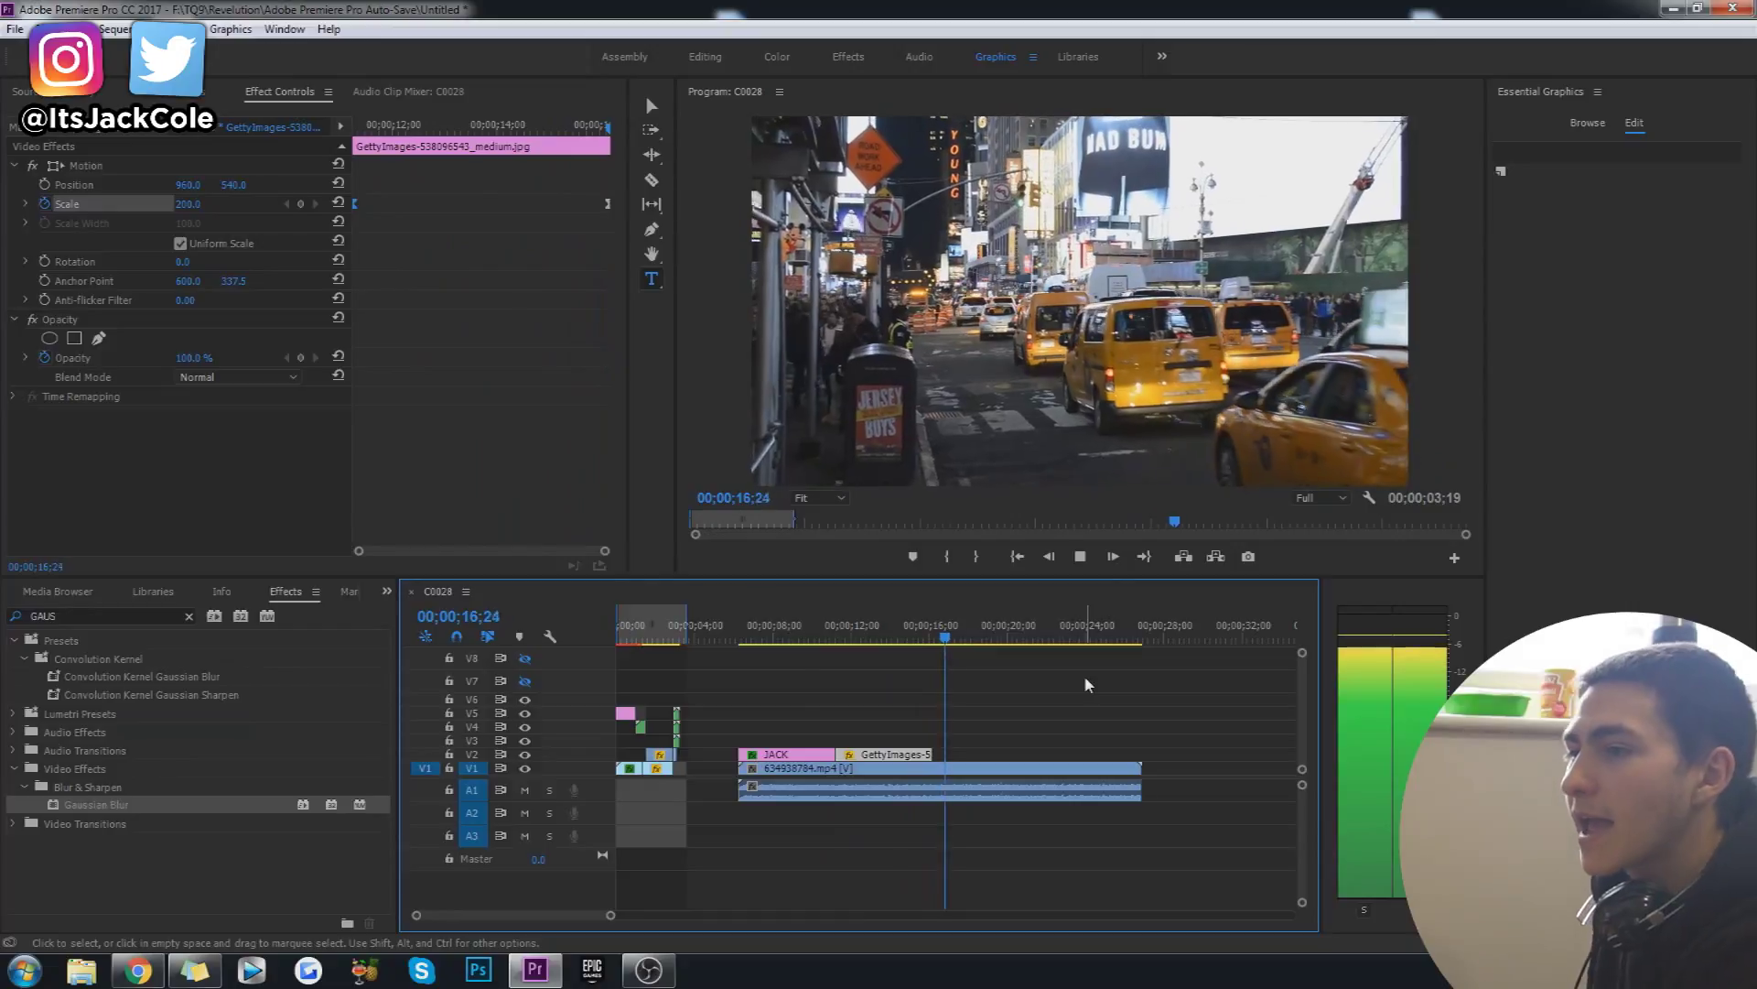
pyautogui.press('space')
pyautogui.press('space')
pyautogui.click(882, 623)
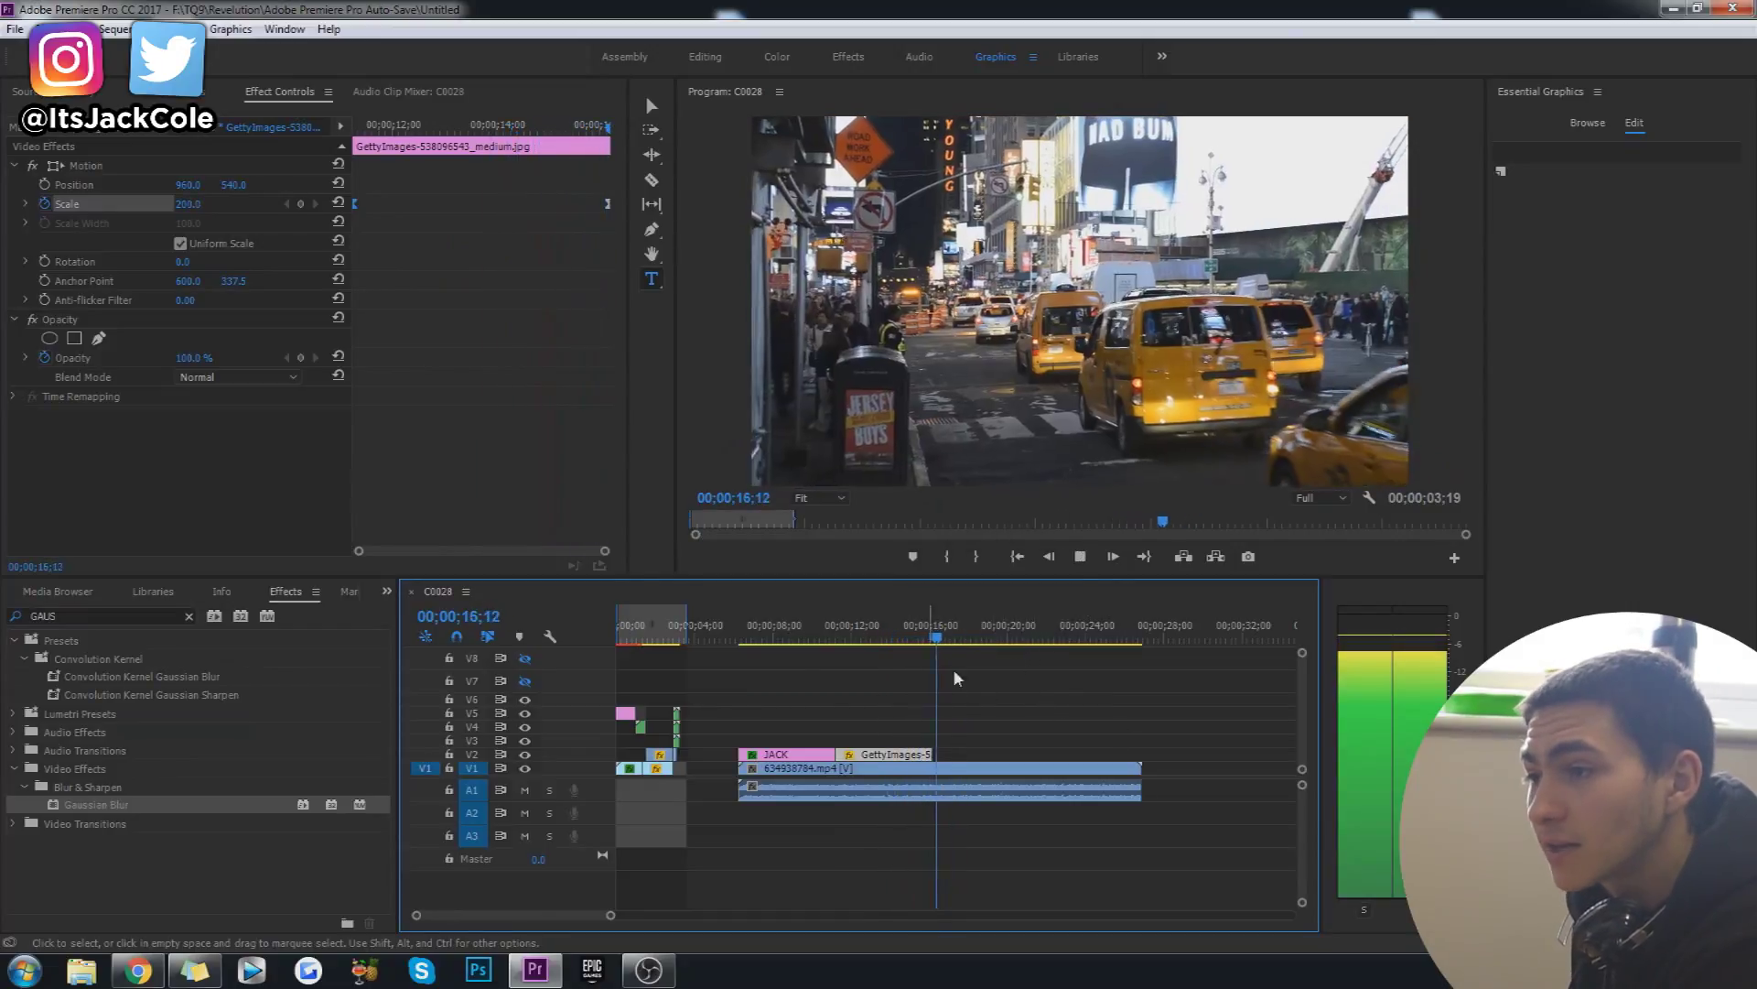
# Zoom the timeline in, deselect the Getty clip, and park the playhead on the JACK shot
pyautogui.click(953, 668)
pyautogui.moveTo(611, 914)
pyautogui.mouseDown()
pyautogui.moveTo(578, 915)
pyautogui.moveTo(612, 908)
pyautogui.mouseUp()
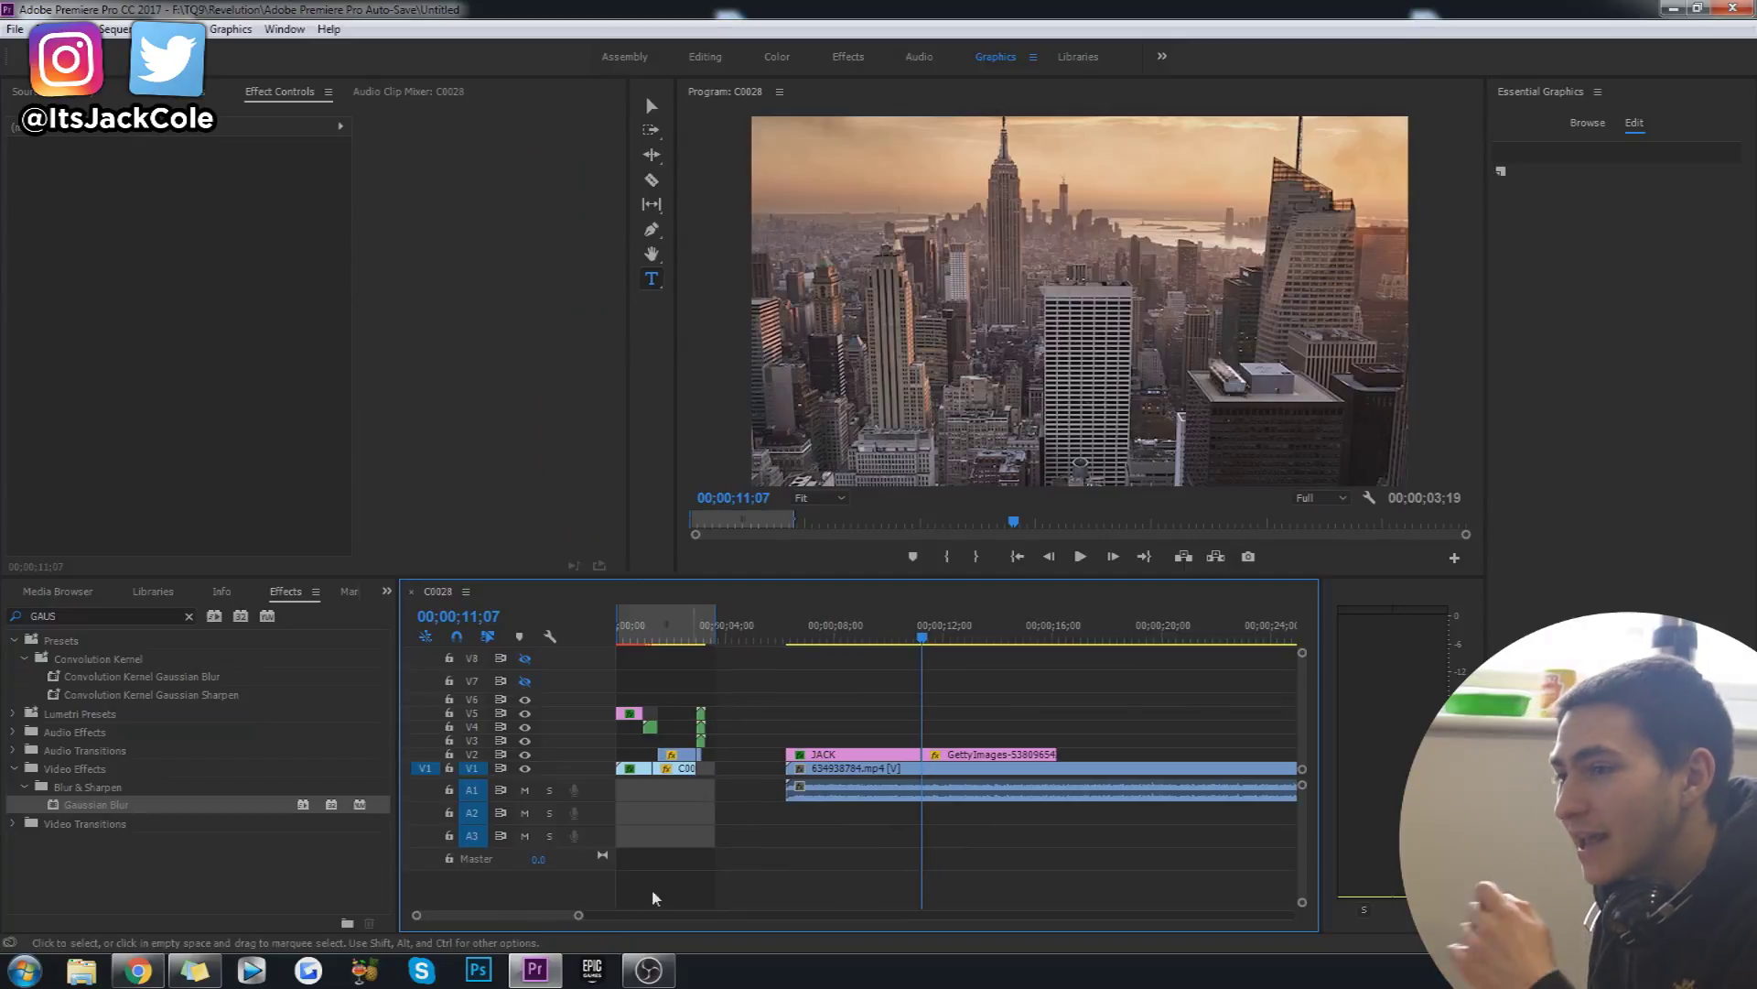
pyautogui.moveTo(919, 647)
pyautogui.mouseDown()
pyautogui.moveTo(793, 645)
pyautogui.moveTo(942, 645)
pyautogui.moveTo(921, 646)
pyautogui.mouseUp()
pyautogui.click(982, 767)
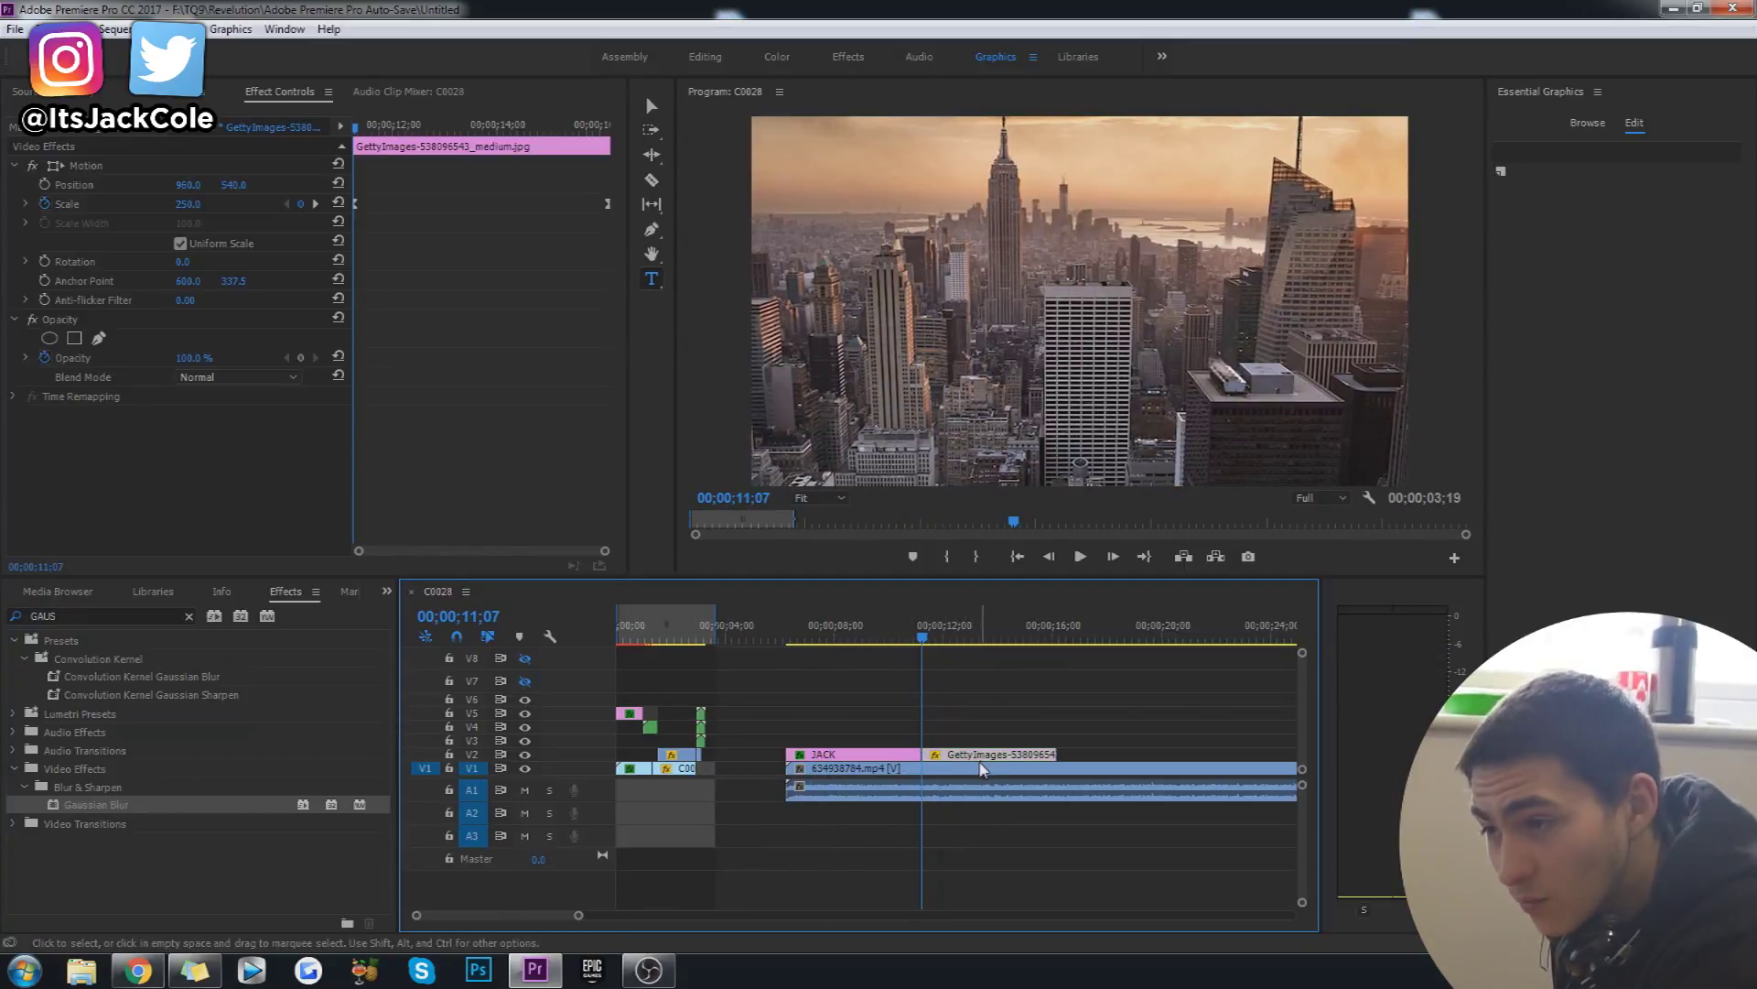
pyautogui.click(959, 855)
pyautogui.click(975, 754)
pyautogui.click(967, 827)
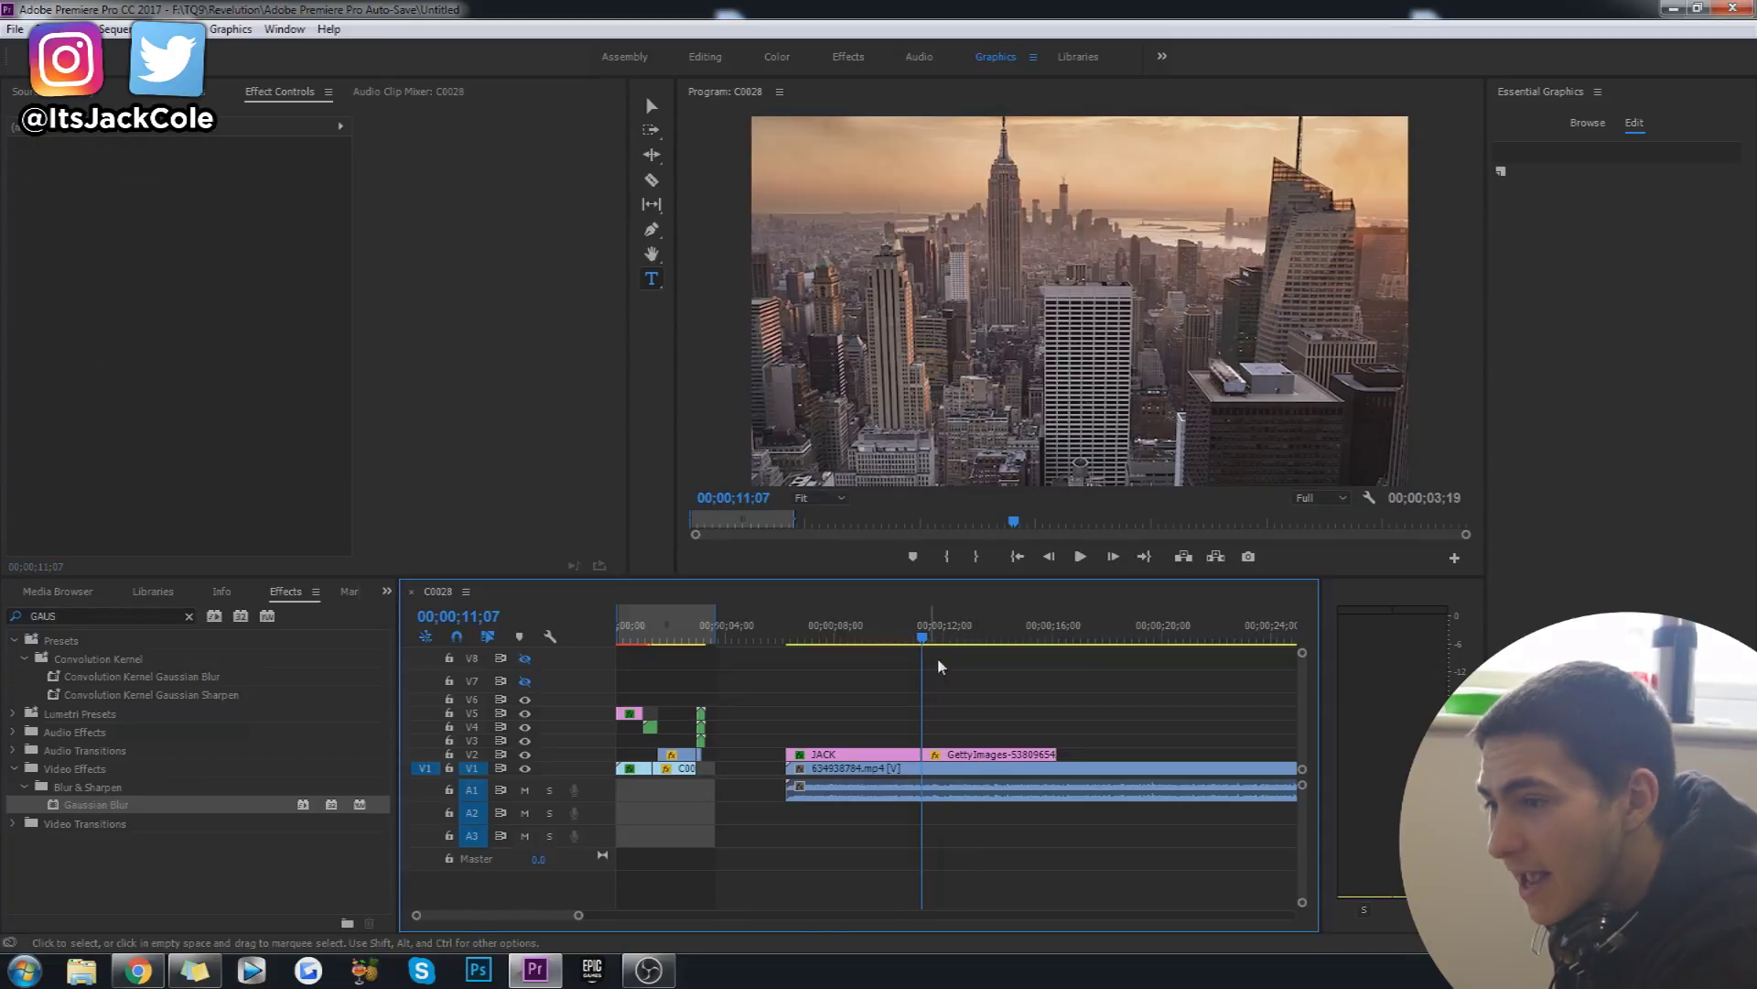
pyautogui.click(886, 632)
pyautogui.press('space')
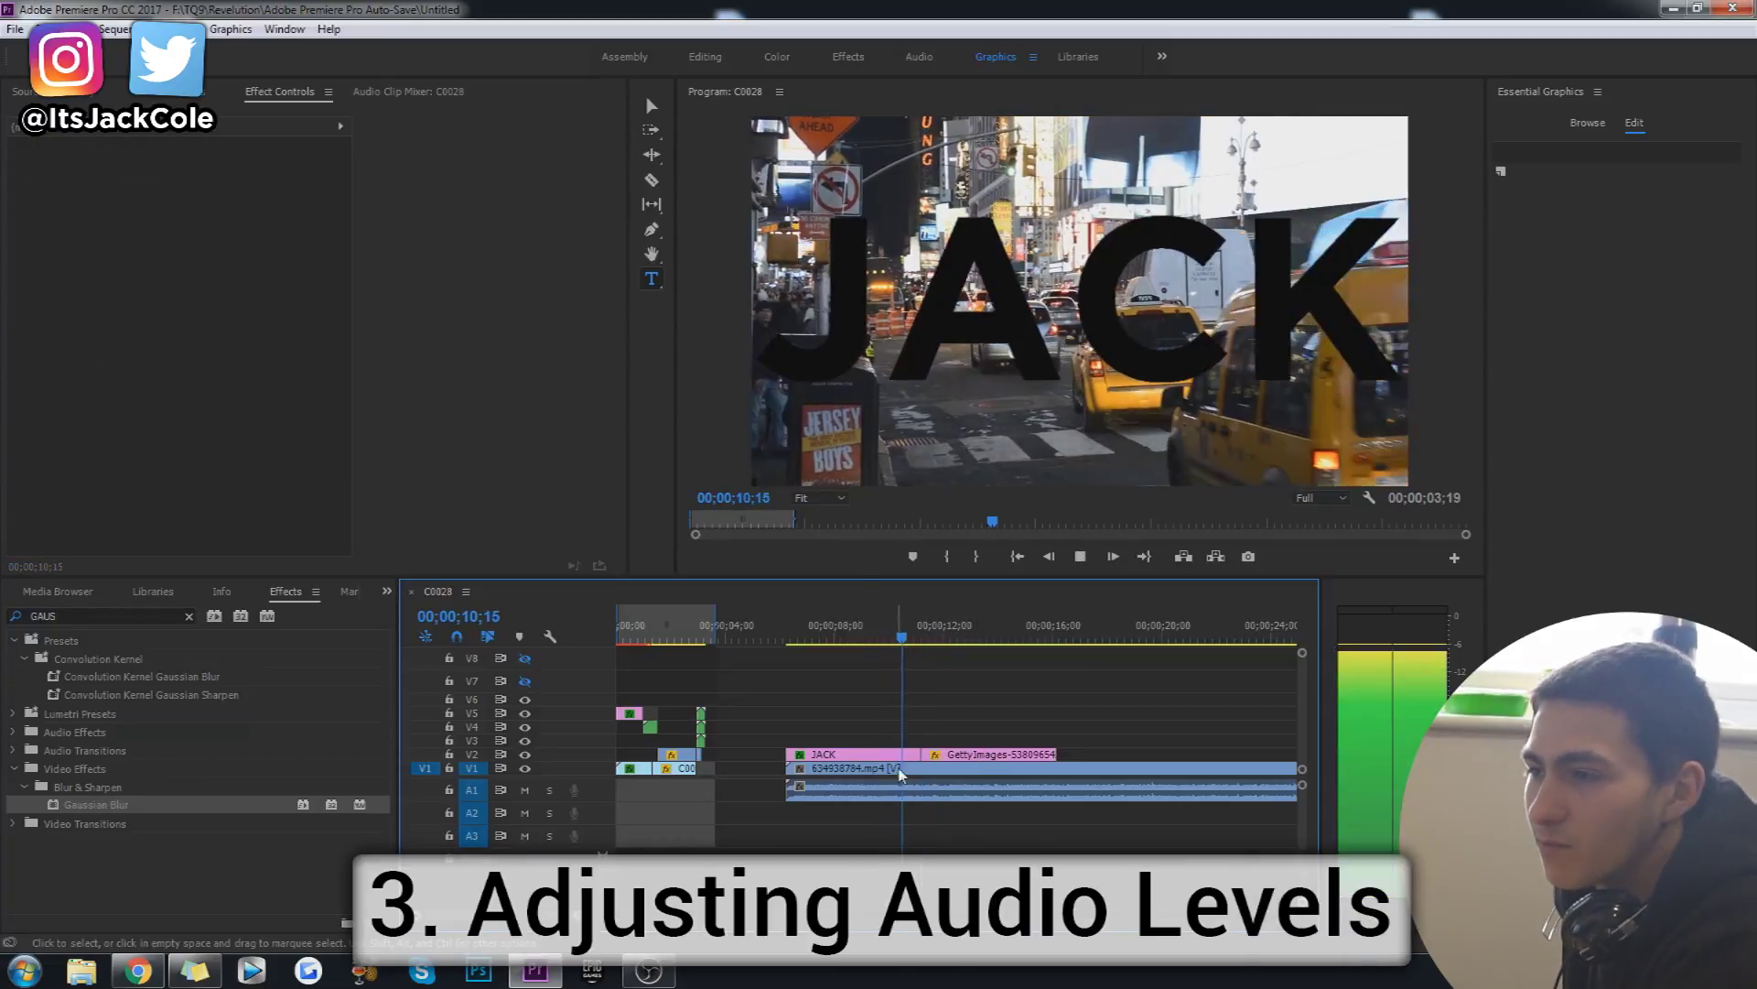
pyautogui.click(910, 628)
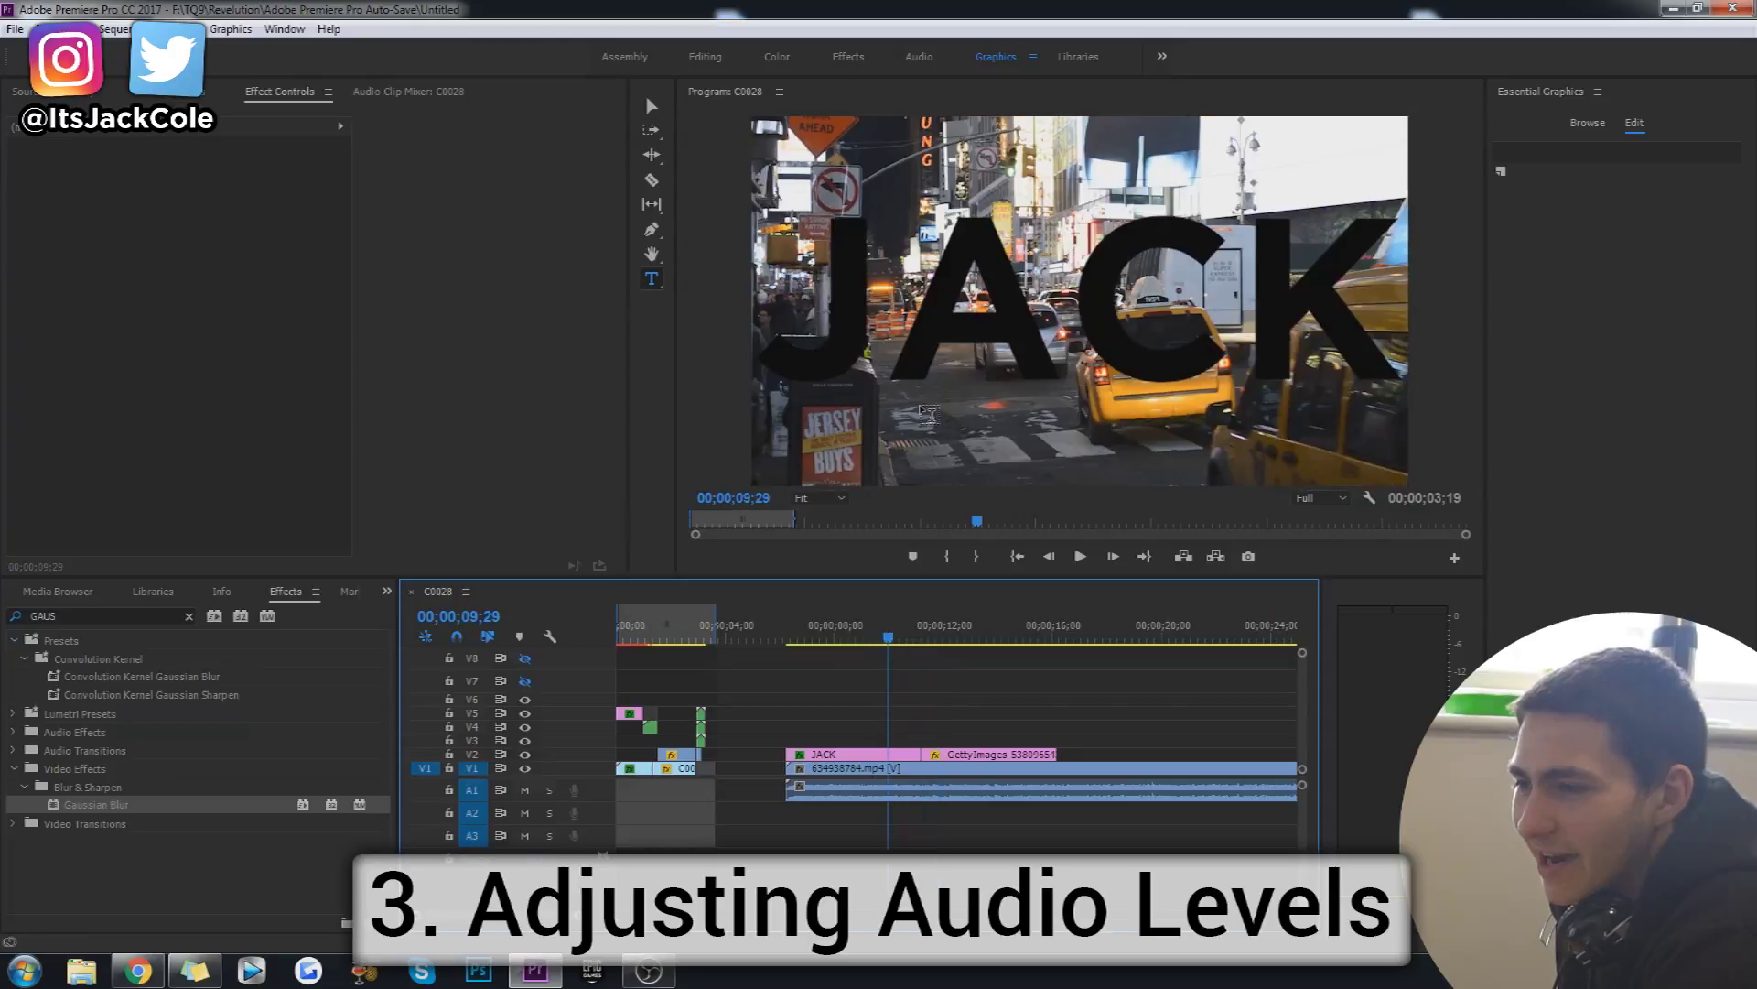
pyautogui.press('space')
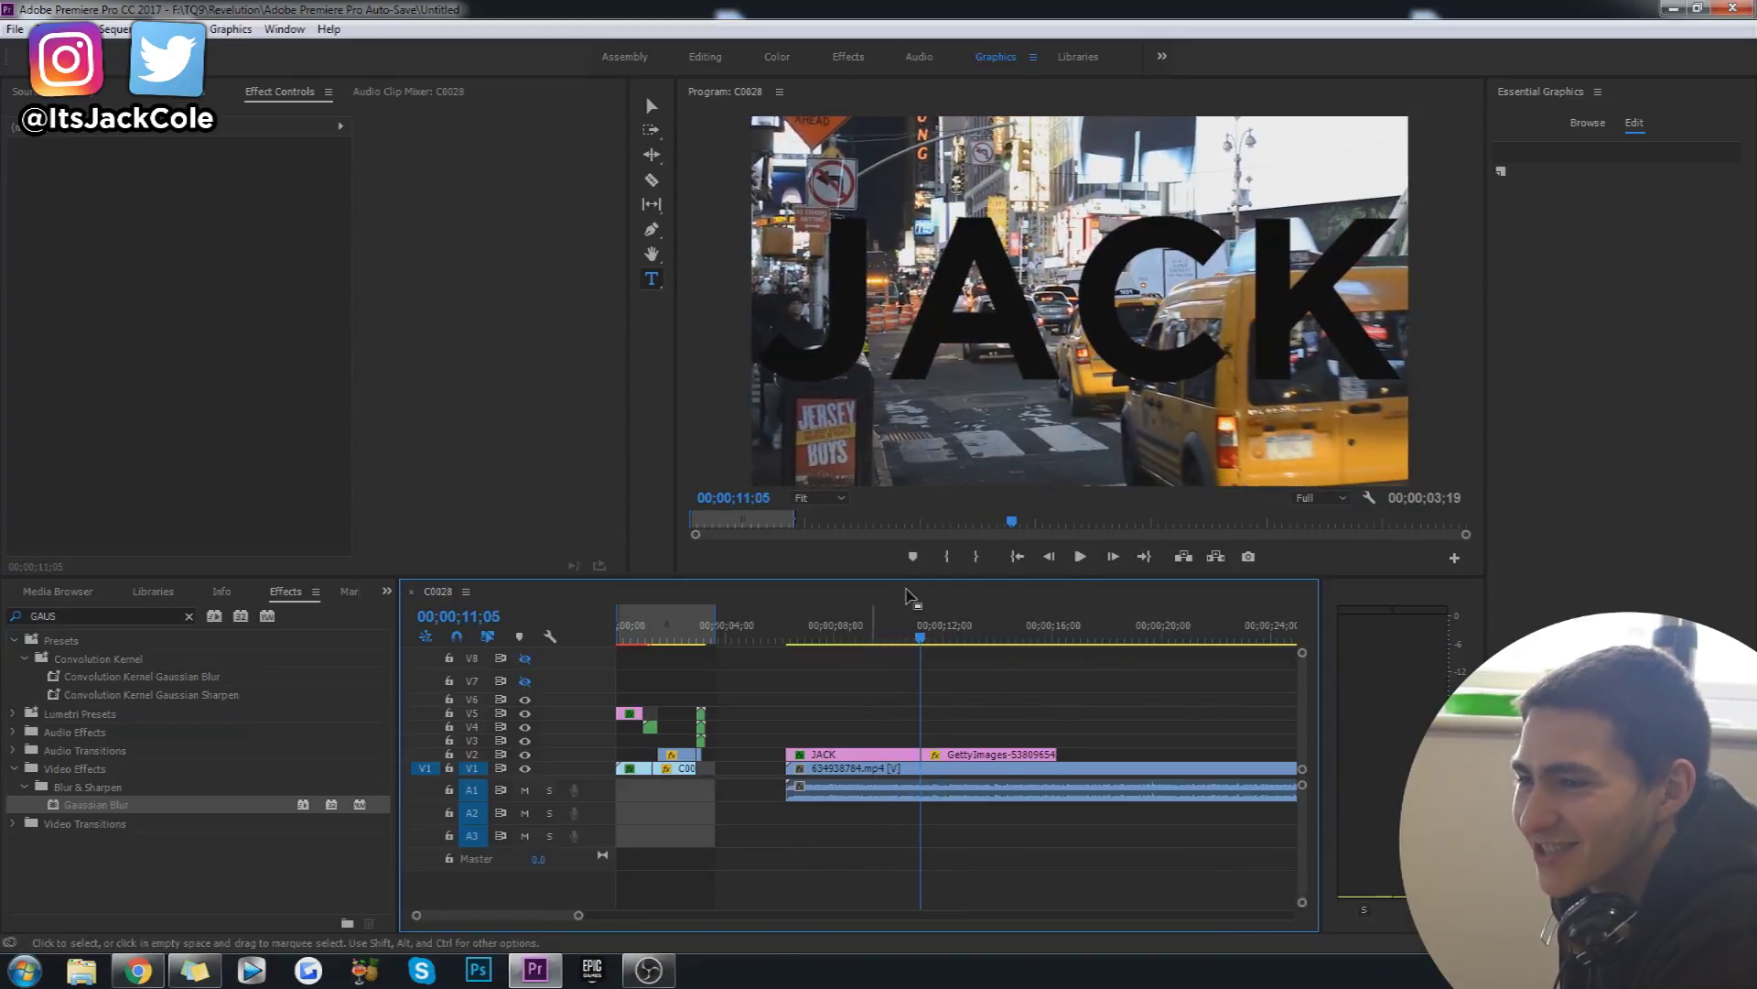
pyautogui.press('space')
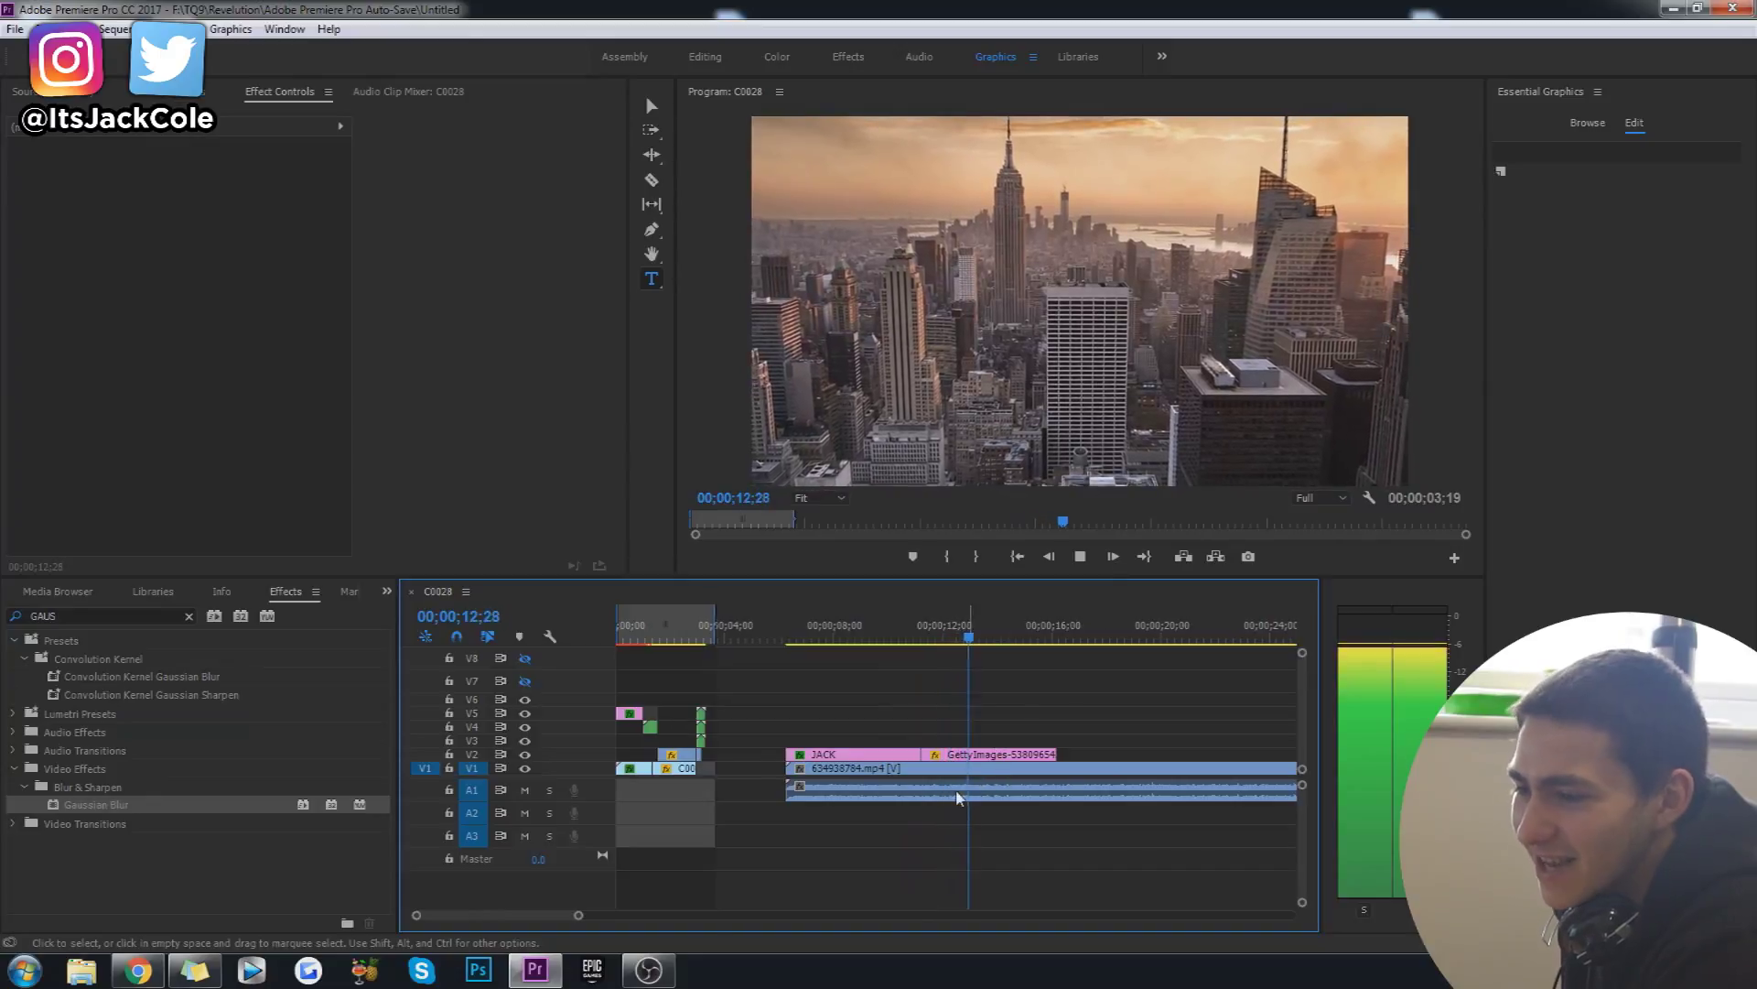
pyautogui.scroll(-1, 956, 796)
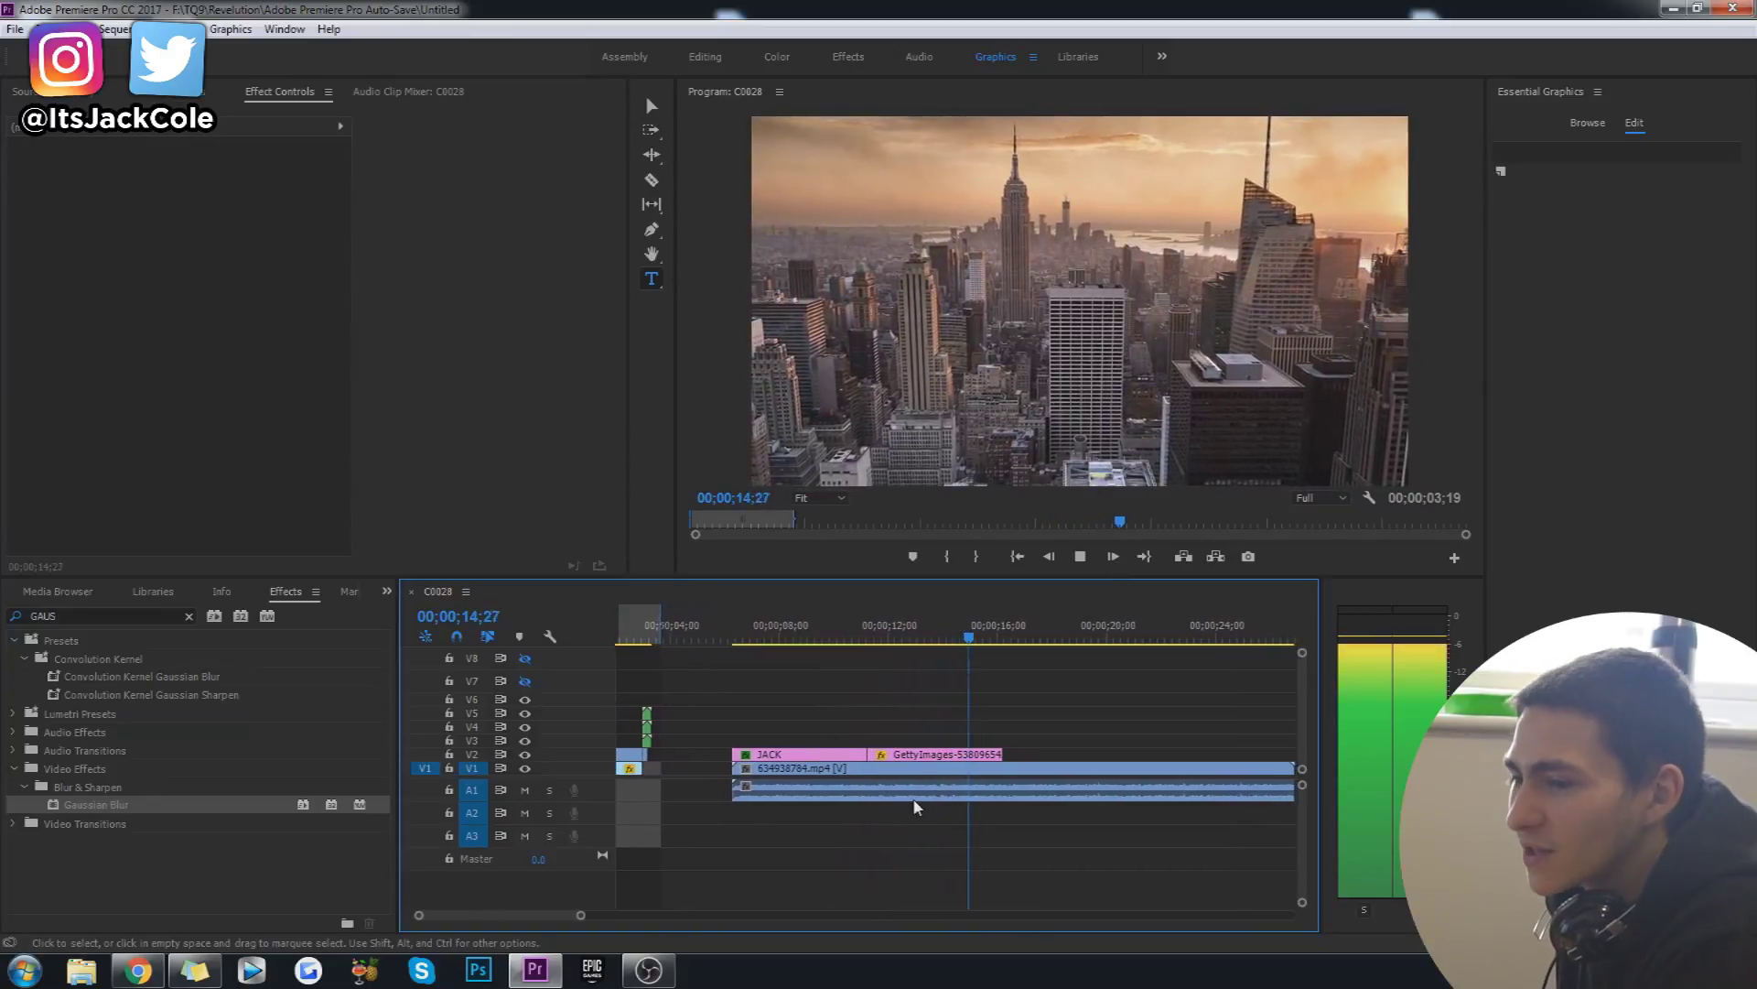
pyautogui.press('space')
pyautogui.click(860, 651)
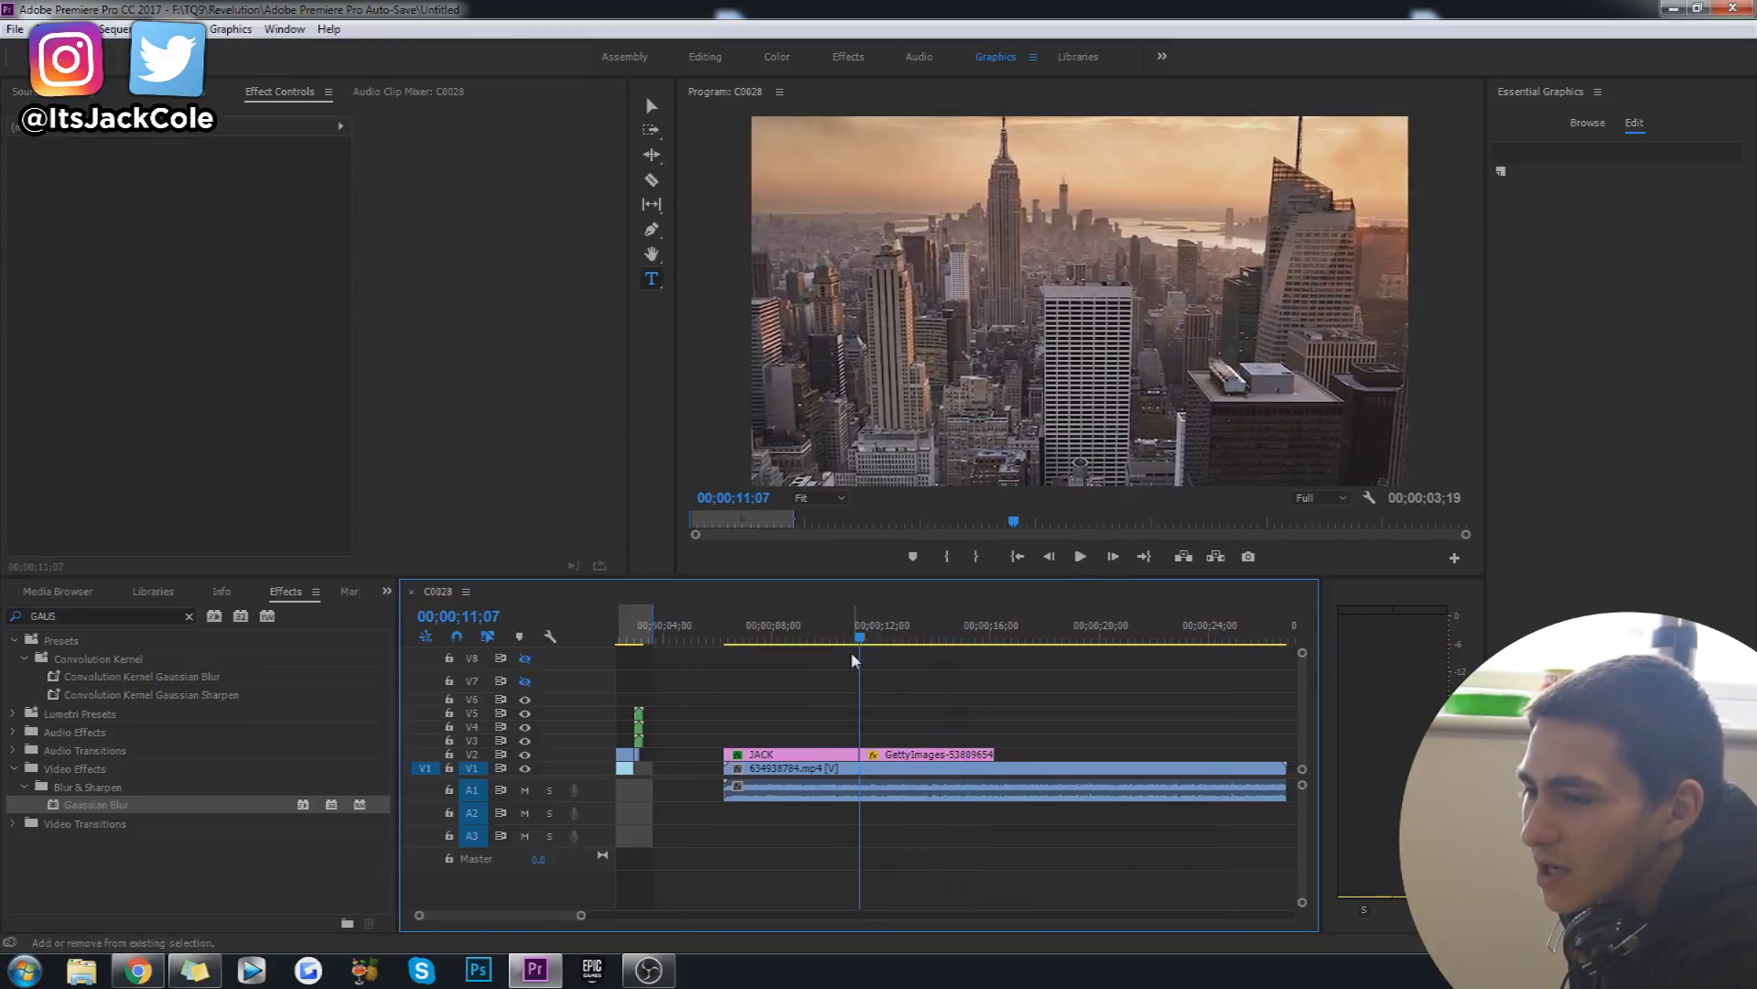
# Keyframe the street clip's Volume Level at 0 dB at 11;07 and -25 dB at 11;20
pyautogui.click(932, 796)
pyautogui.click(1024, 833)
pyautogui.click(935, 797)
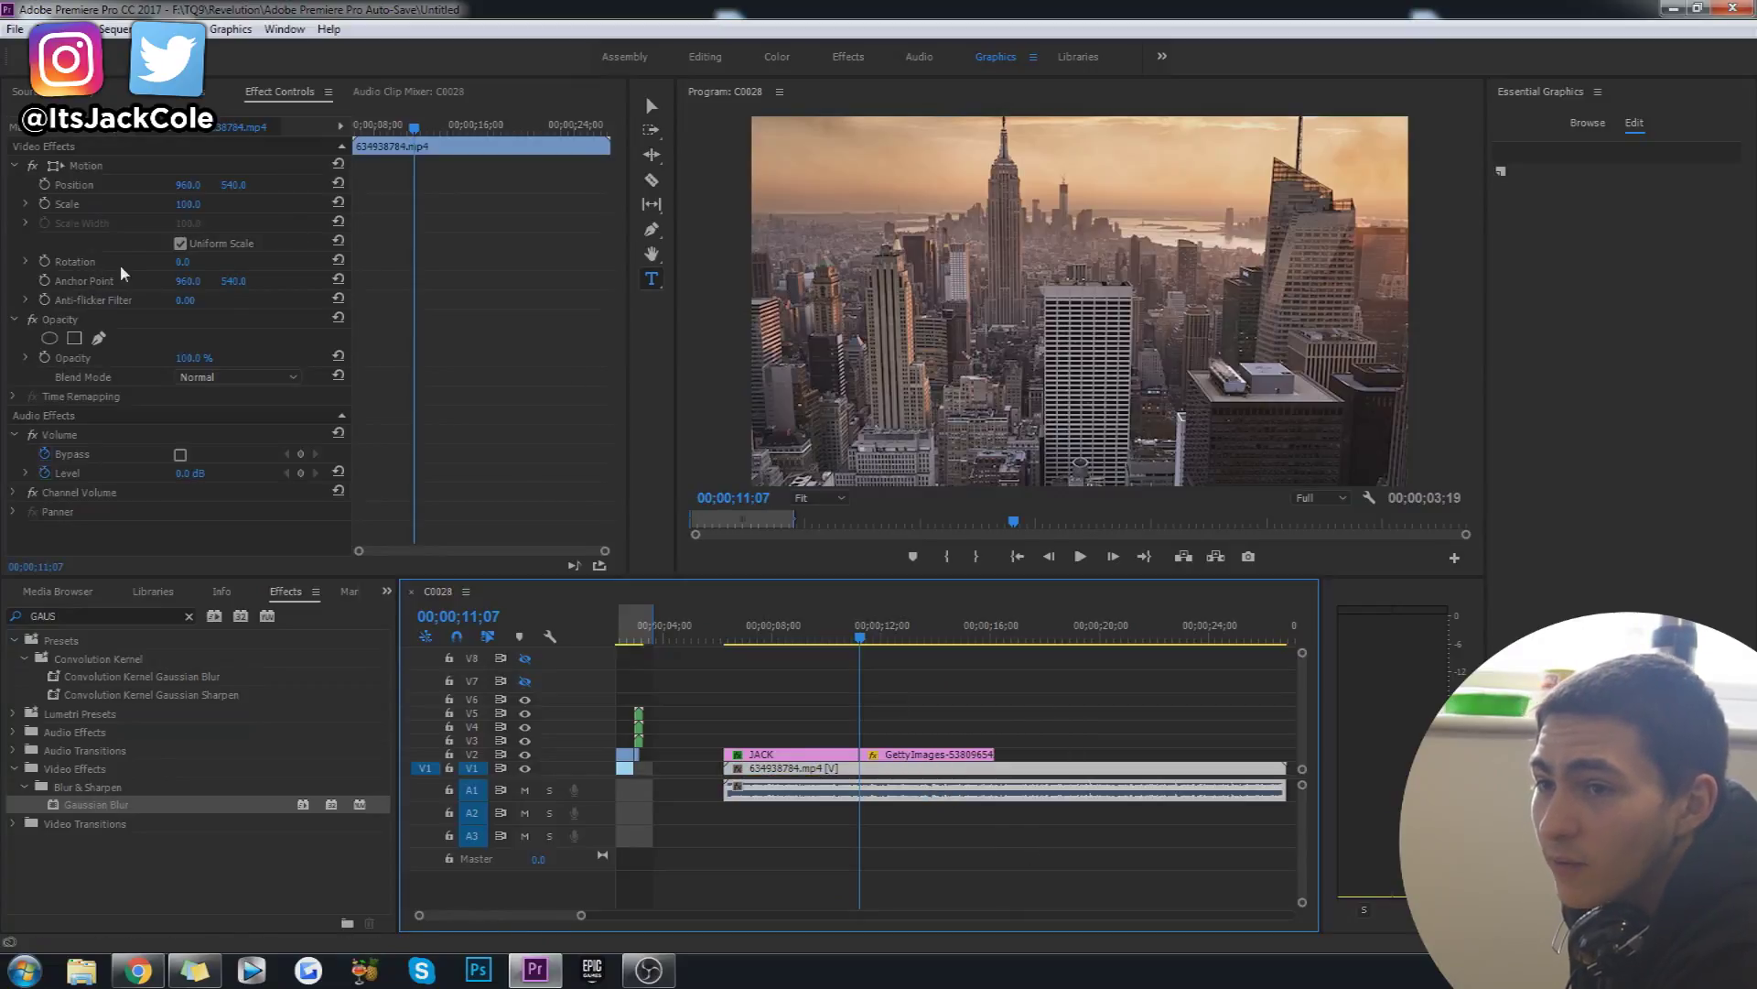
pyautogui.click(43, 471)
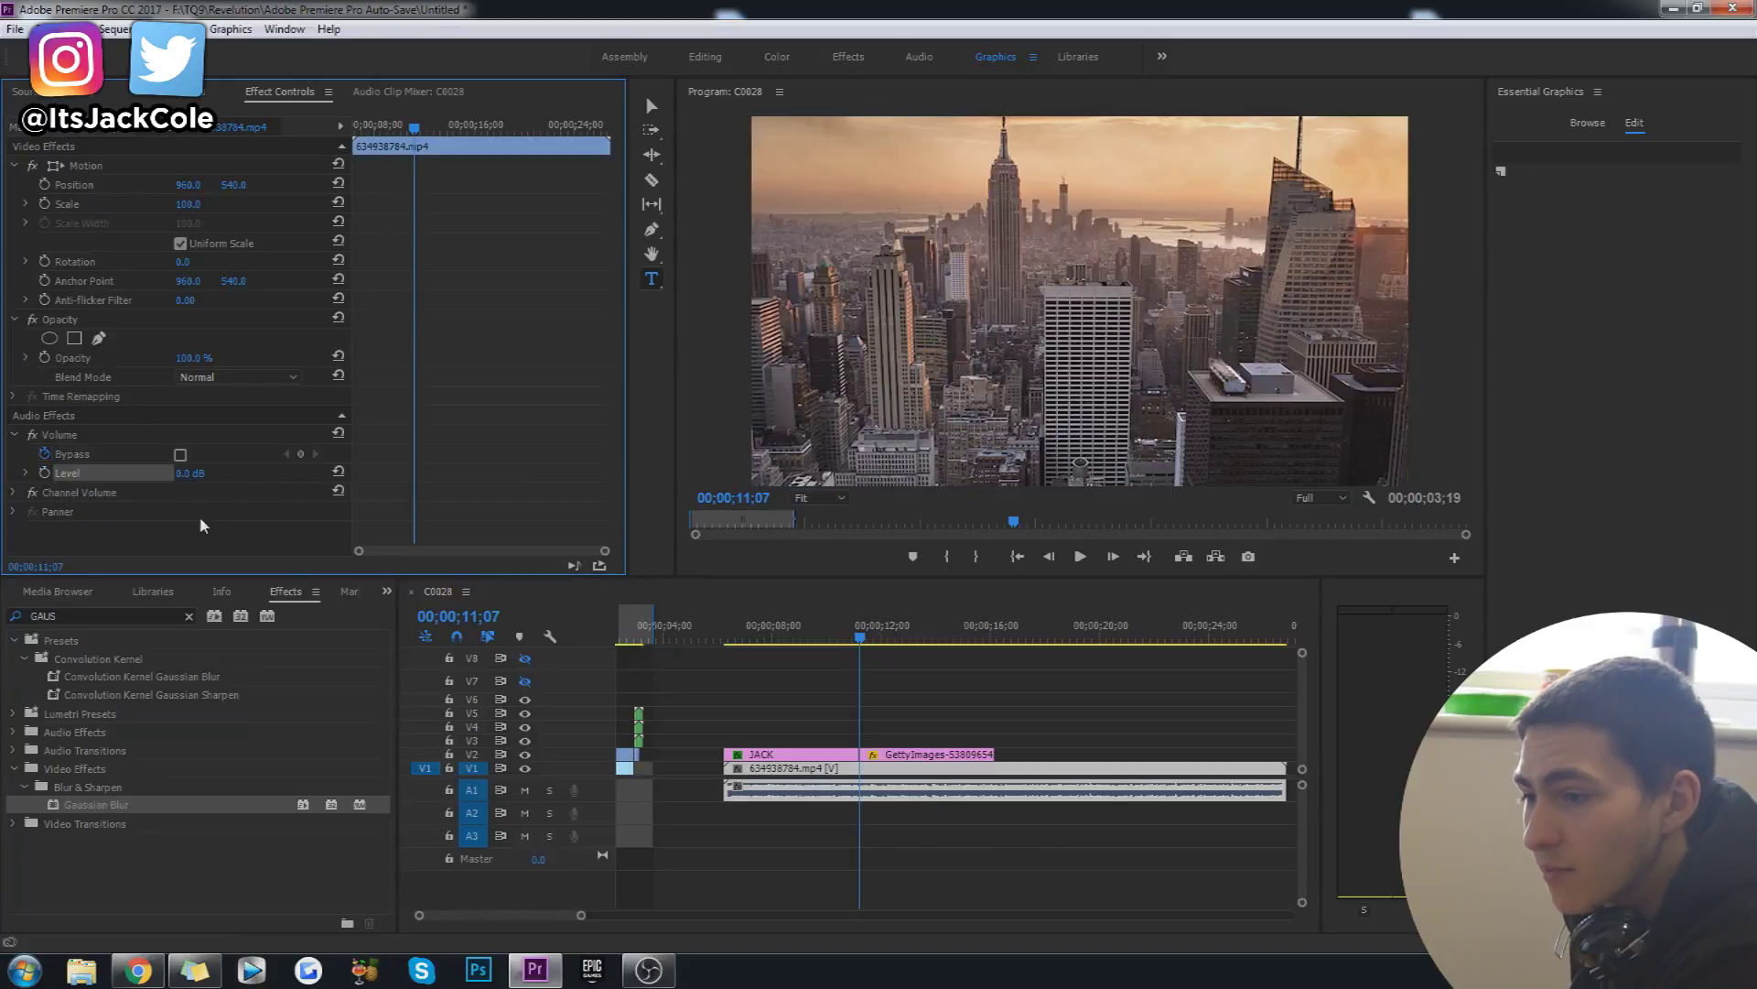
pyautogui.click(43, 472)
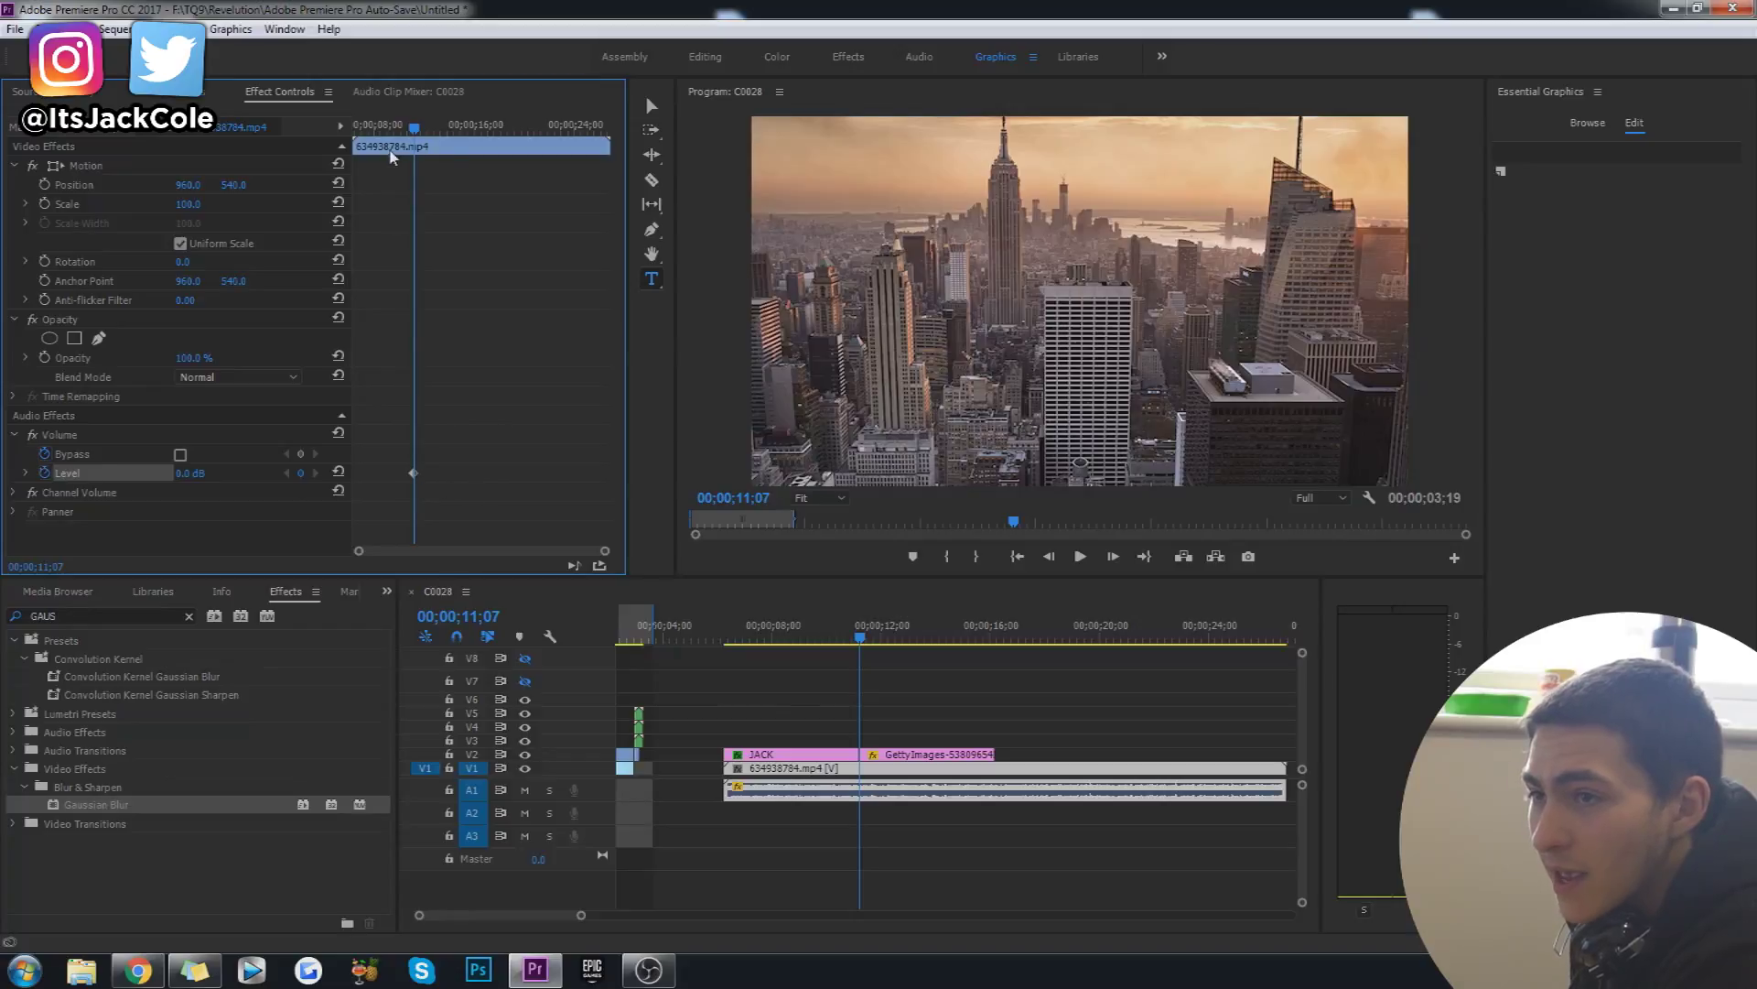
pyautogui.moveTo(416, 134); pyautogui.dragTo(420, 134)
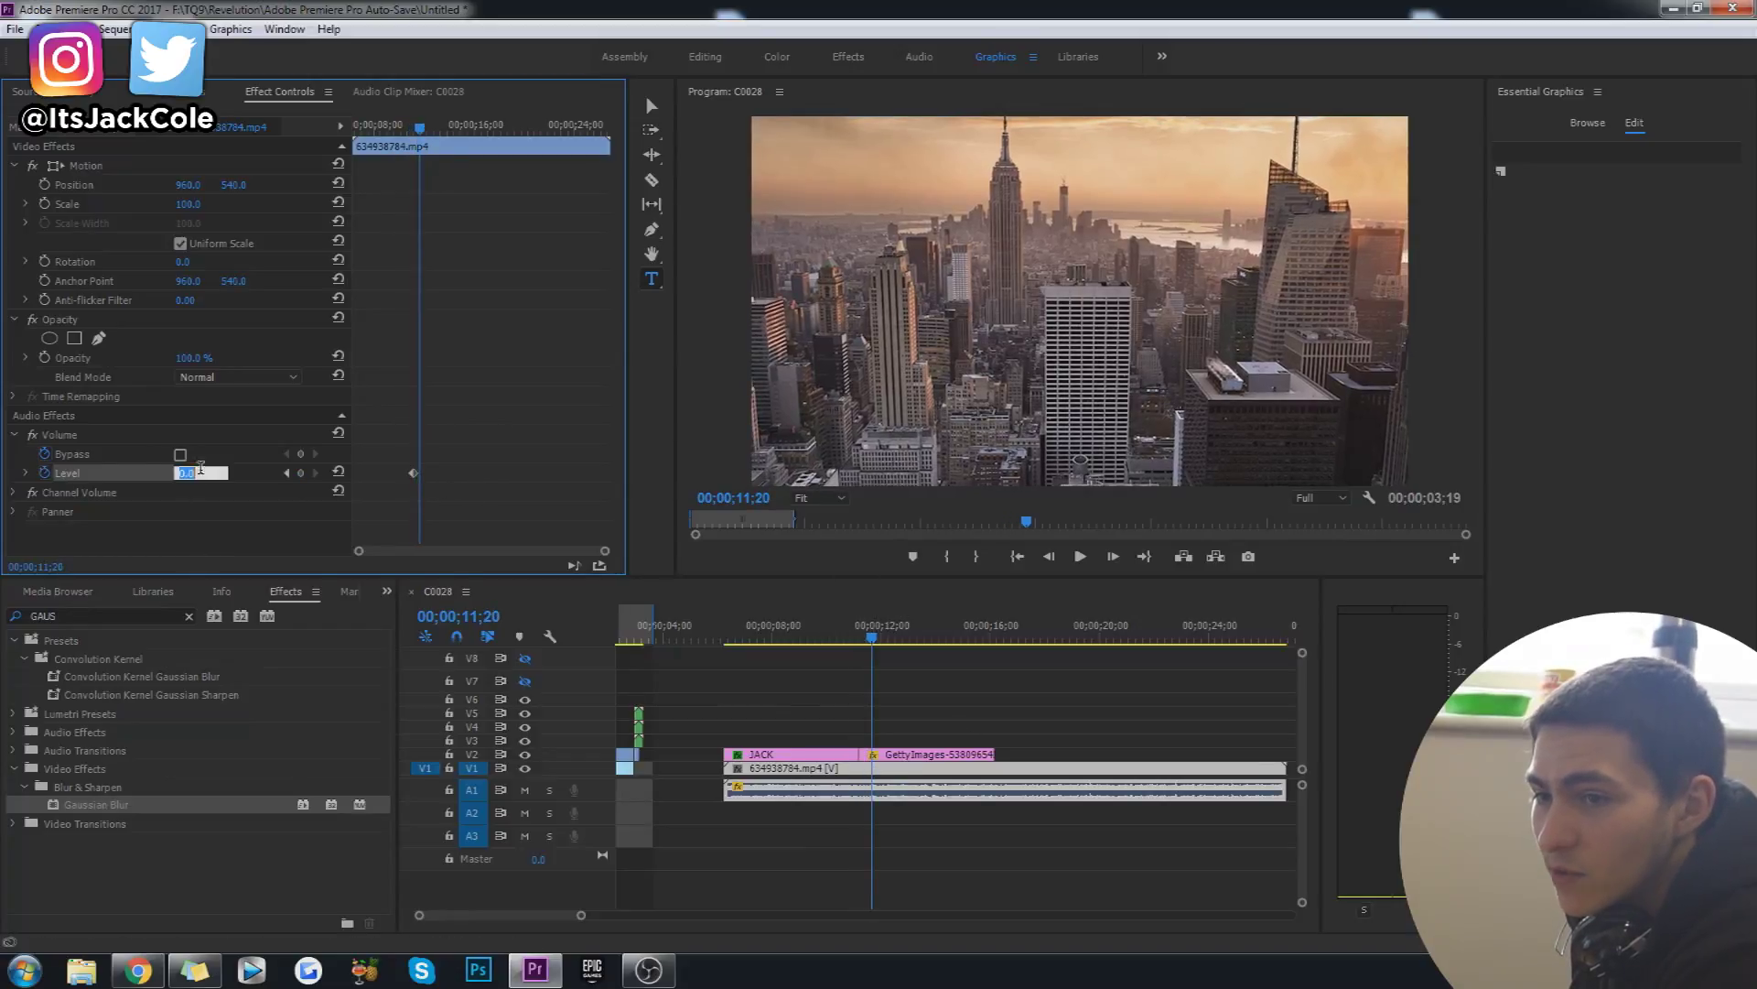
pyautogui.write('-25')
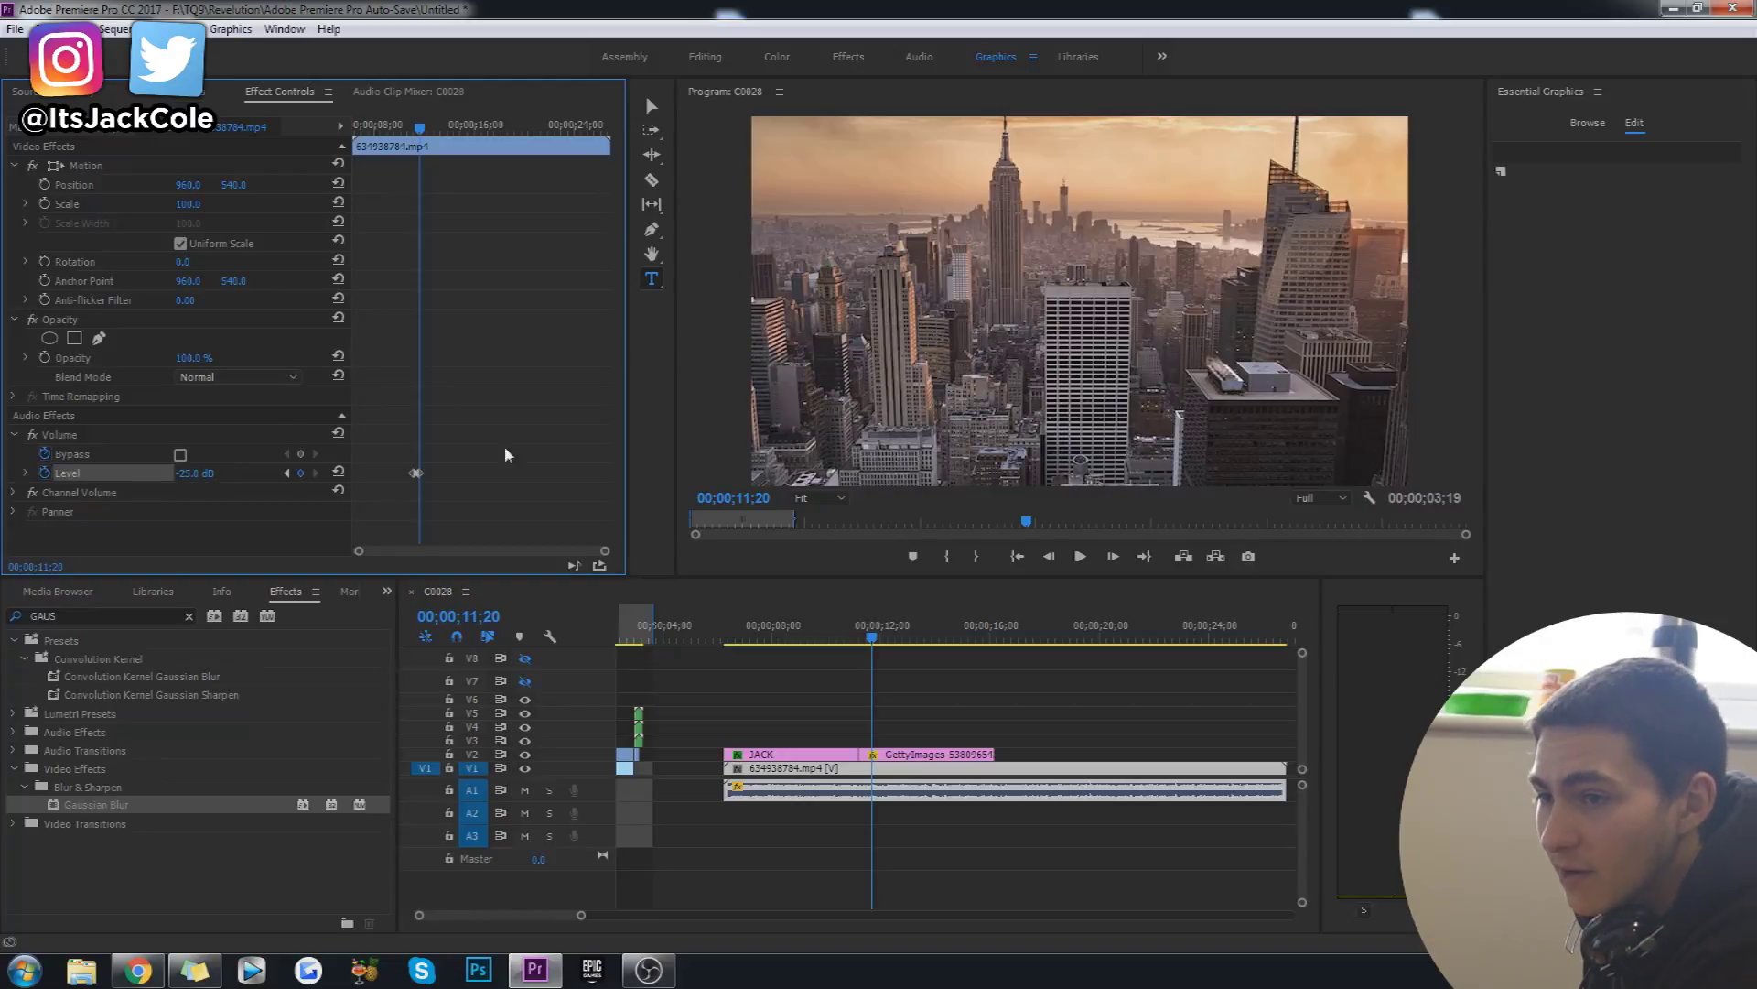
# Zoom in on the ducked section and play it back from 10;28
pyautogui.click(287, 473)
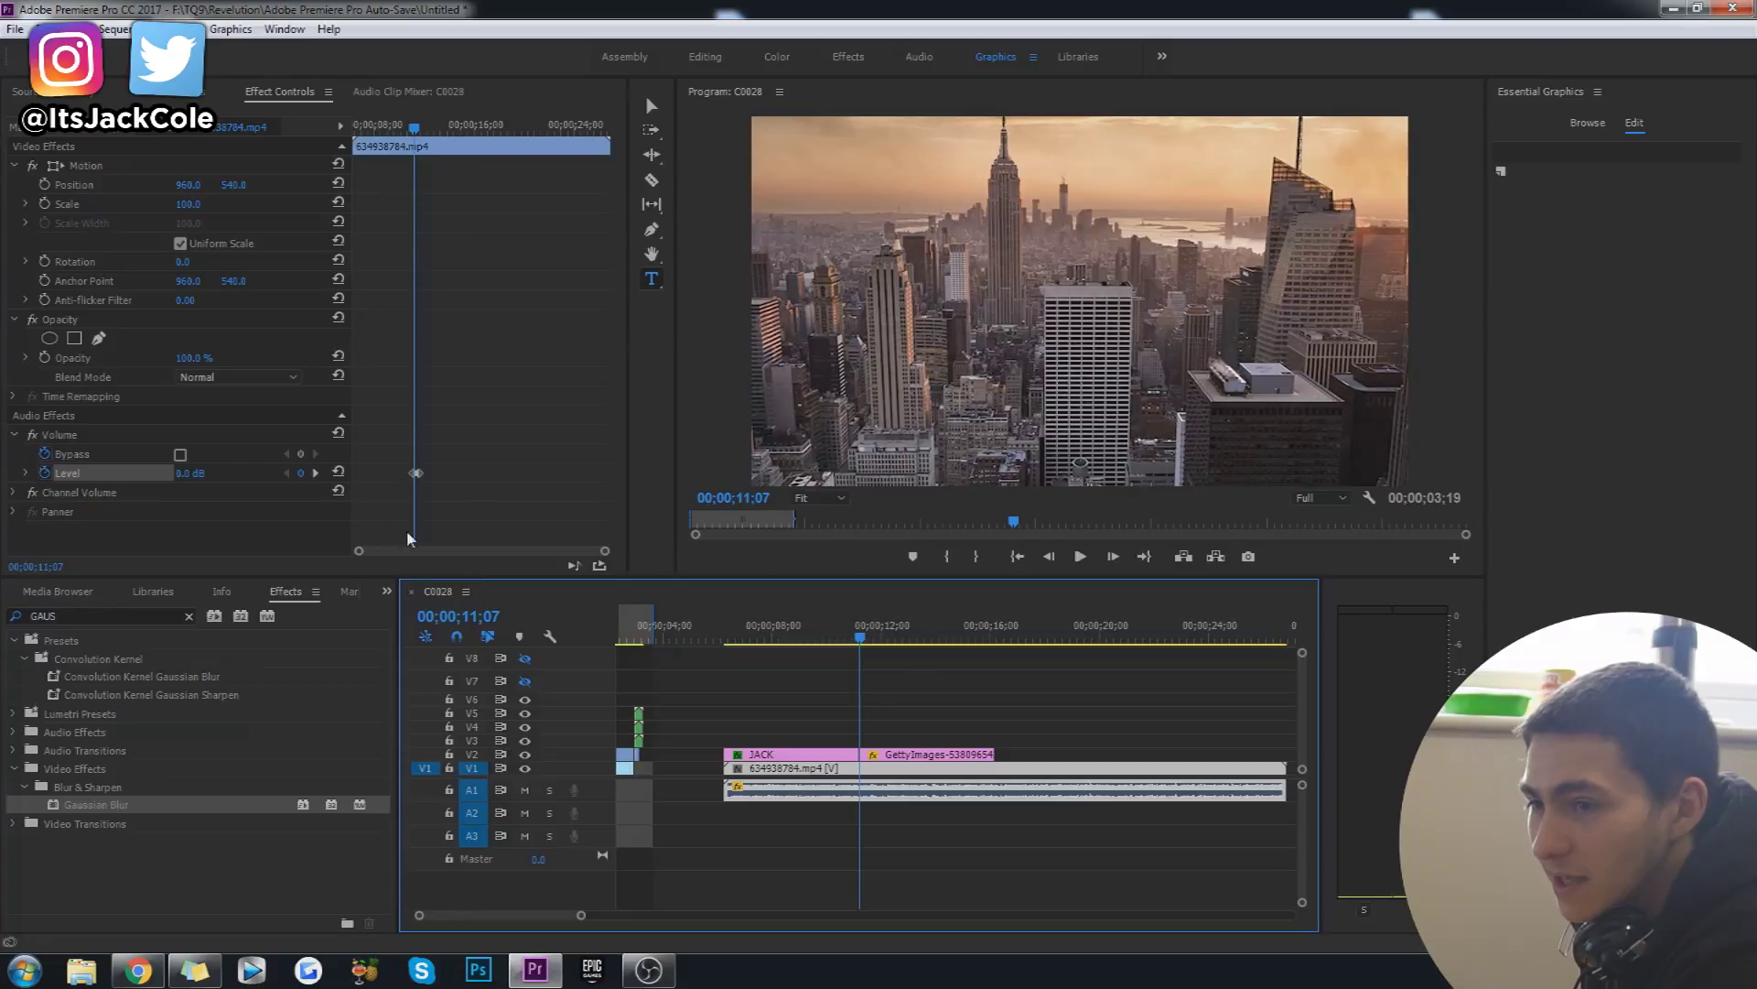
pyautogui.moveTo(361, 555); pyautogui.dragTo(430, 554)
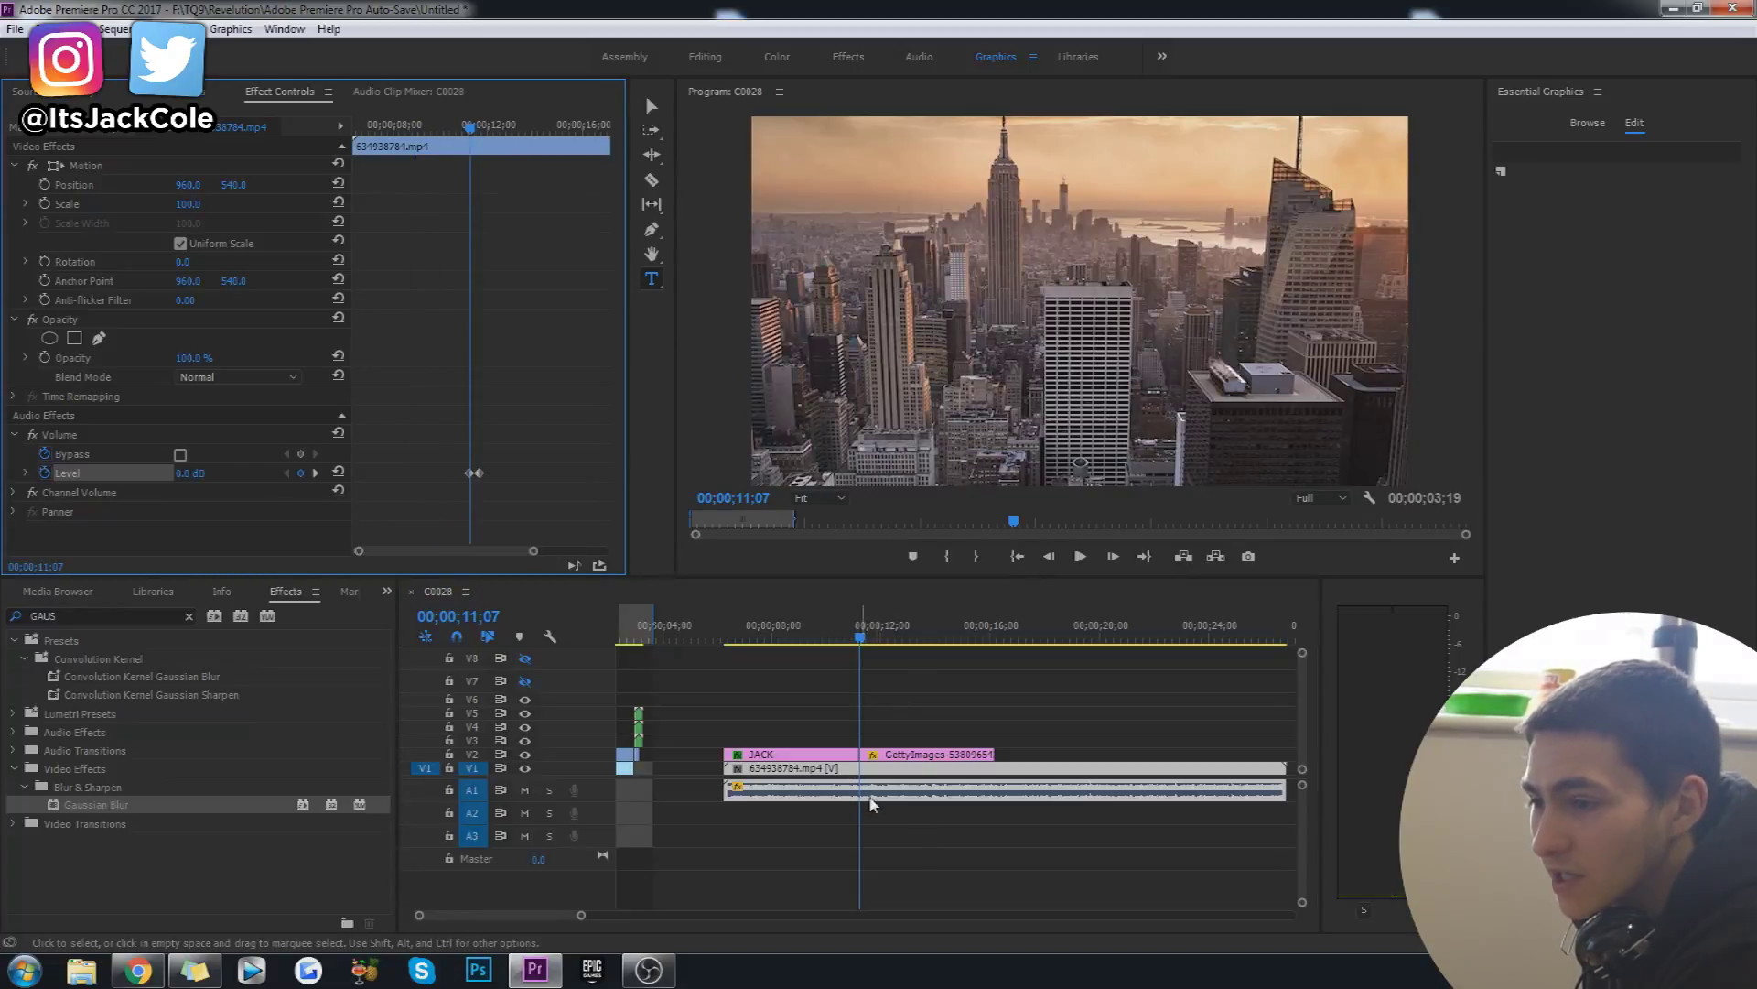
pyautogui.moveTo(417, 918)
pyautogui.mouseDown()
pyautogui.moveTo(462, 915)
pyautogui.moveTo(423, 915)
pyautogui.mouseUp()
pyautogui.press('space')
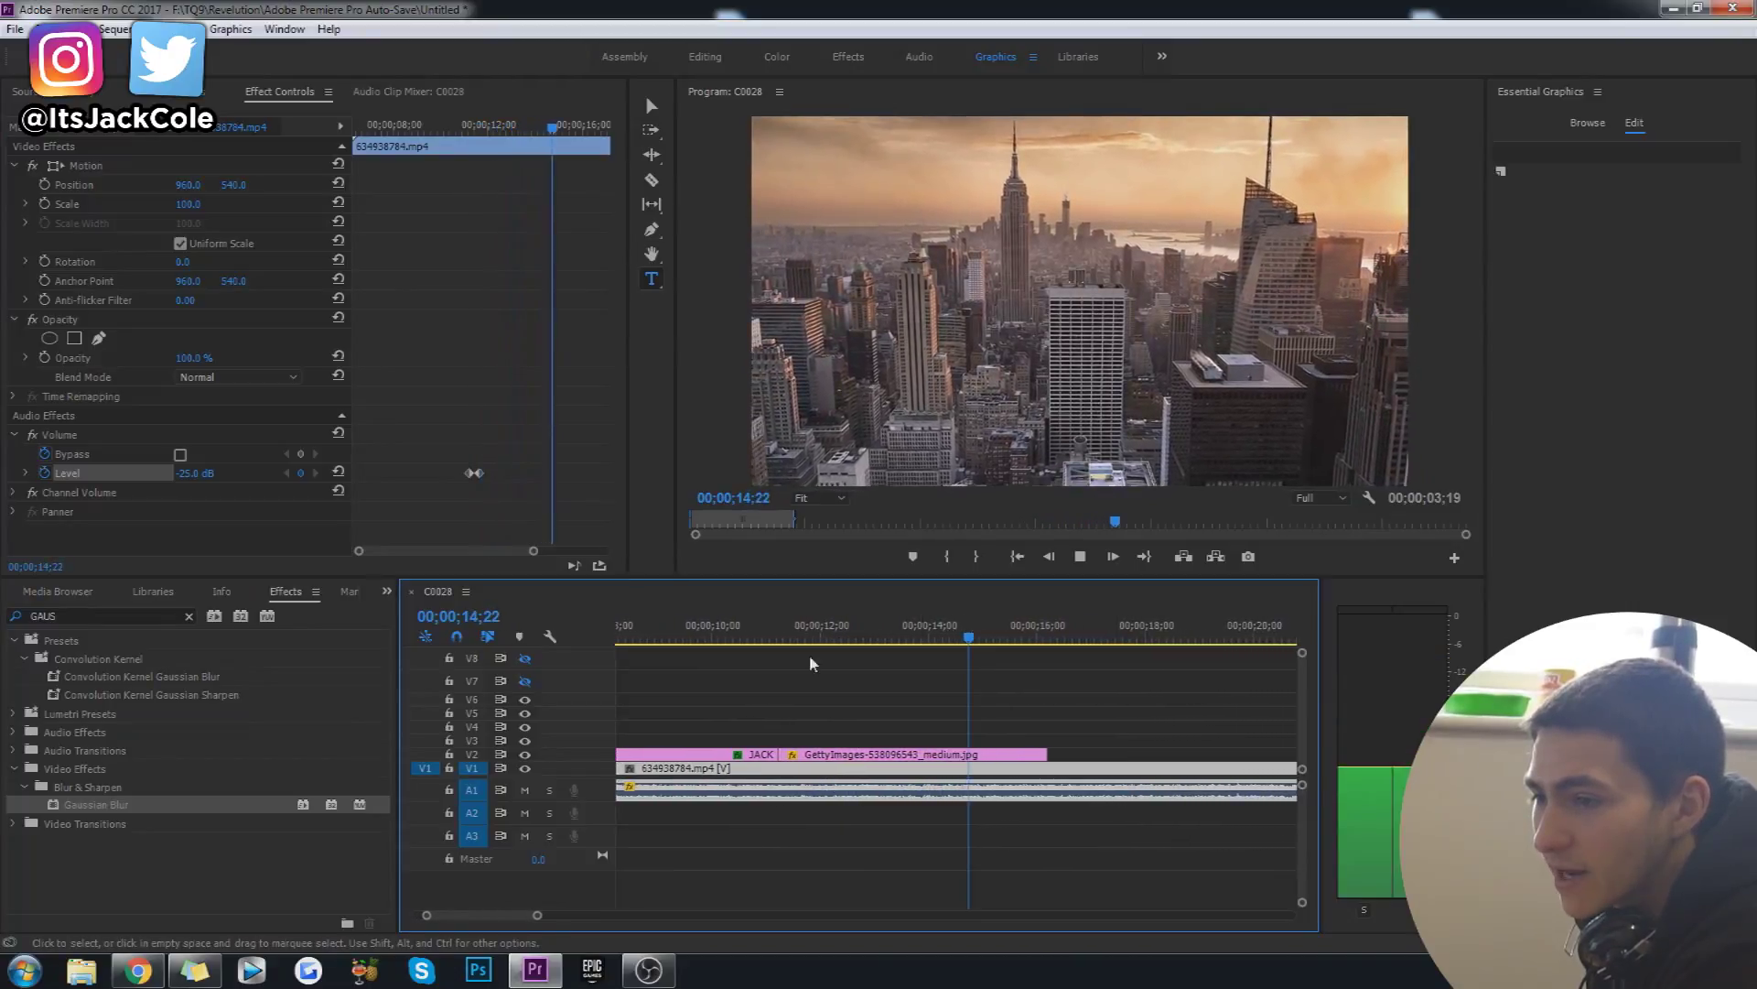
pyautogui.click(750, 639)
pyautogui.press('space')
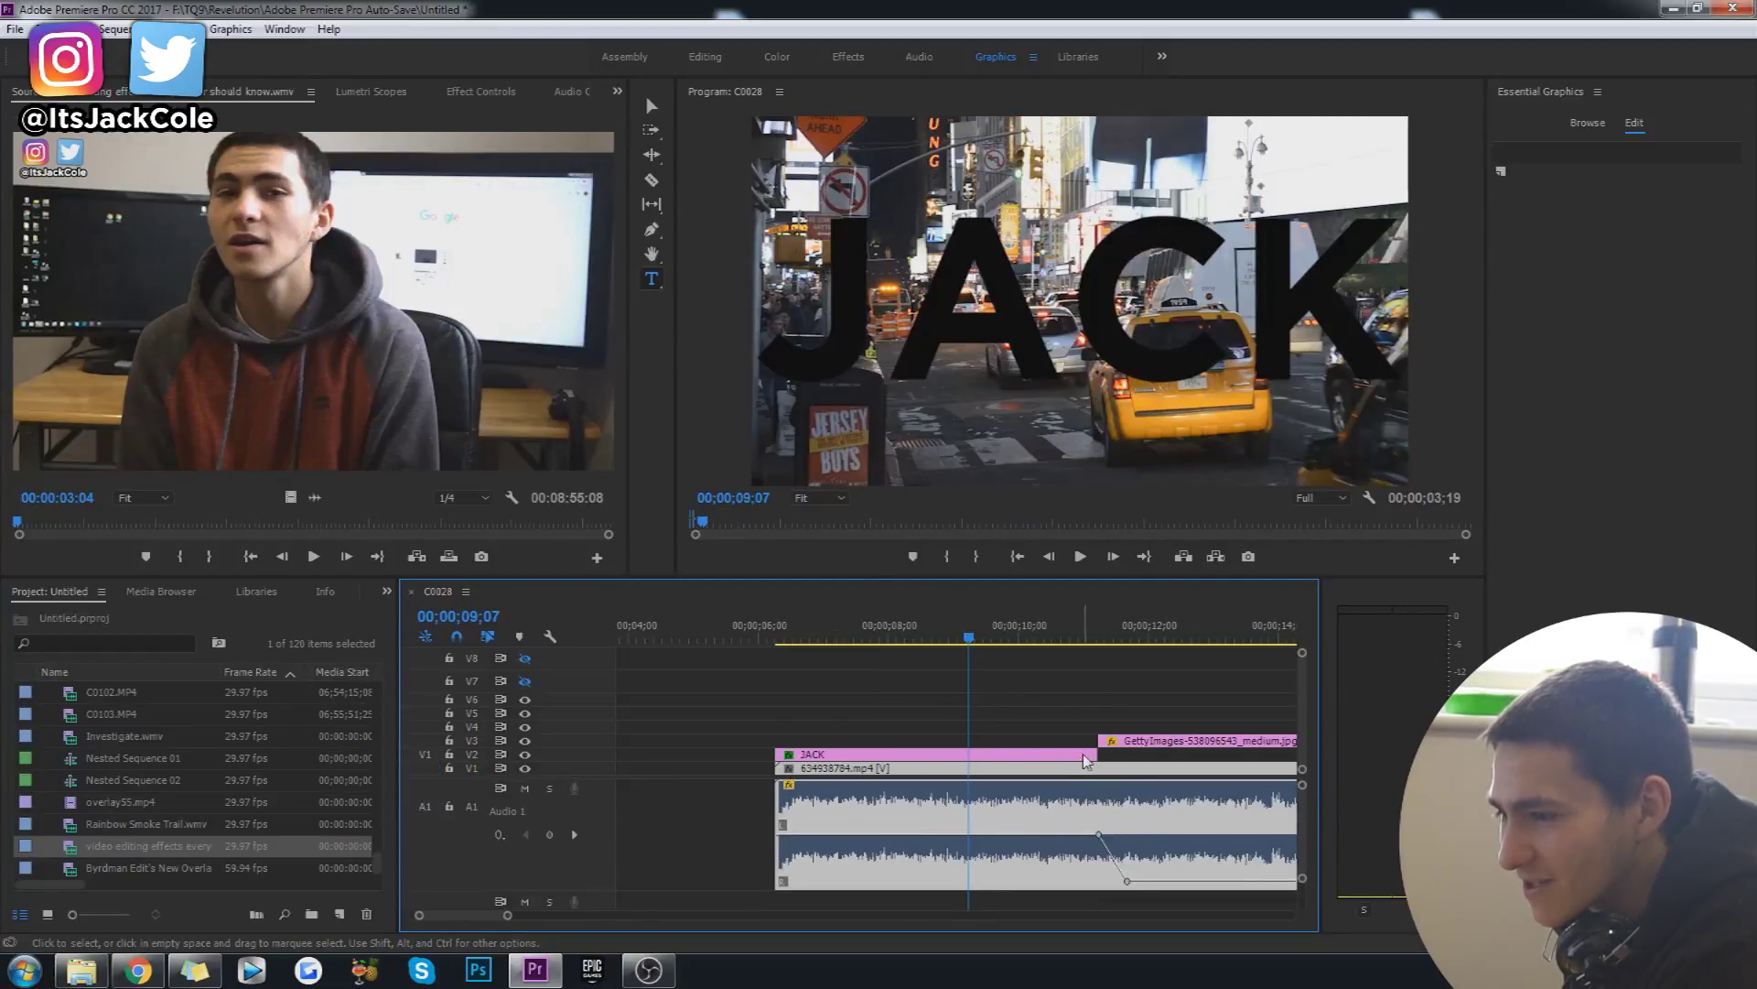
# Delete the V3/A3 talking-head clip that follows the skyline shot
pyautogui.click(1003, 632)
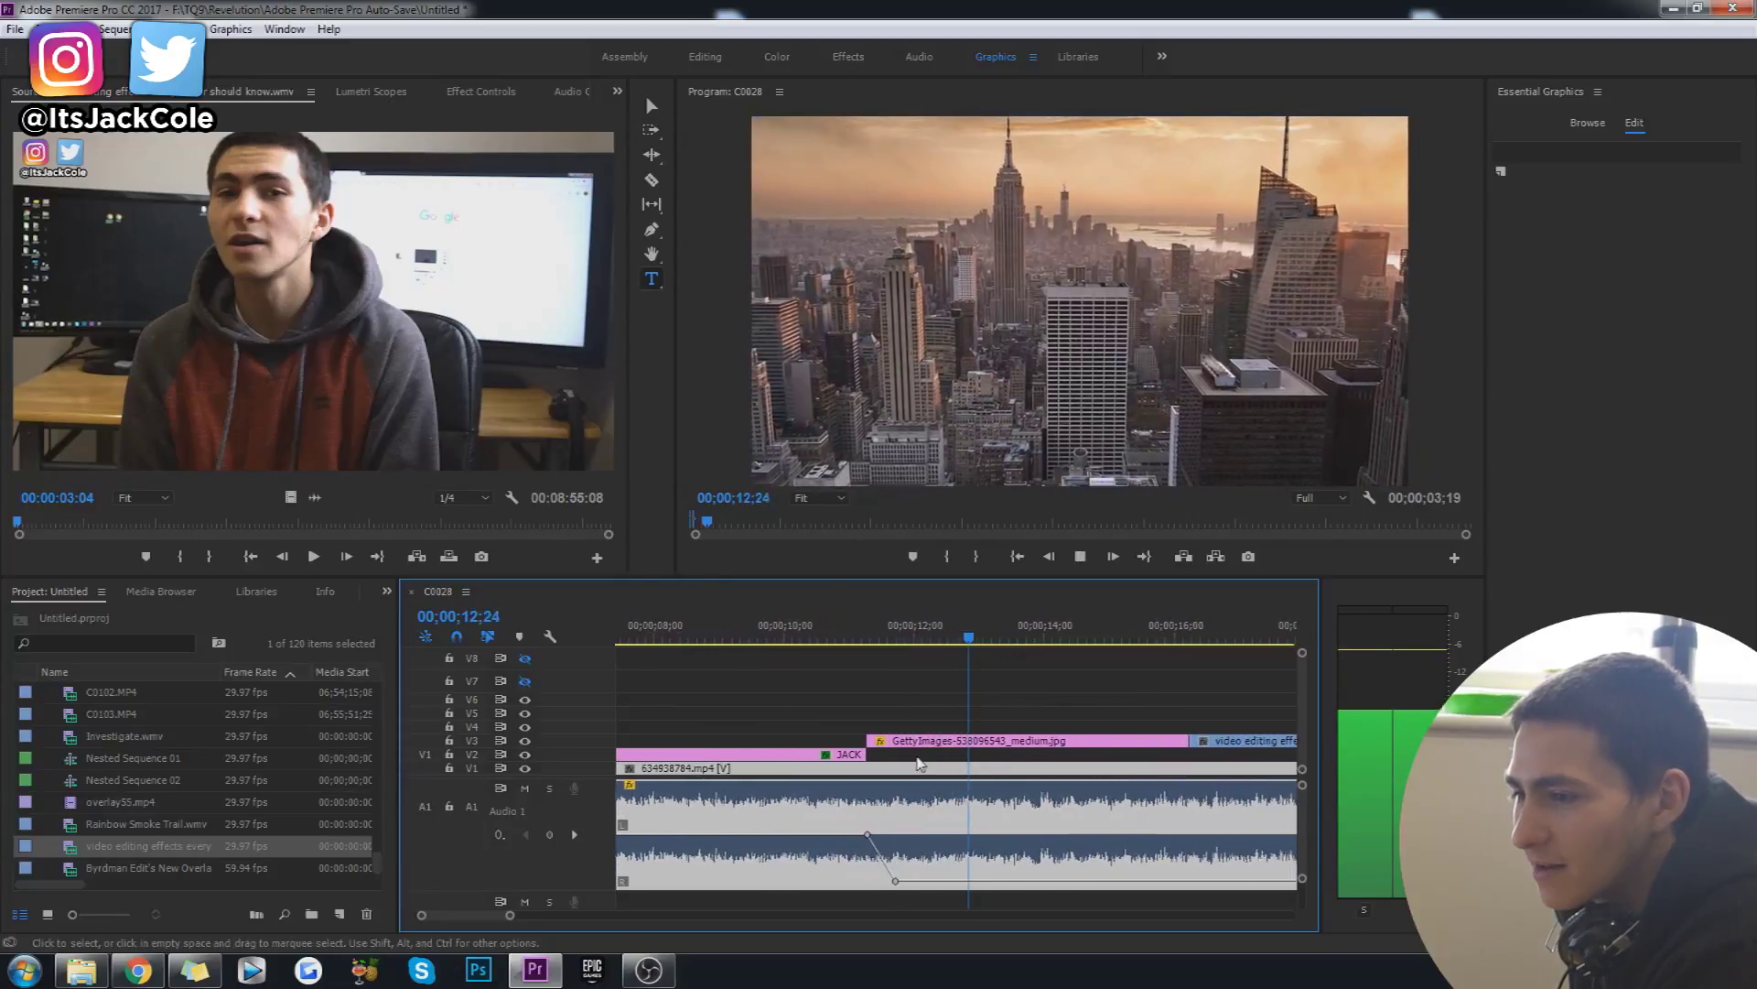
pyautogui.press('space')
pyautogui.press('space')
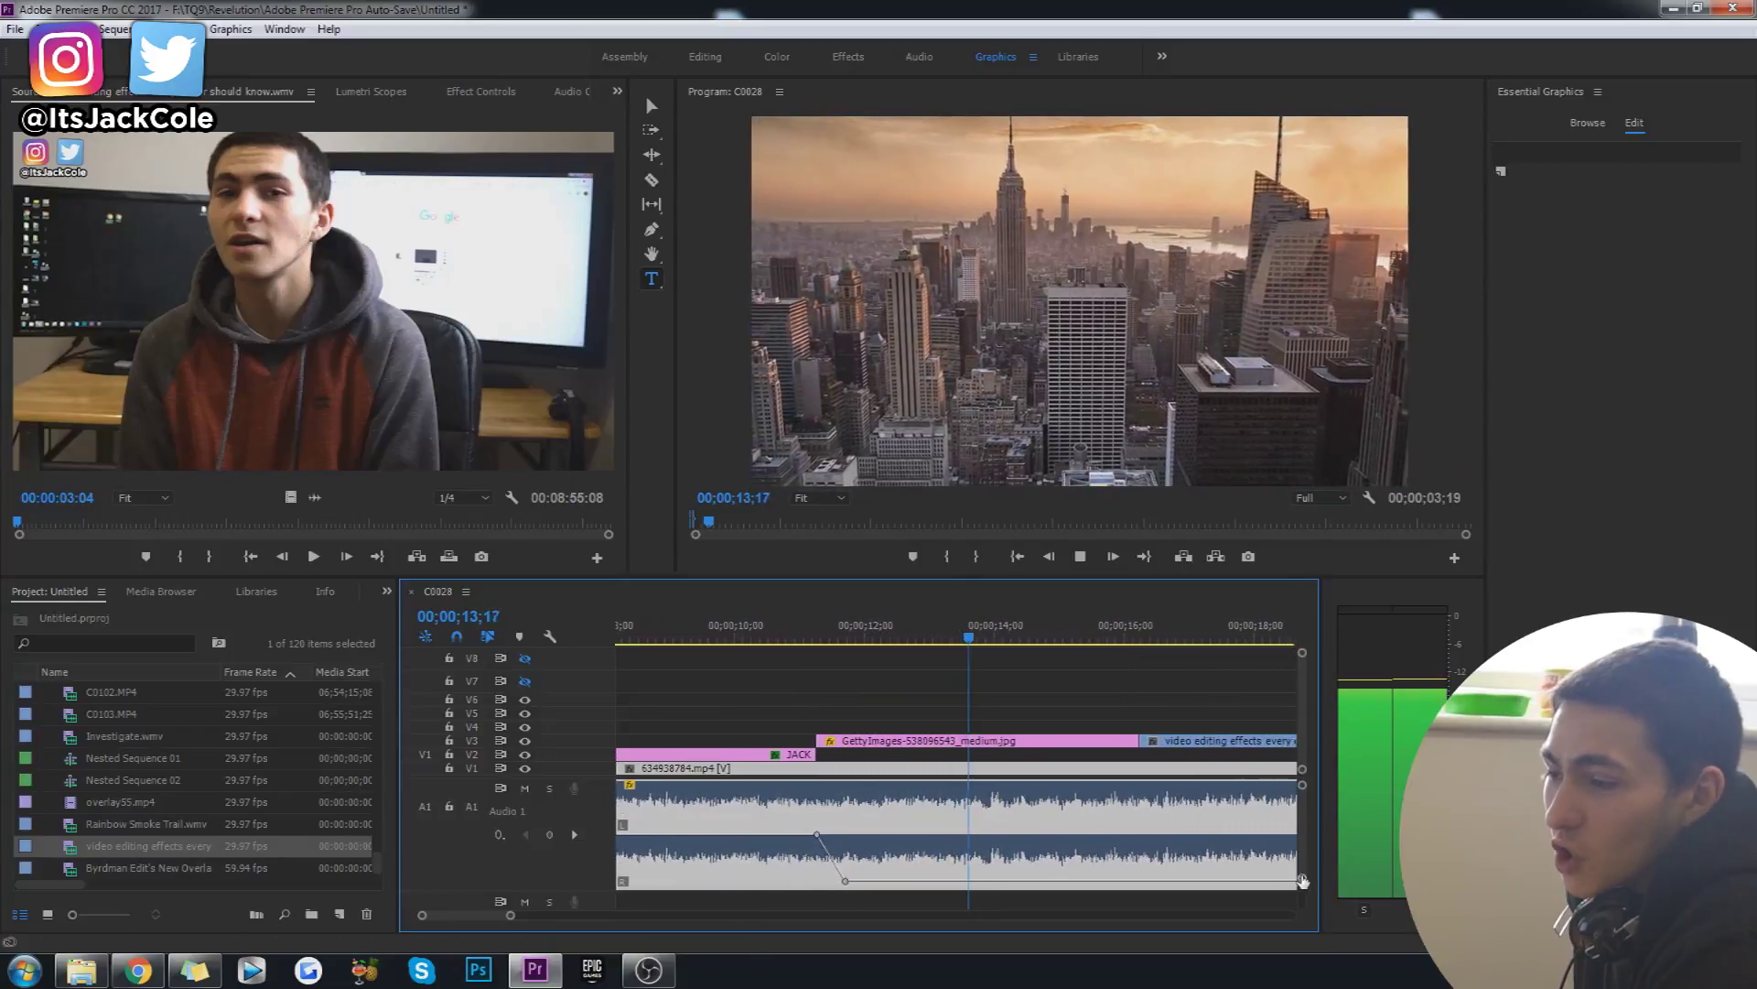
pyautogui.scroll(-3, 1286, 847)
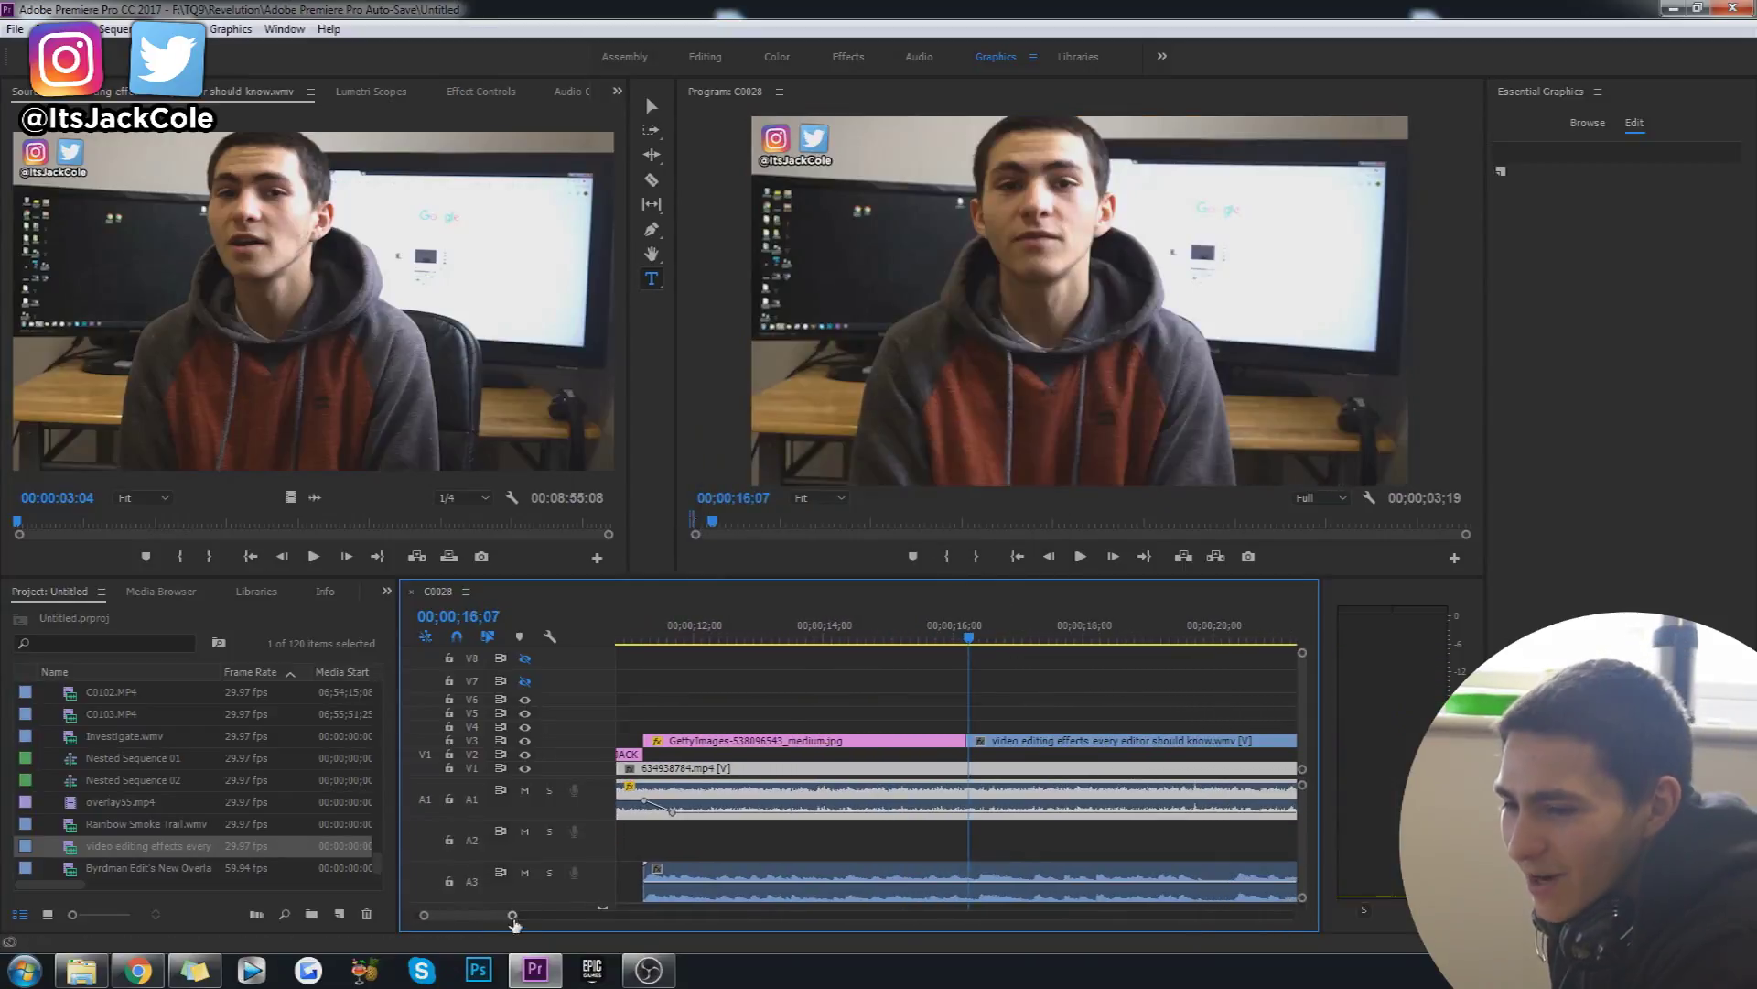
pyautogui.moveTo(511, 916)
pyautogui.mouseDown()
pyautogui.moveTo(622, 916)
pyautogui.moveTo(588, 916)
pyautogui.mouseUp()
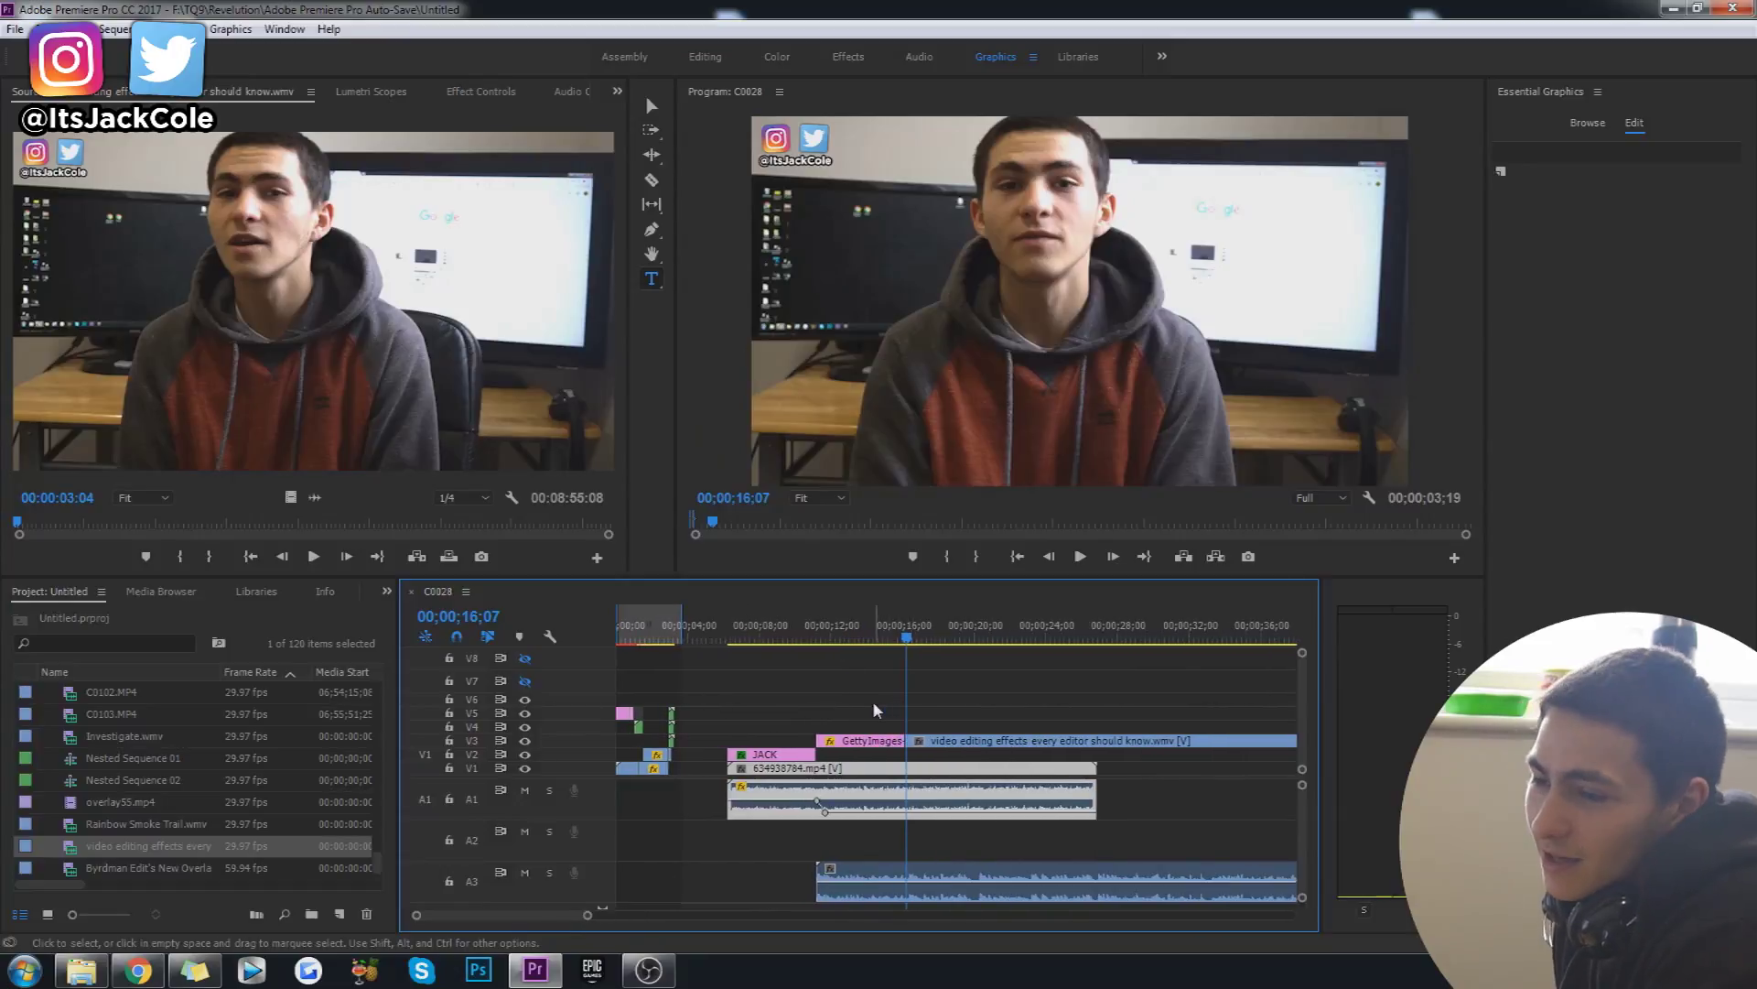
pyautogui.click(908, 868)
pyautogui.press('Delete')
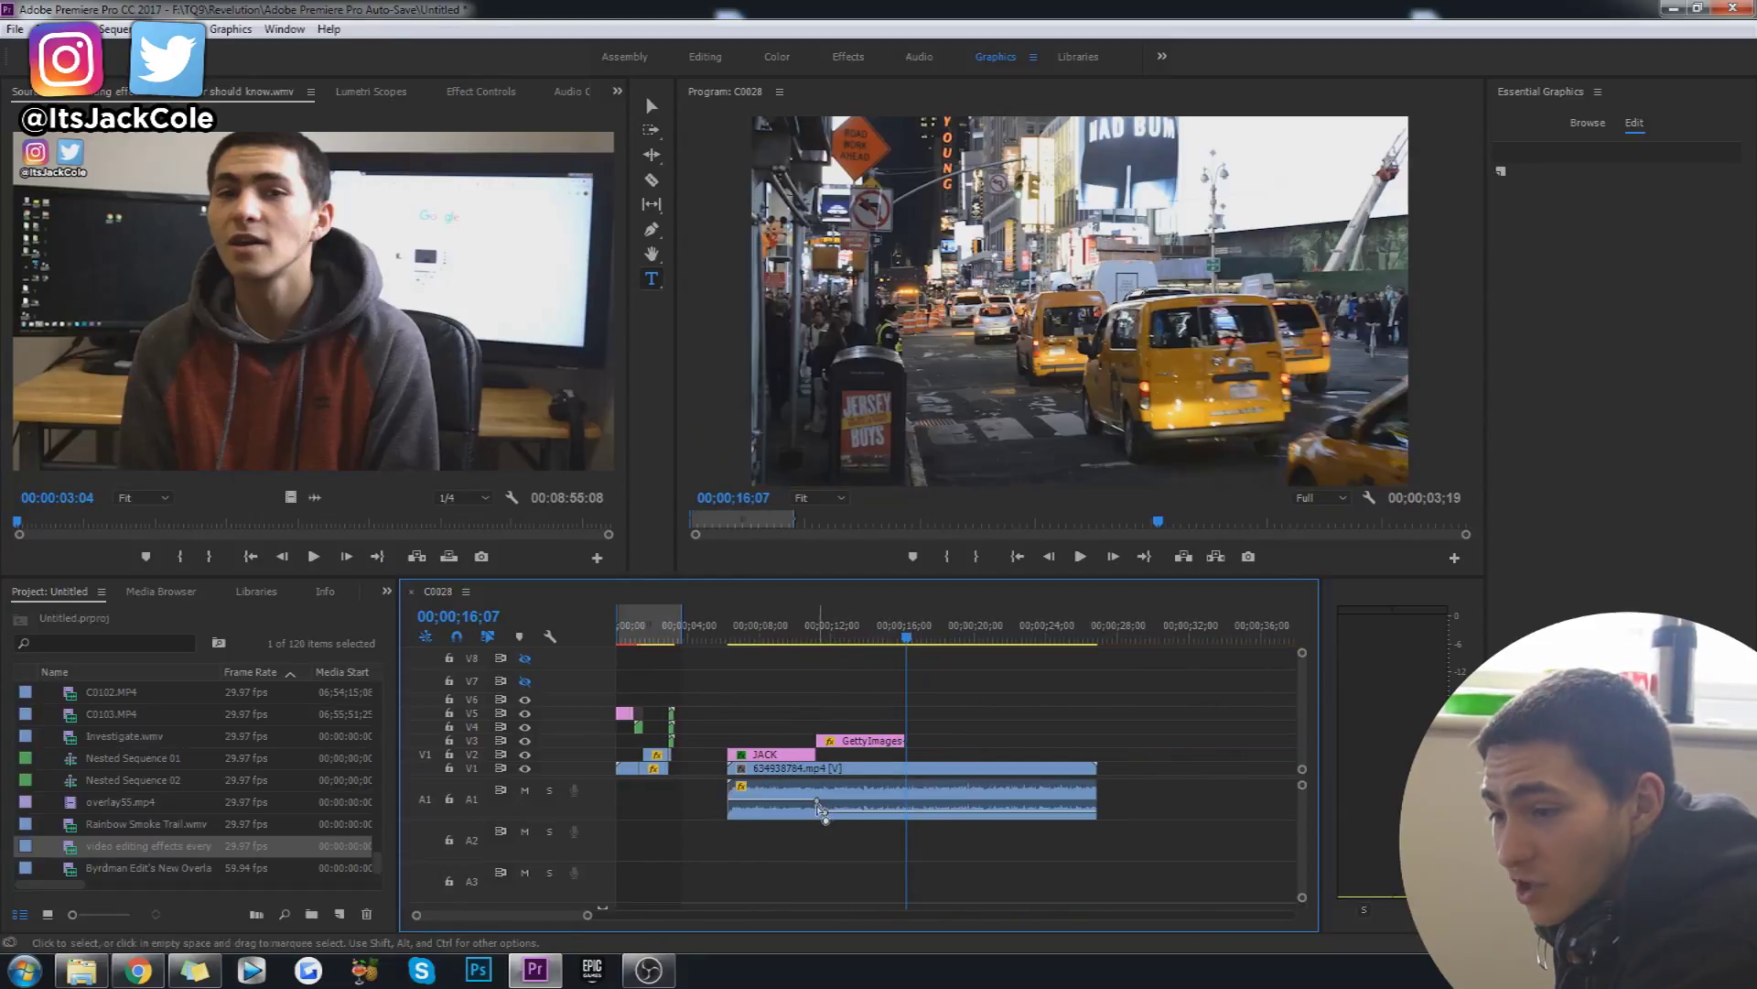
# Raise the street audio's ducked keyframe to -13.79 dB, save, and drop the flower clip onto V1
pyautogui.moveTo(825, 812)
pyautogui.mouseDown()
pyautogui.moveTo(845, 787)
pyautogui.moveTo(826, 811)
pyautogui.mouseUp()
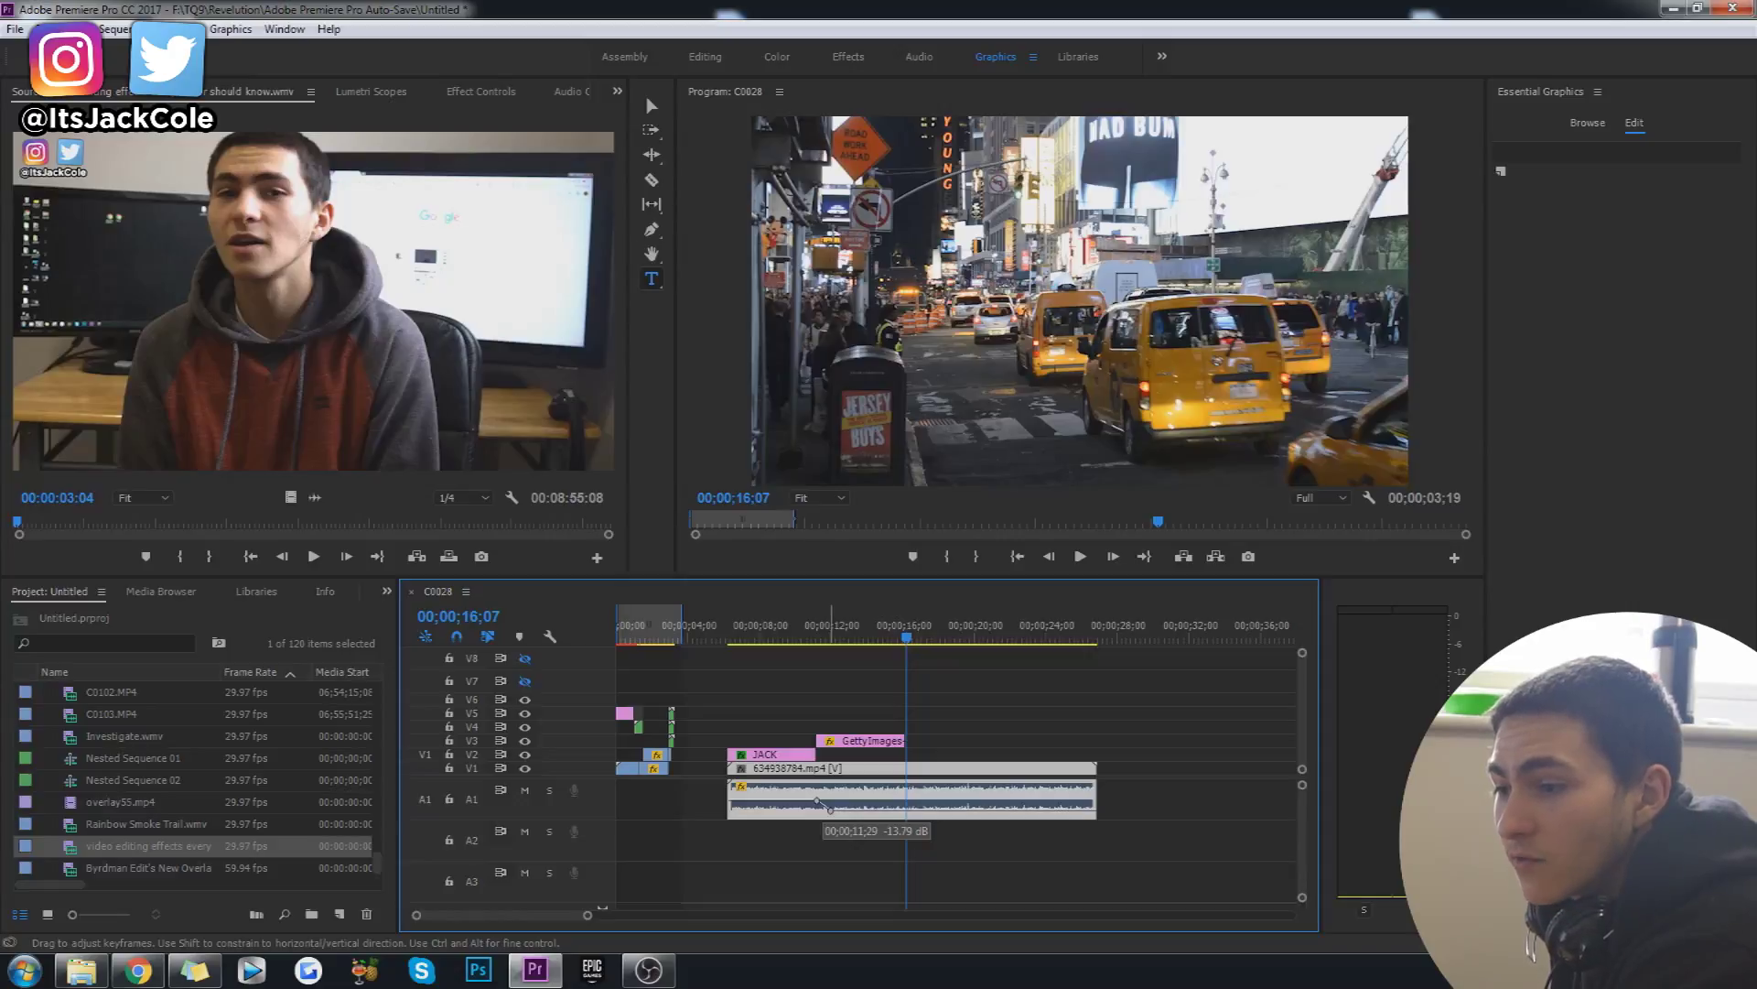
pyautogui.moveTo(829, 809); pyautogui.dragTo(831, 811)
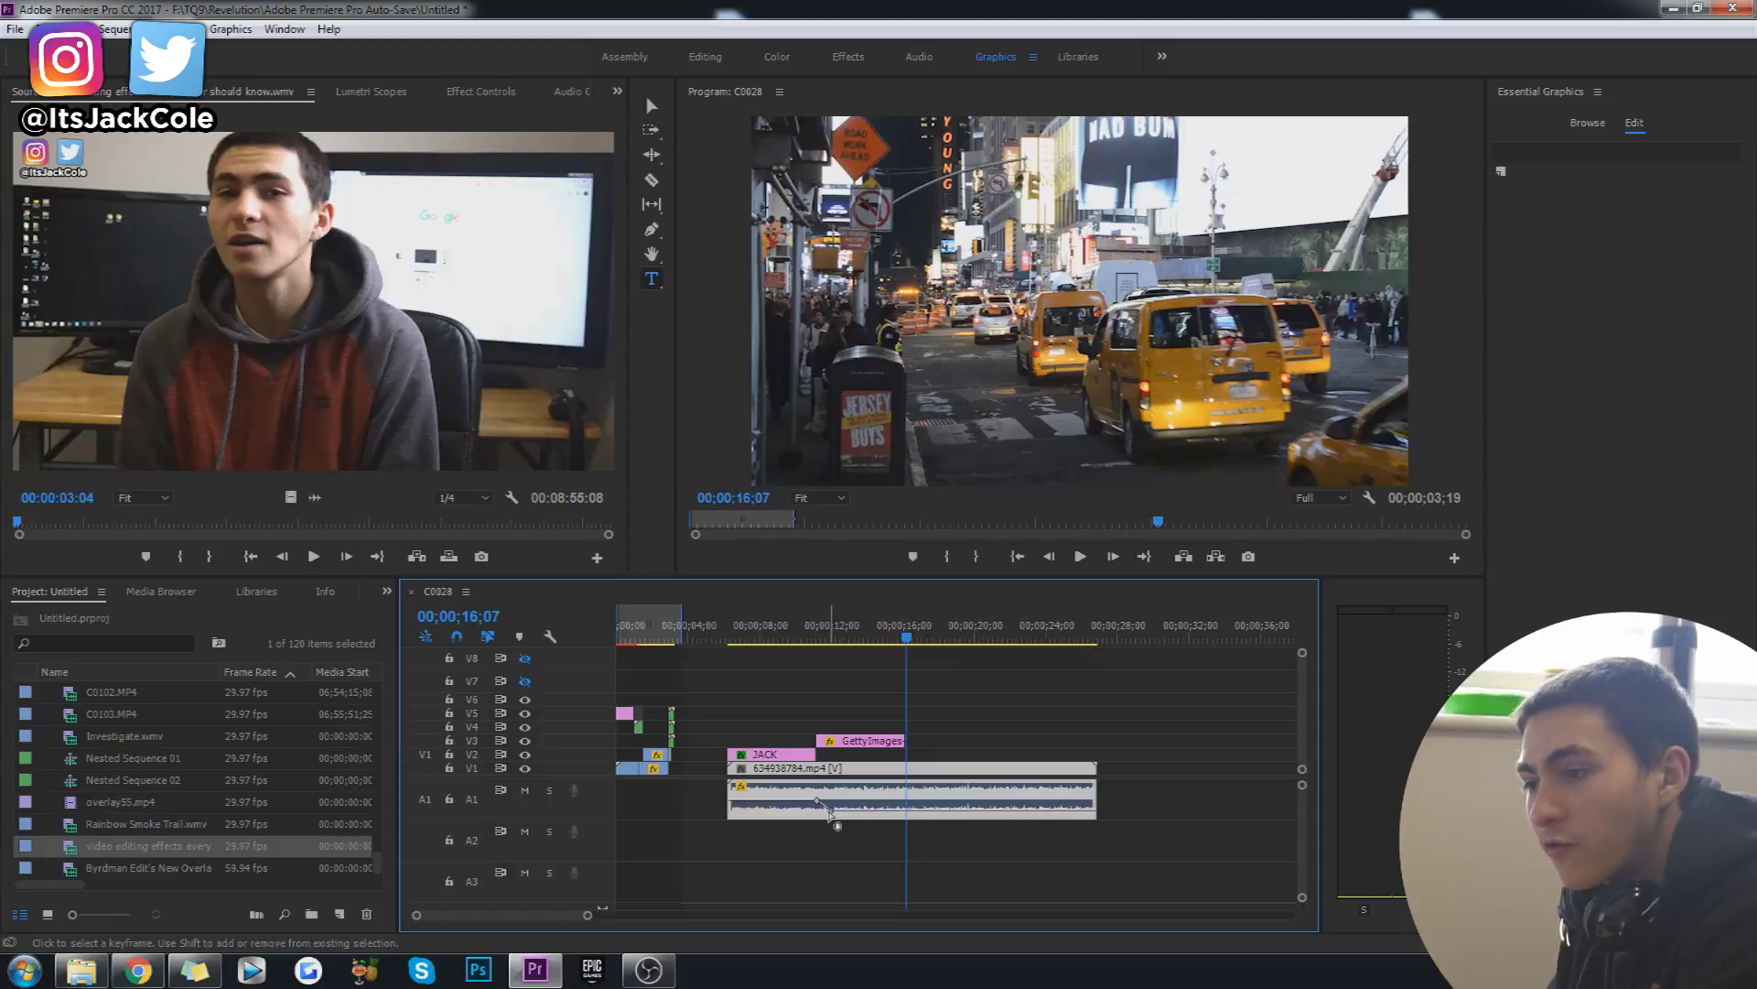
pyautogui.click(802, 627)
pyautogui.press('space')
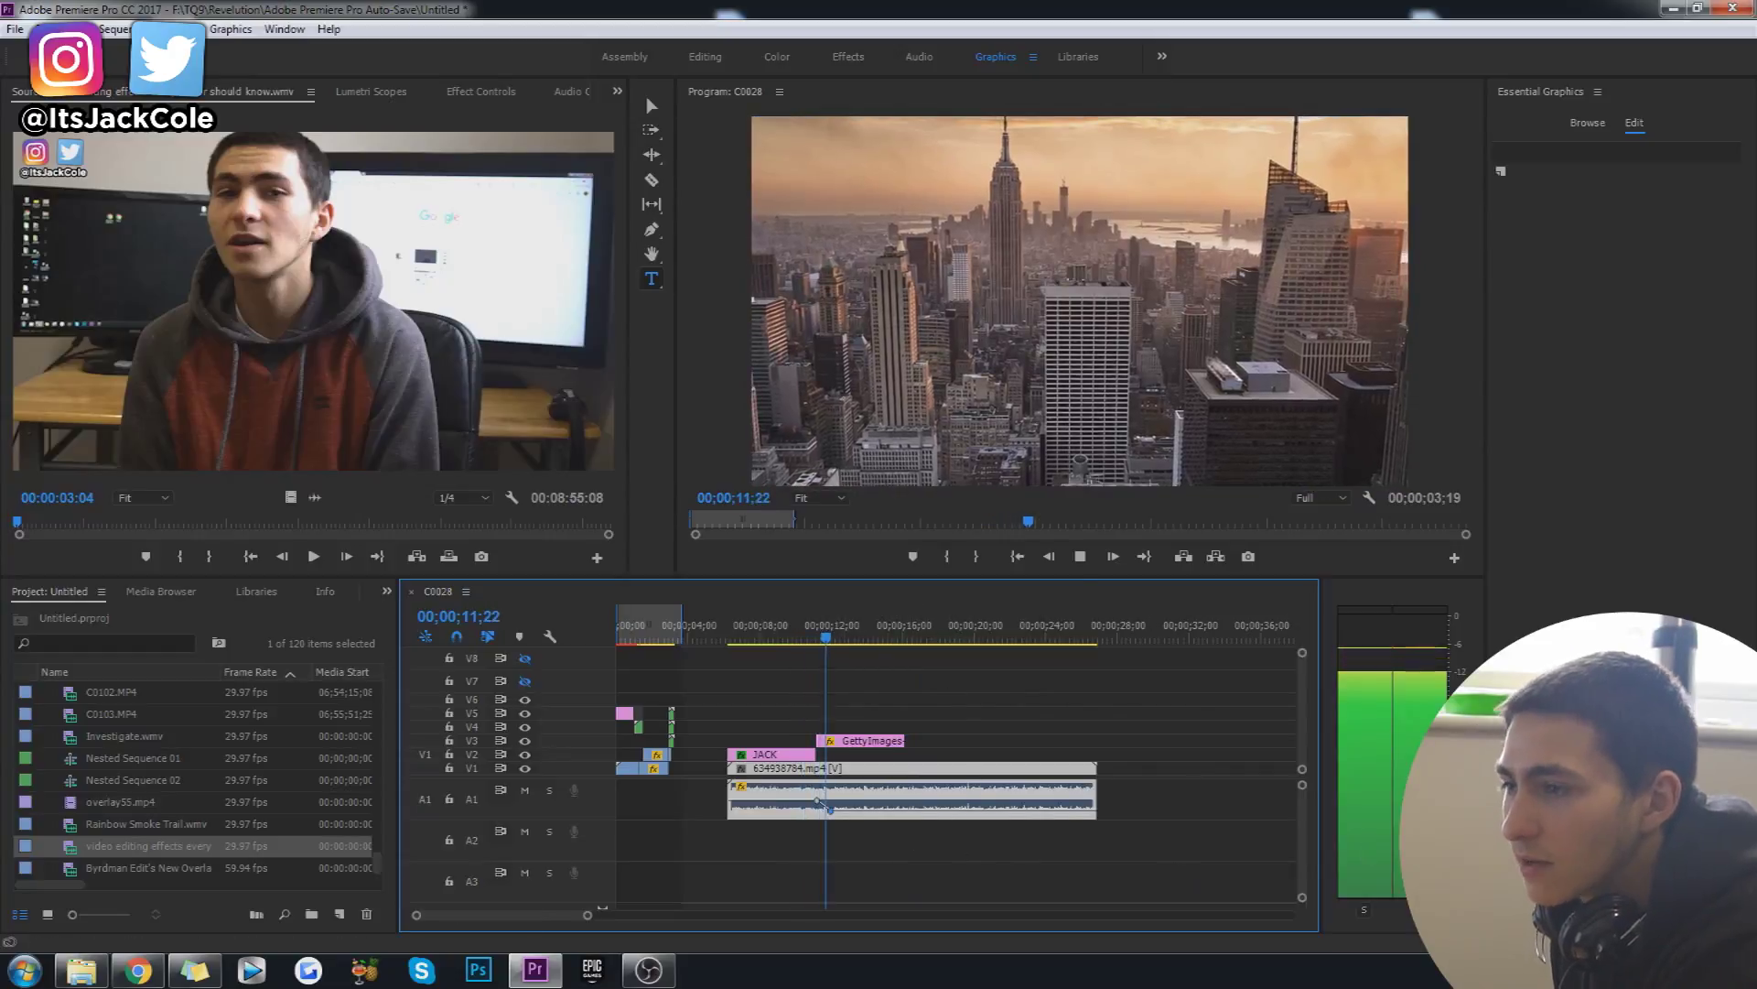
pyautogui.hotkey('ctrl', 's')
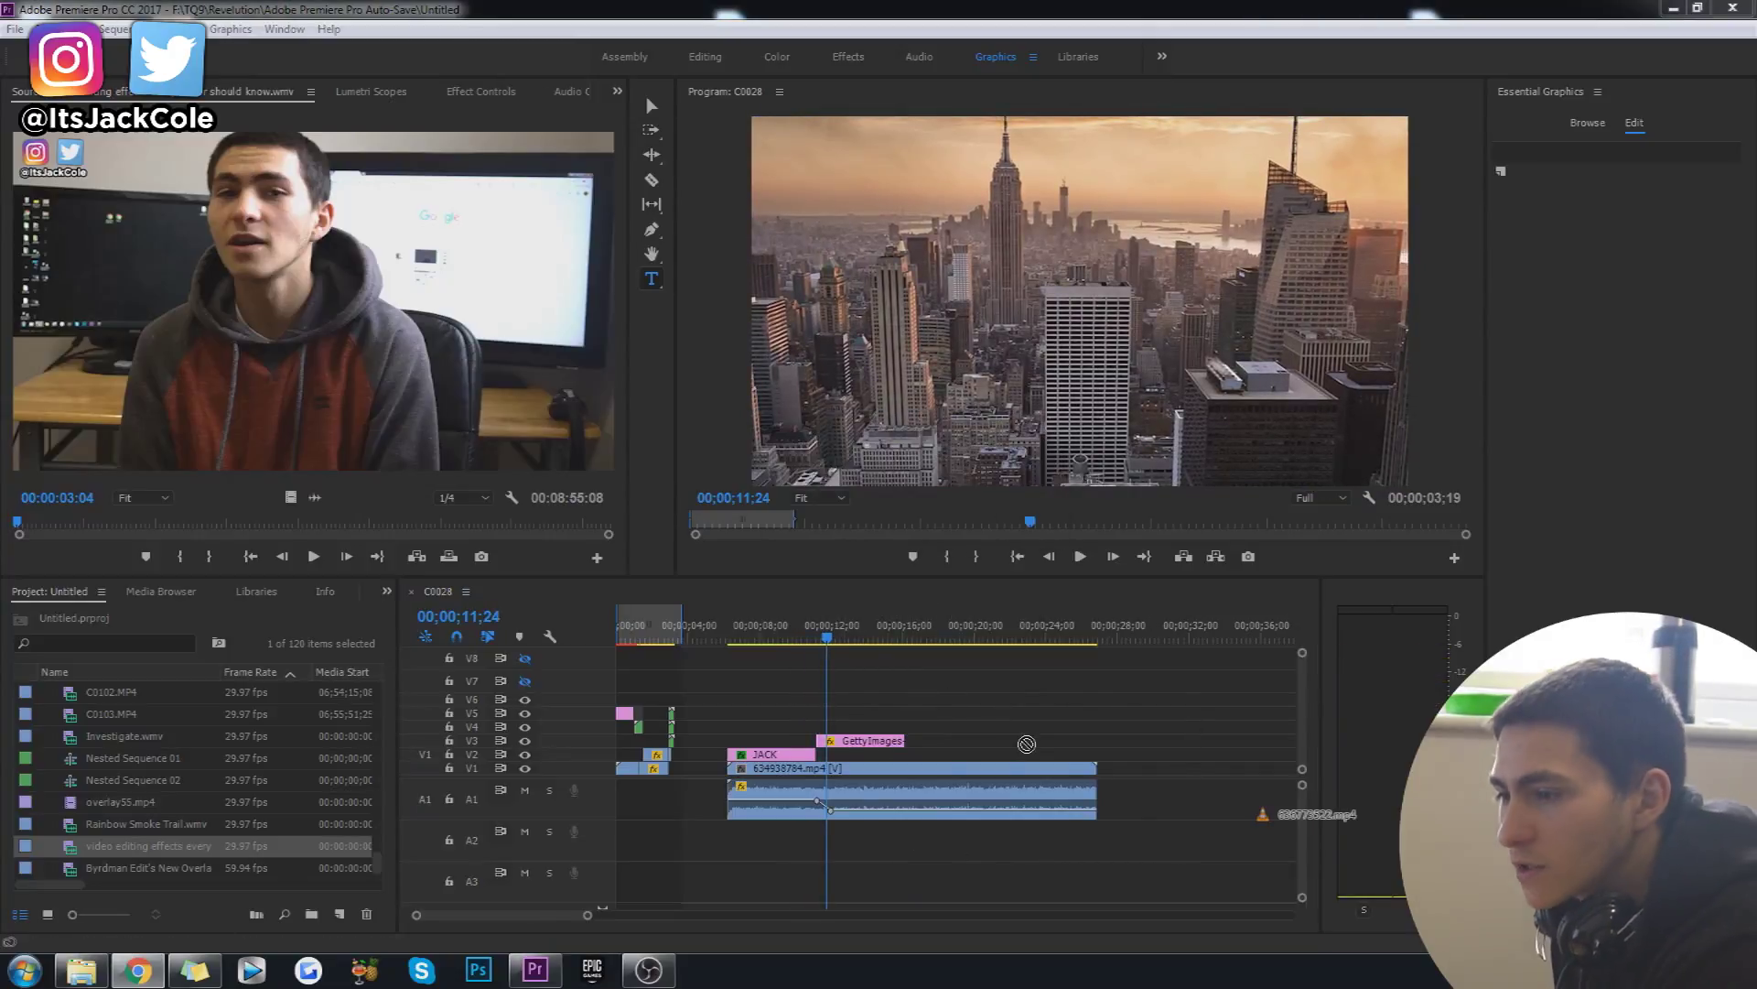
pyautogui.moveTo(1027, 744); pyautogui.dragTo(745, 793)
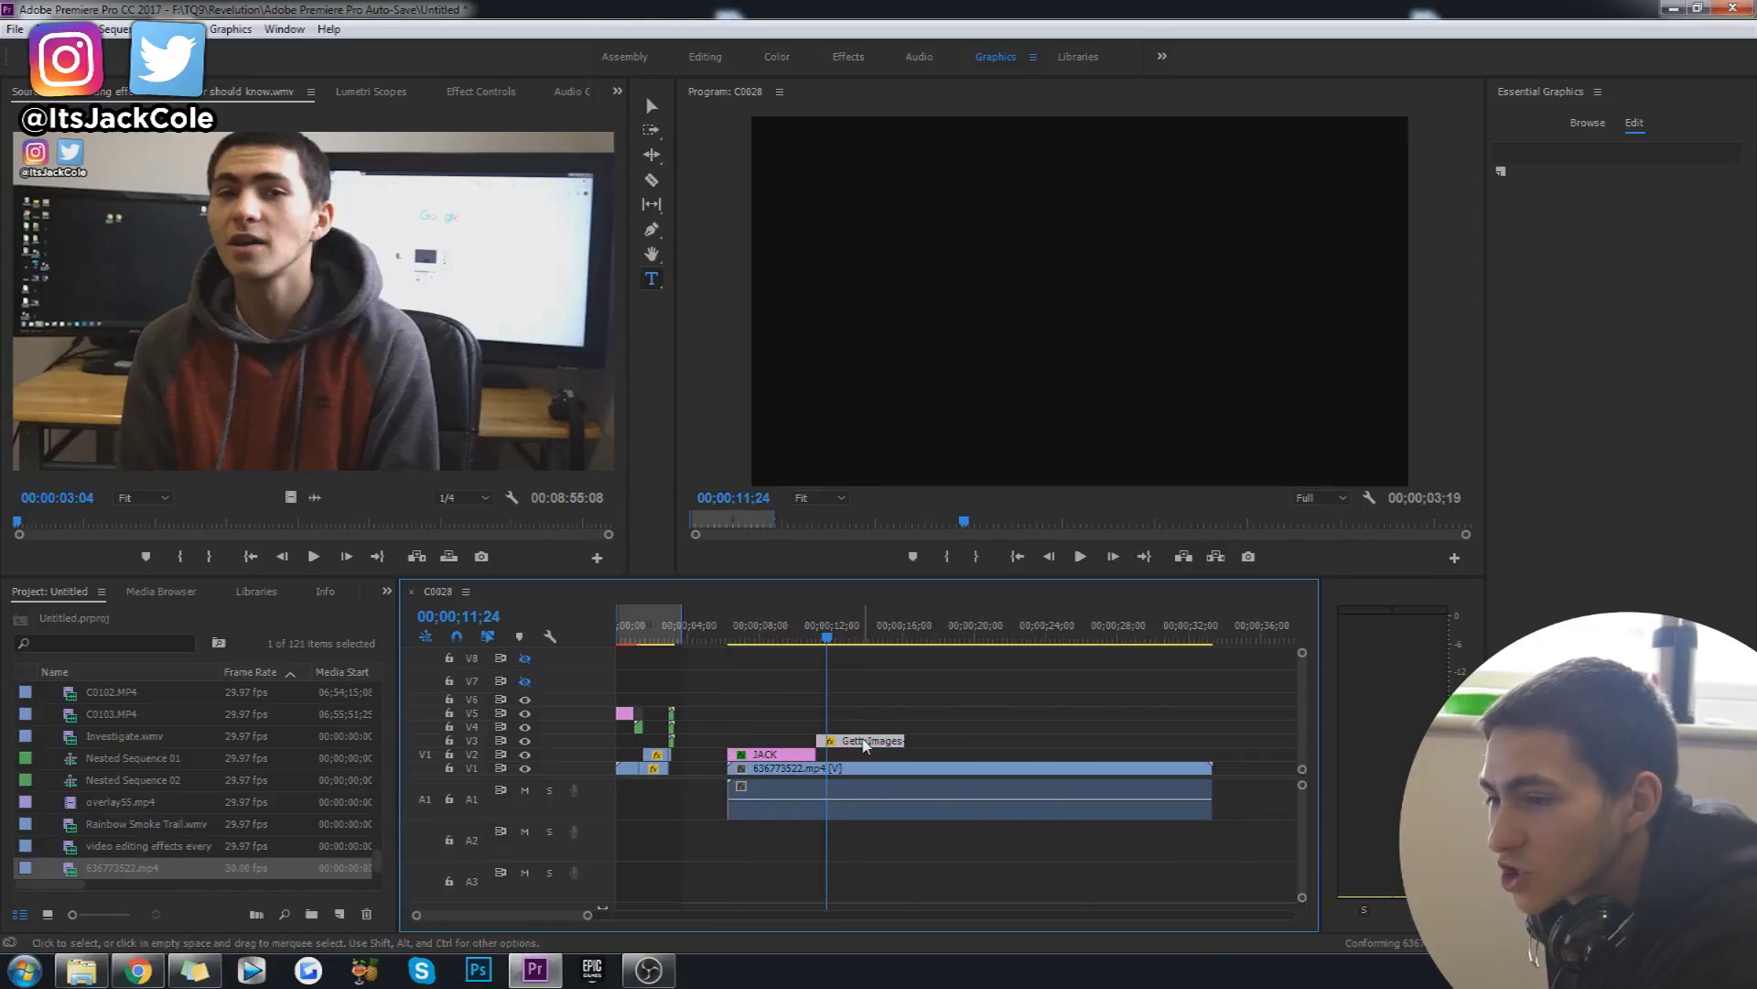
# Save the project and set the flower clip 636773522.mp4's Scale to 50
pyautogui.hotkey('ctrl', 's')
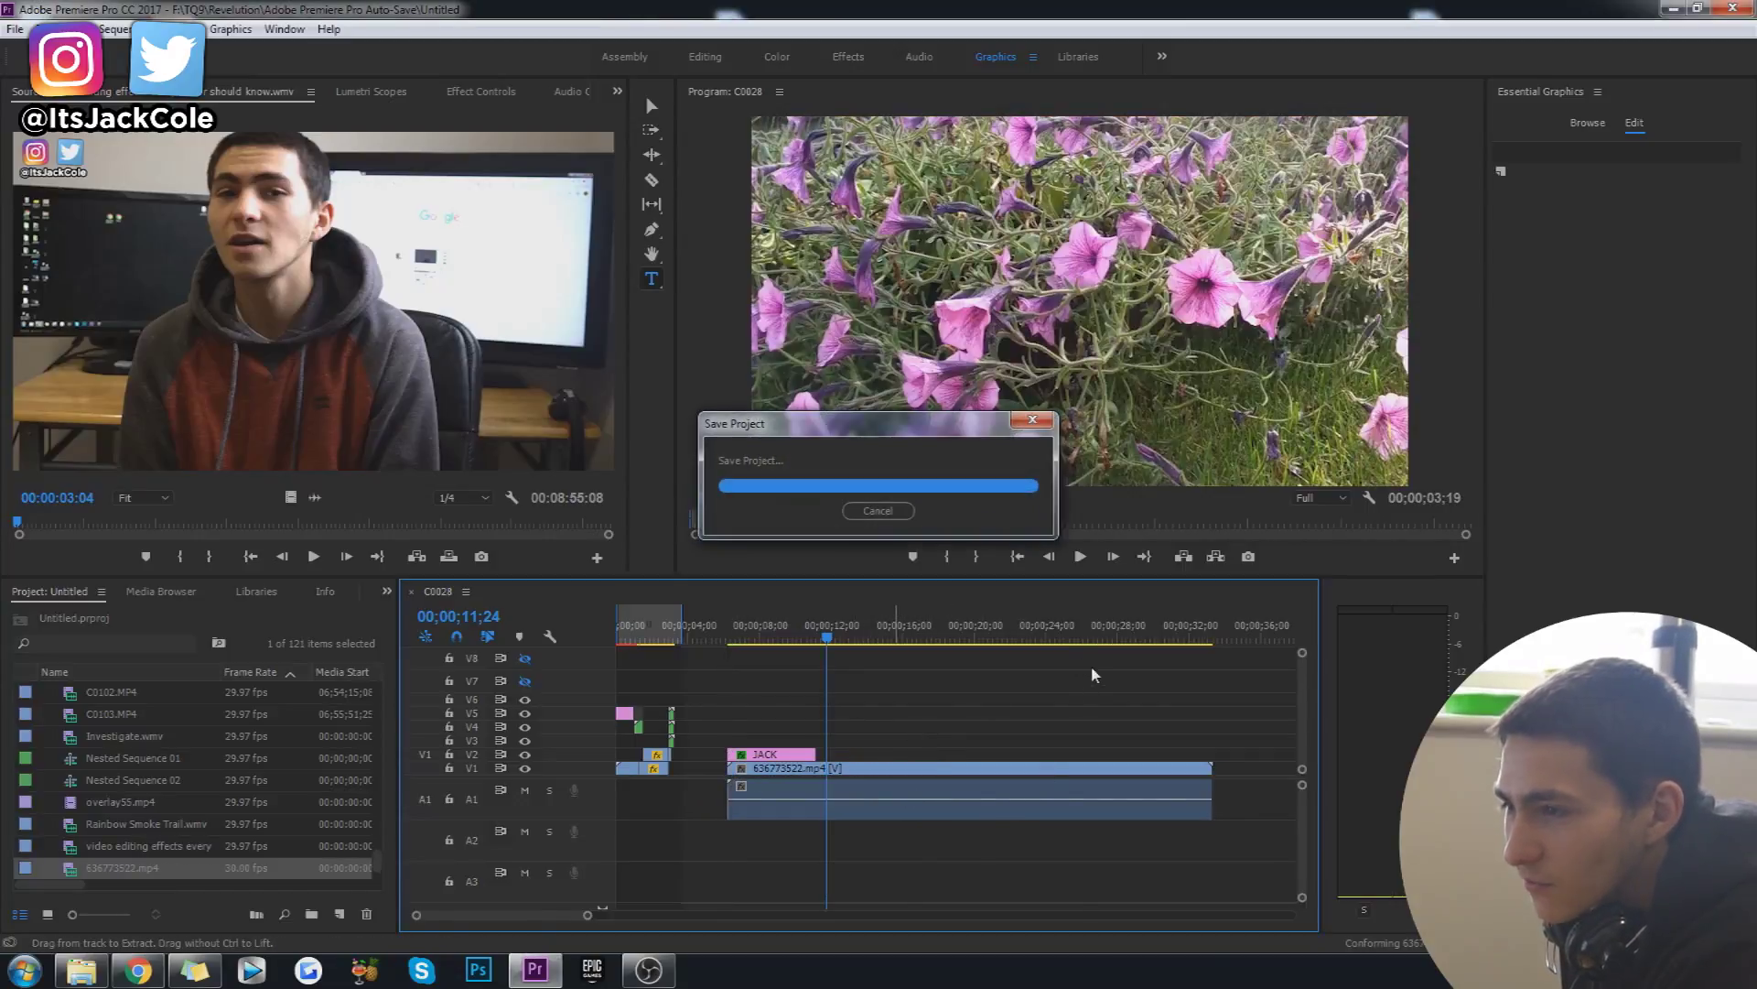
pyautogui.click(887, 799)
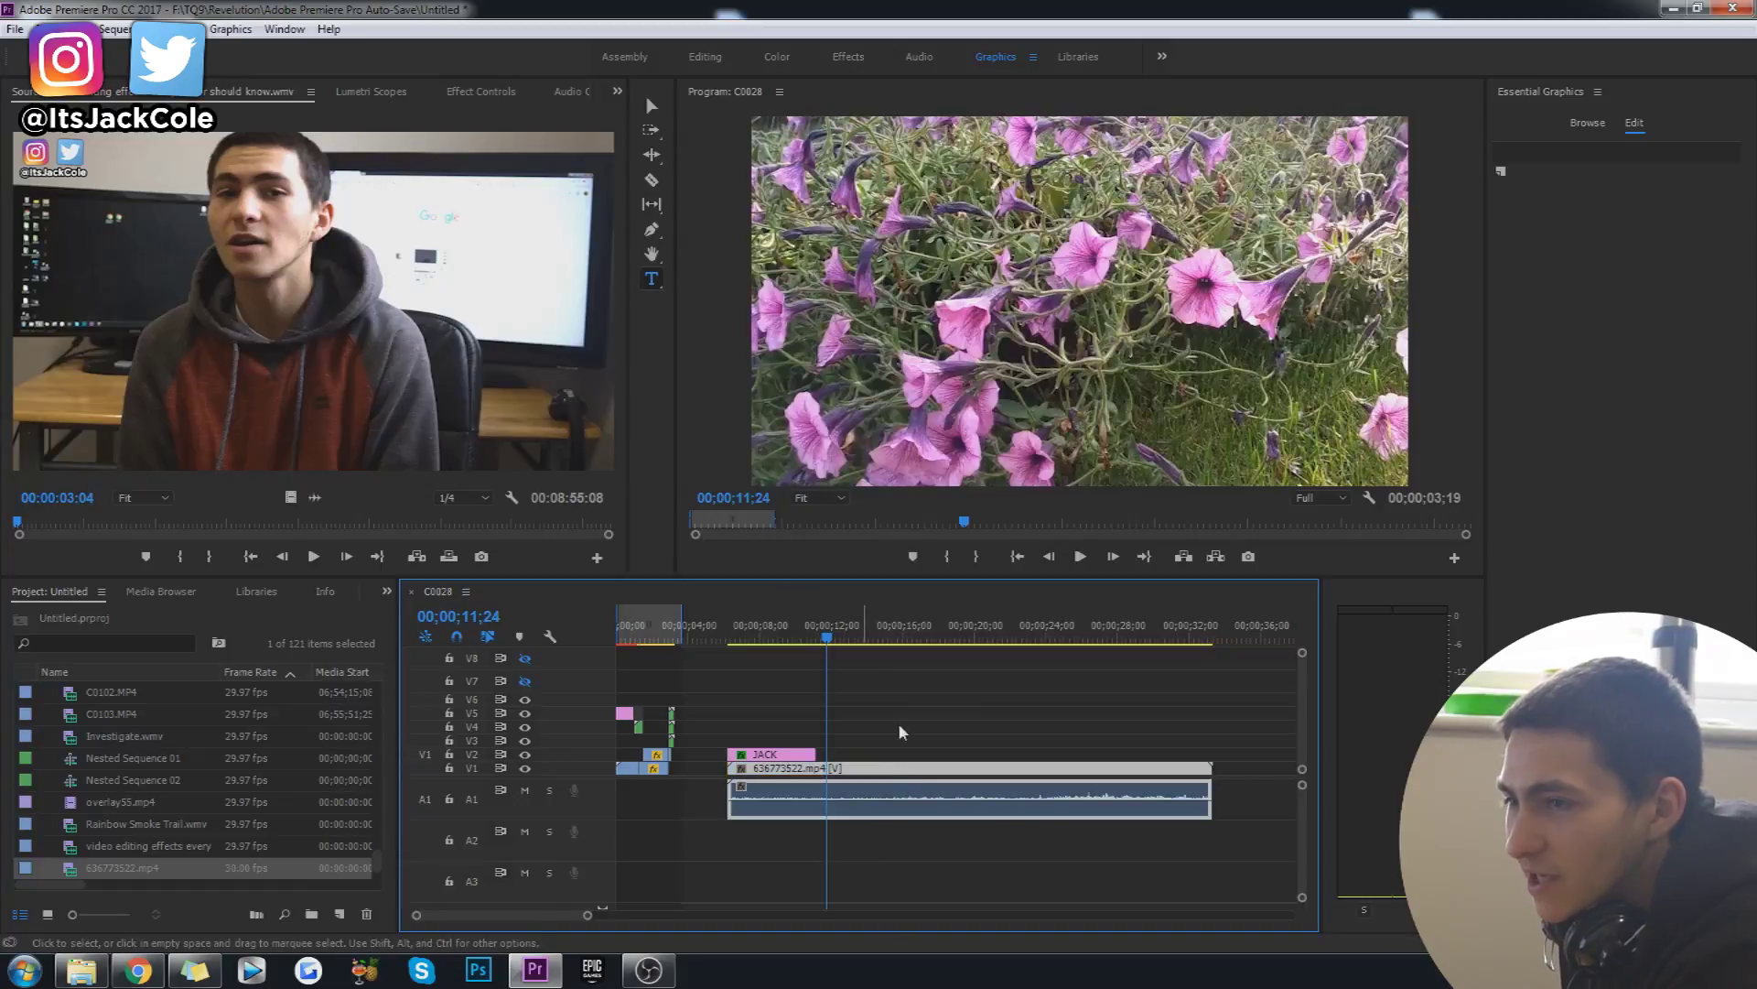
pyautogui.click(481, 92)
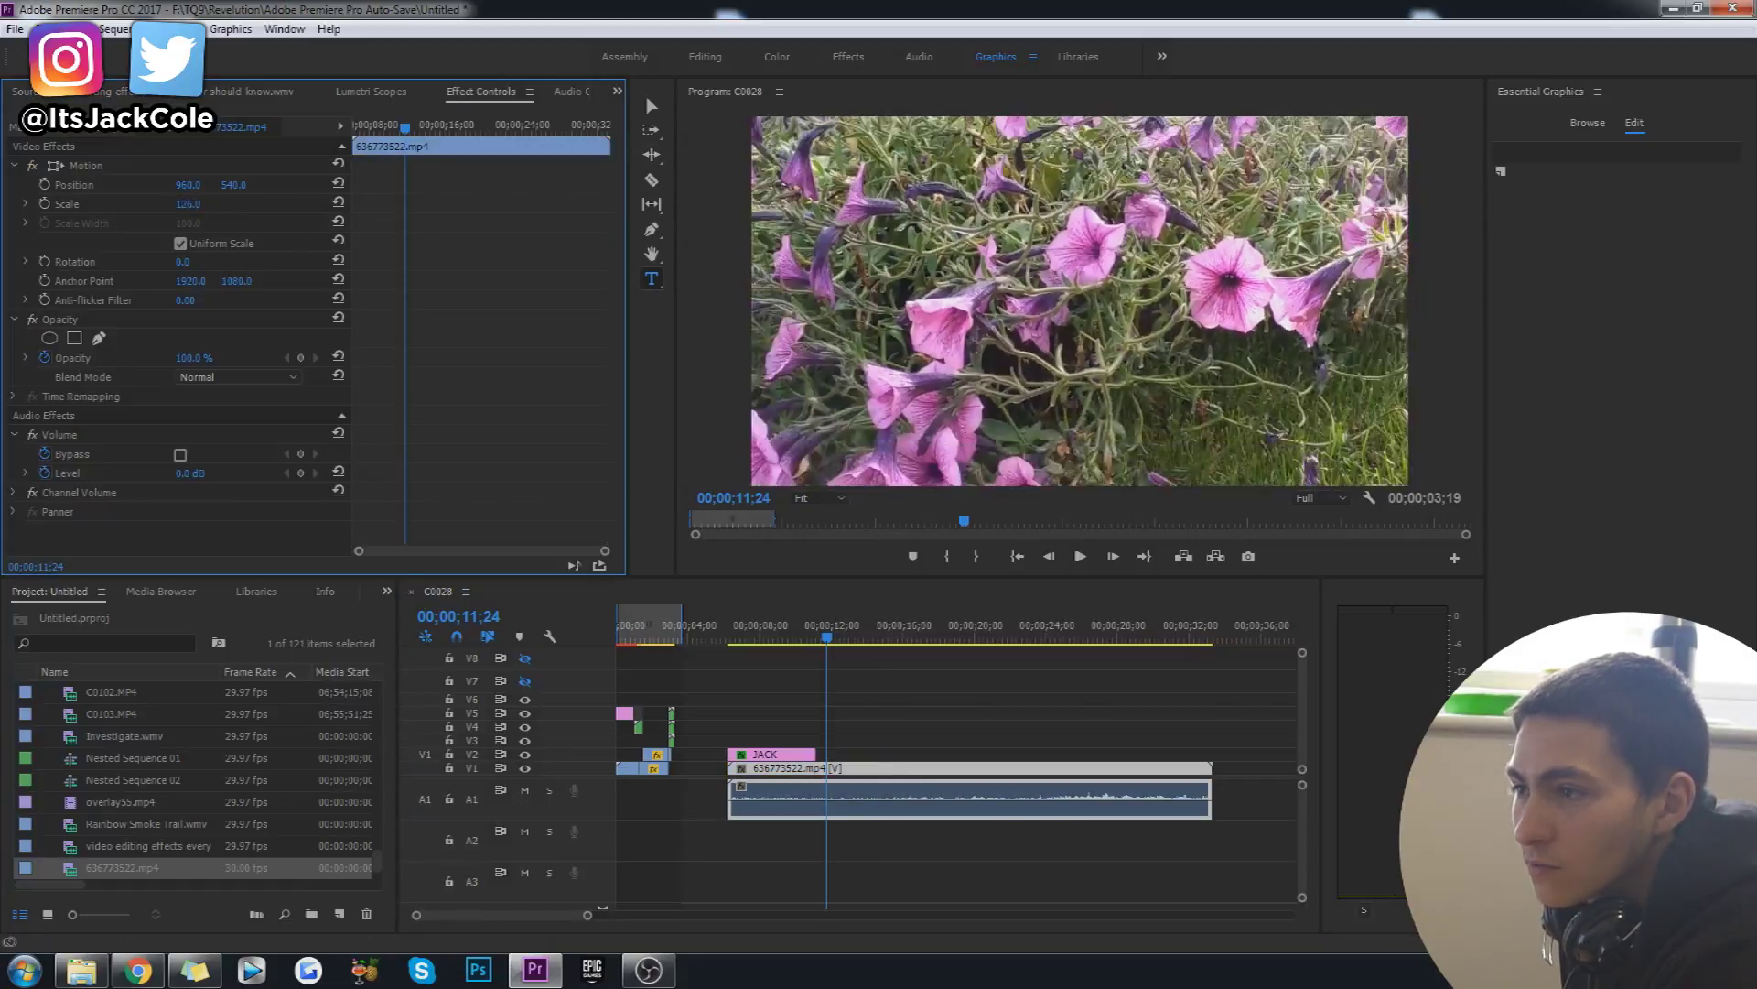
pyautogui.moveTo(188, 204); pyautogui.dragTo(217, 206)
pyautogui.write('5')
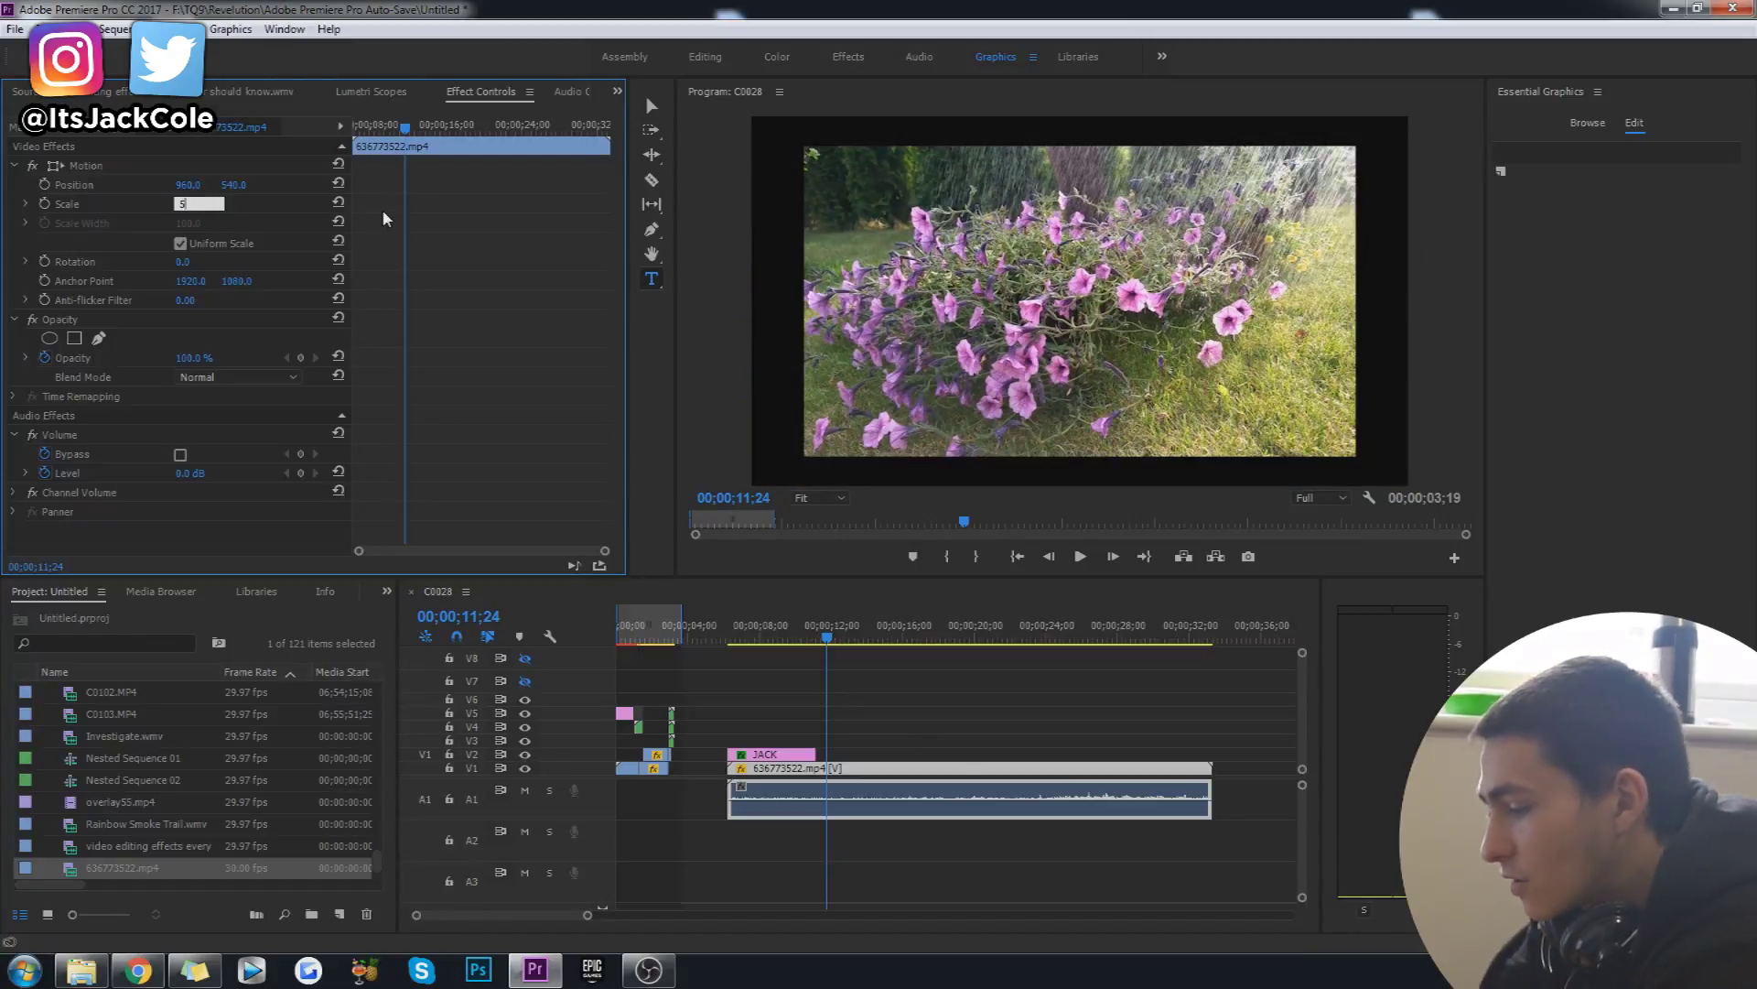
pyautogui.write('0')
pyautogui.press('Return')
# Delete the JACK title above the flower clip and preview from the clip start
pyautogui.click(789, 754)
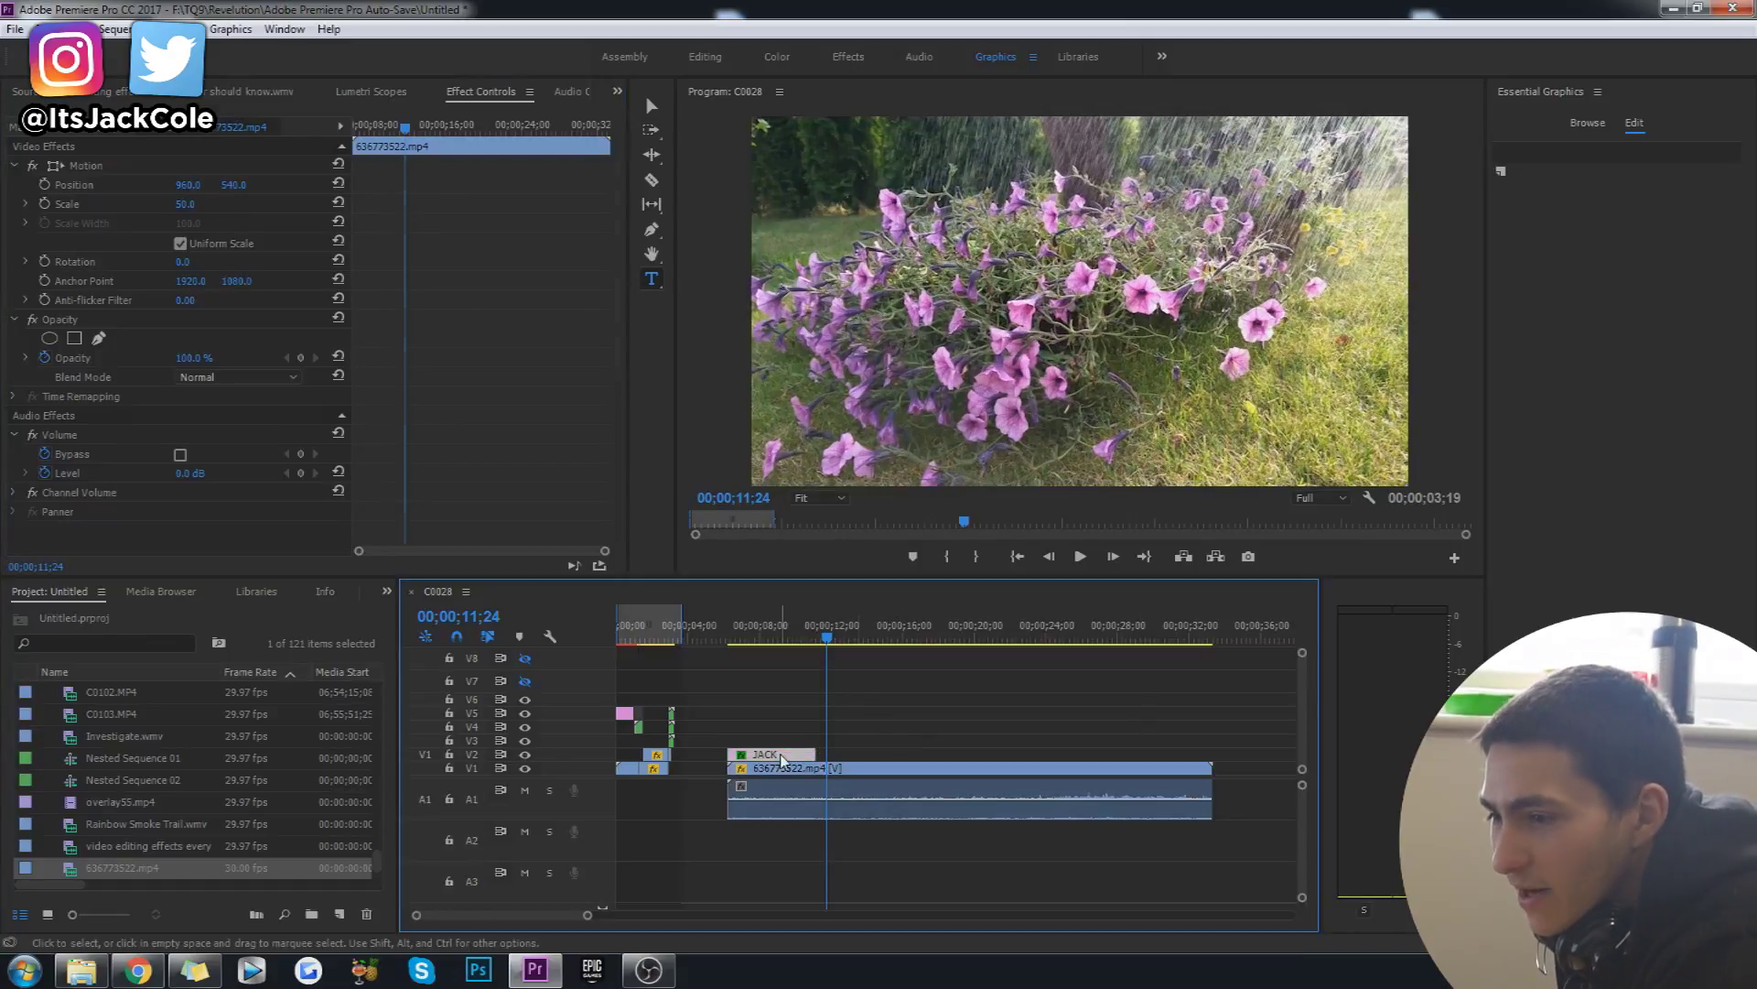
pyautogui.press('Delete')
pyautogui.click(728, 625)
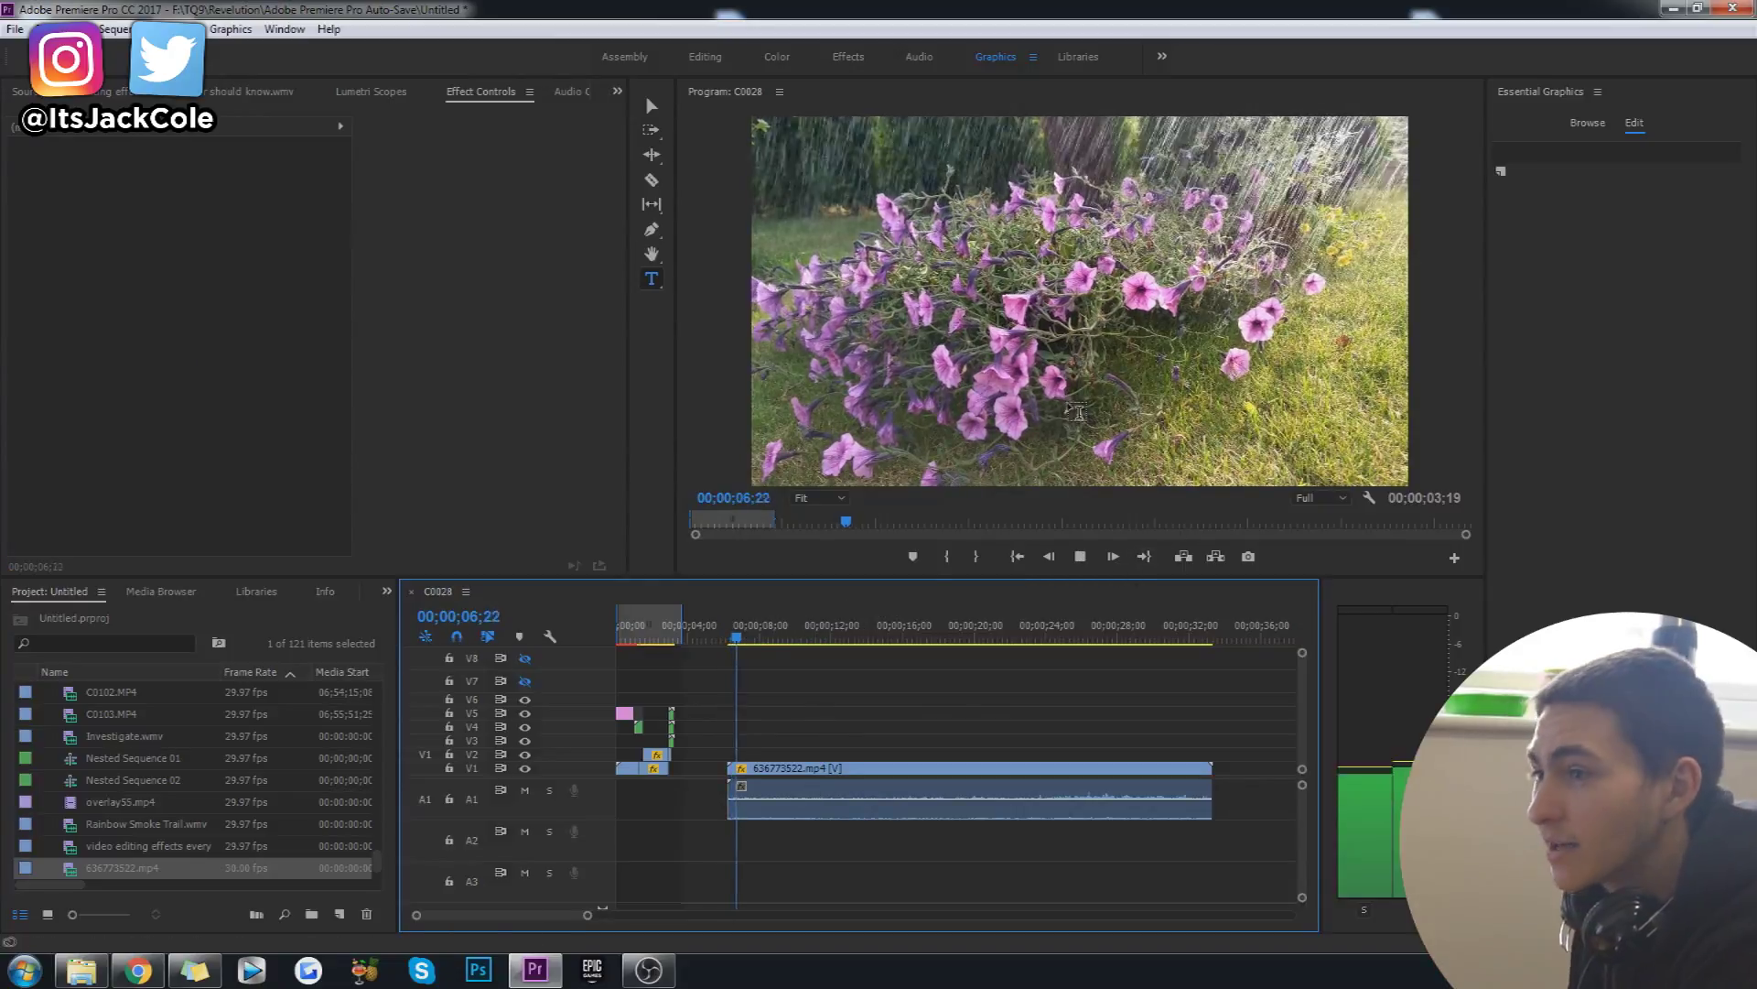
pyautogui.press('space')
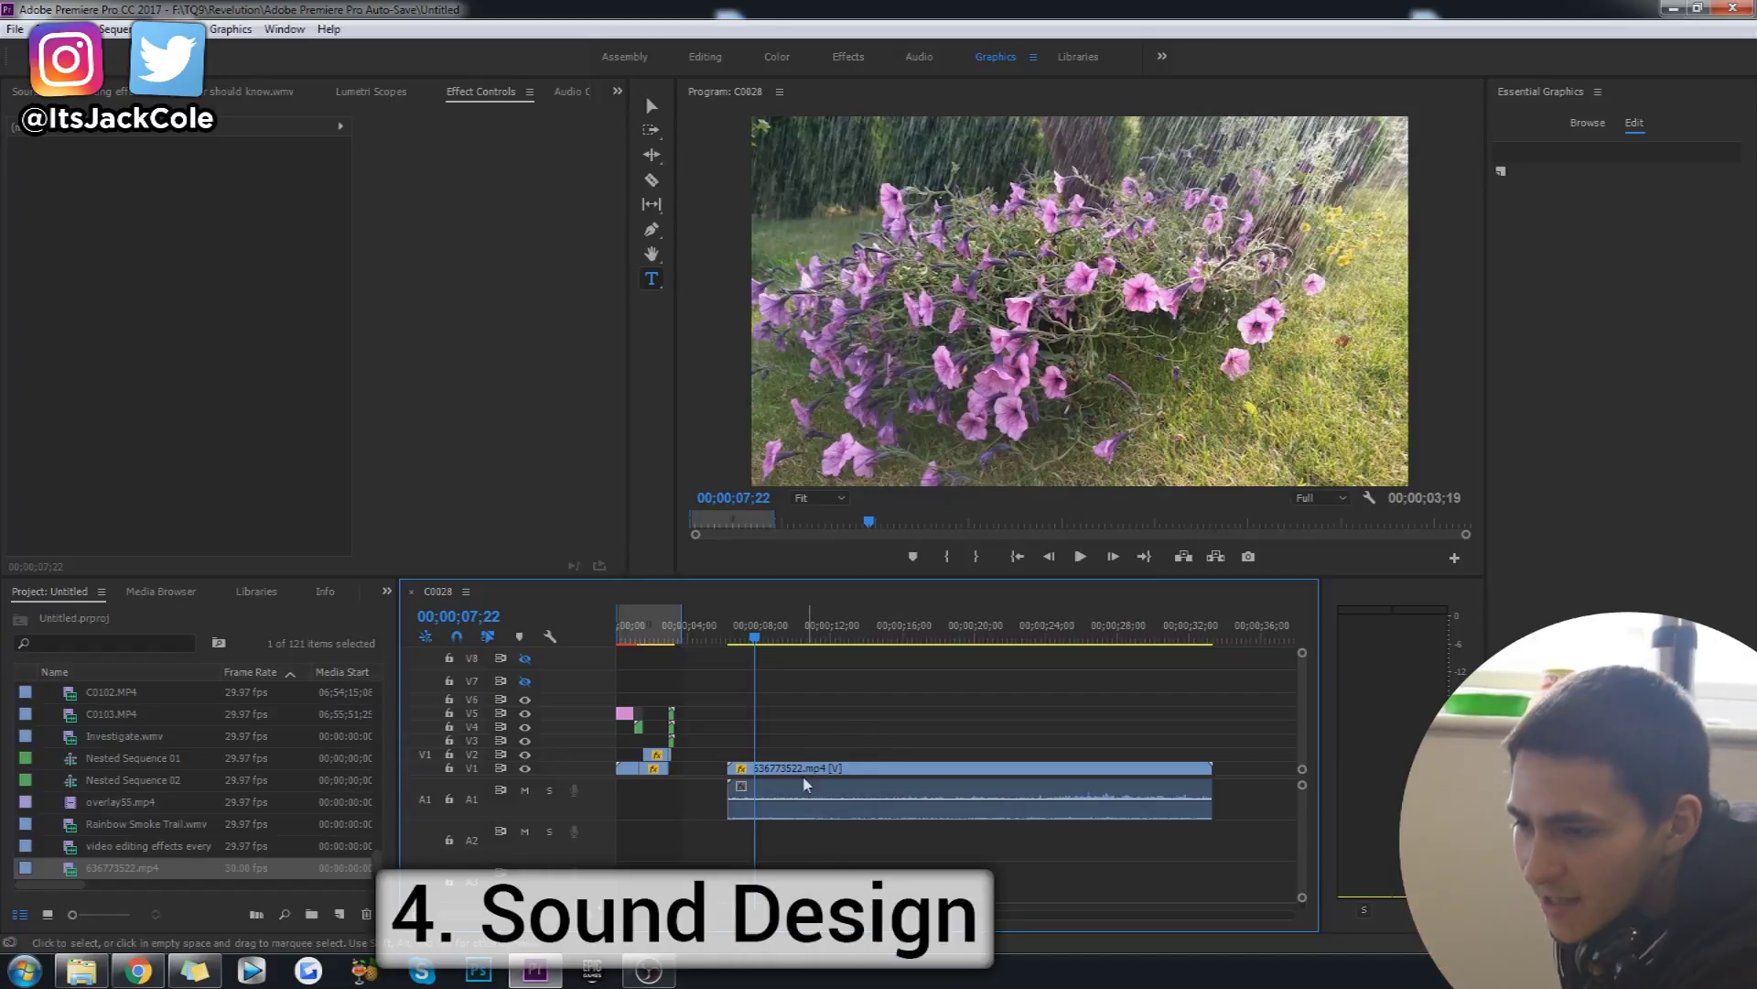
# Remove the flower clip's original audio from A1
pyautogui.click(802, 803)
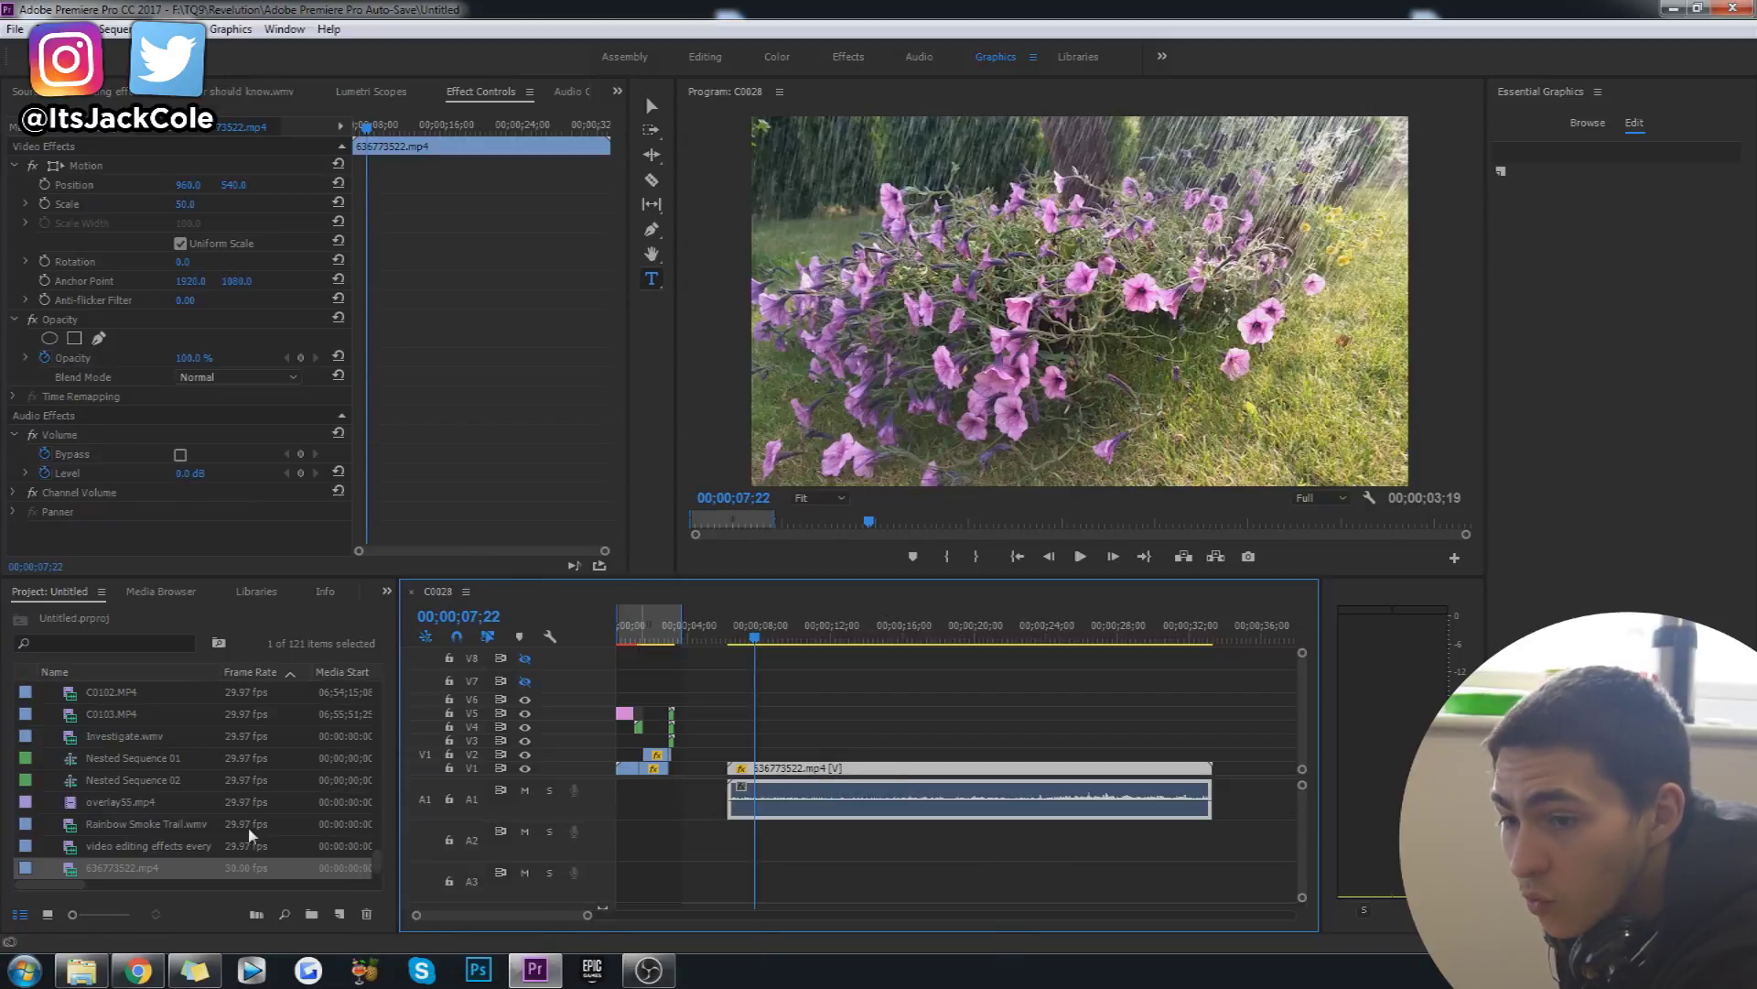
pyautogui.click(80, 870)
pyautogui.doubleClick(81, 870)
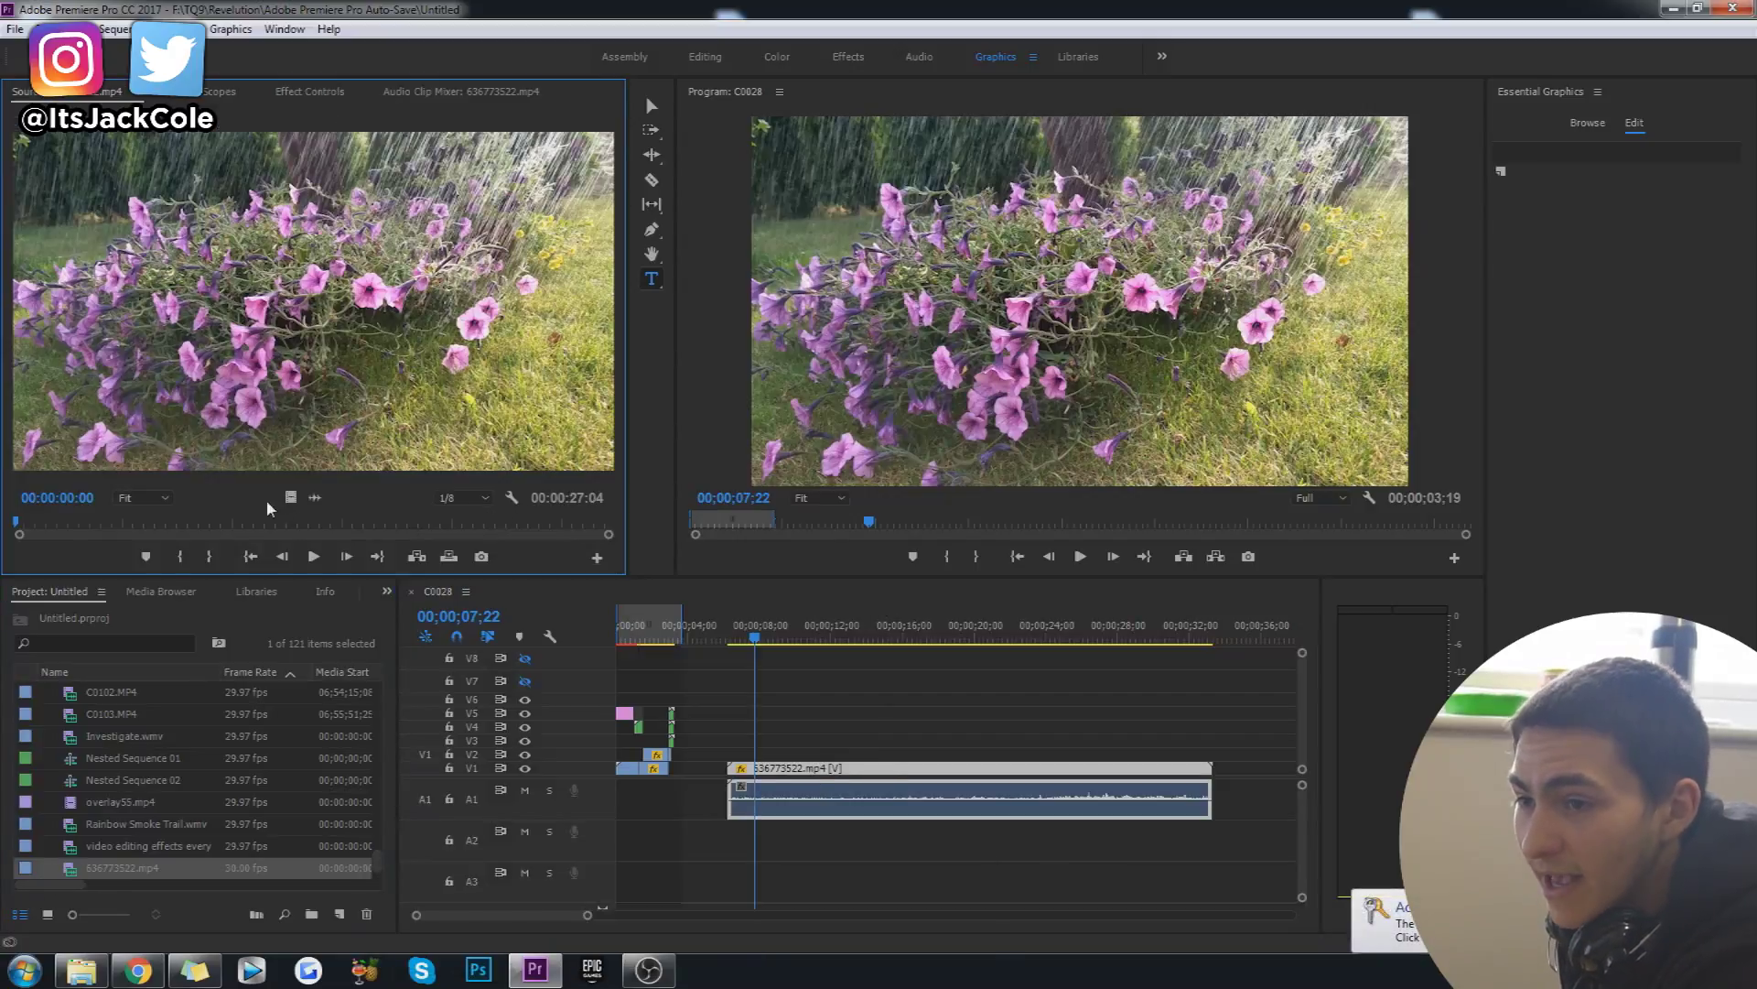
pyautogui.moveTo(290, 497); pyautogui.dragTo(756, 768)
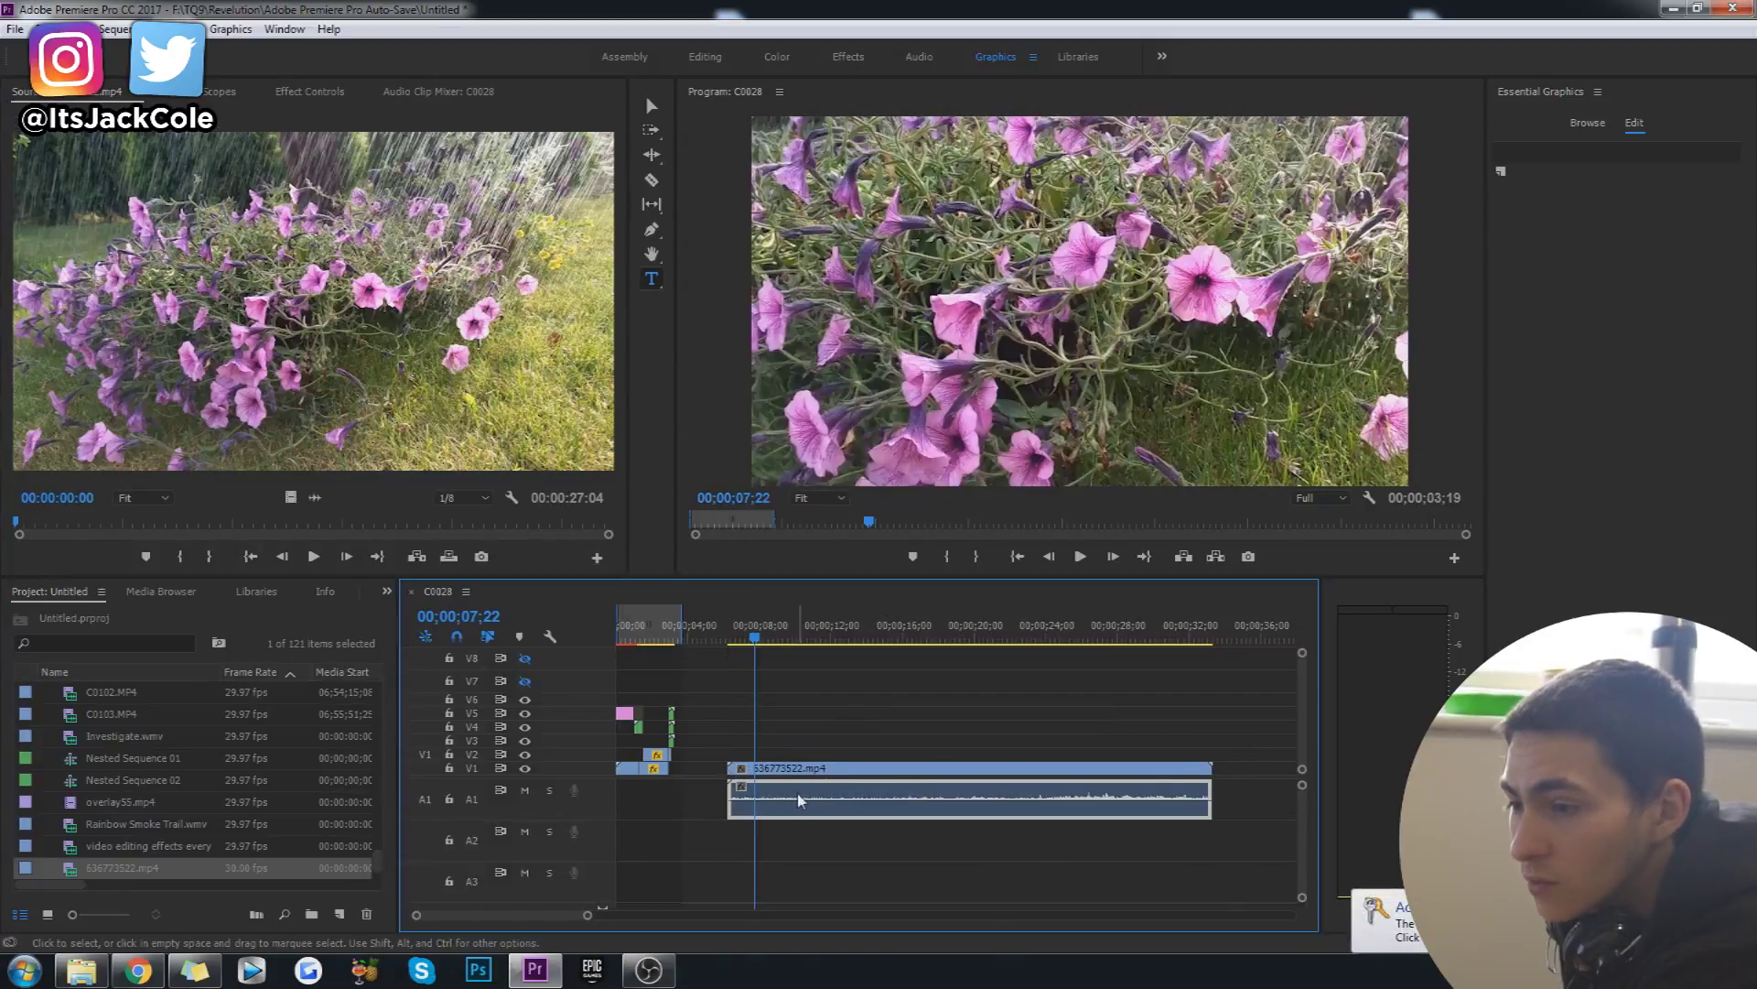
pyautogui.press('Delete')
# Set the remaining flower video clip's Motion Scale to 50
pyautogui.click(787, 768)
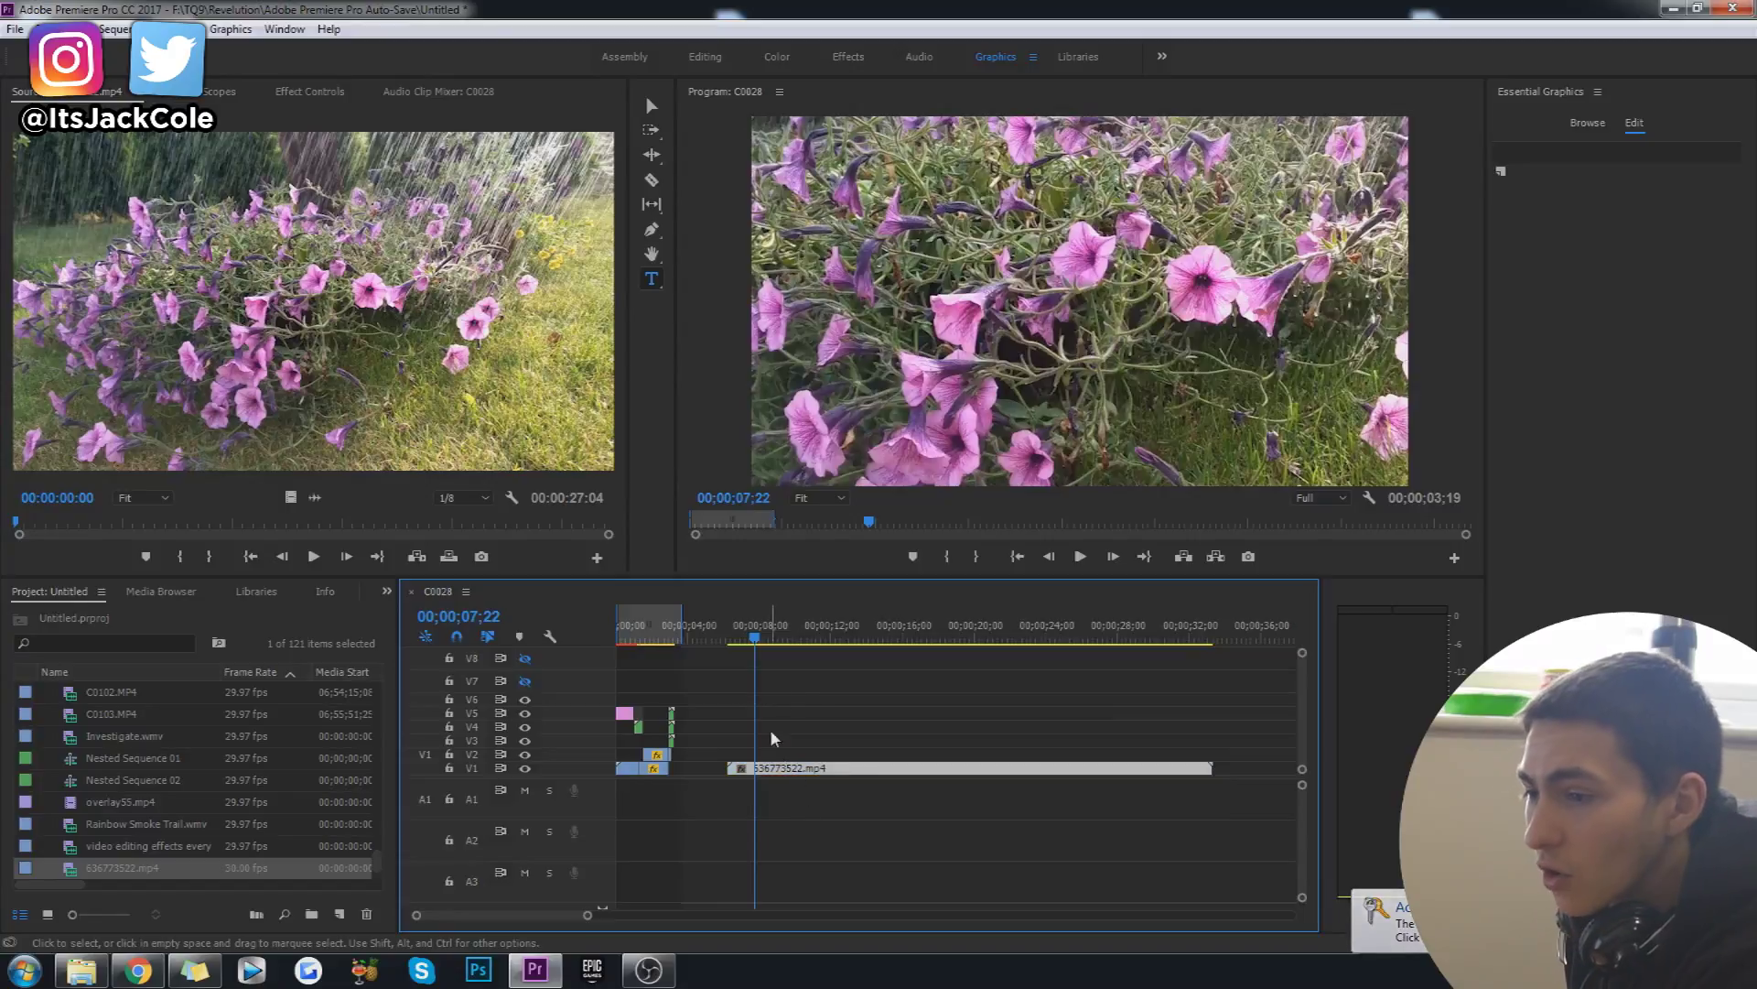
pyautogui.click(222, 93)
pyautogui.click(311, 92)
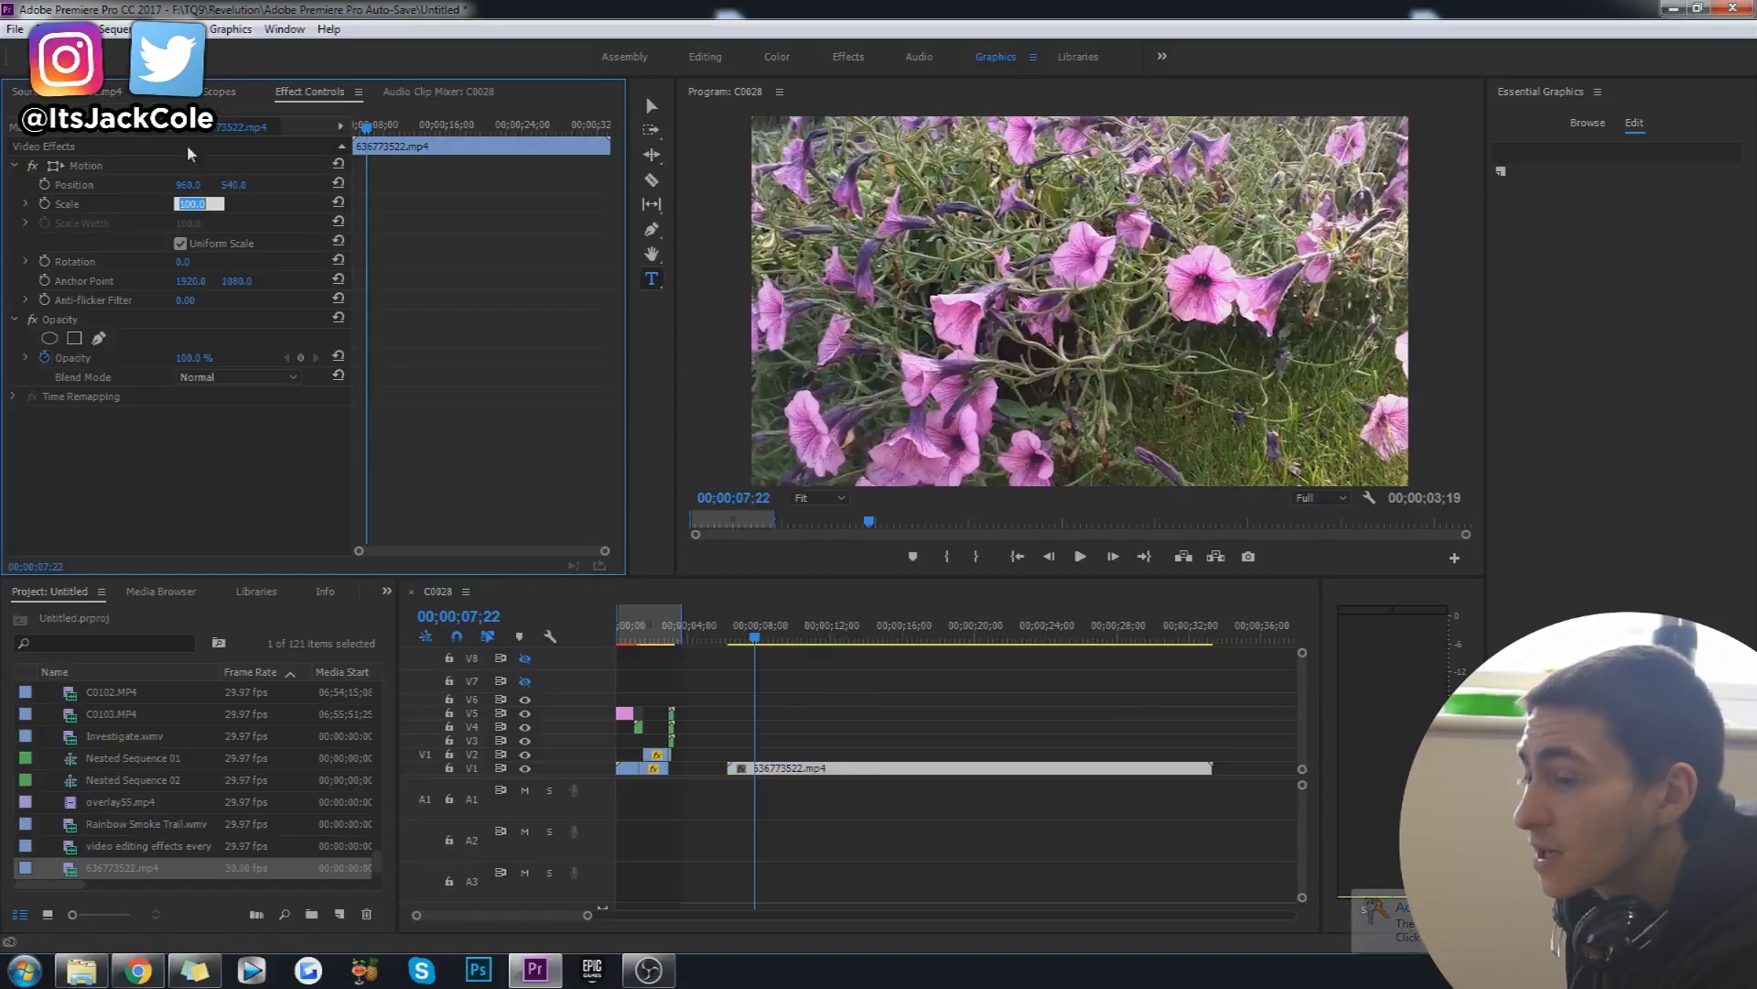
pyautogui.write('50')
pyautogui.press('Return')
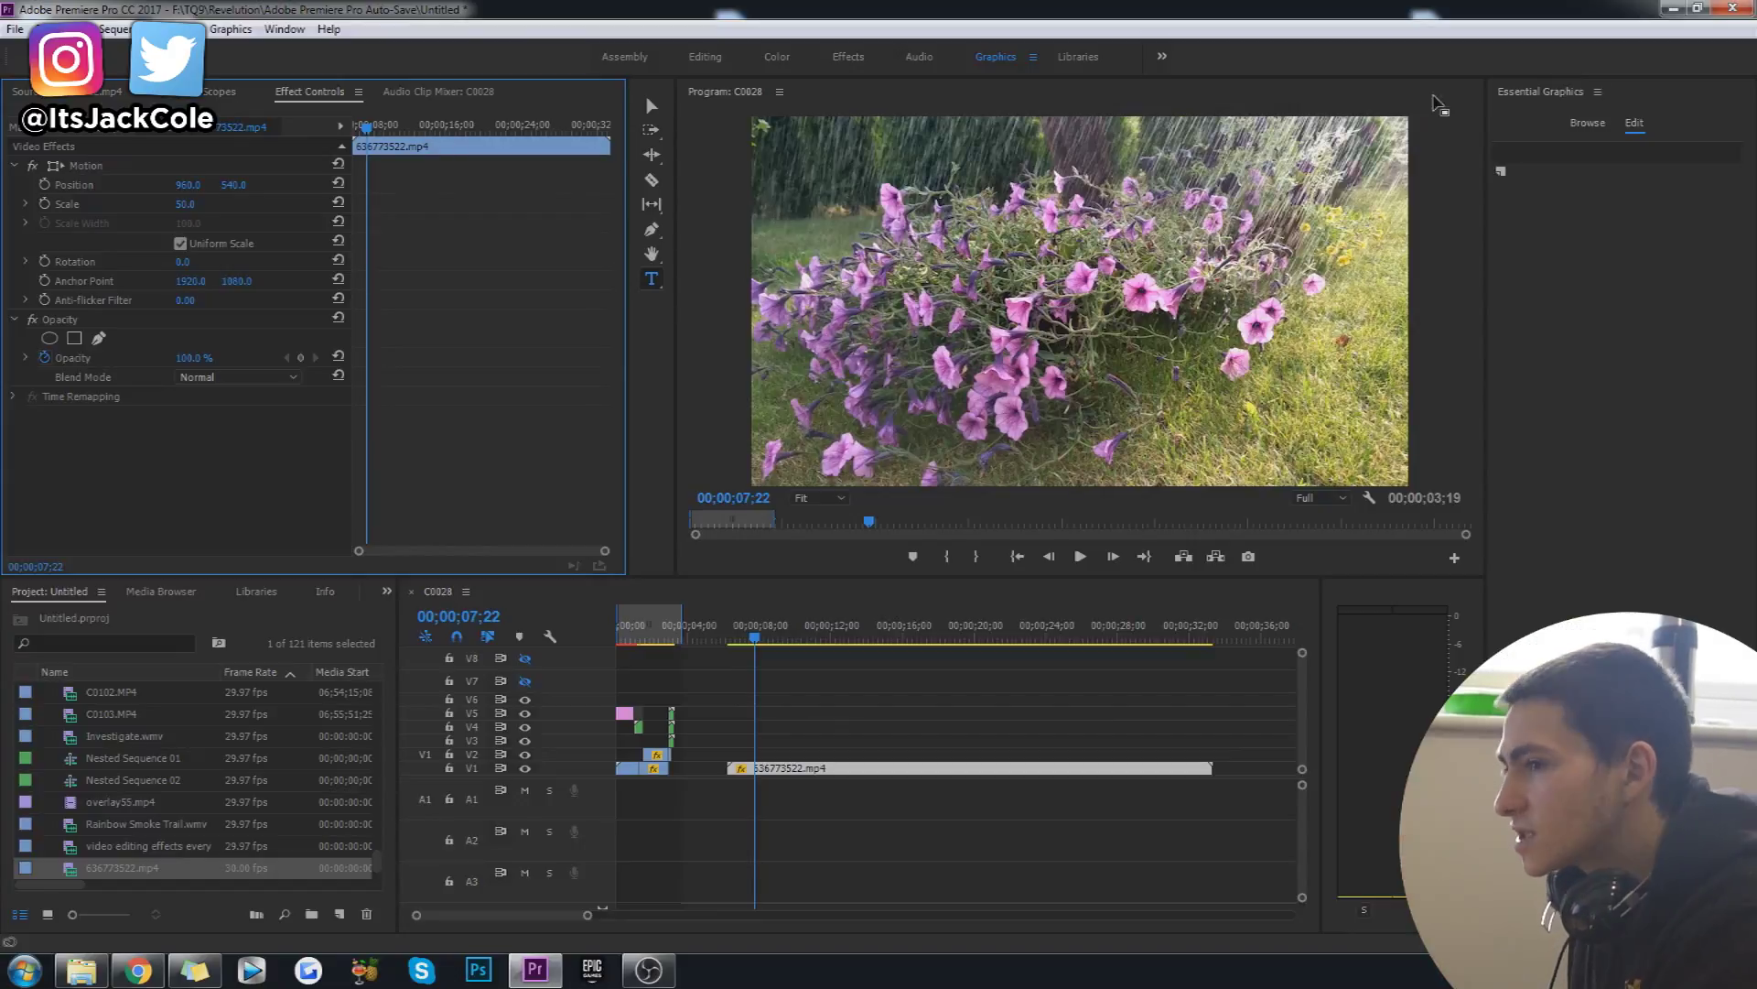
# Save the project and play back the edit
pyautogui.hotkey('ctrl', 's')
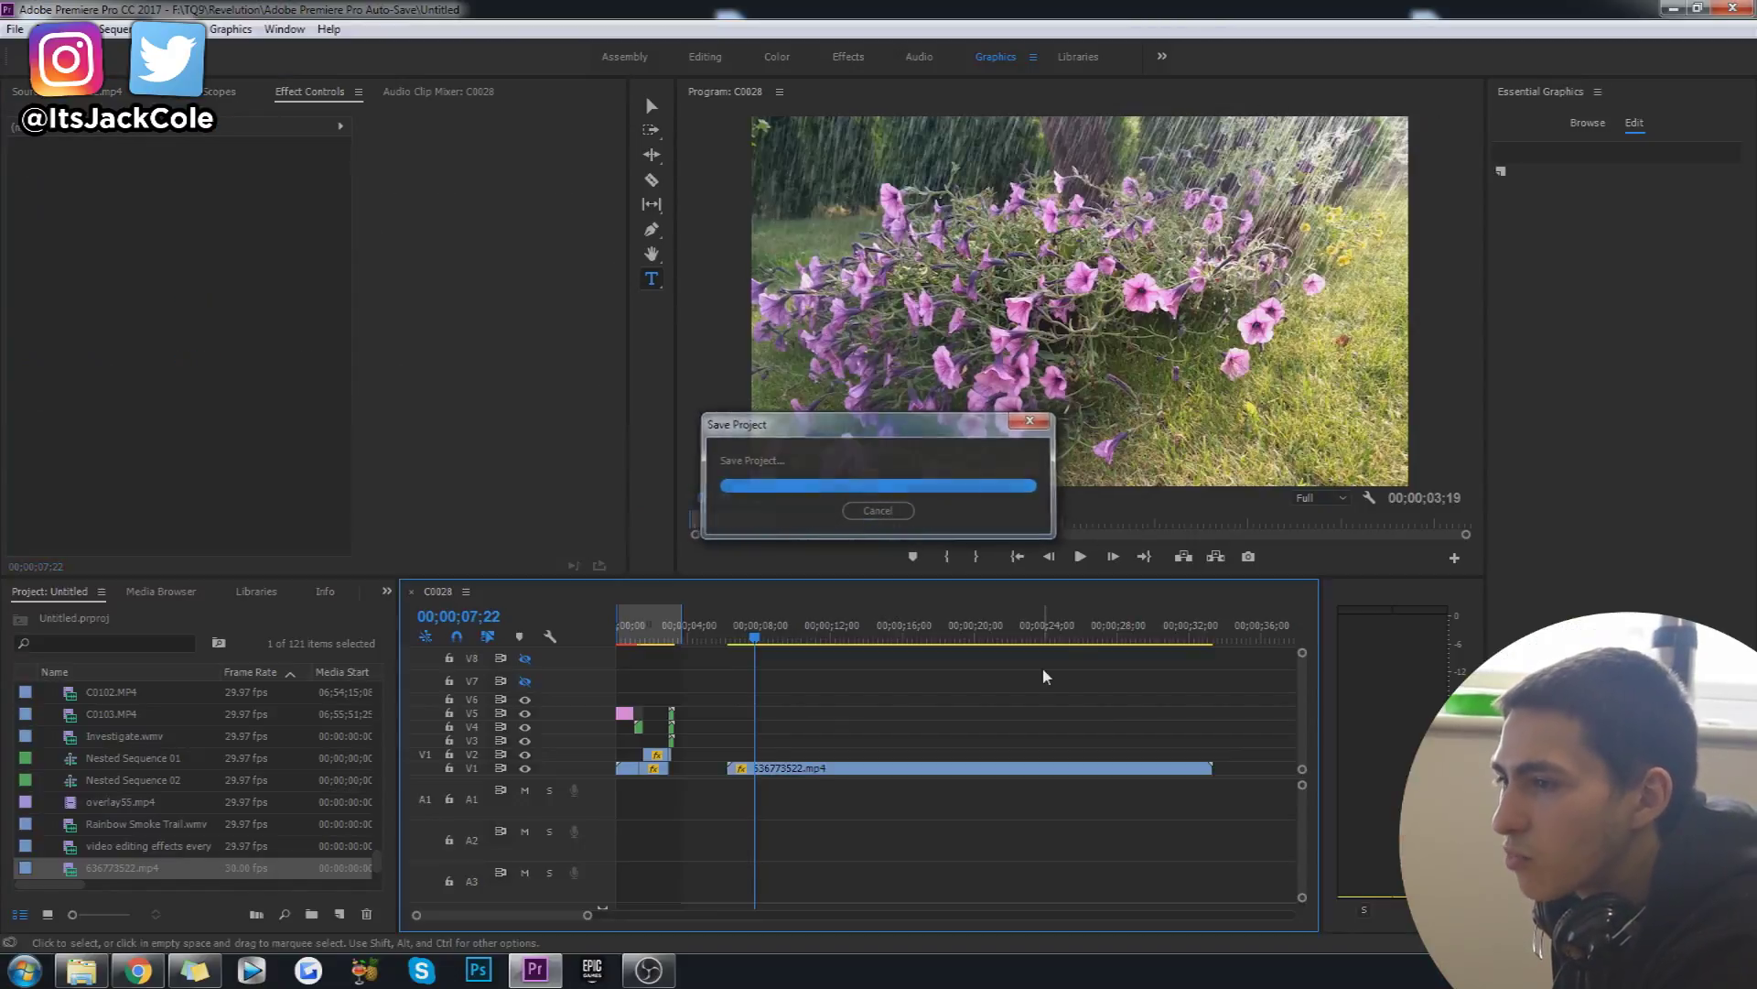
pyautogui.press('space')
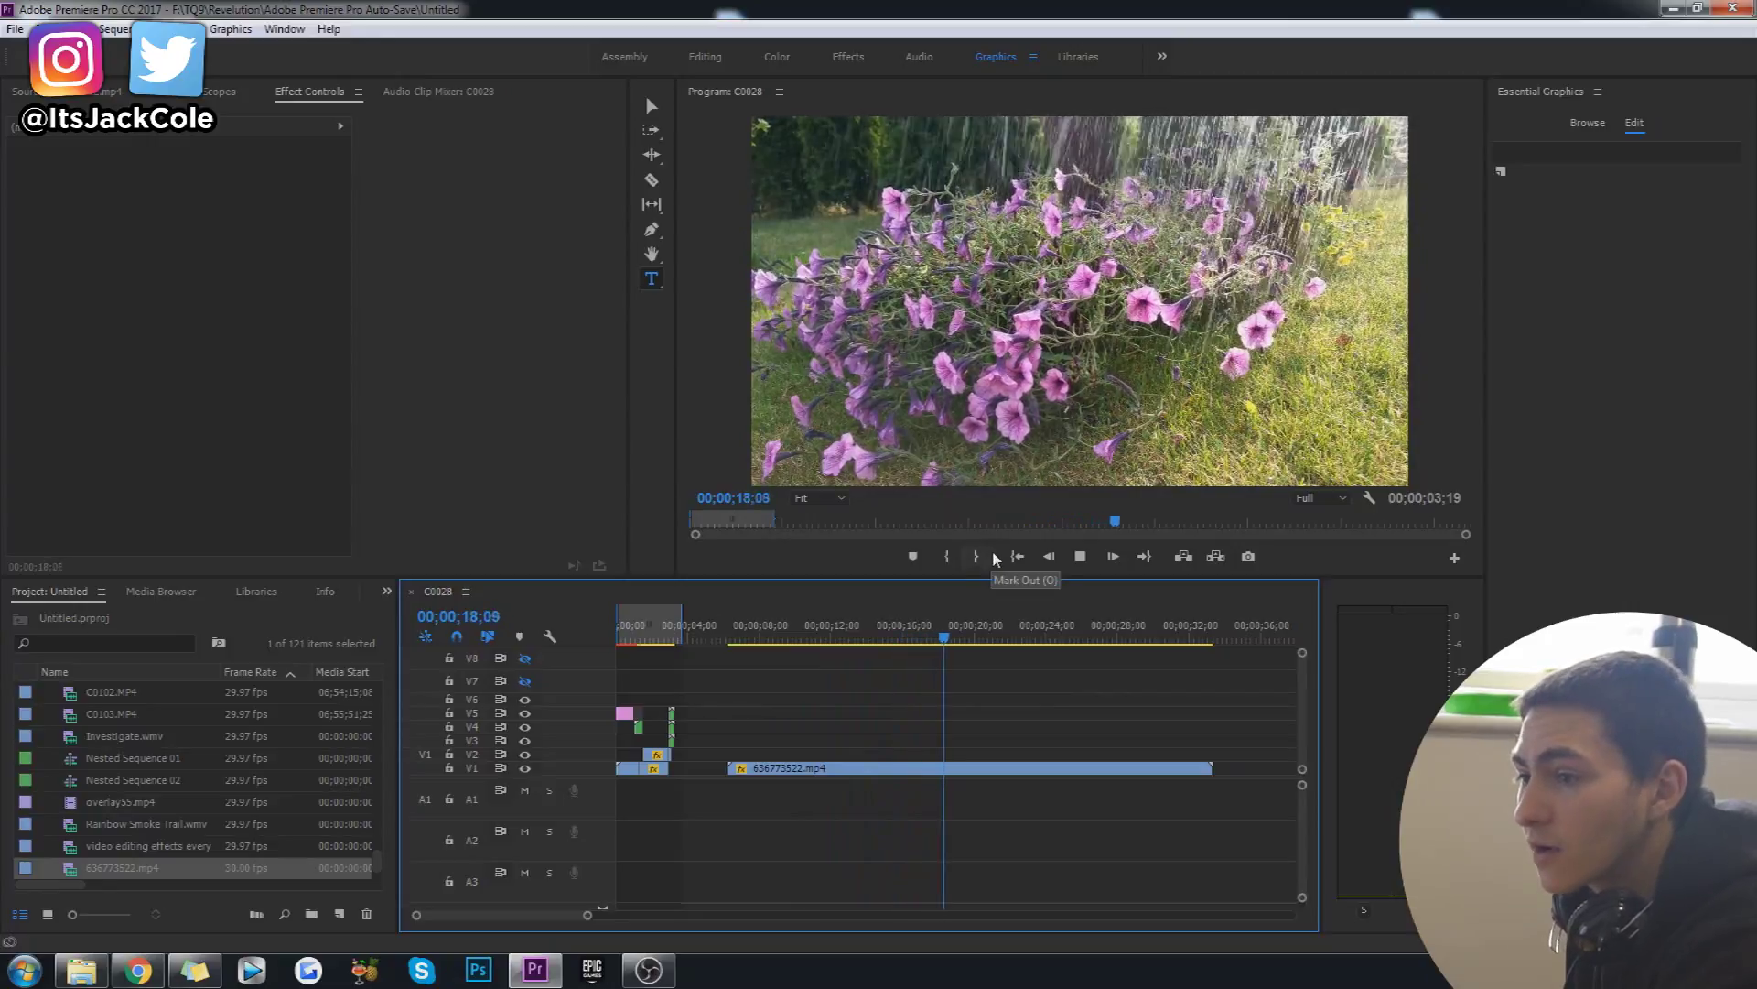
pyautogui.press('space')
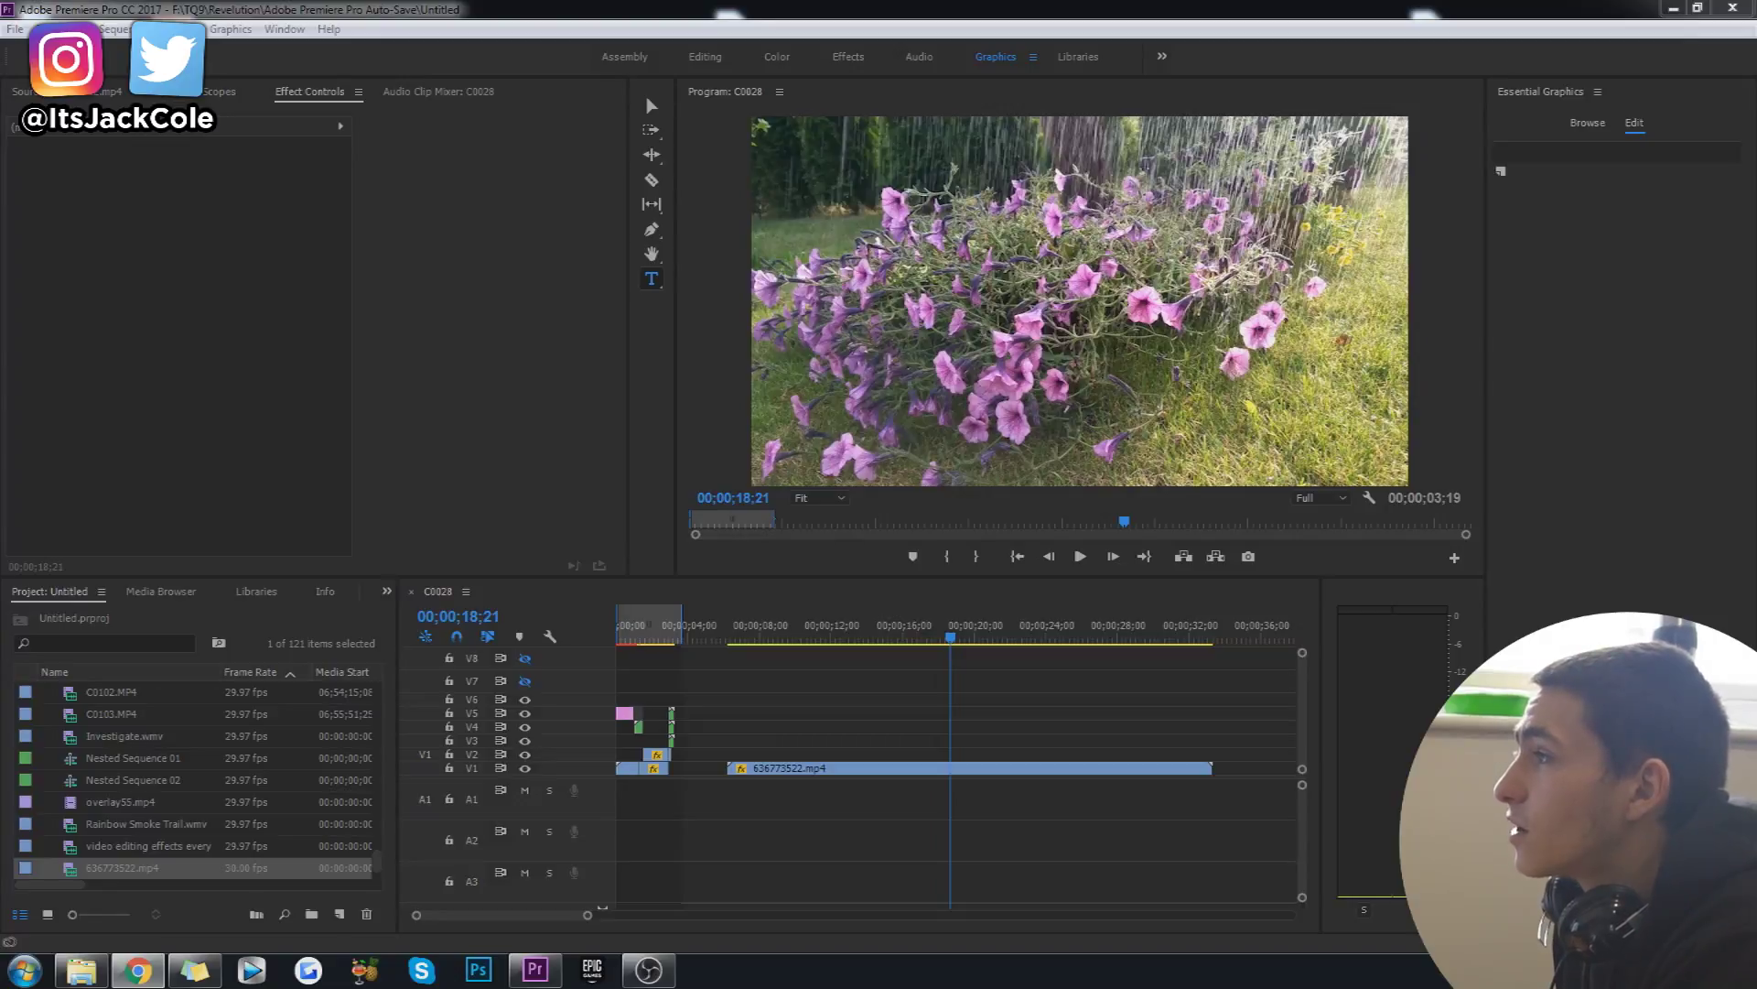
pyautogui.hotkey('alt', 'Tab')
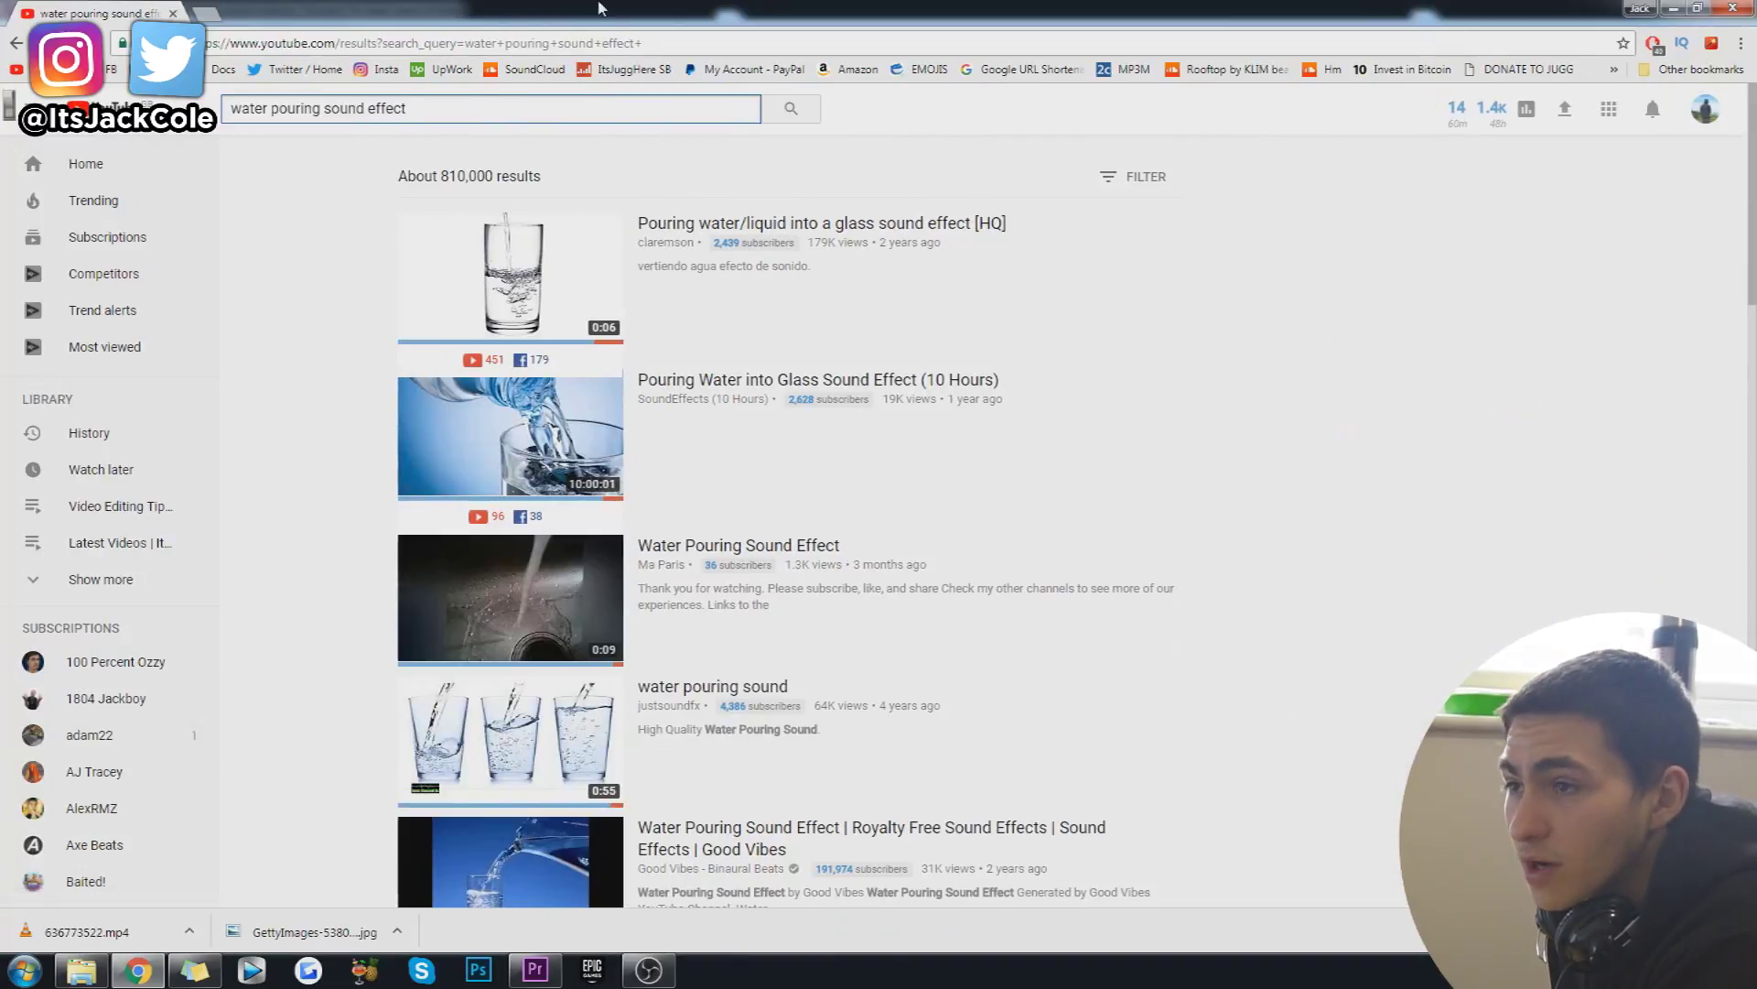
# Search YouTube for 'rain pouring sound effect', open the Rain Sound Effect video, then open a new tab
pyautogui.click(317, 286)
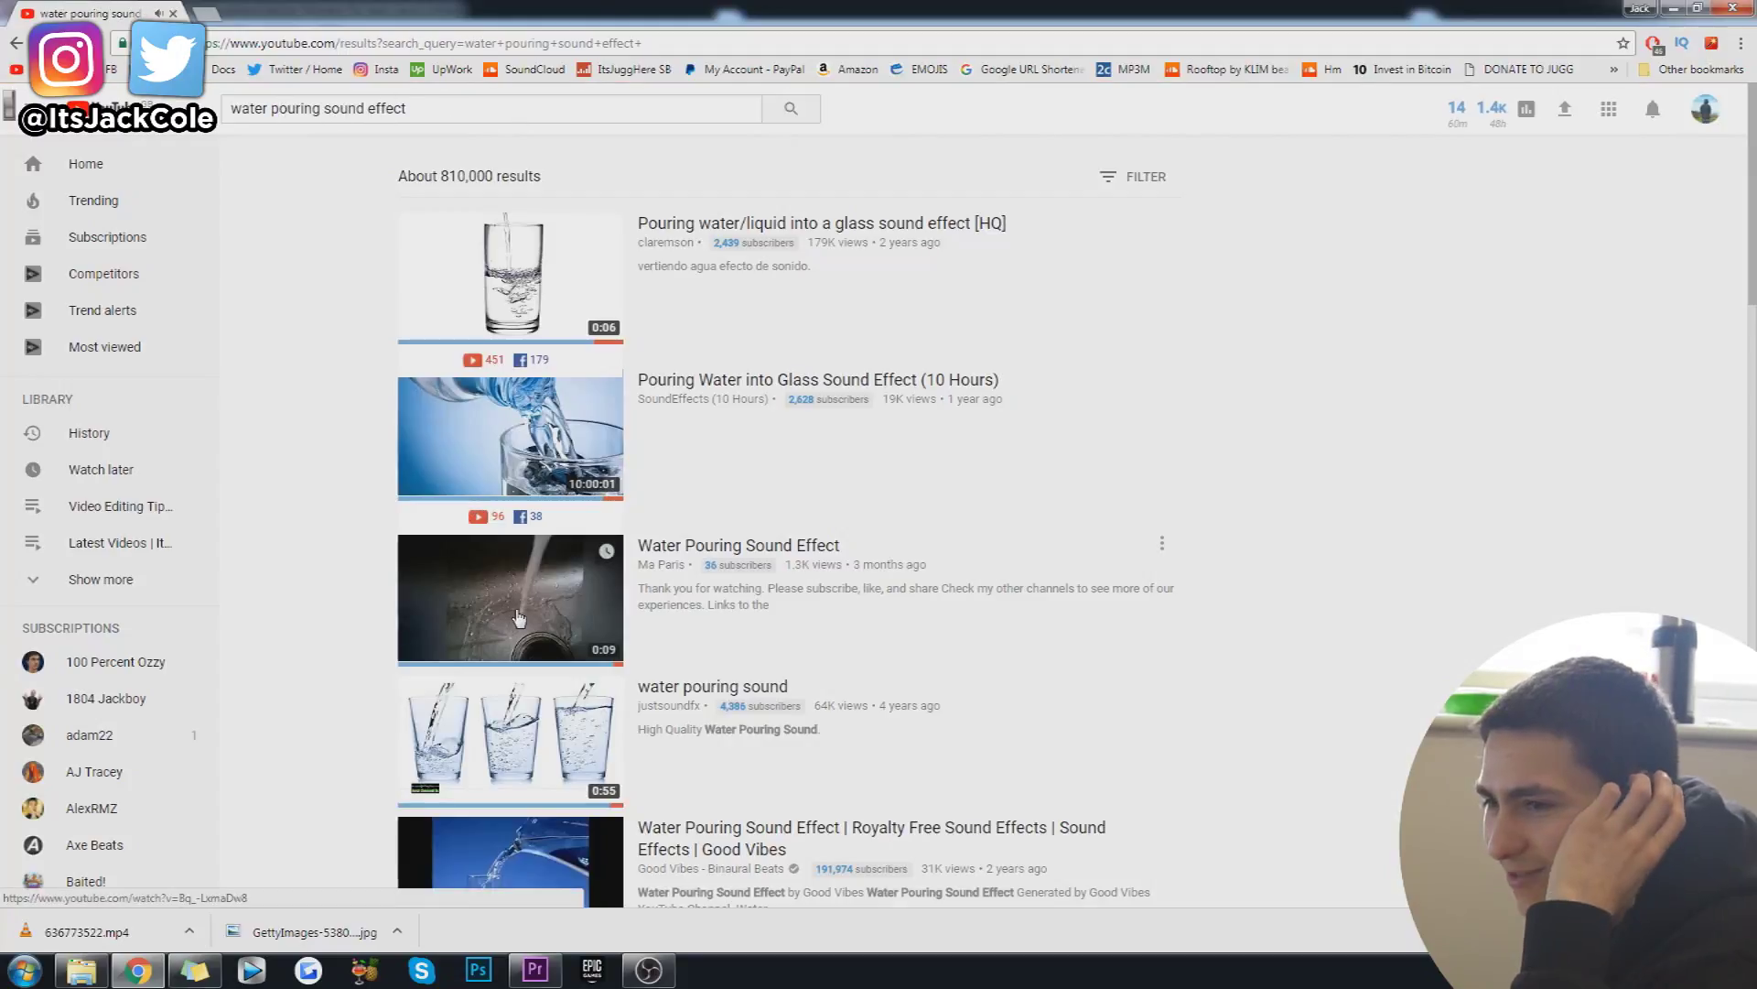
pyautogui.click(517, 617)
pyautogui.doubleClick(259, 108)
pyautogui.write('rain')
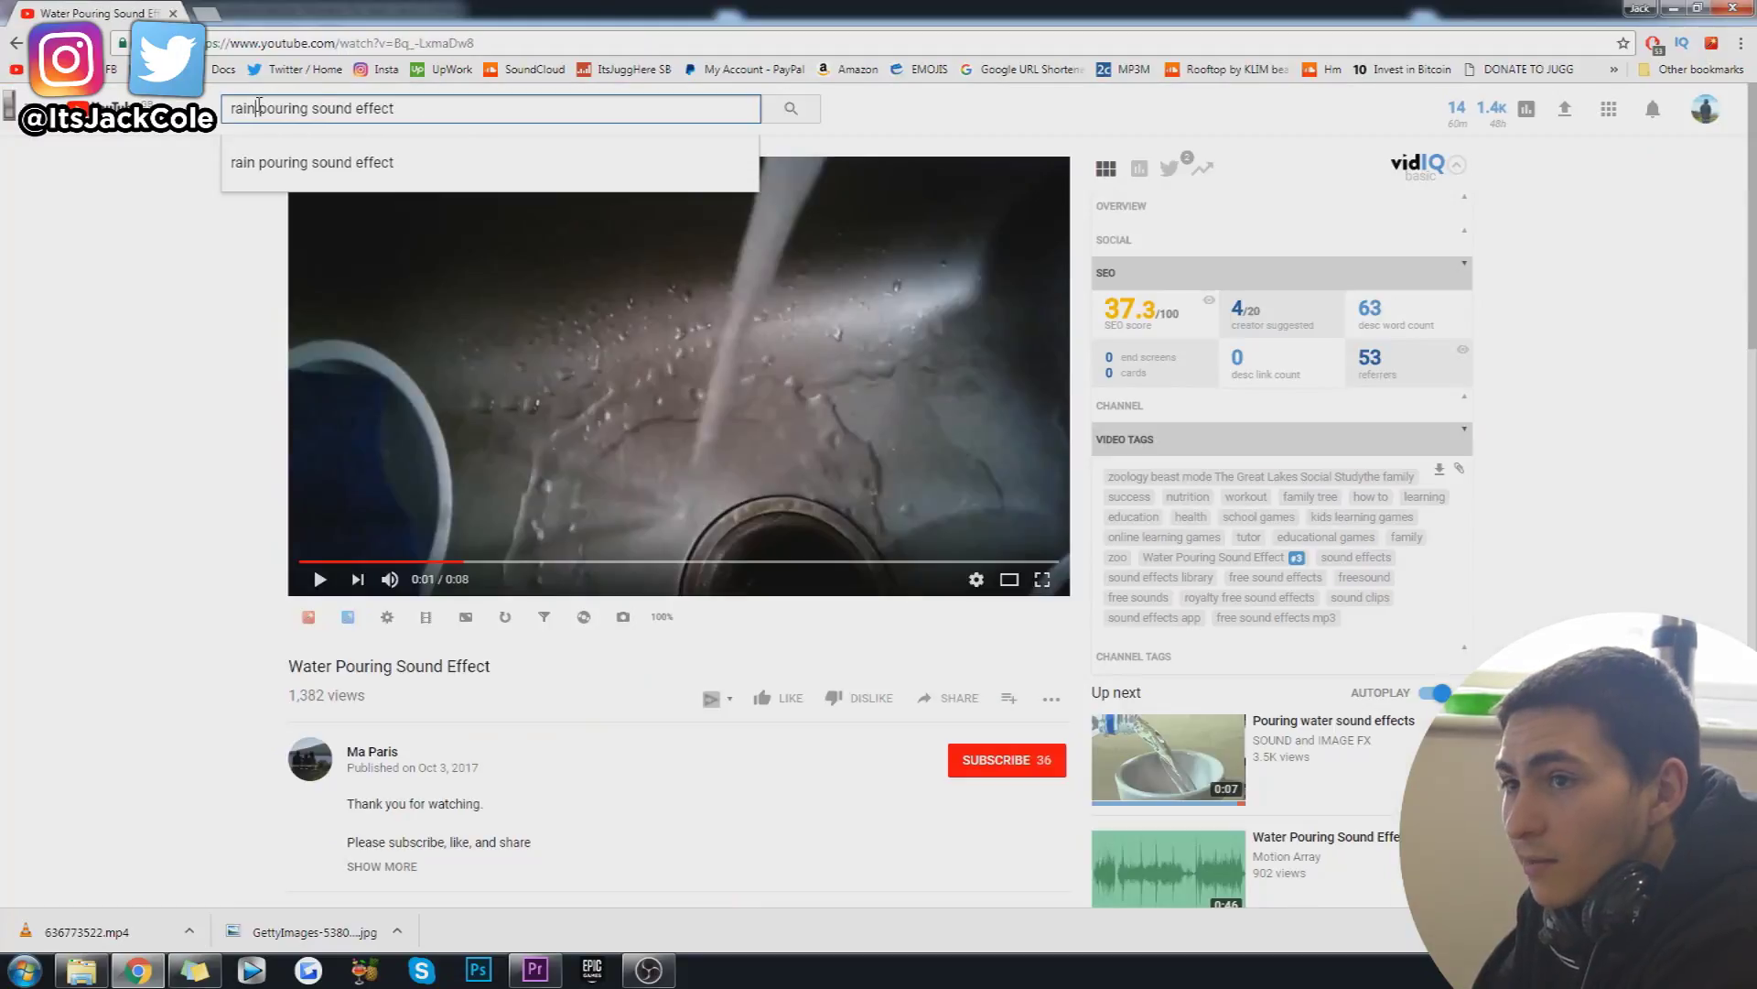
pyautogui.press('Return')
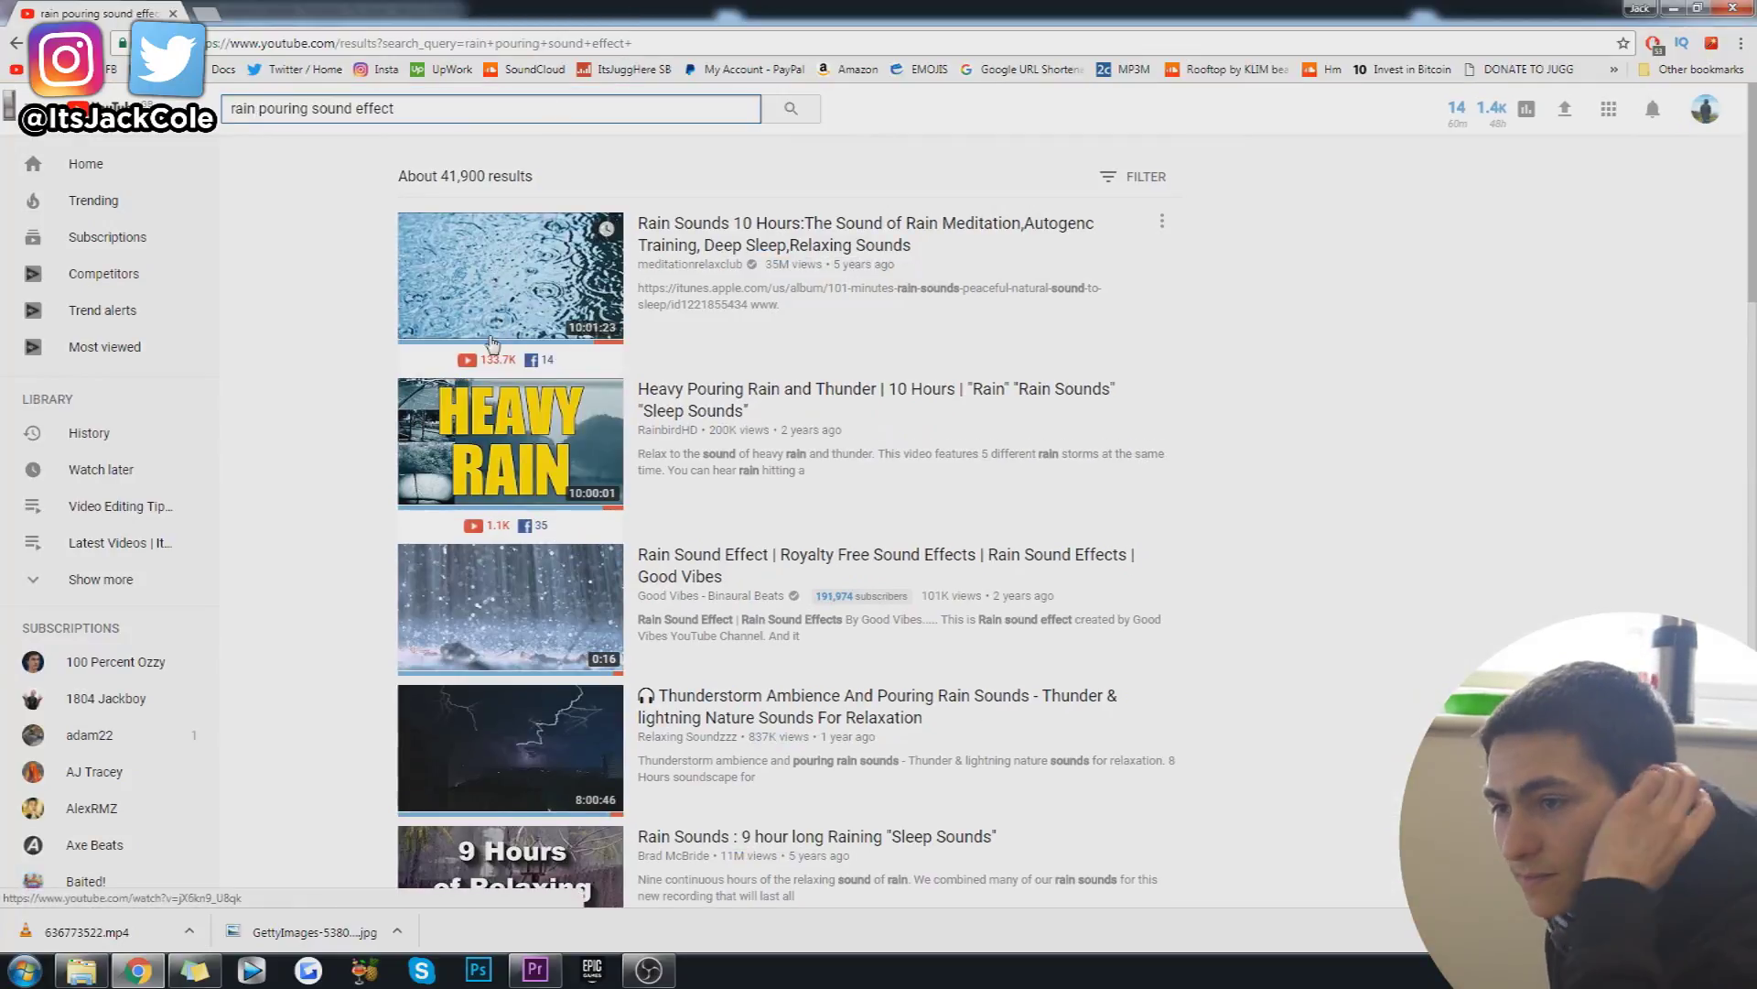
pyautogui.click(510, 606)
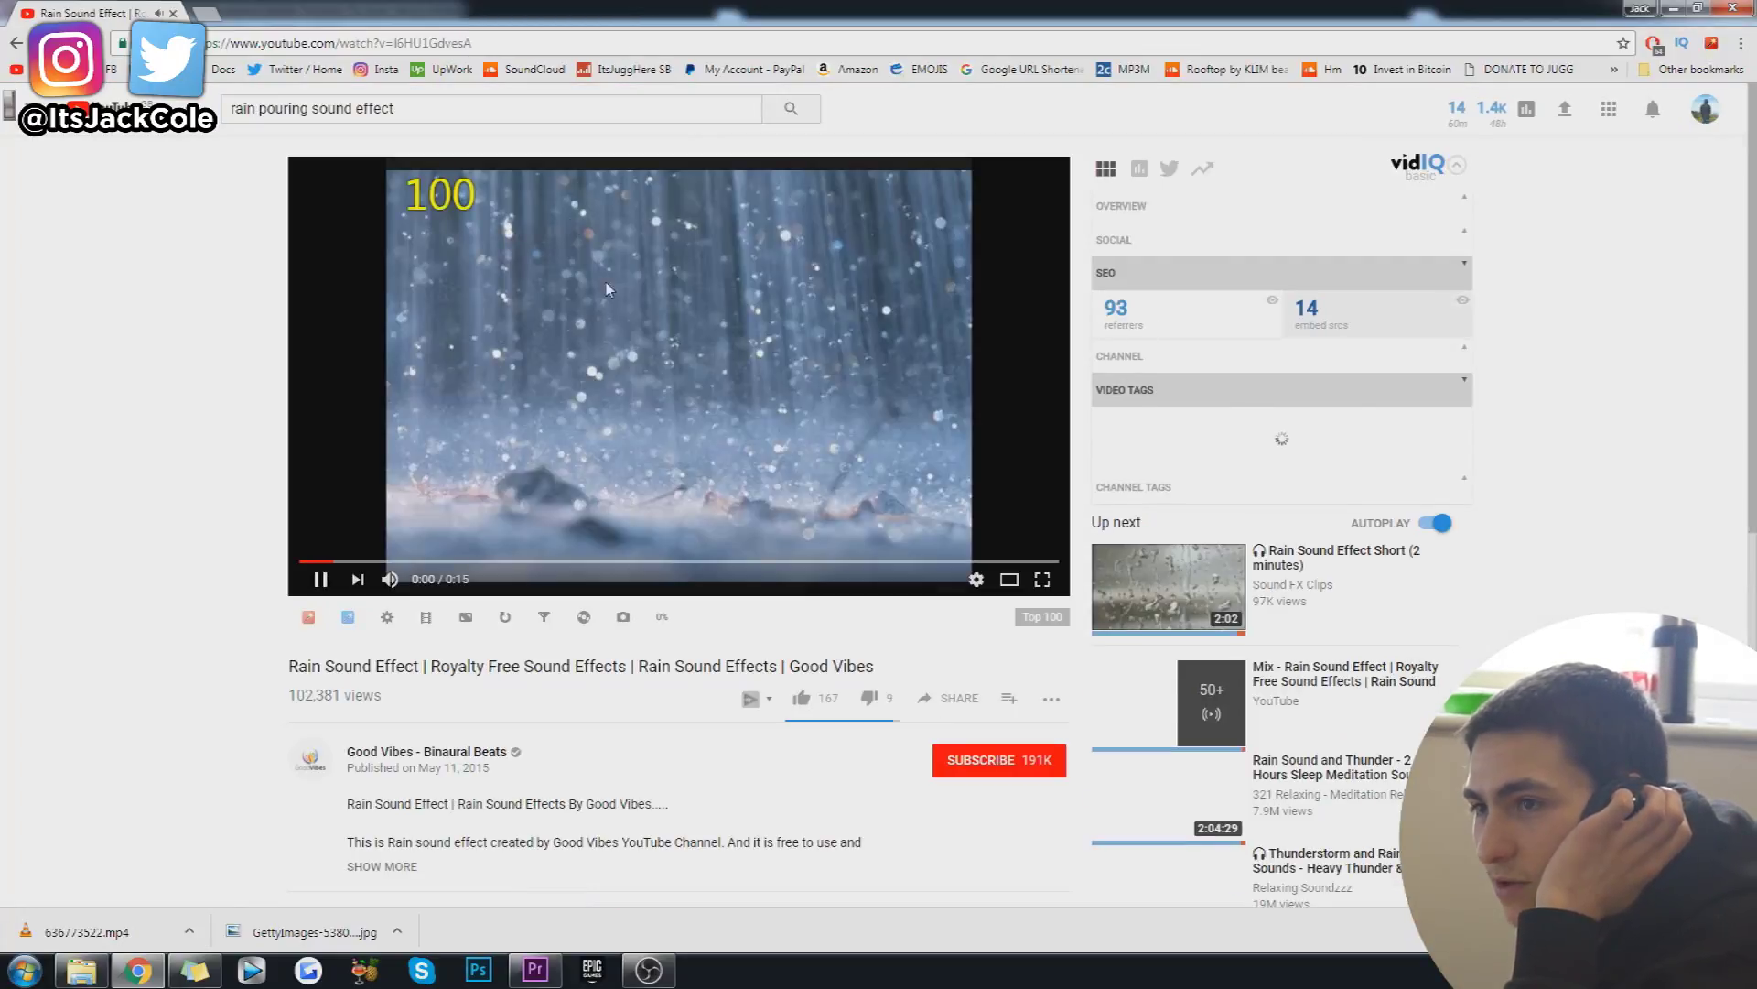
pyautogui.hotkey('ctrl', 't')
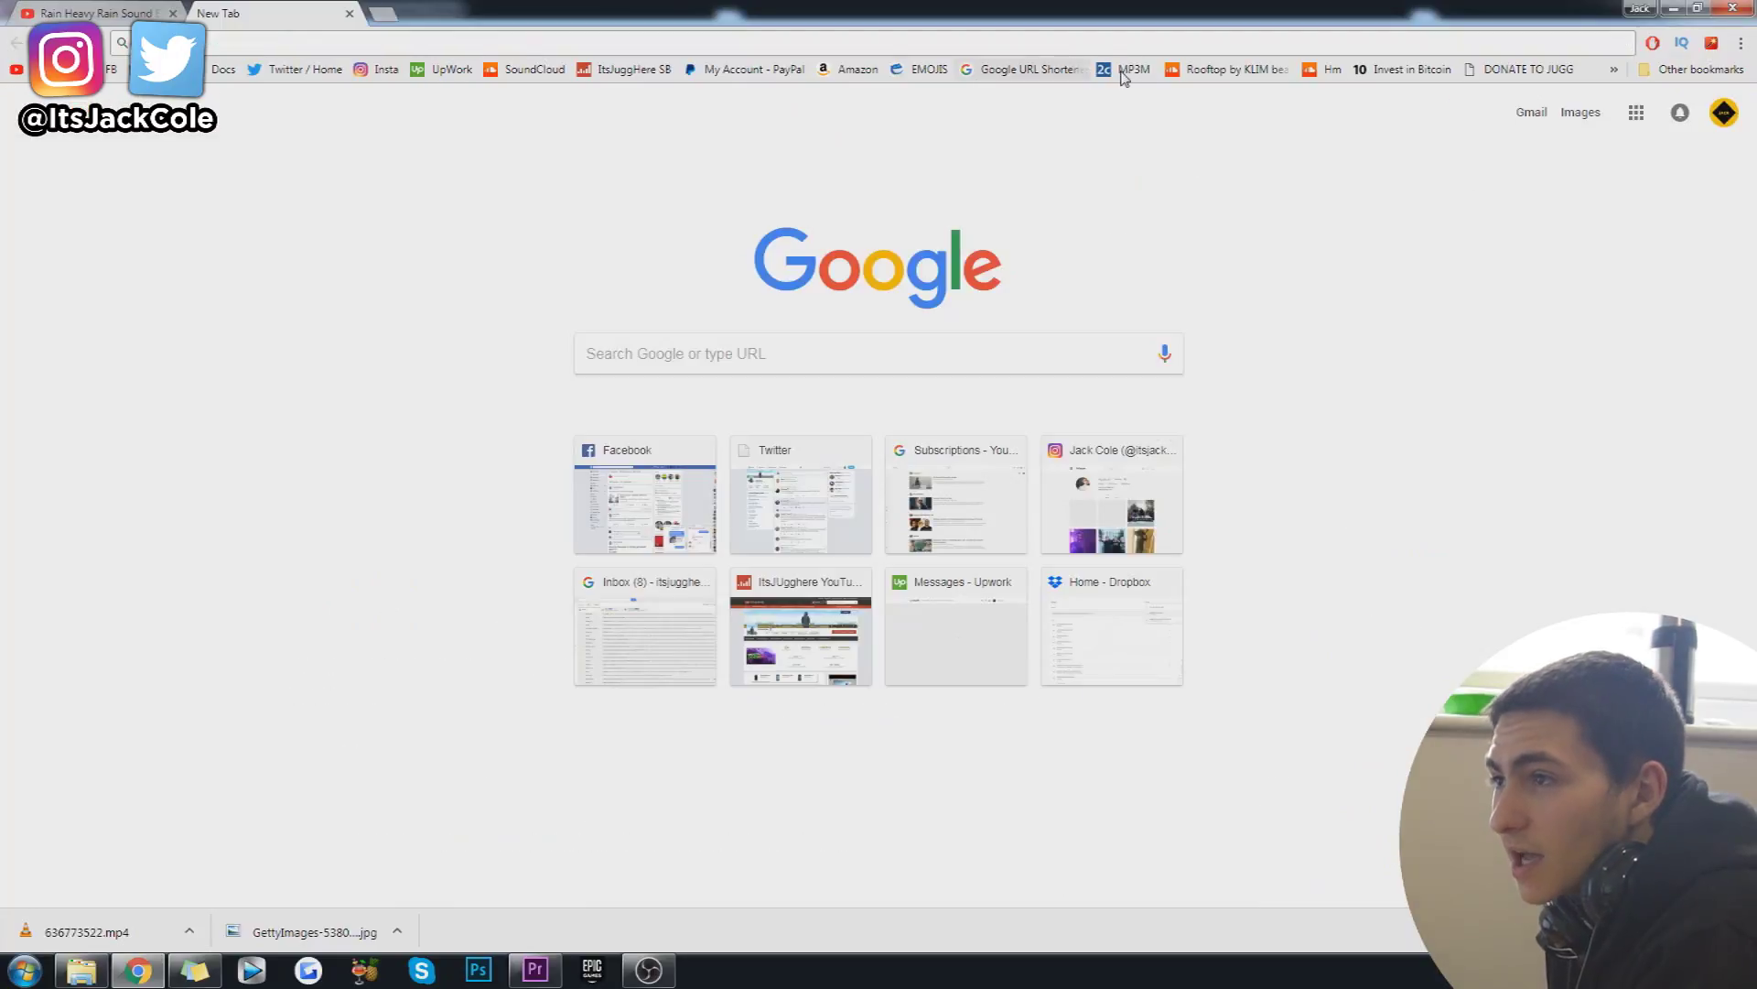
# Convert the heavy rain video's link to MP3 on 2conv.com, download it, and close the converter
pyautogui.click(1126, 71)
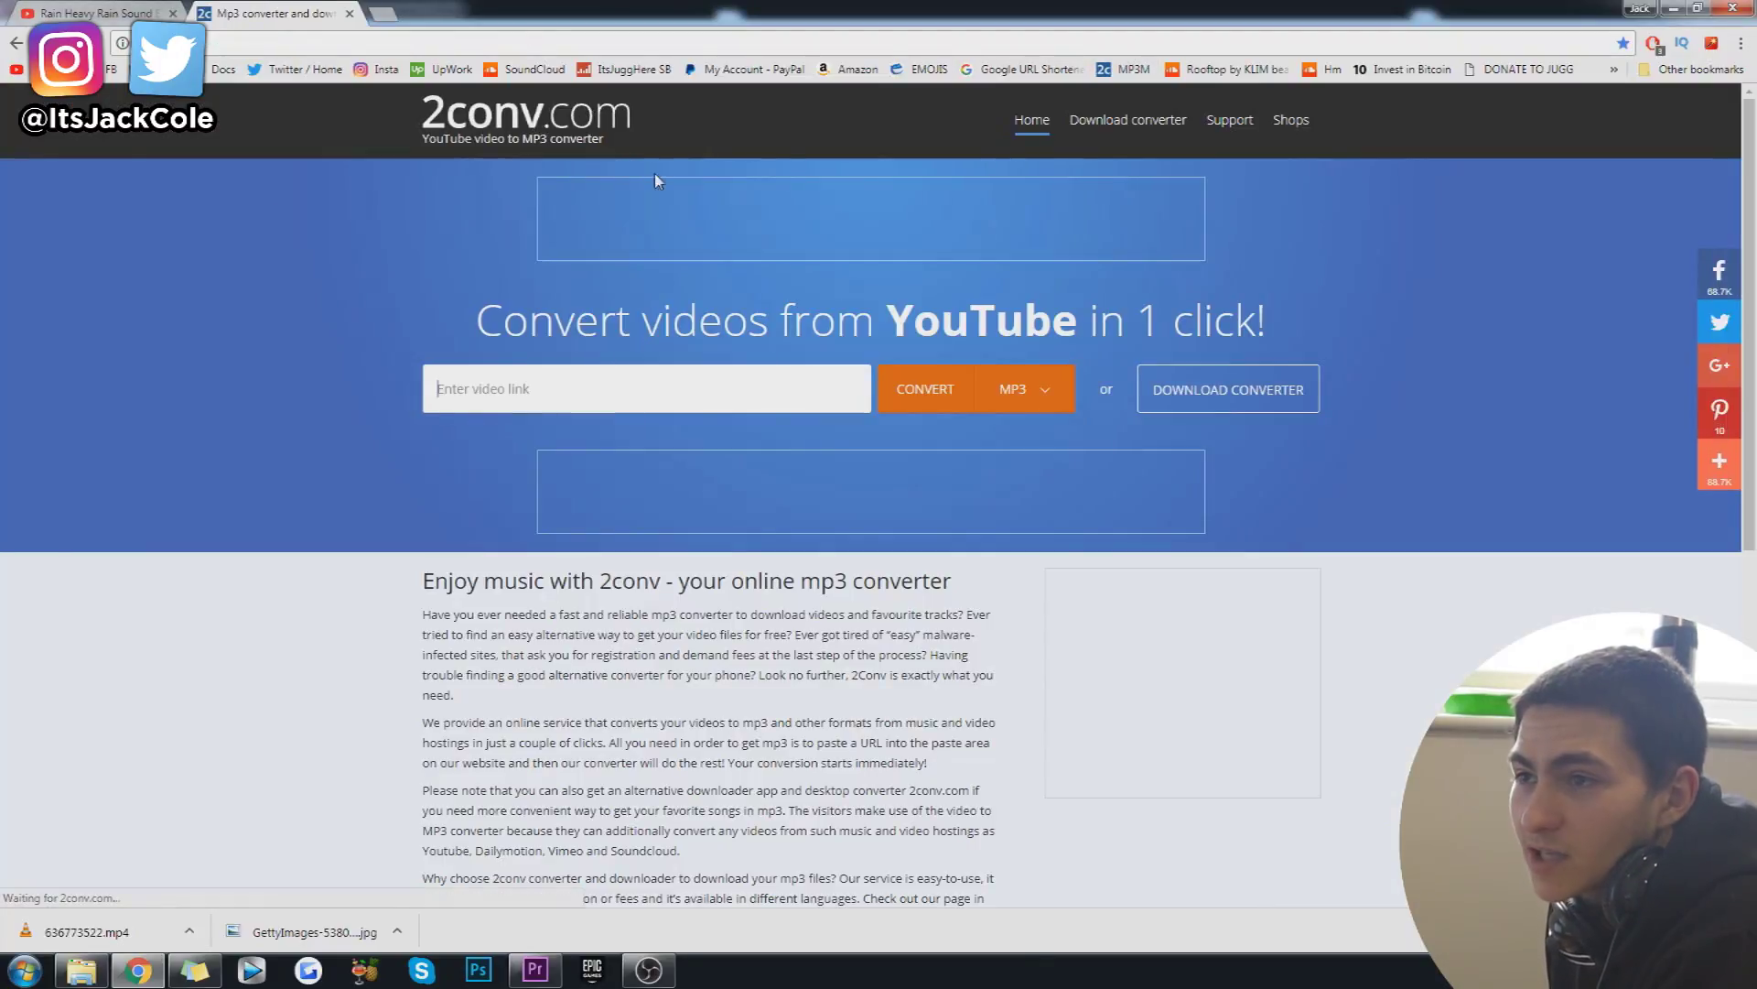
pyautogui.hotkey('ctrl', 'v')
pyautogui.click(943, 391)
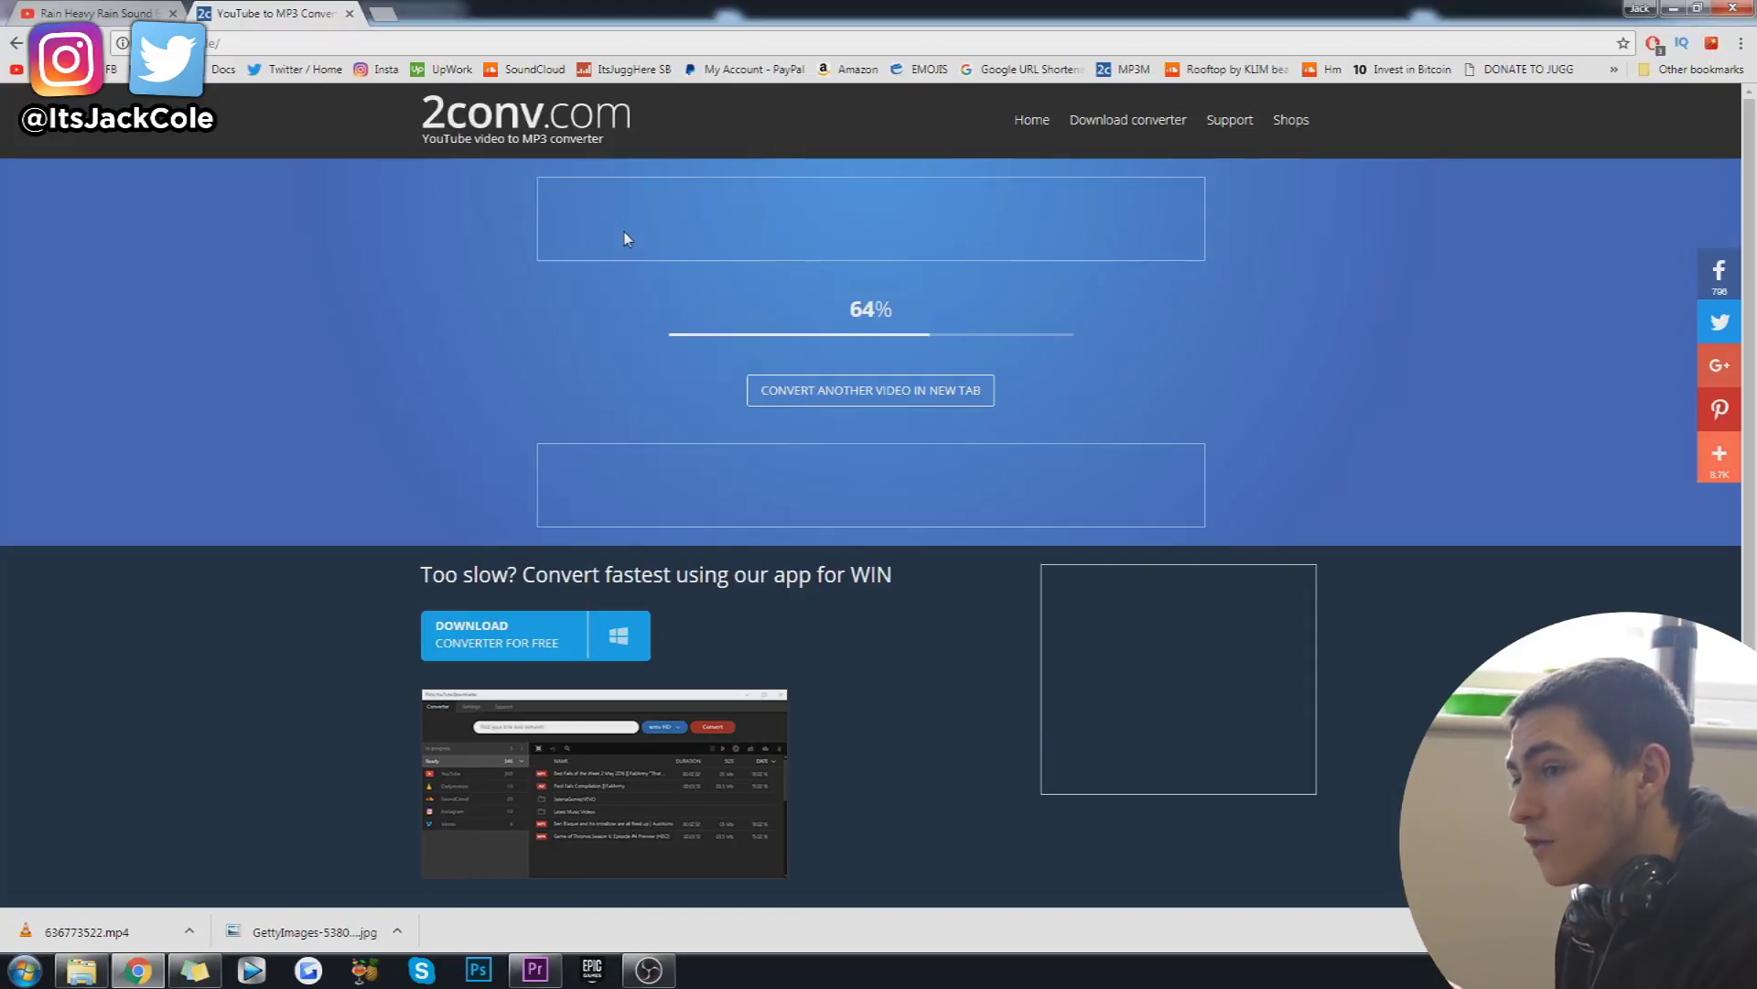
pyautogui.hotkey('ctrl', 'shift', 'Tab')
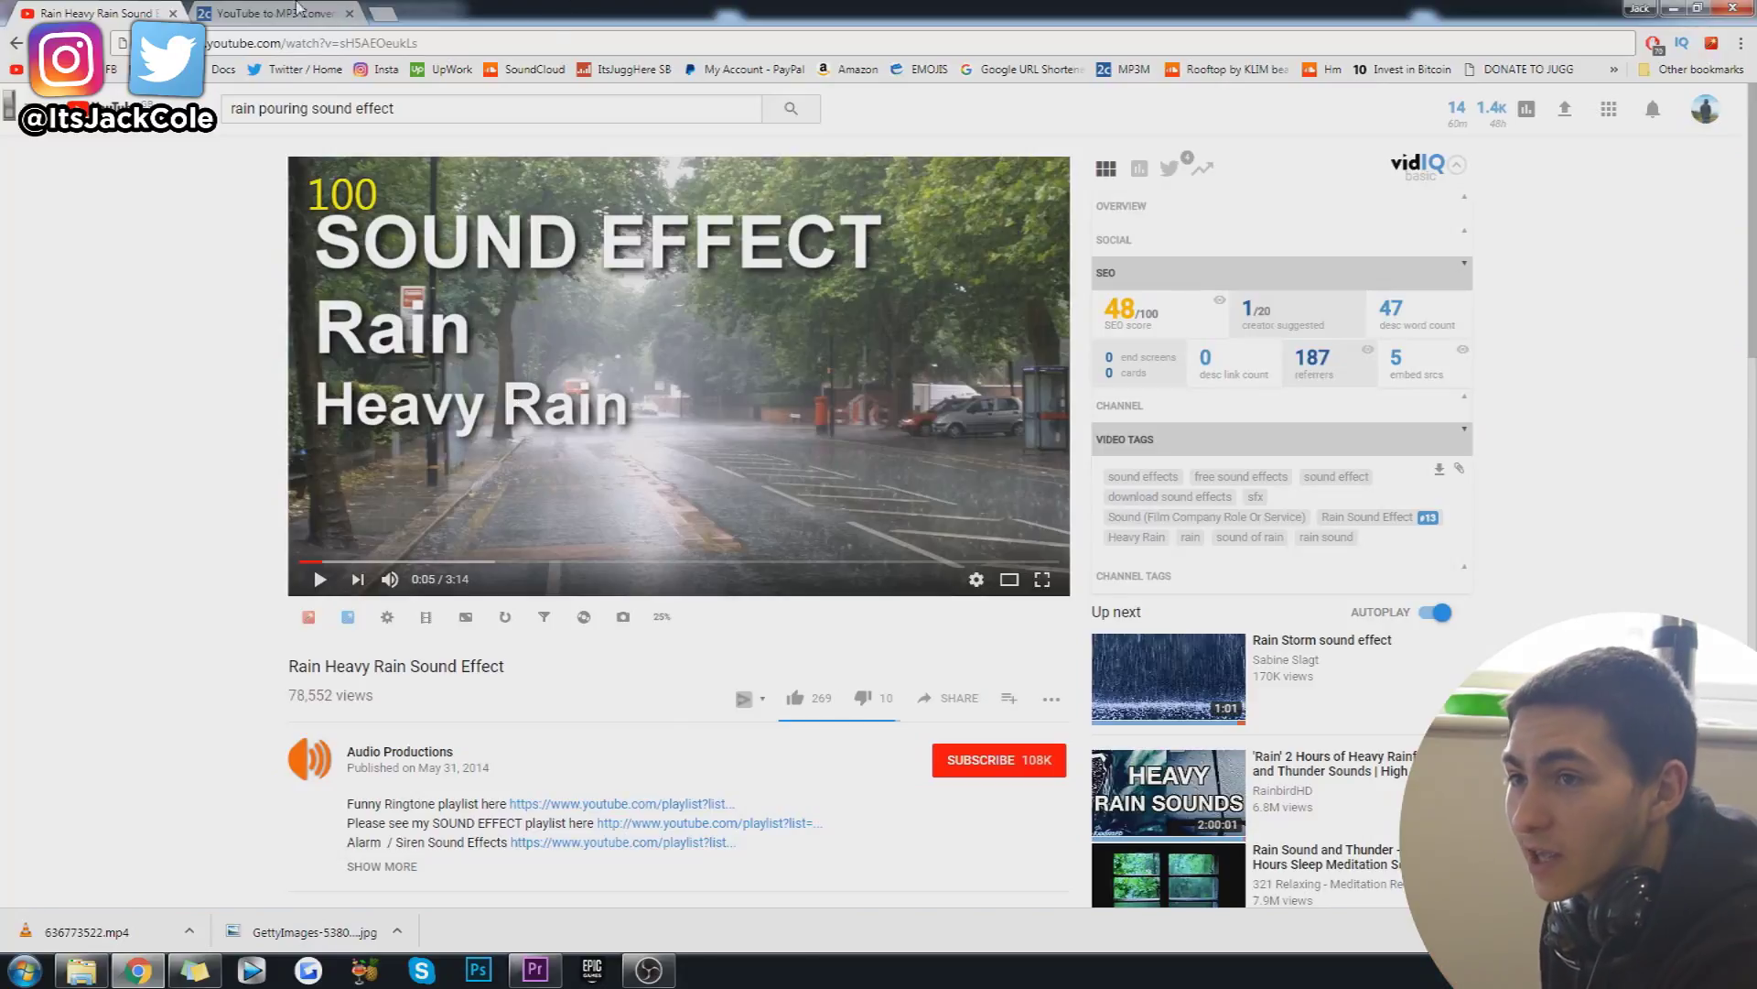
pyautogui.click(329, 11)
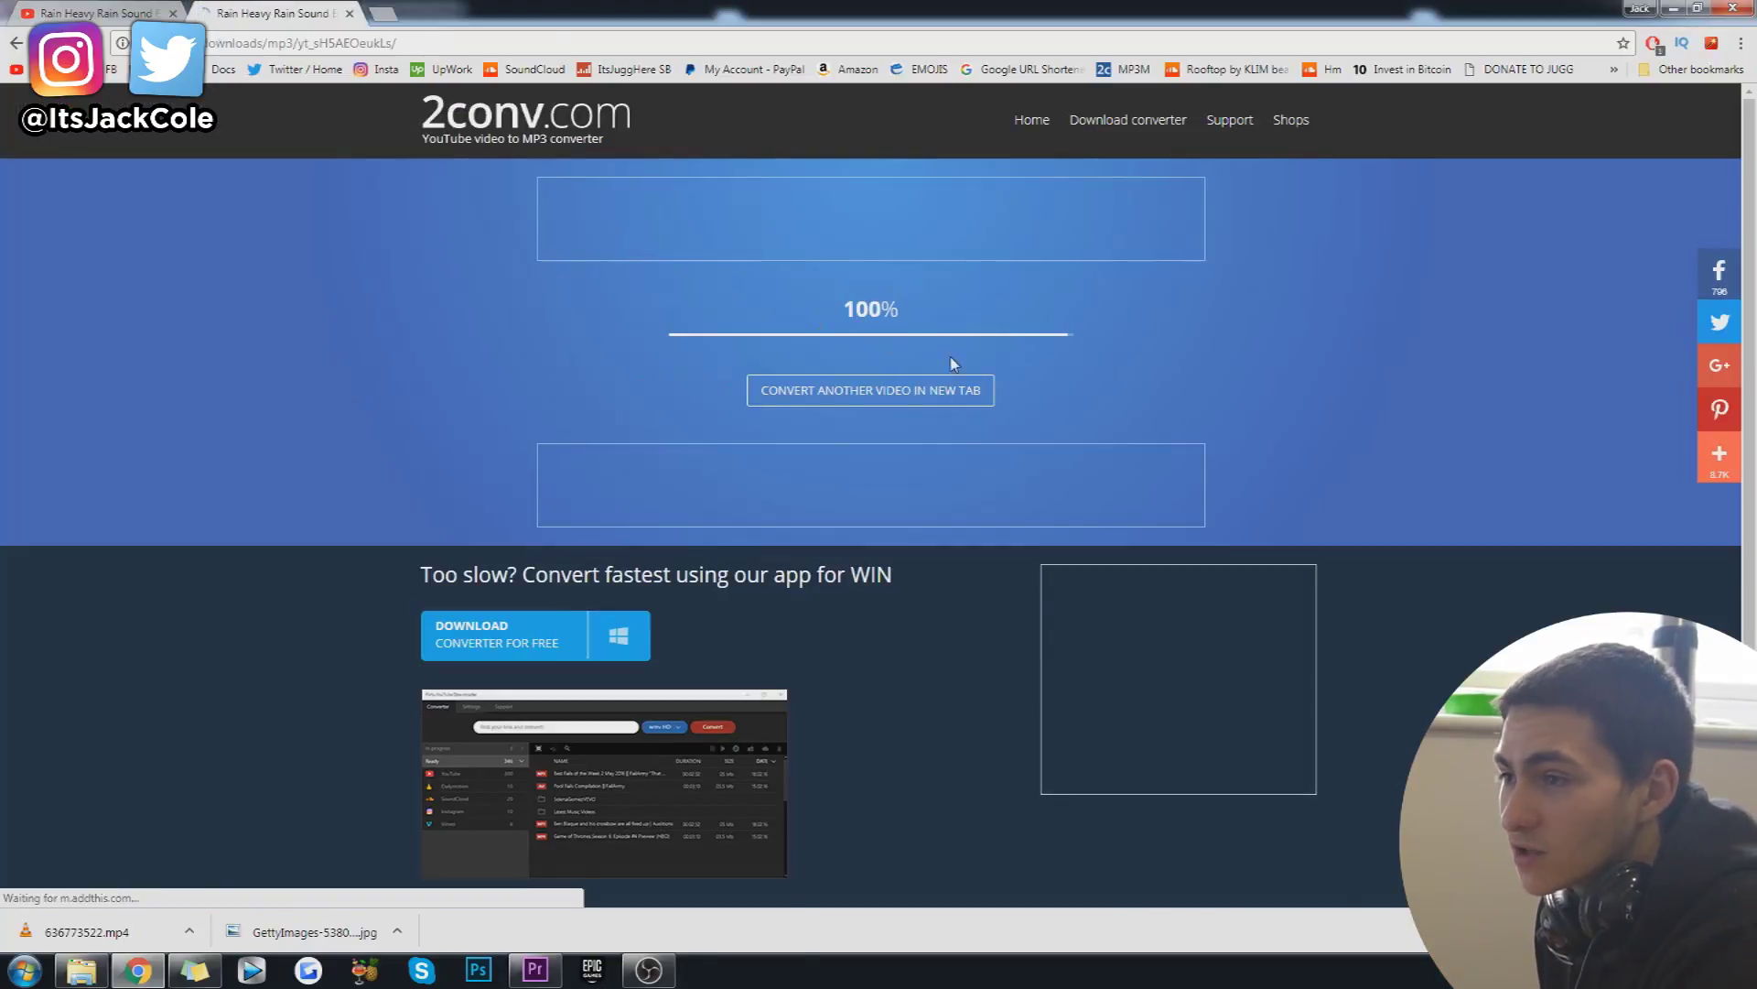
pyautogui.click(820, 376)
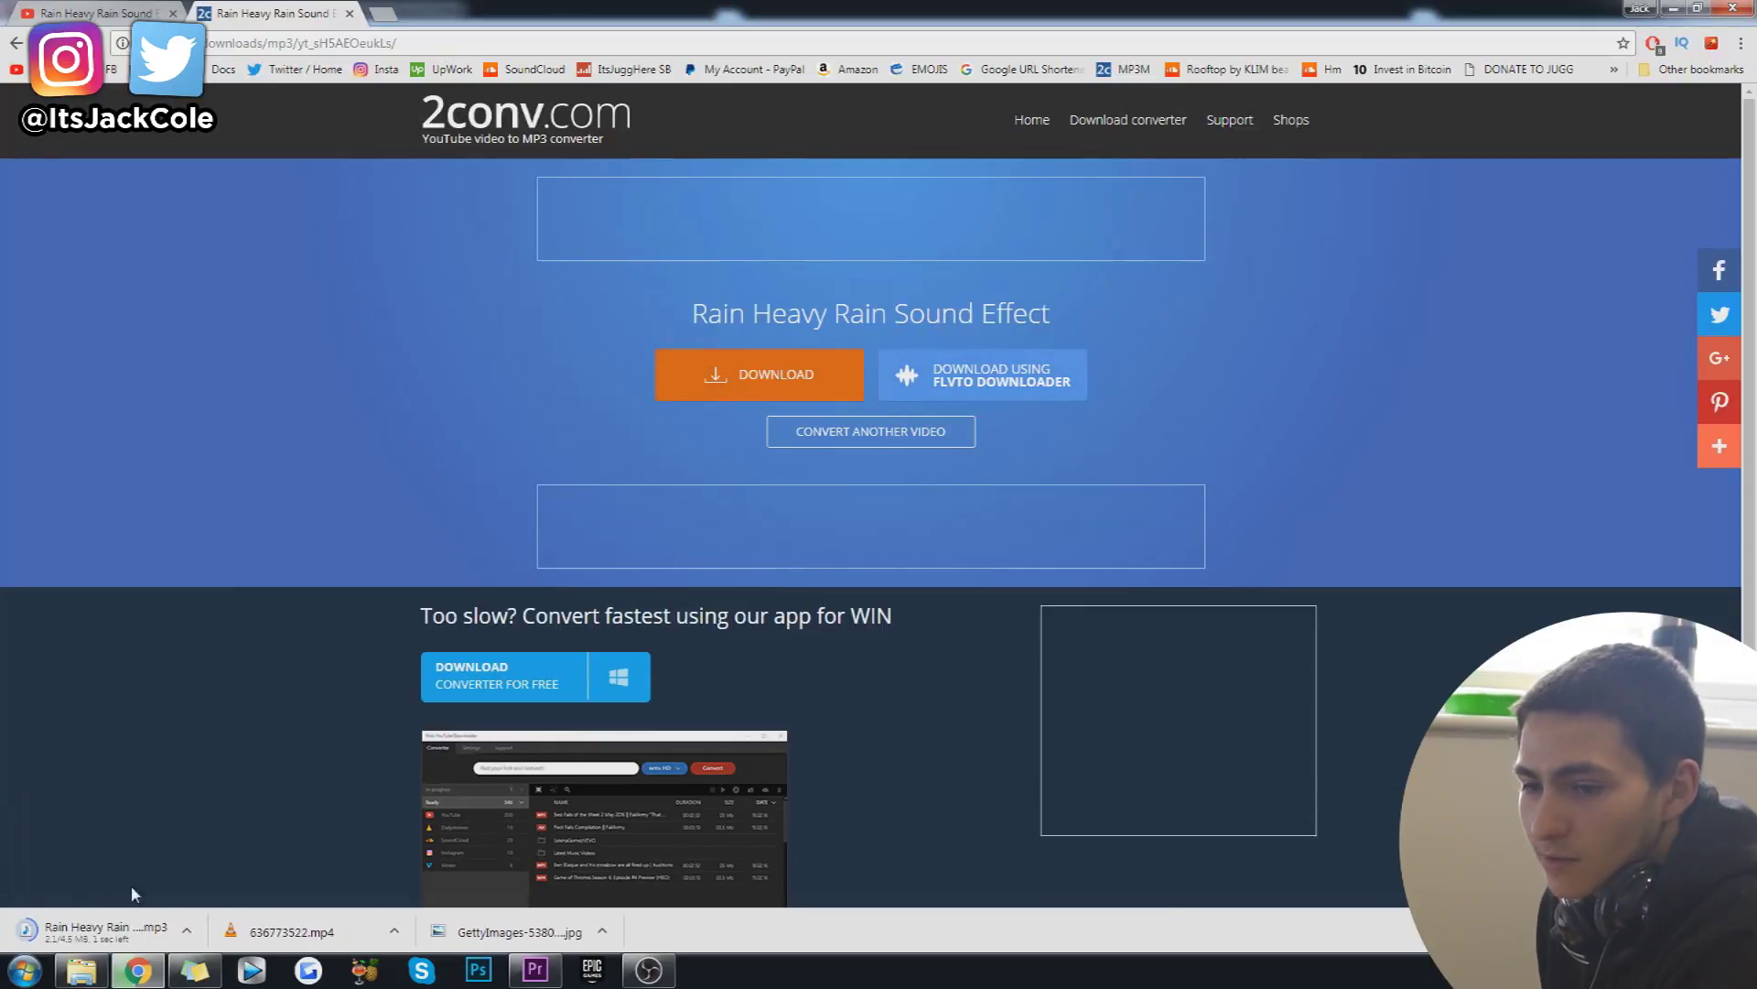
pyautogui.hotkey('ctrl', 'w')
# Drop the downloaded rain MP3 onto A1 beneath the flower clip
pyautogui.moveTo(92, 931); pyautogui.dragTo(746, 805)
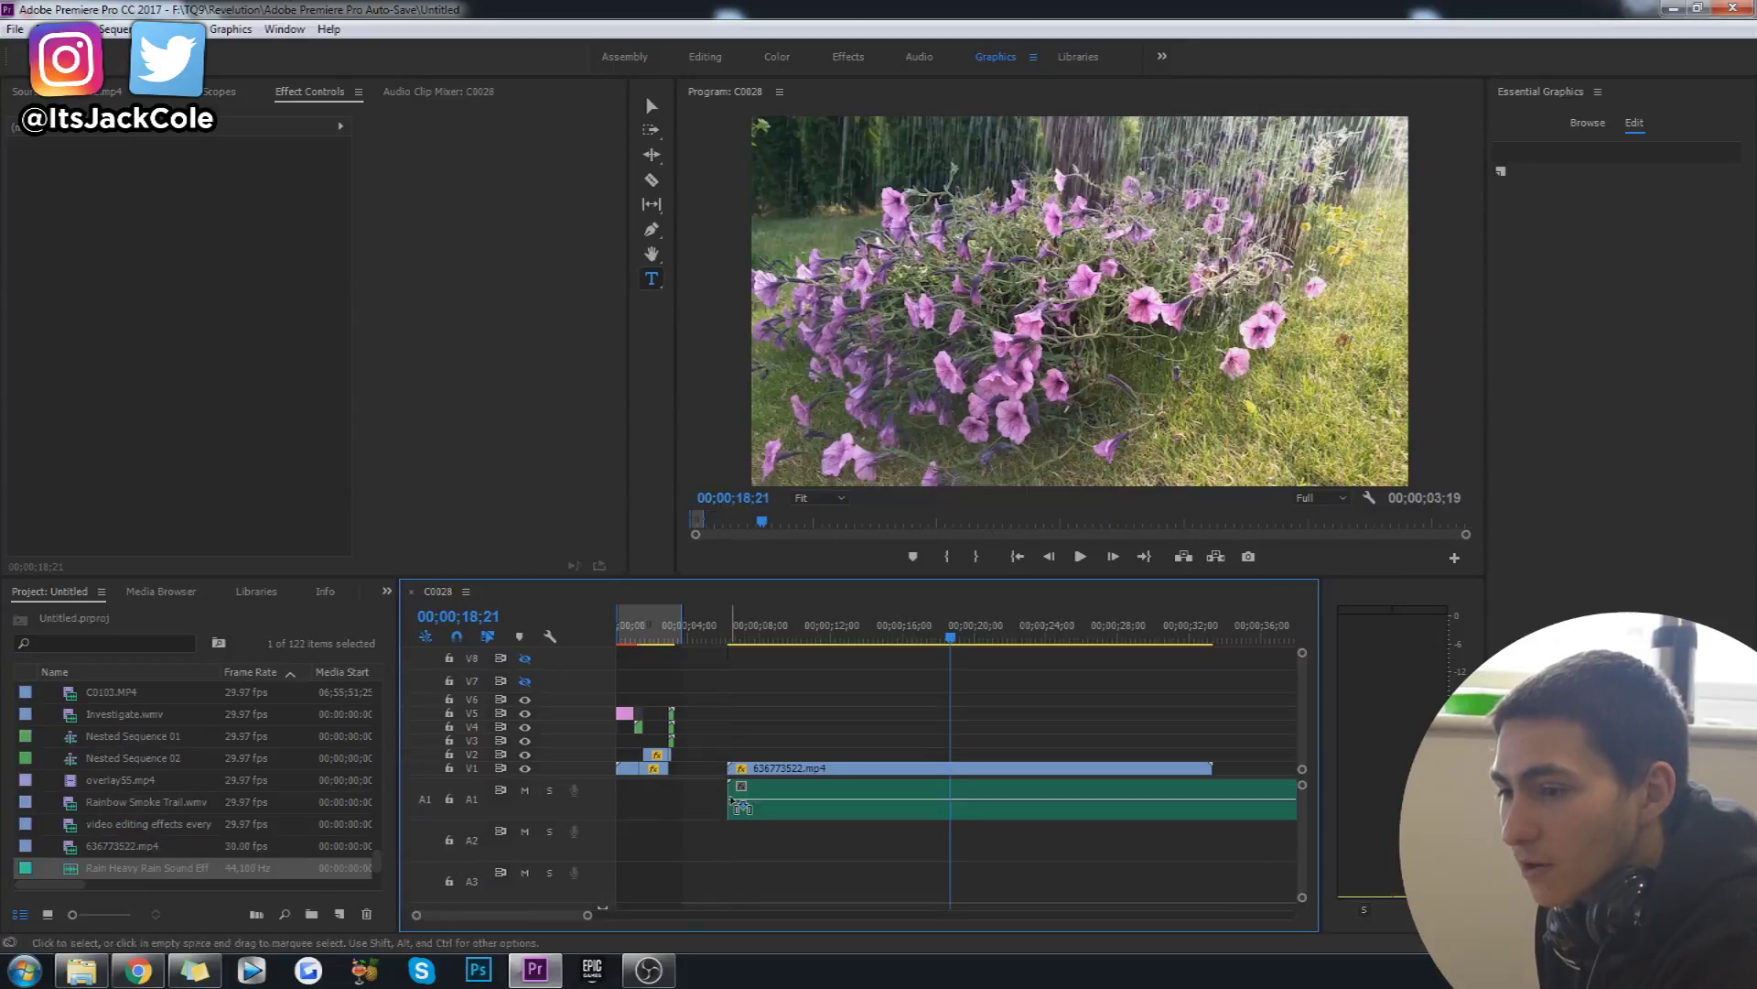
pyautogui.moveTo(413, 915); pyautogui.dragTo(509, 918)
pyautogui.press('-')
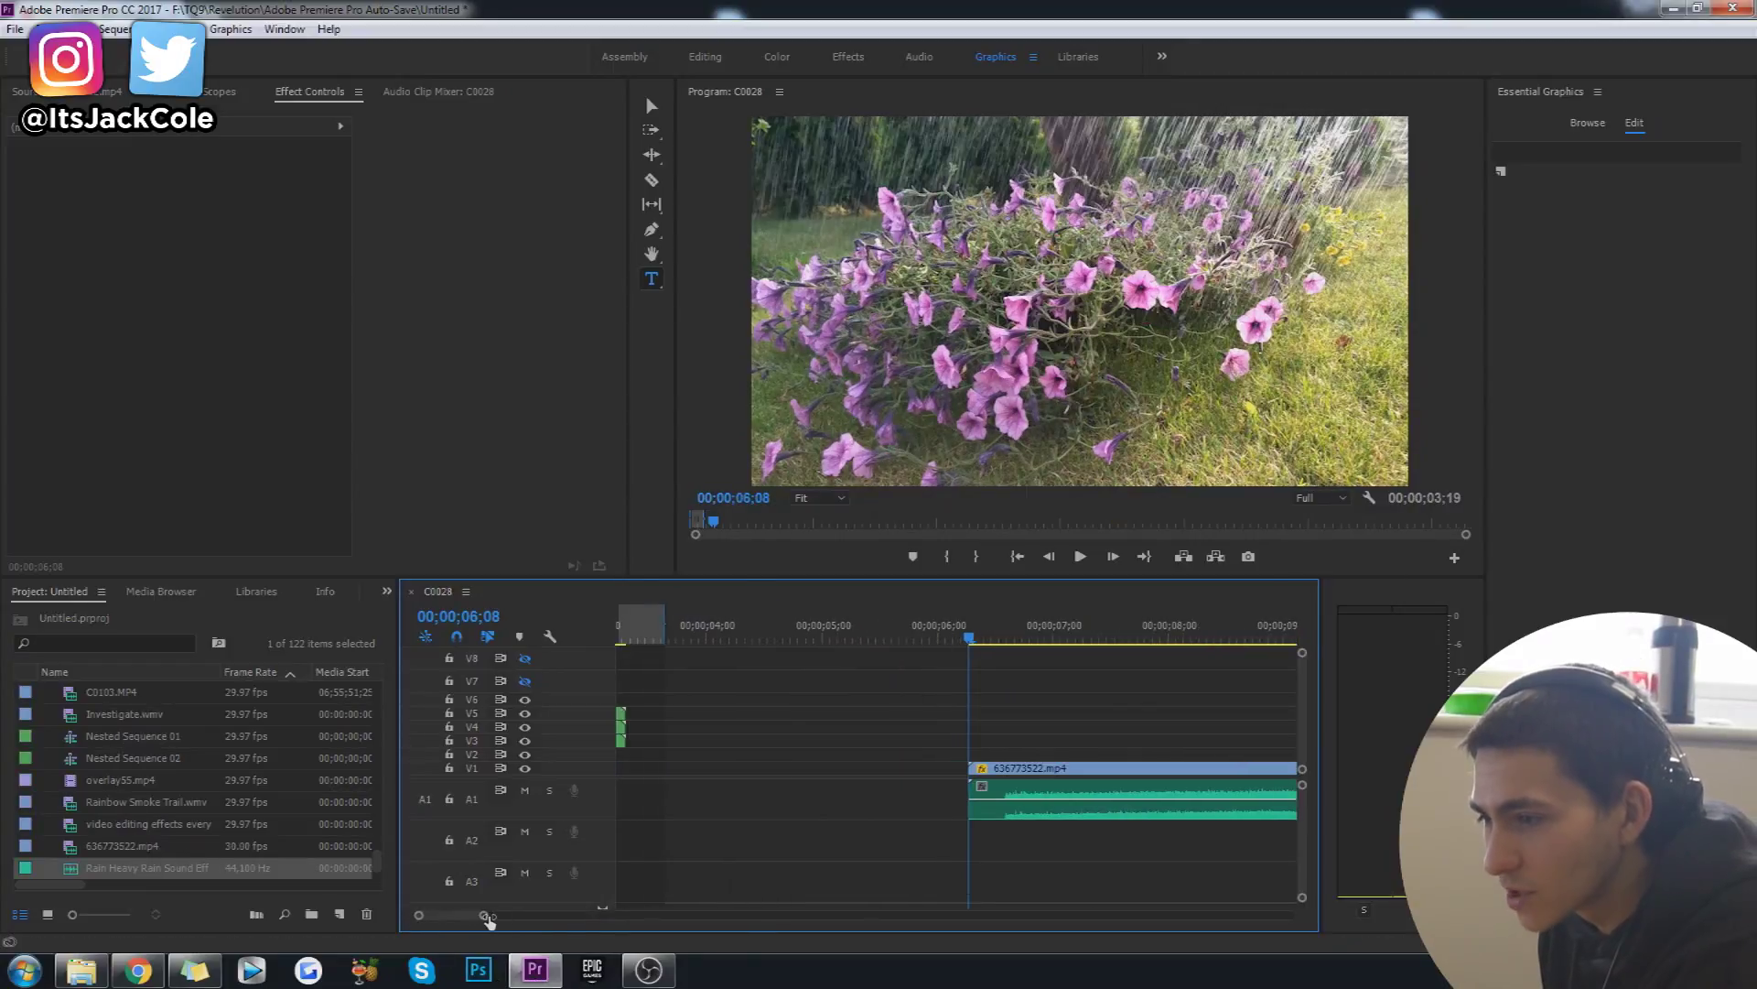
pyautogui.press('c')
pyautogui.press('t')
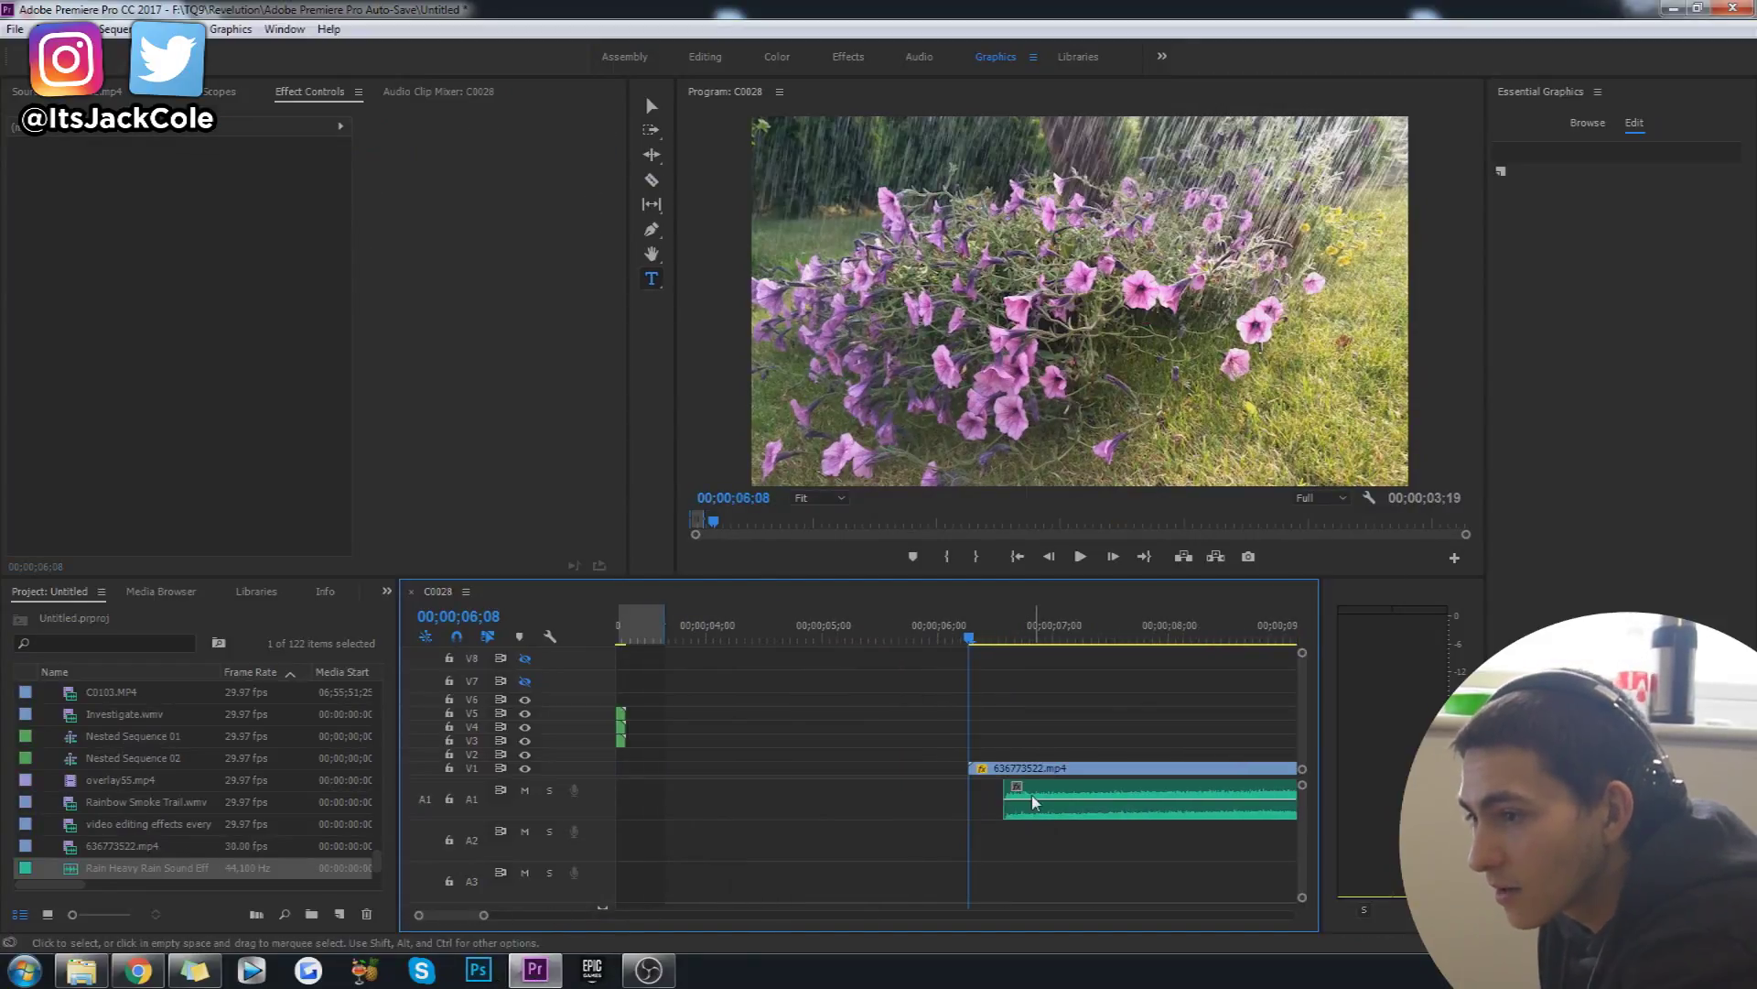
# Play back the flower clip with the rain audio, stopping at the zoom's end point
pyautogui.click(1002, 804)
pyautogui.press('space')
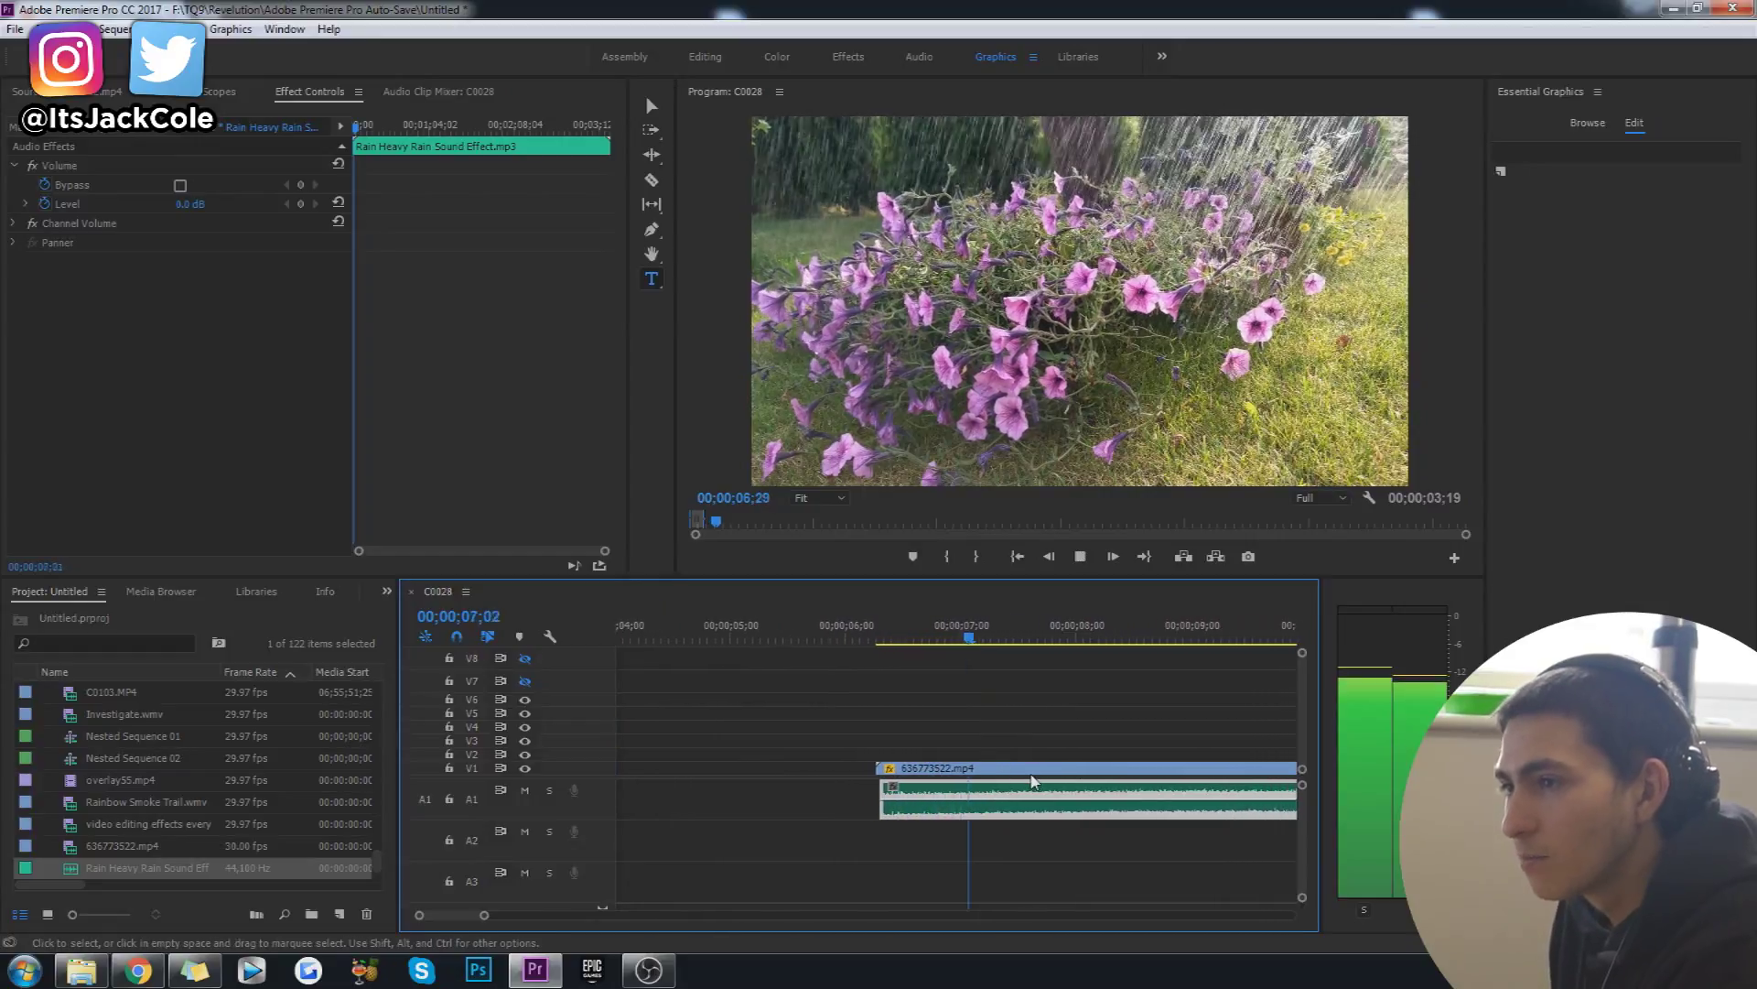
pyautogui.moveTo(483, 920); pyautogui.dragTo(547, 915)
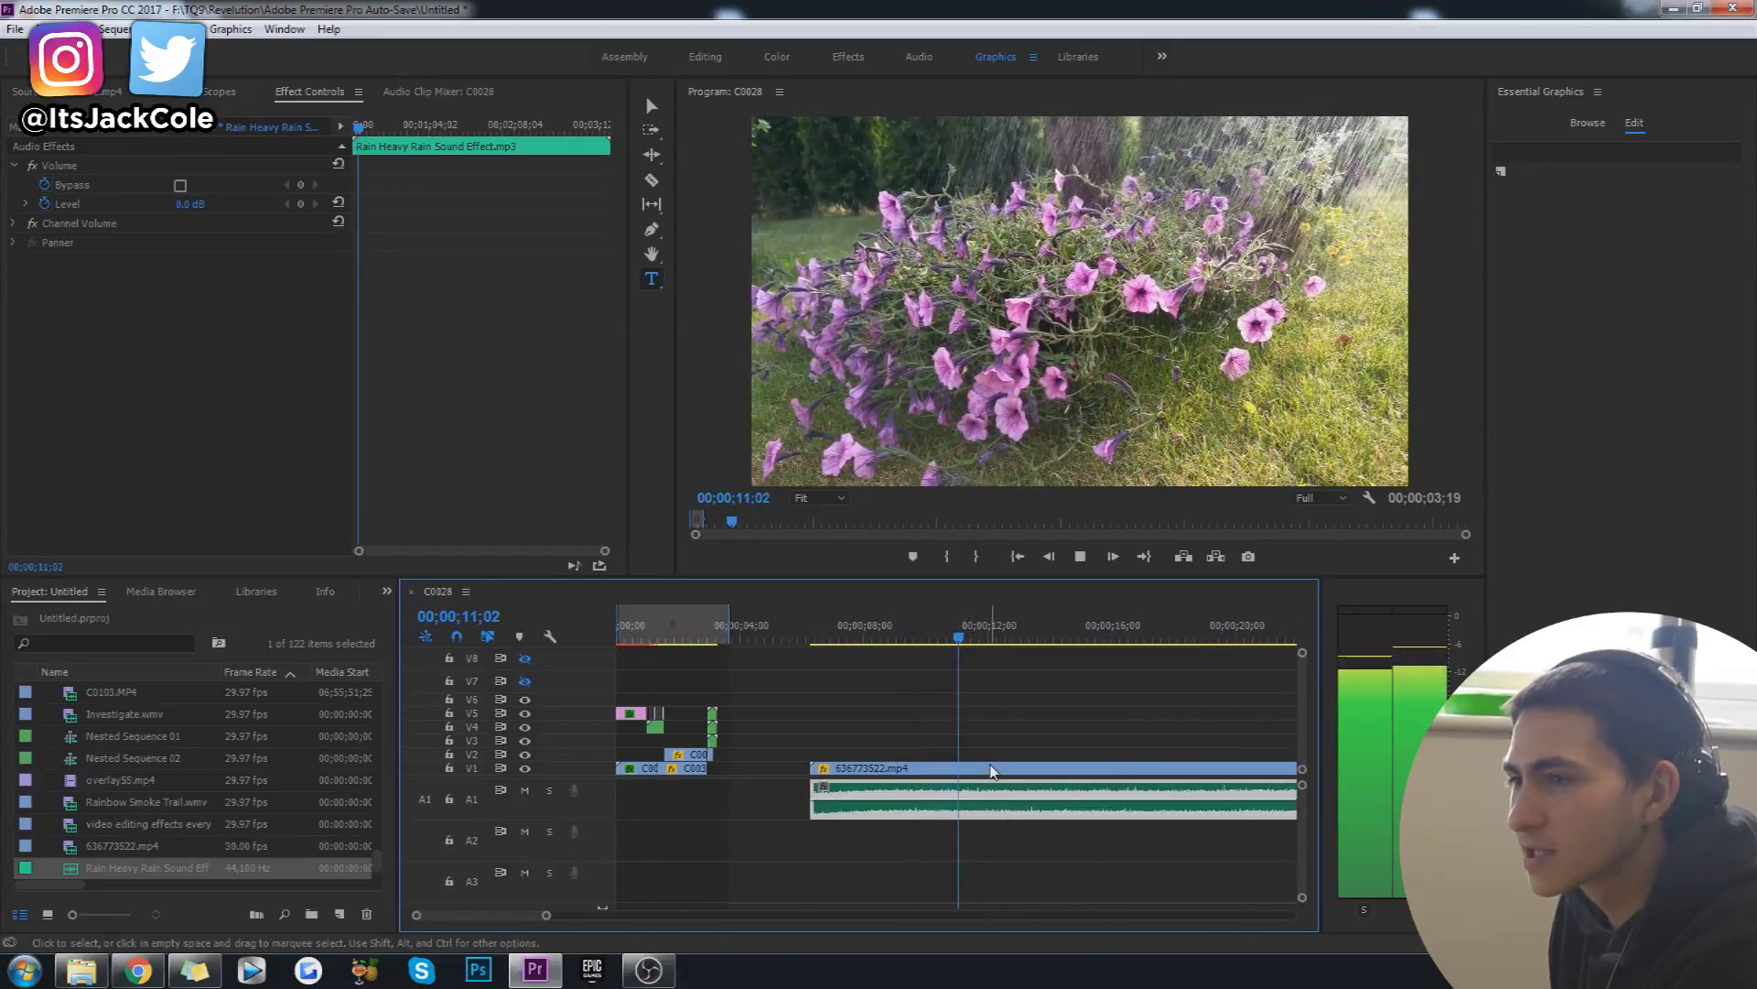
pyautogui.press('space')
pyautogui.click(939, 767)
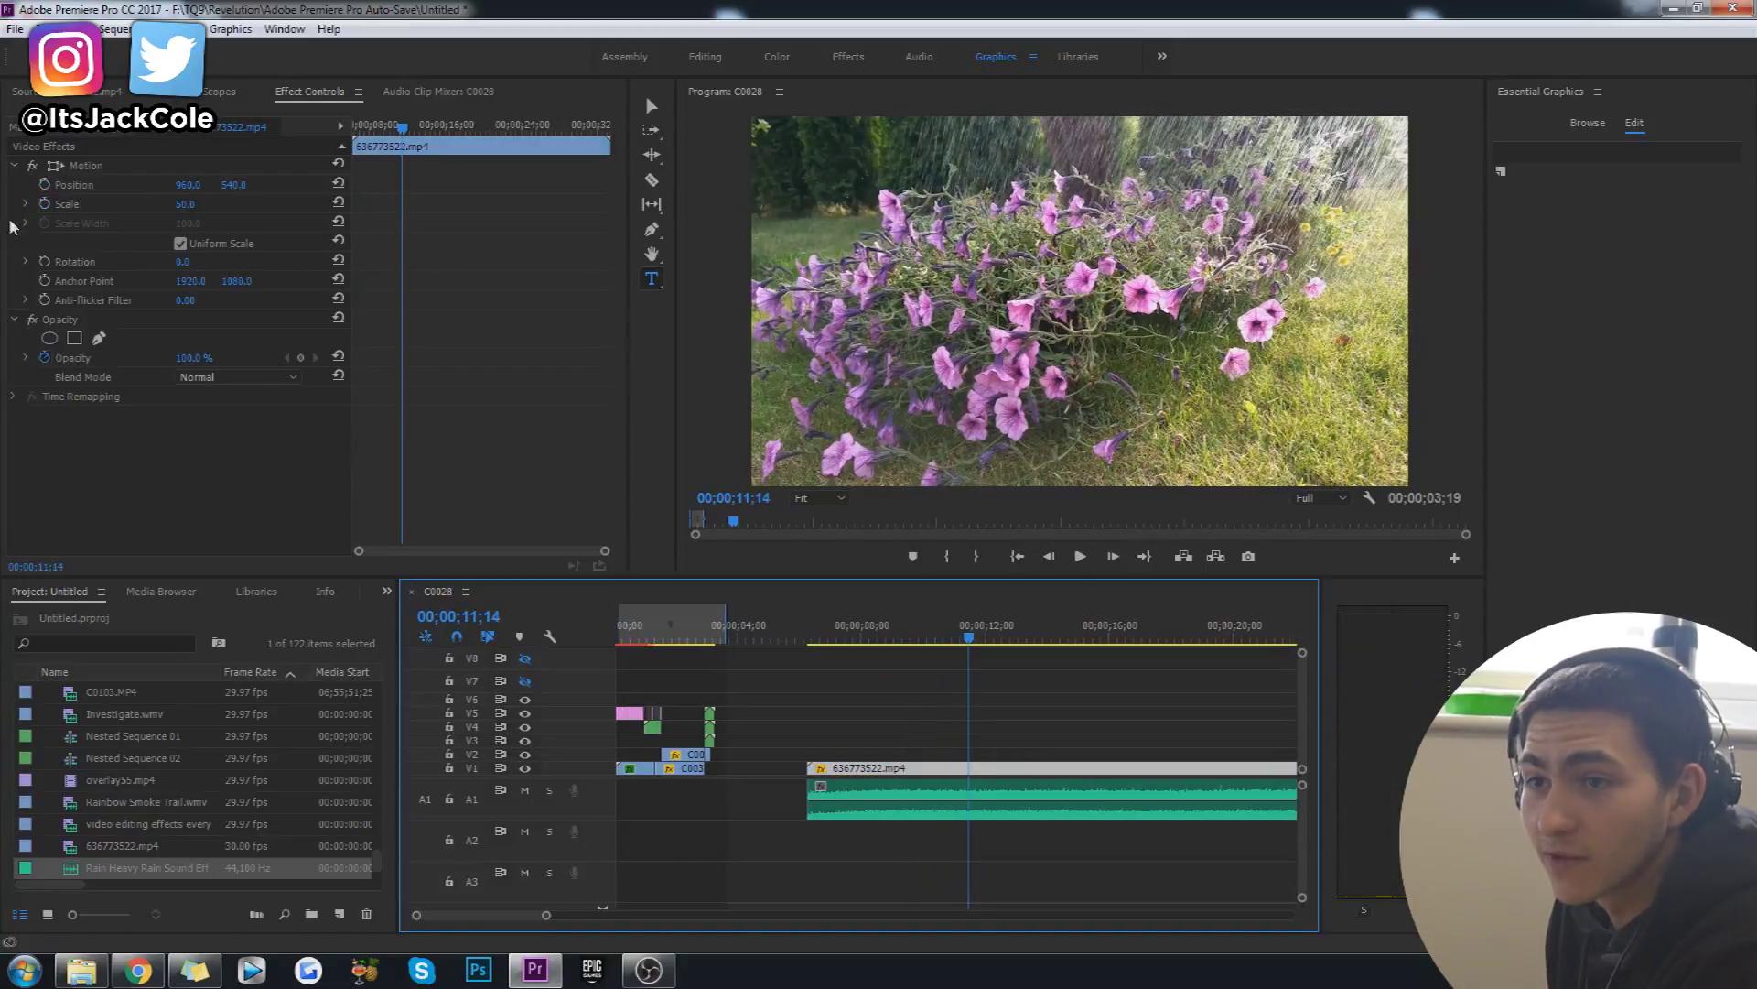
# Keyframe the flower clip's Scale at 50 at 11;14 and 70 at its start
pyautogui.click(48, 203)
pyautogui.moveTo(403, 133); pyautogui.dragTo(176, 160)
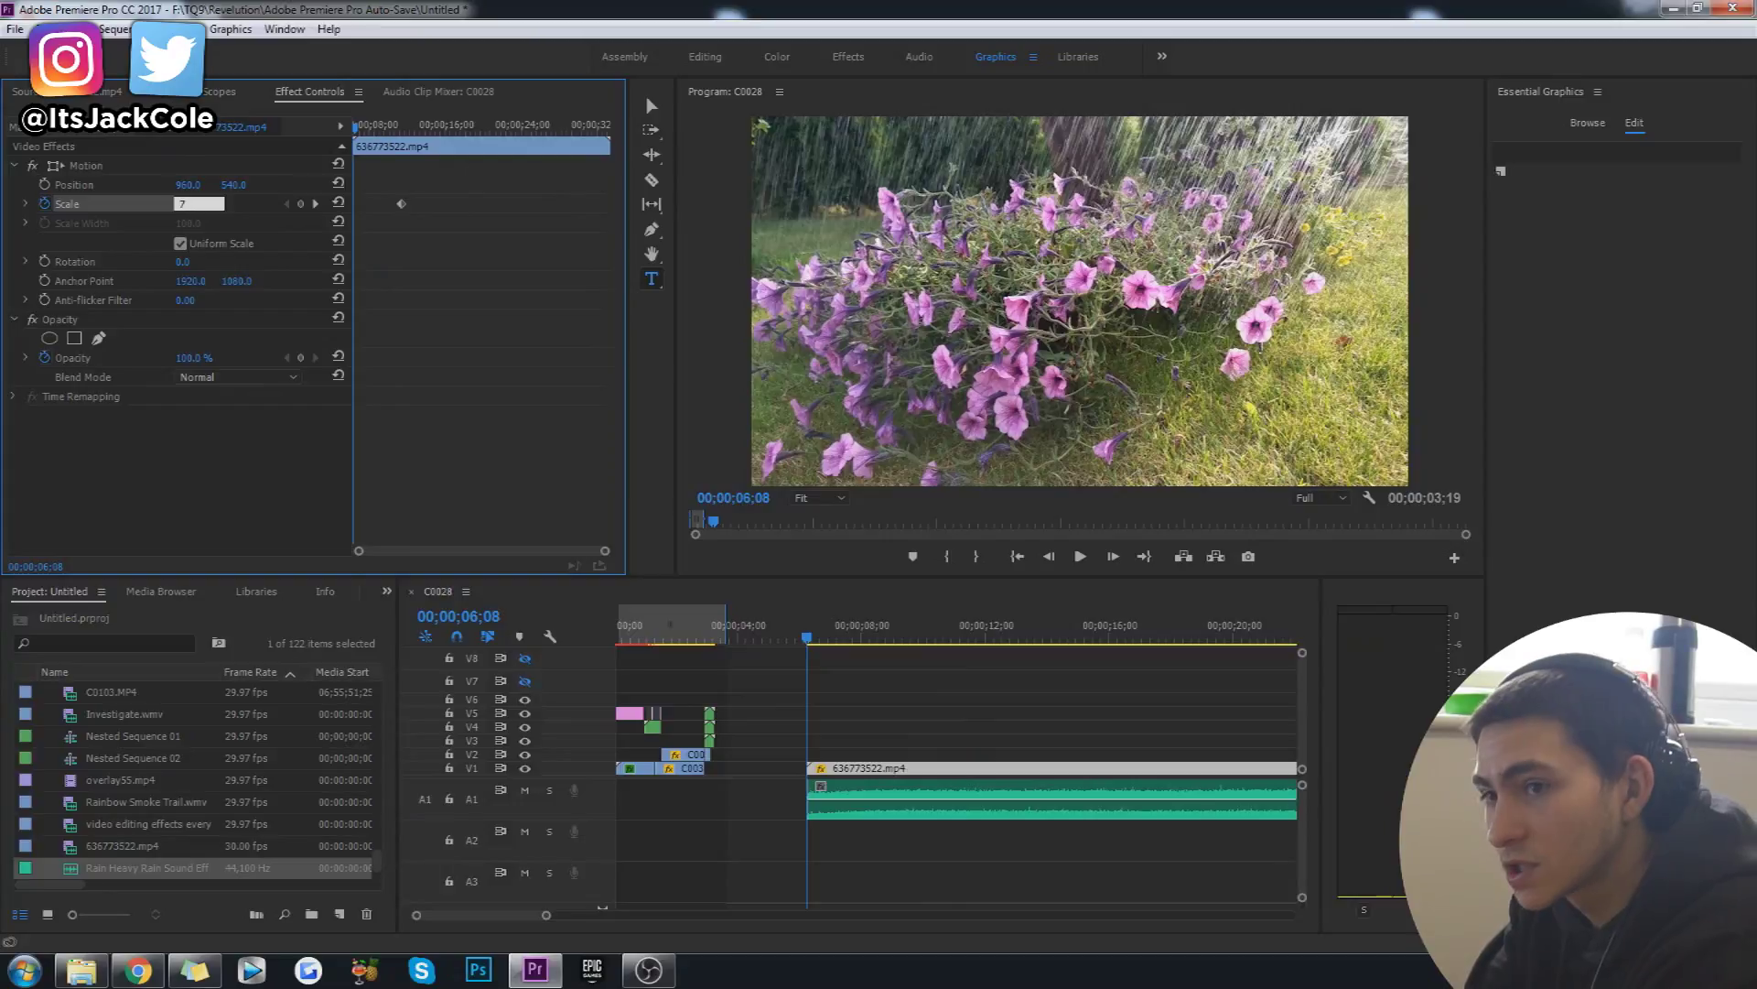
pyautogui.write('75')
pyautogui.press('Return')
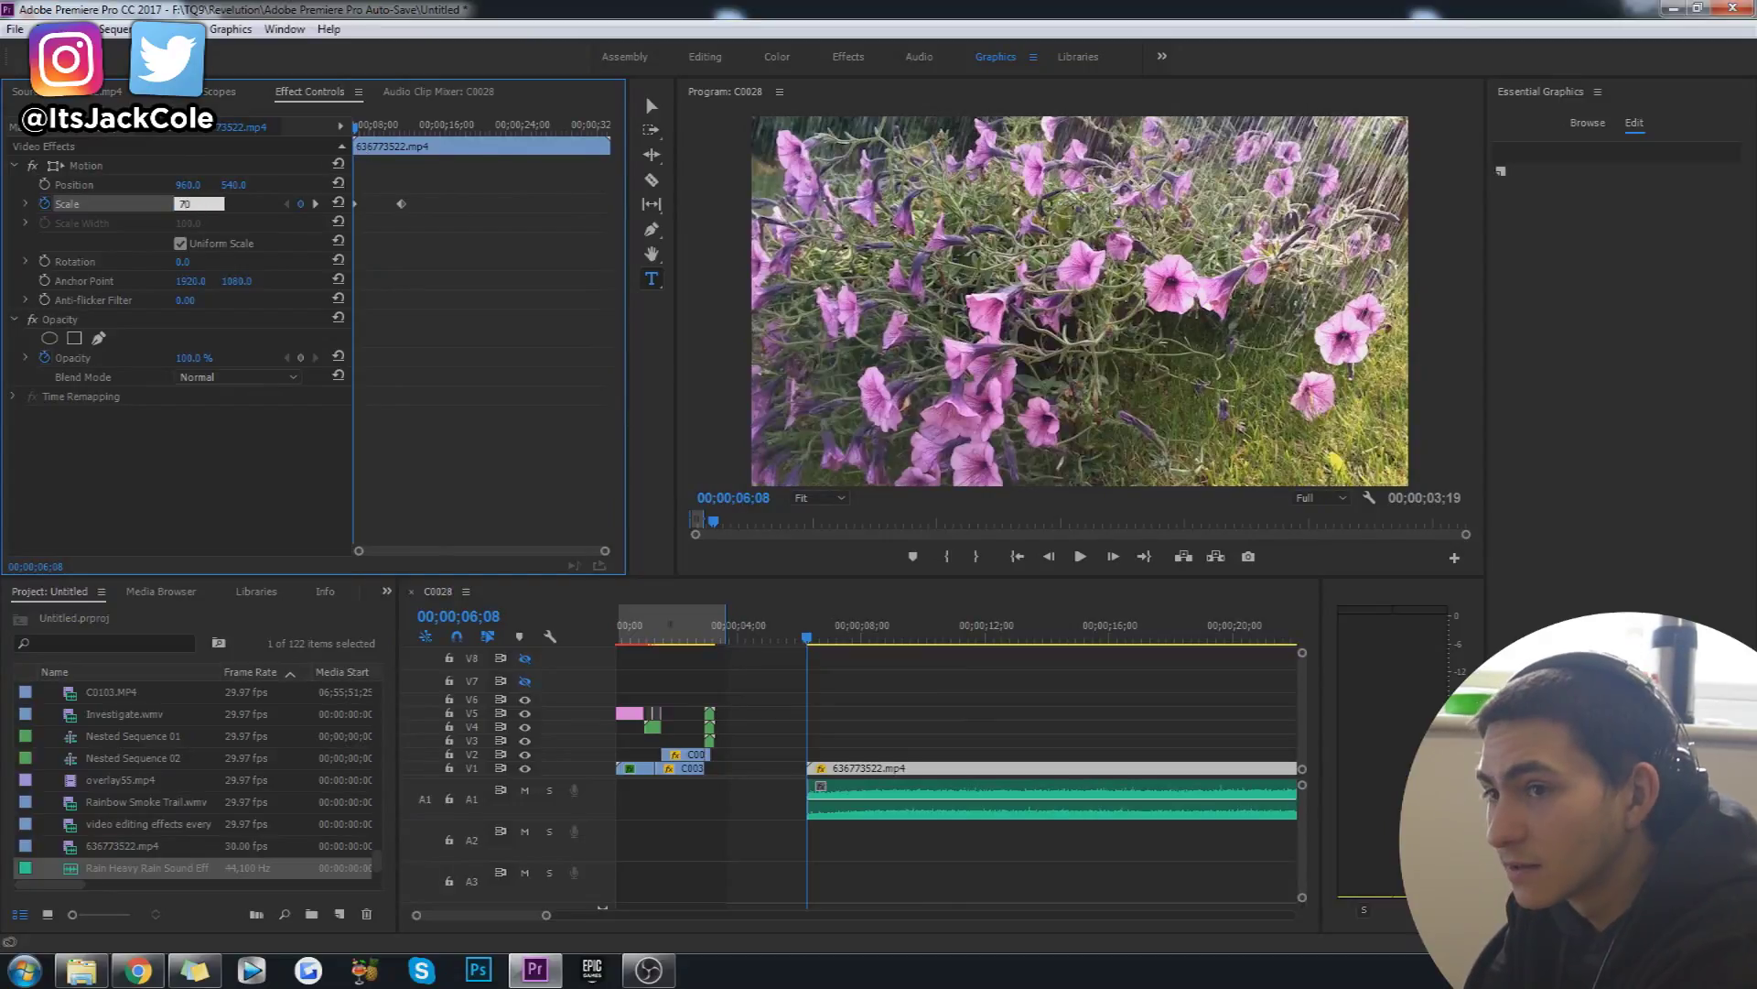
pyautogui.press('Return')
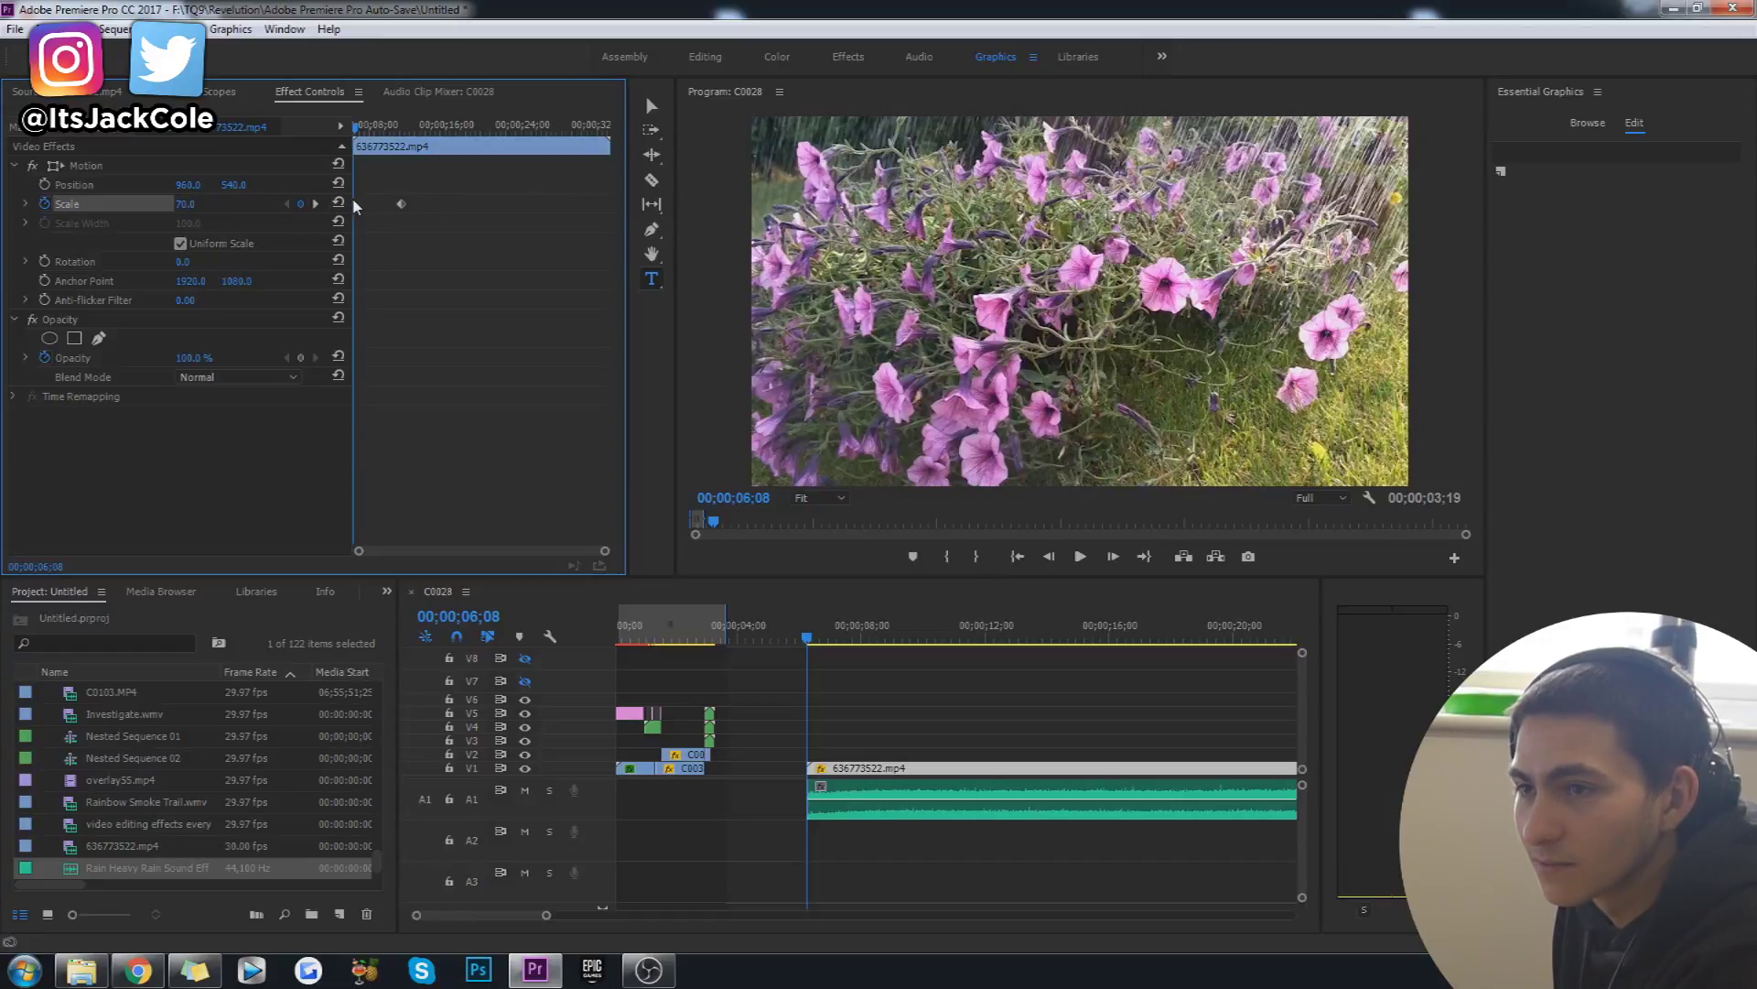
# Apply Ease In to the scale keyframe and preview the zoom
pyautogui.rightClick(401, 204)
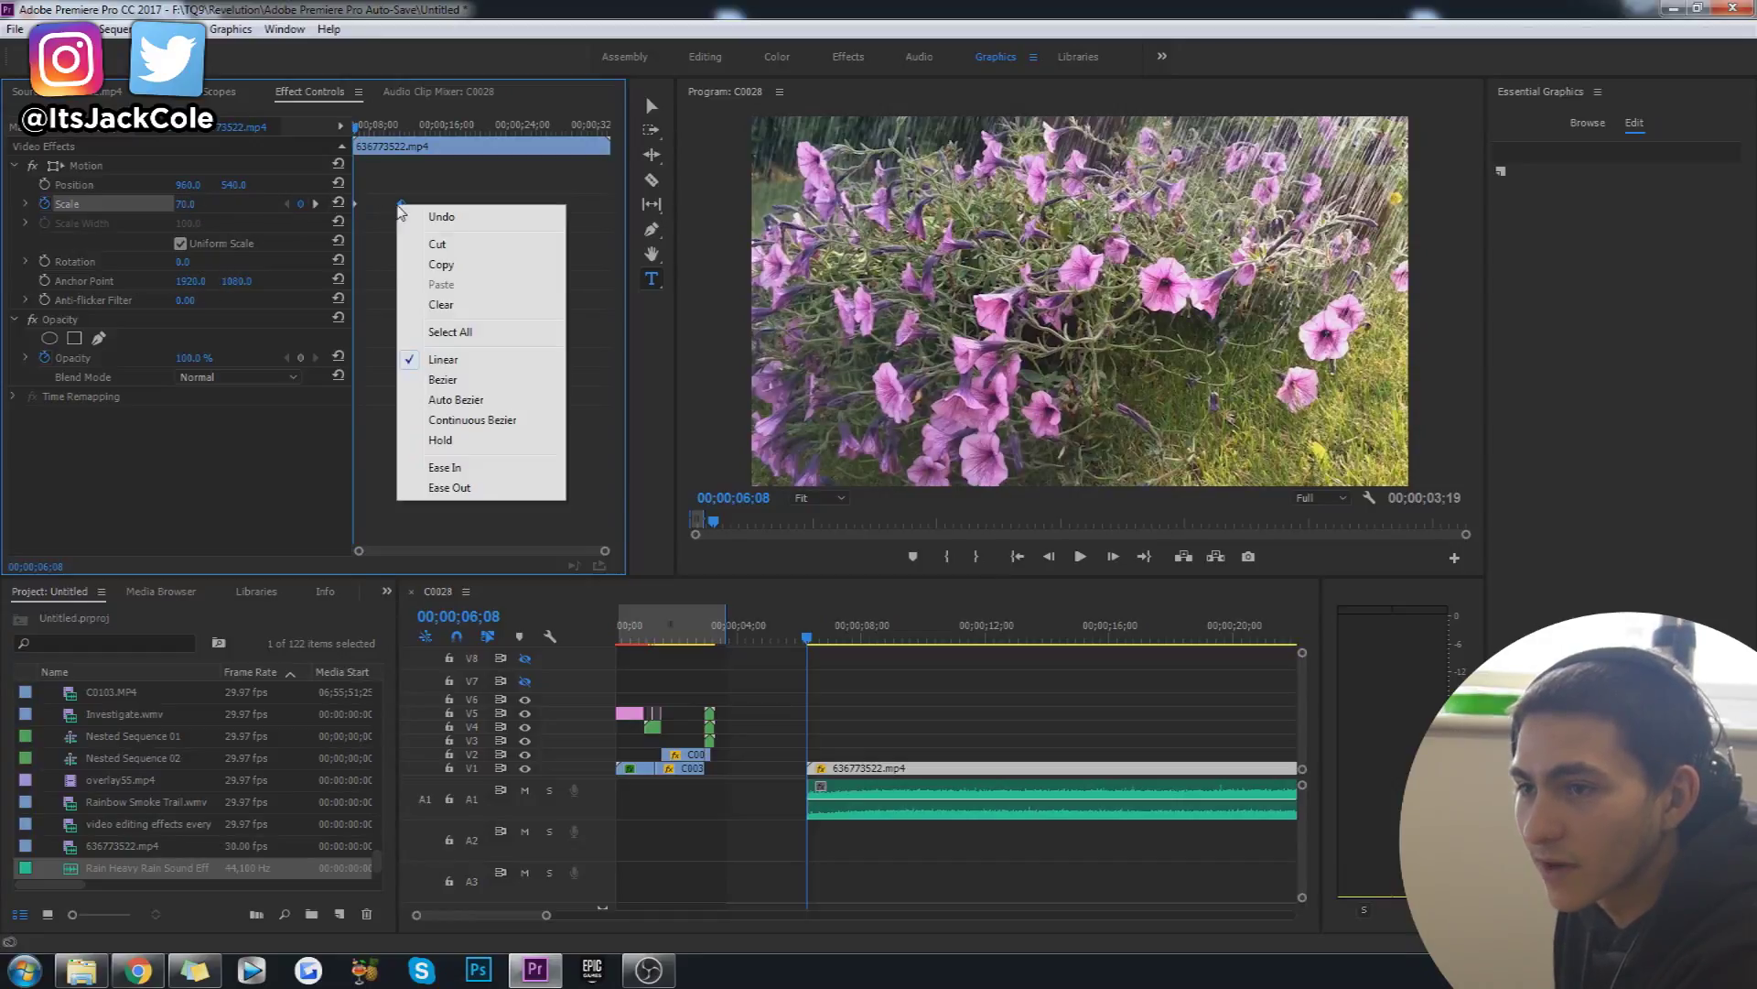
pyautogui.click(476, 472)
pyautogui.press('space')
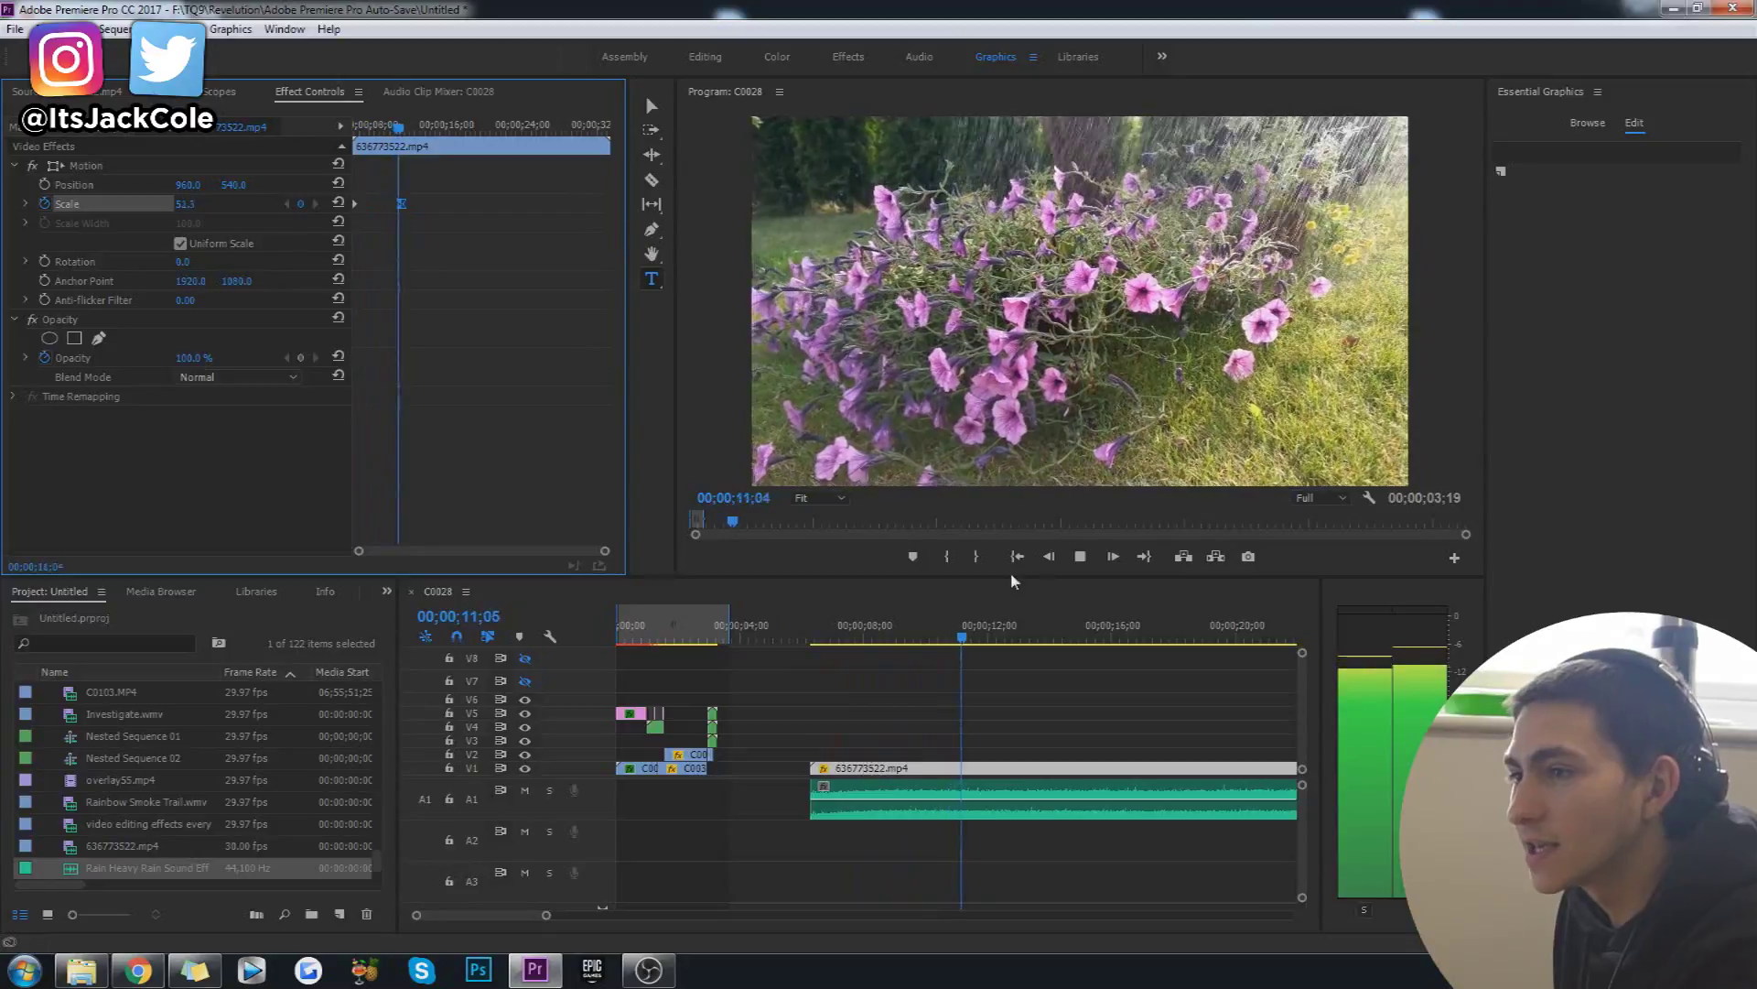
pyautogui.press('space')
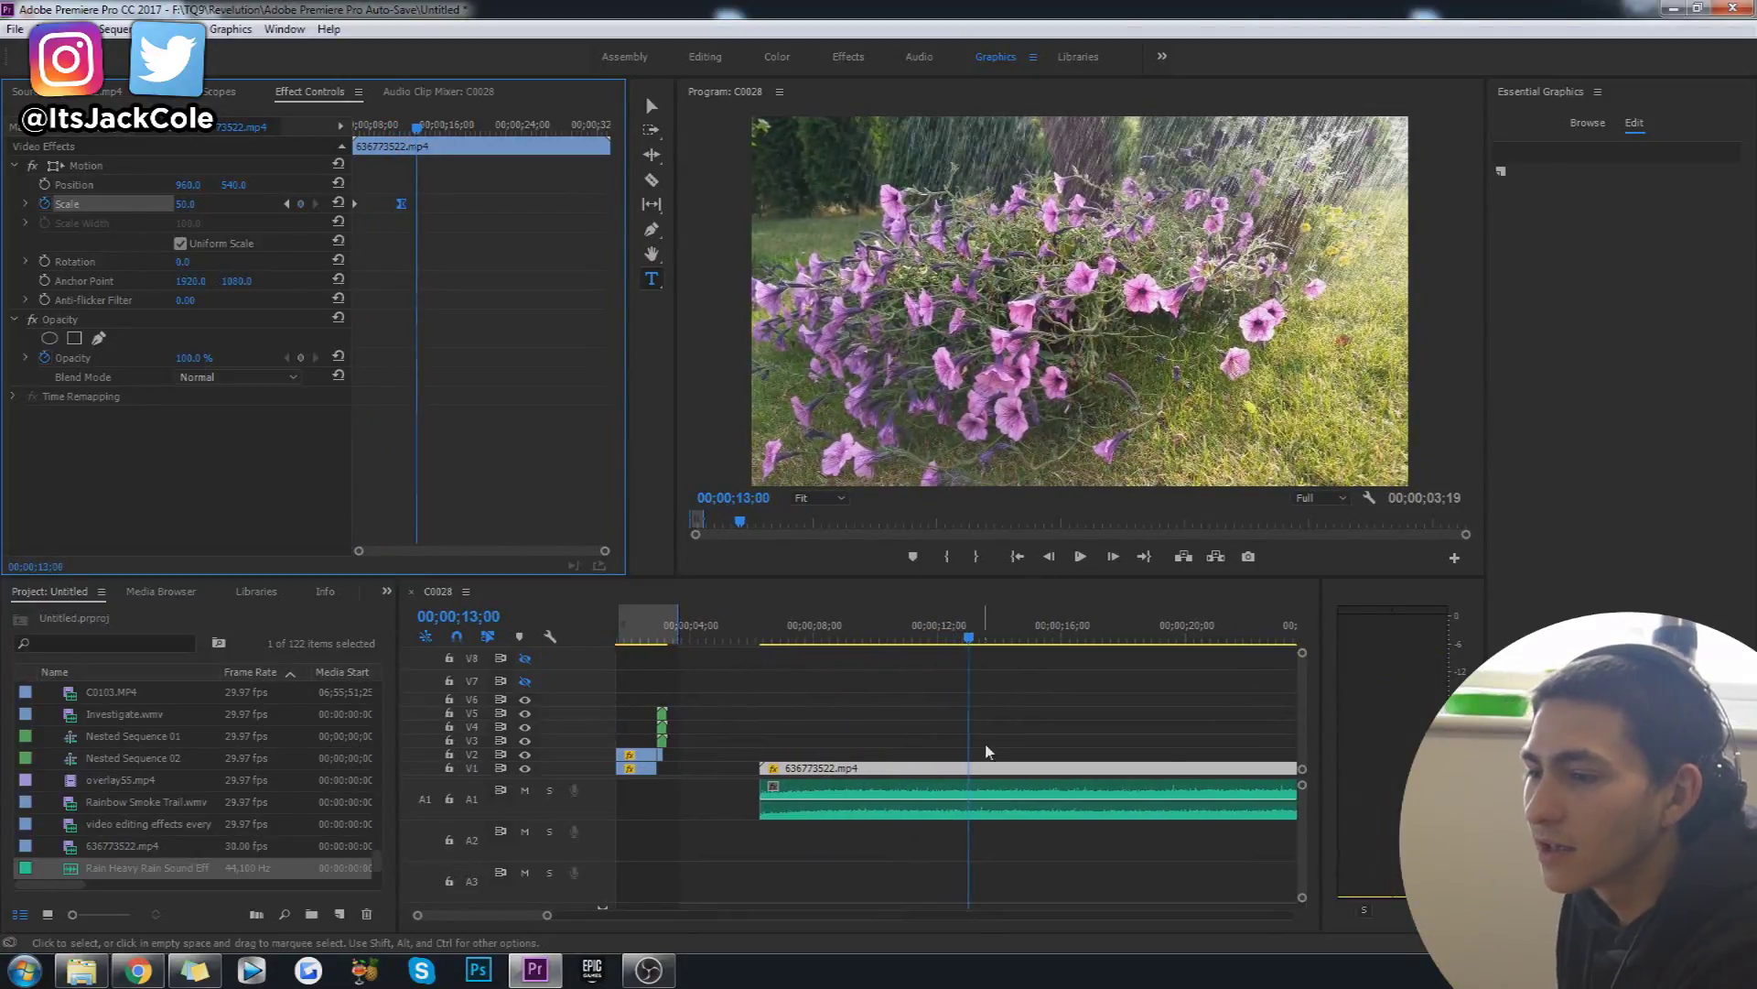
pyautogui.moveTo(547, 916); pyautogui.dragTo(601, 916)
pyautogui.click(730, 635)
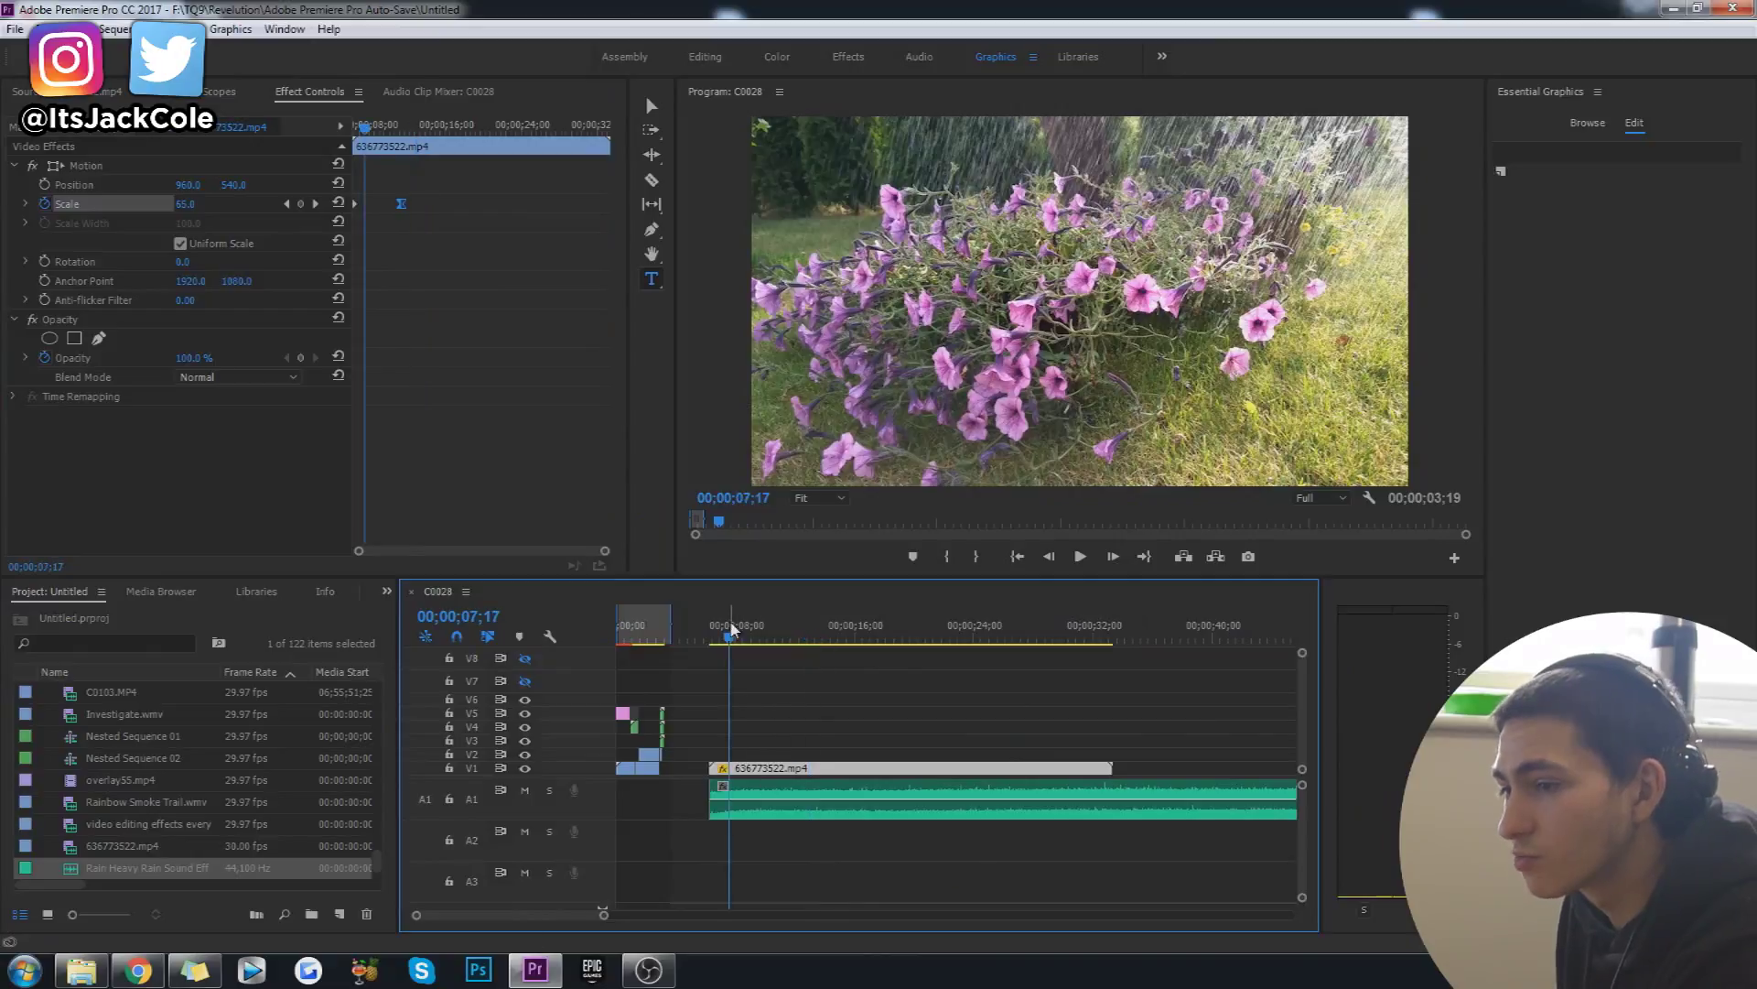
pyautogui.press('Up')
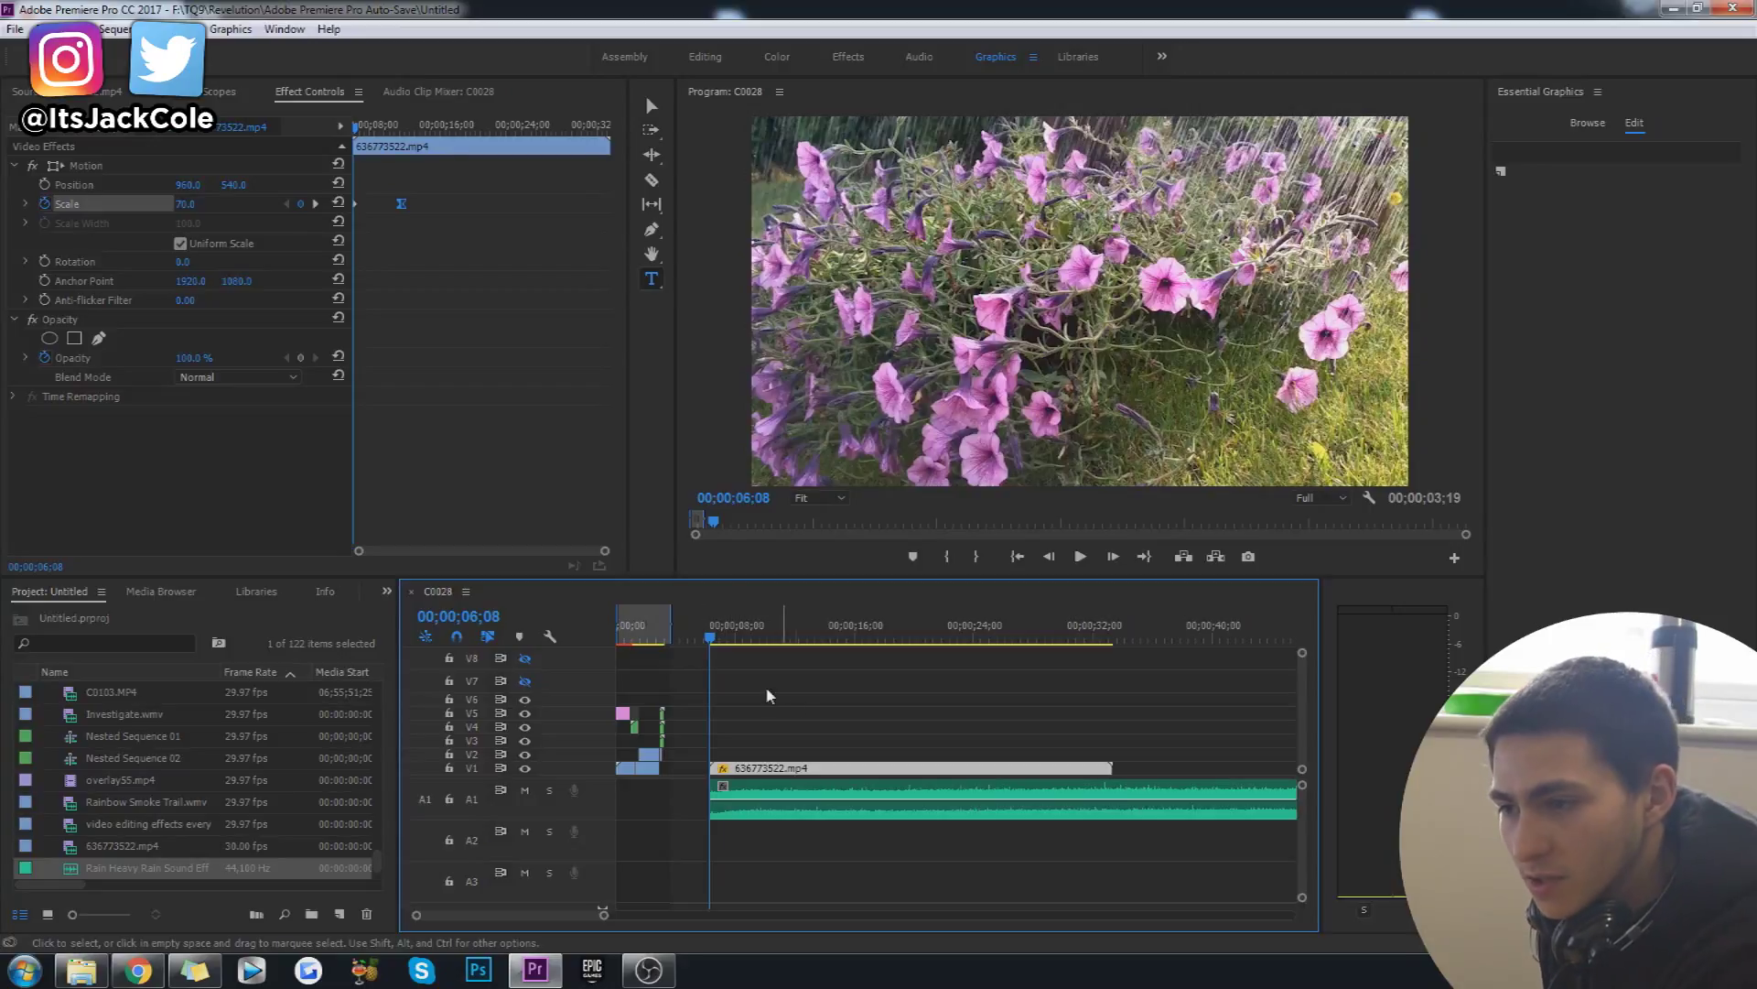
pyautogui.click(793, 700)
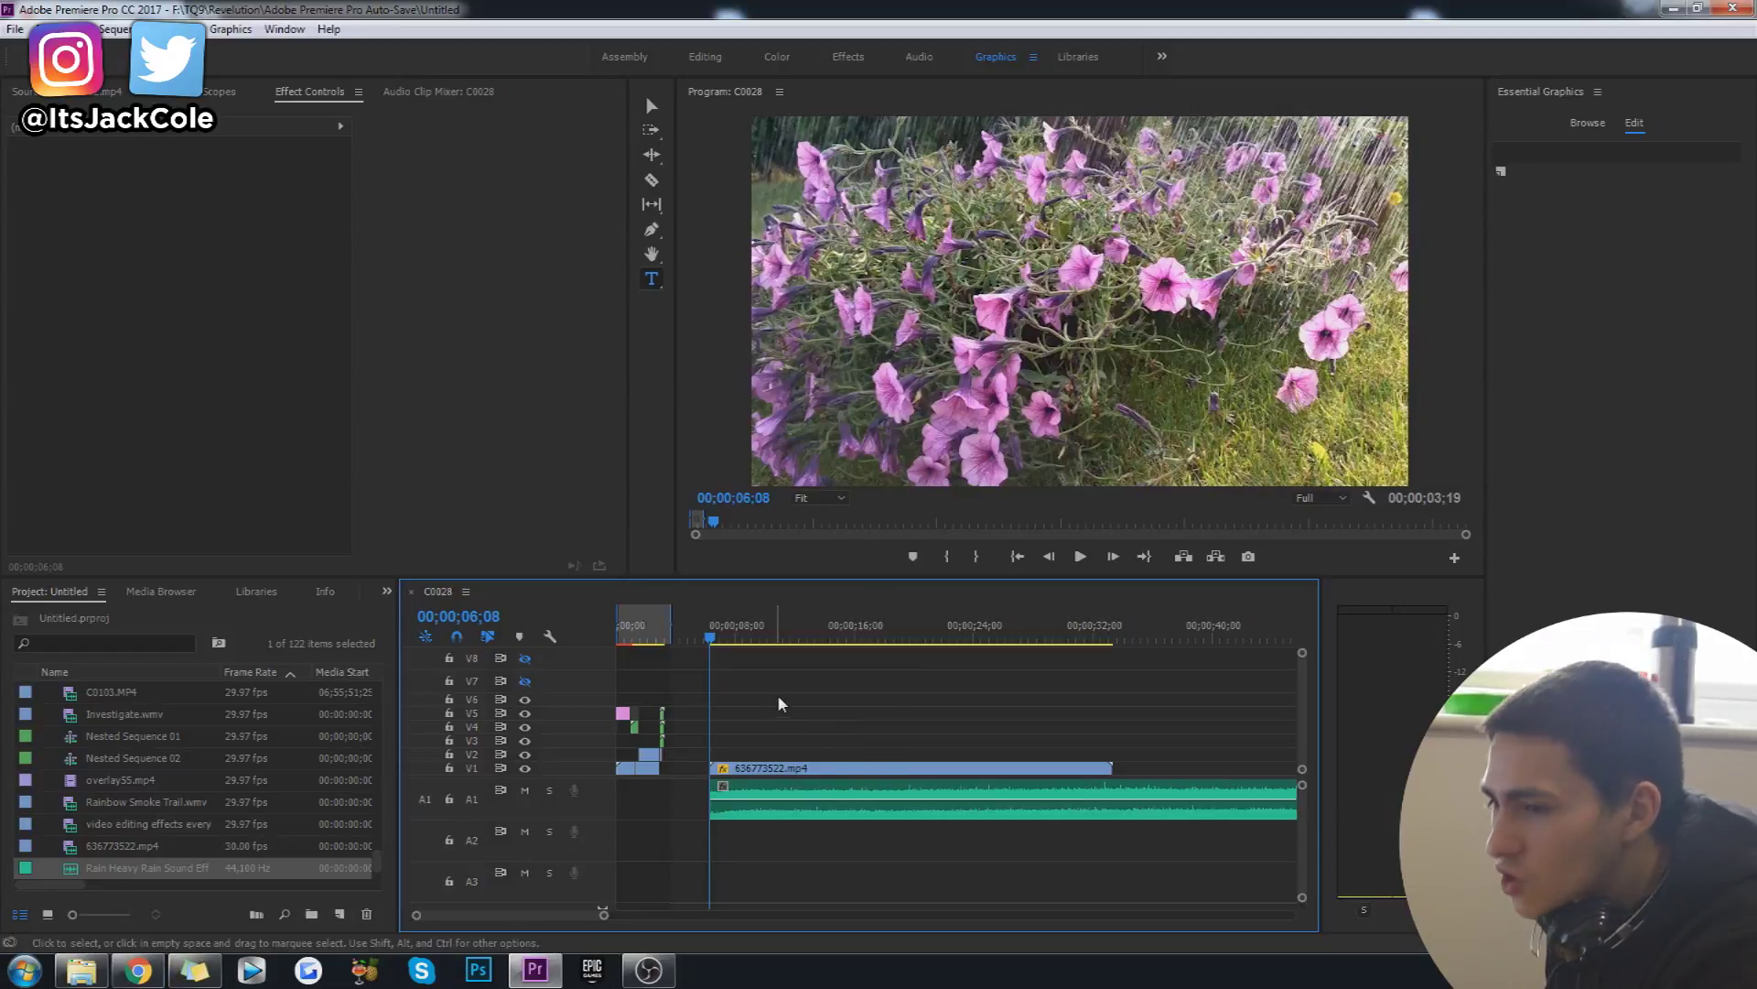
pyautogui.press('space')
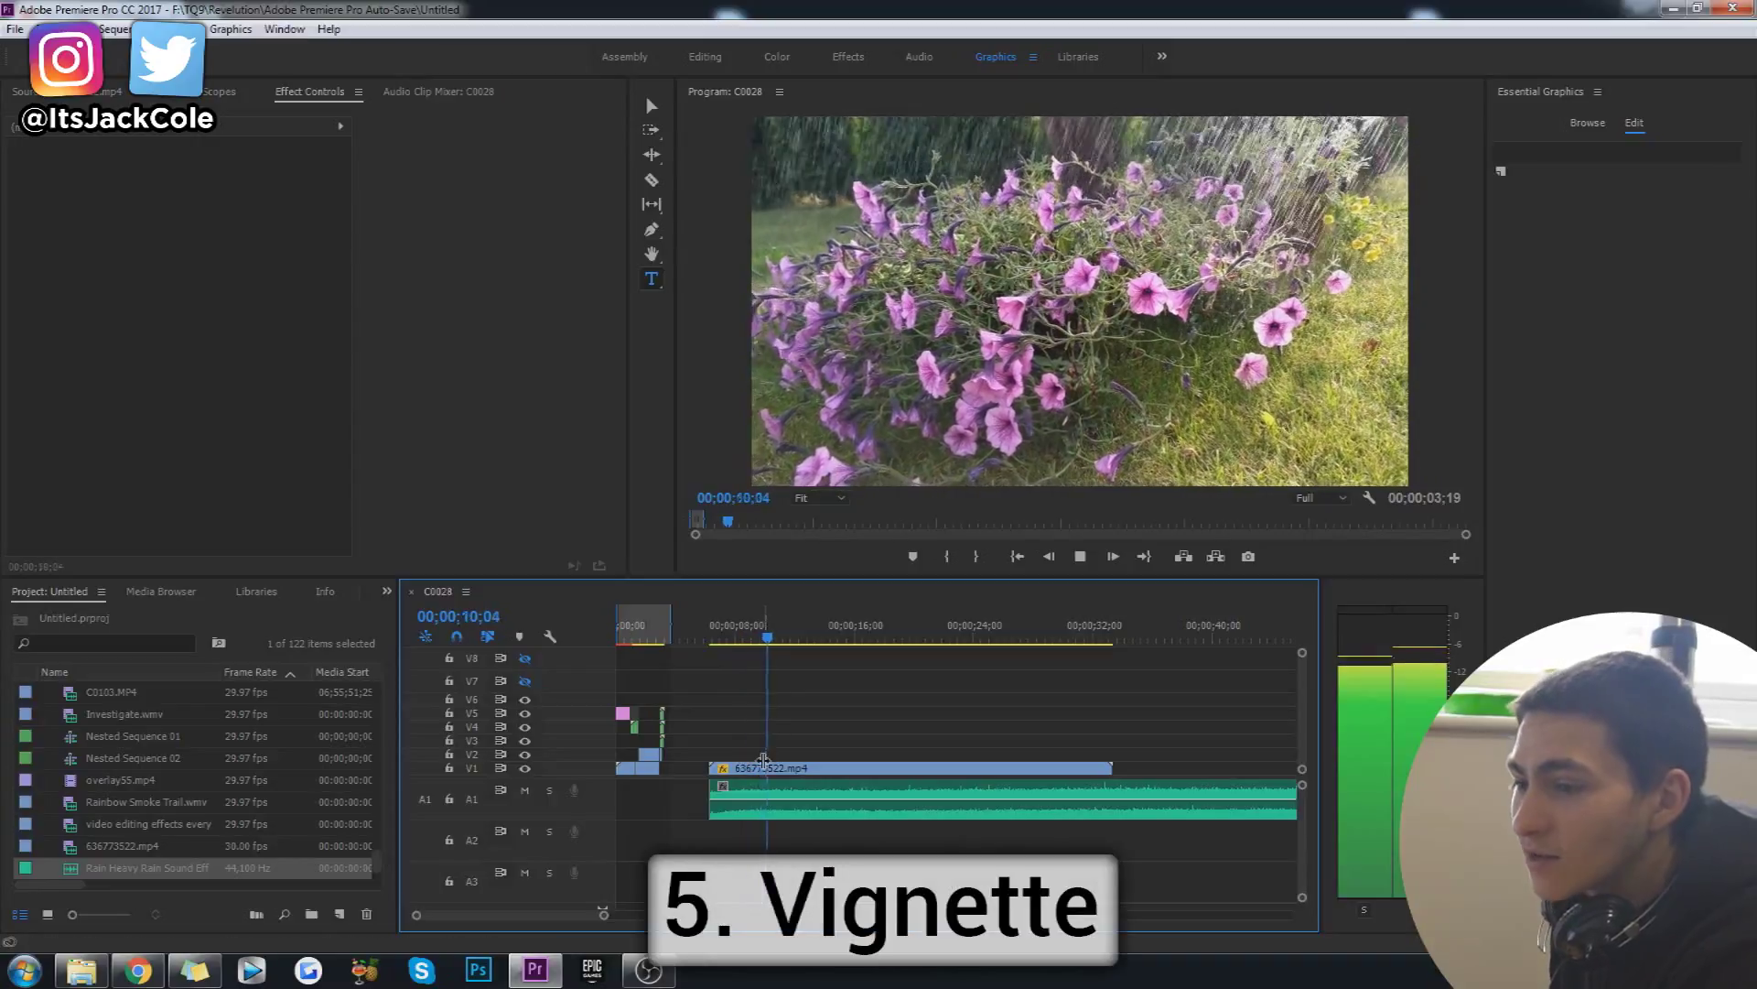
# Reselect the flower clip, deleting an accidentally added text graphic
pyautogui.press('space')
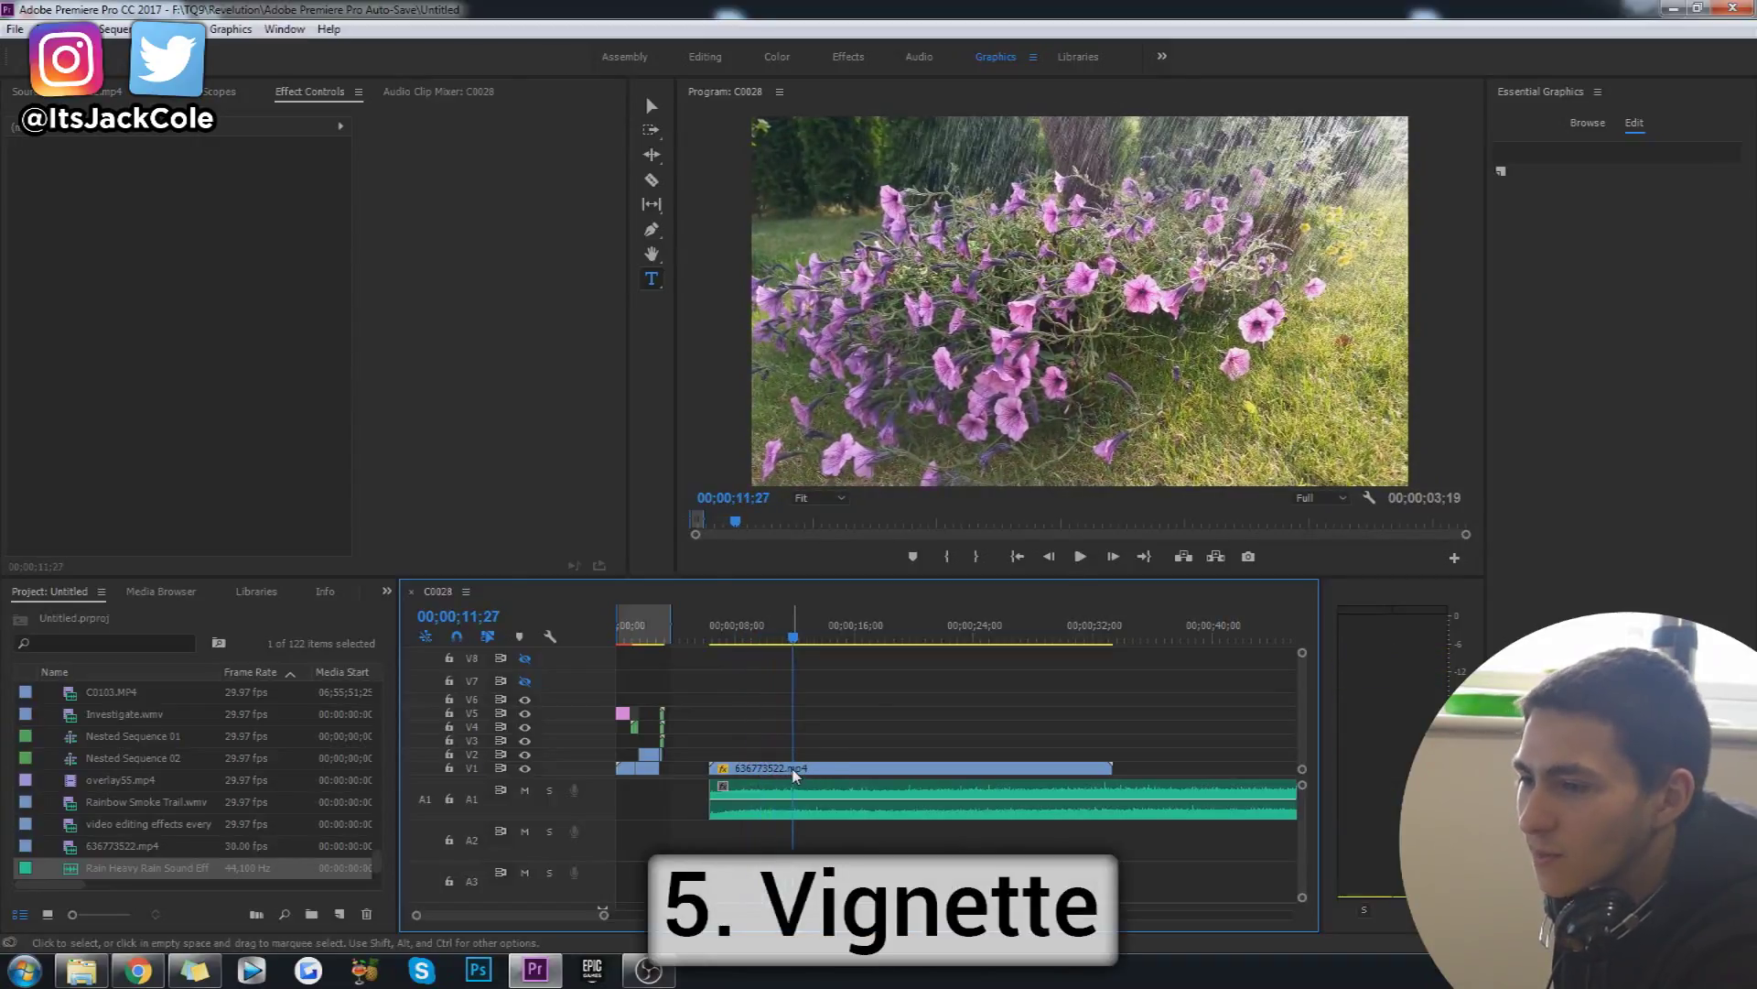
pyautogui.click(793, 772)
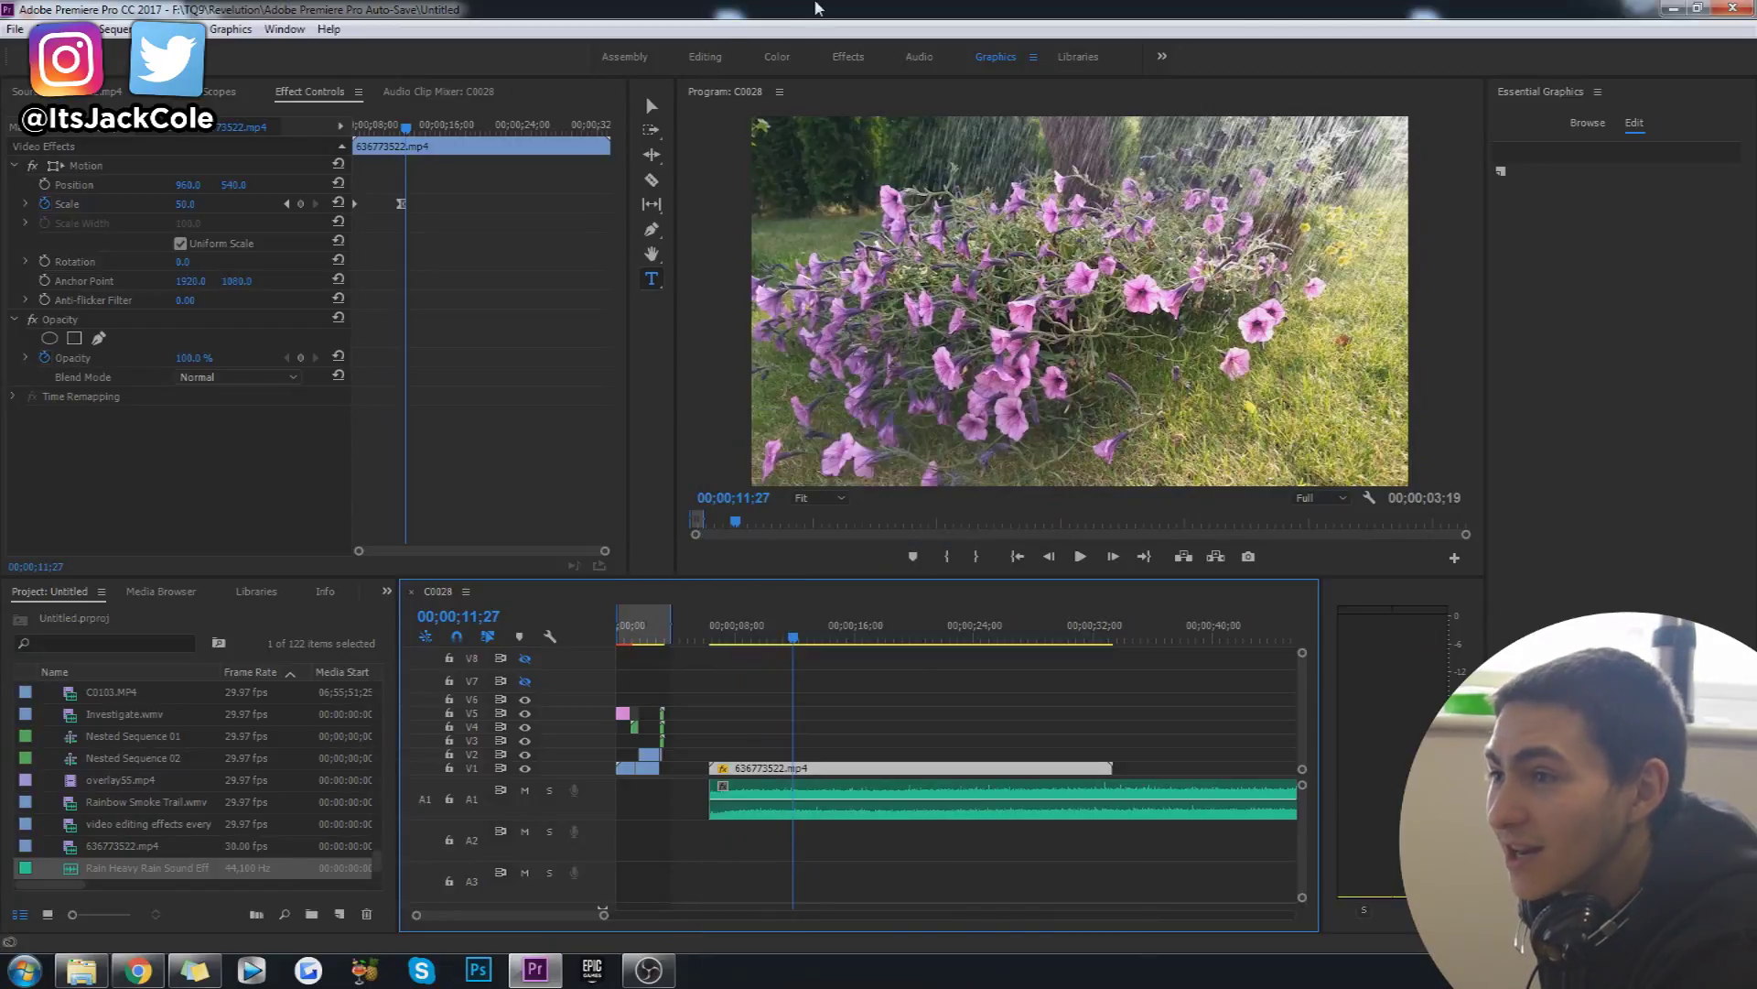
pyautogui.click(1085, 199)
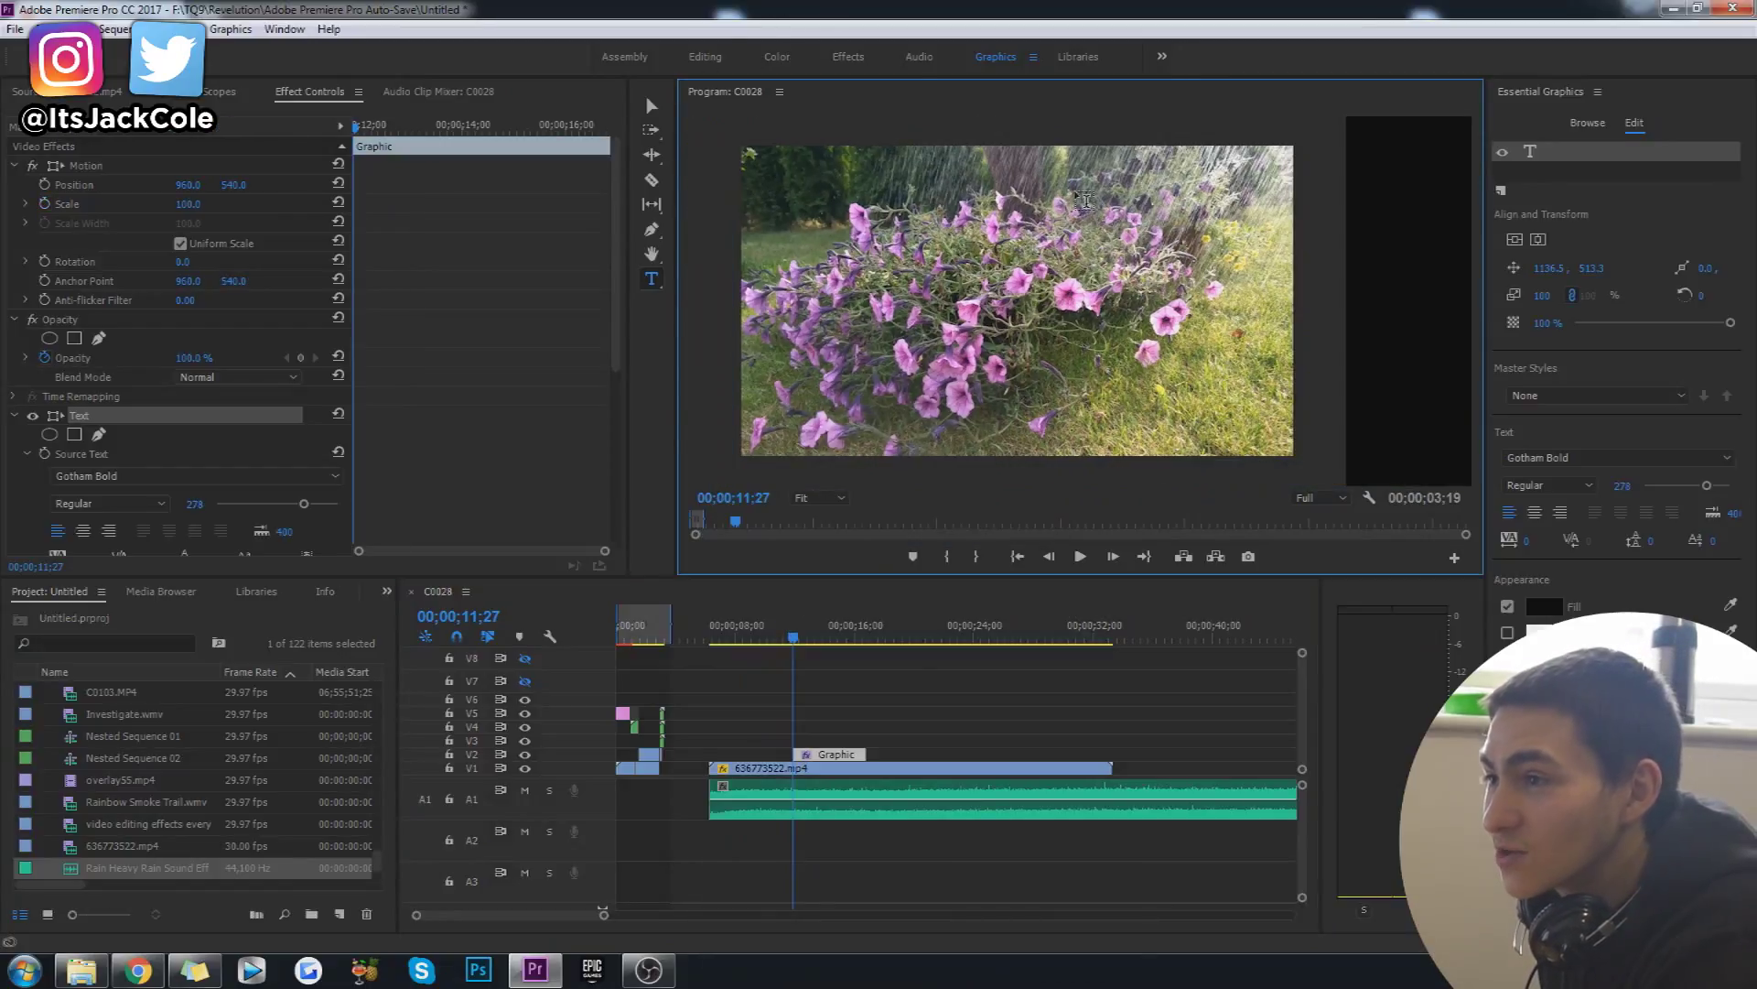
pyautogui.press('Delete')
pyautogui.click(820, 771)
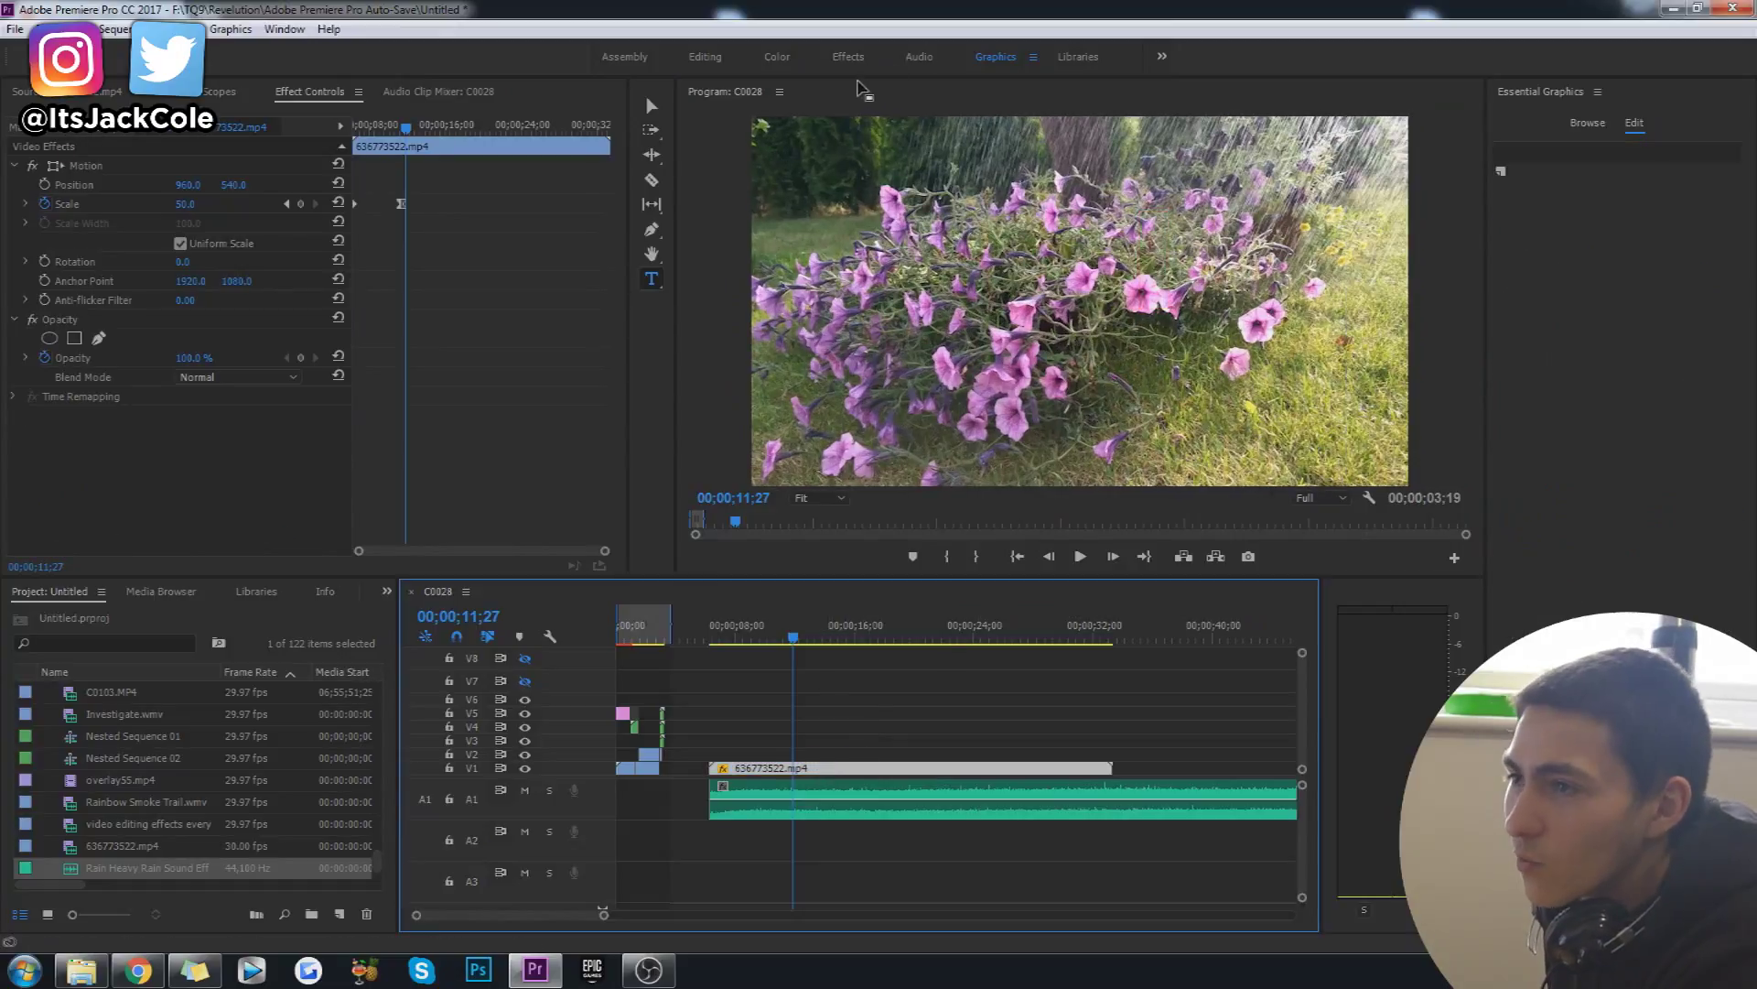
# Switch to the Color workspace and replay the flower clip's zoom from 10;11
pyautogui.click(777, 57)
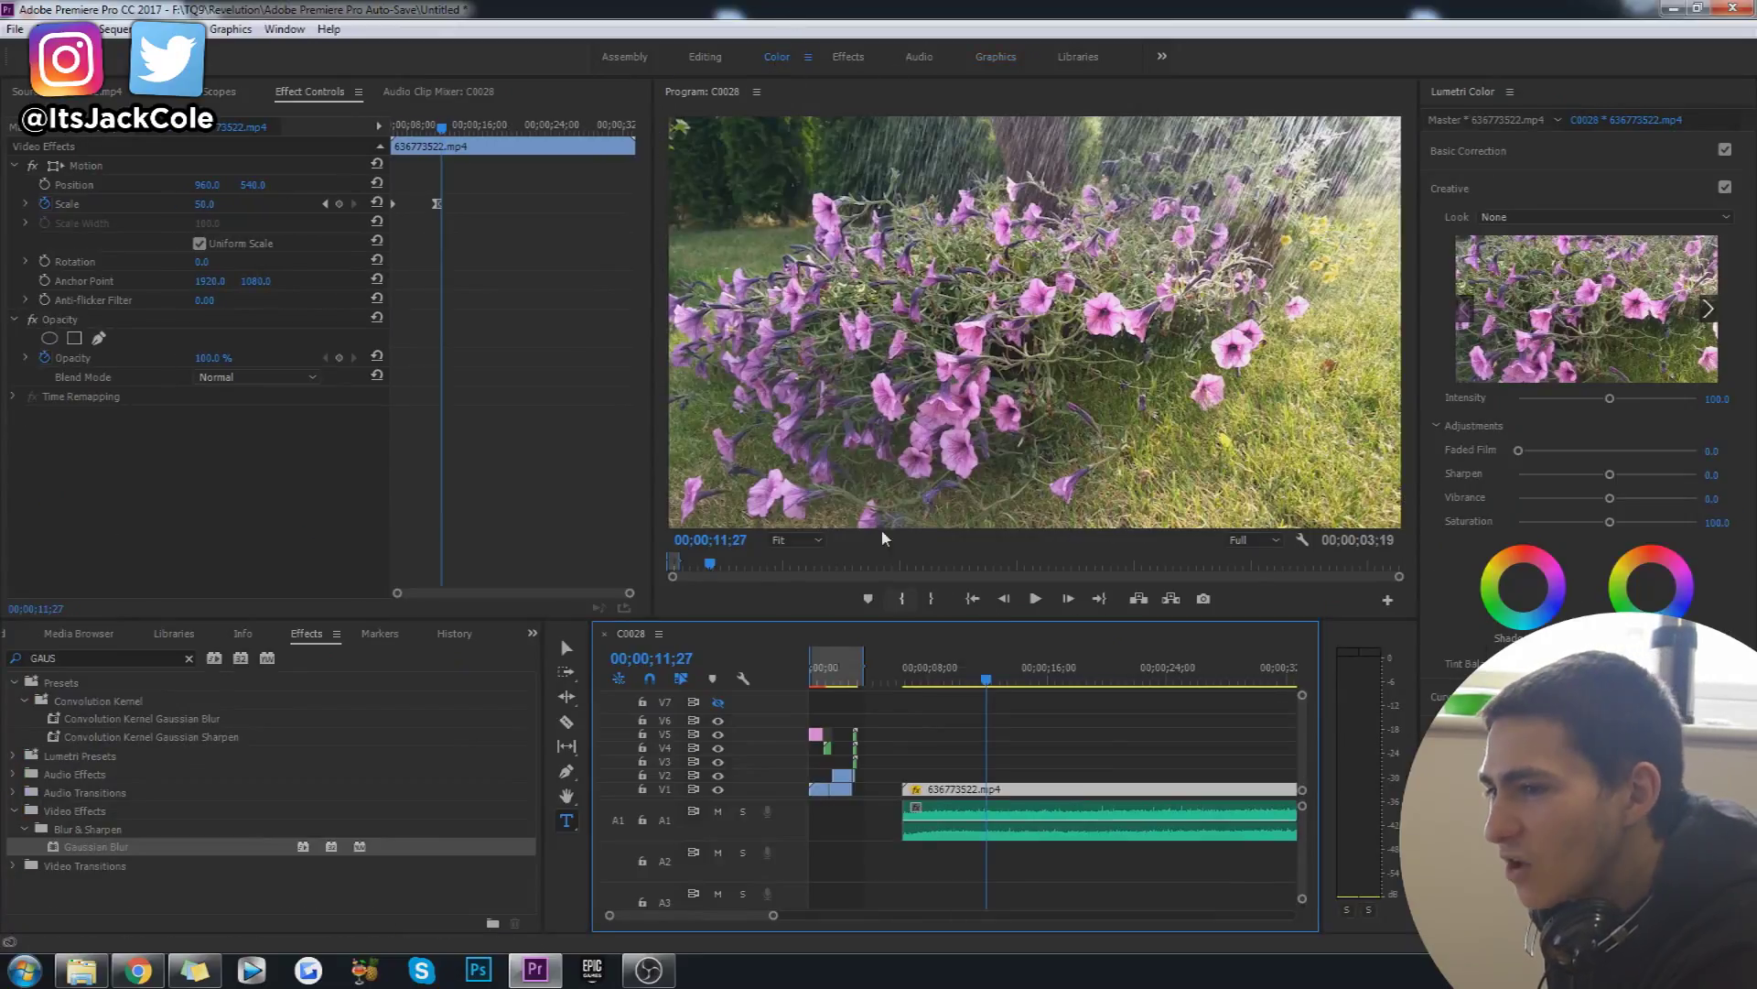
pyautogui.moveTo(985, 681); pyautogui.dragTo(903, 684)
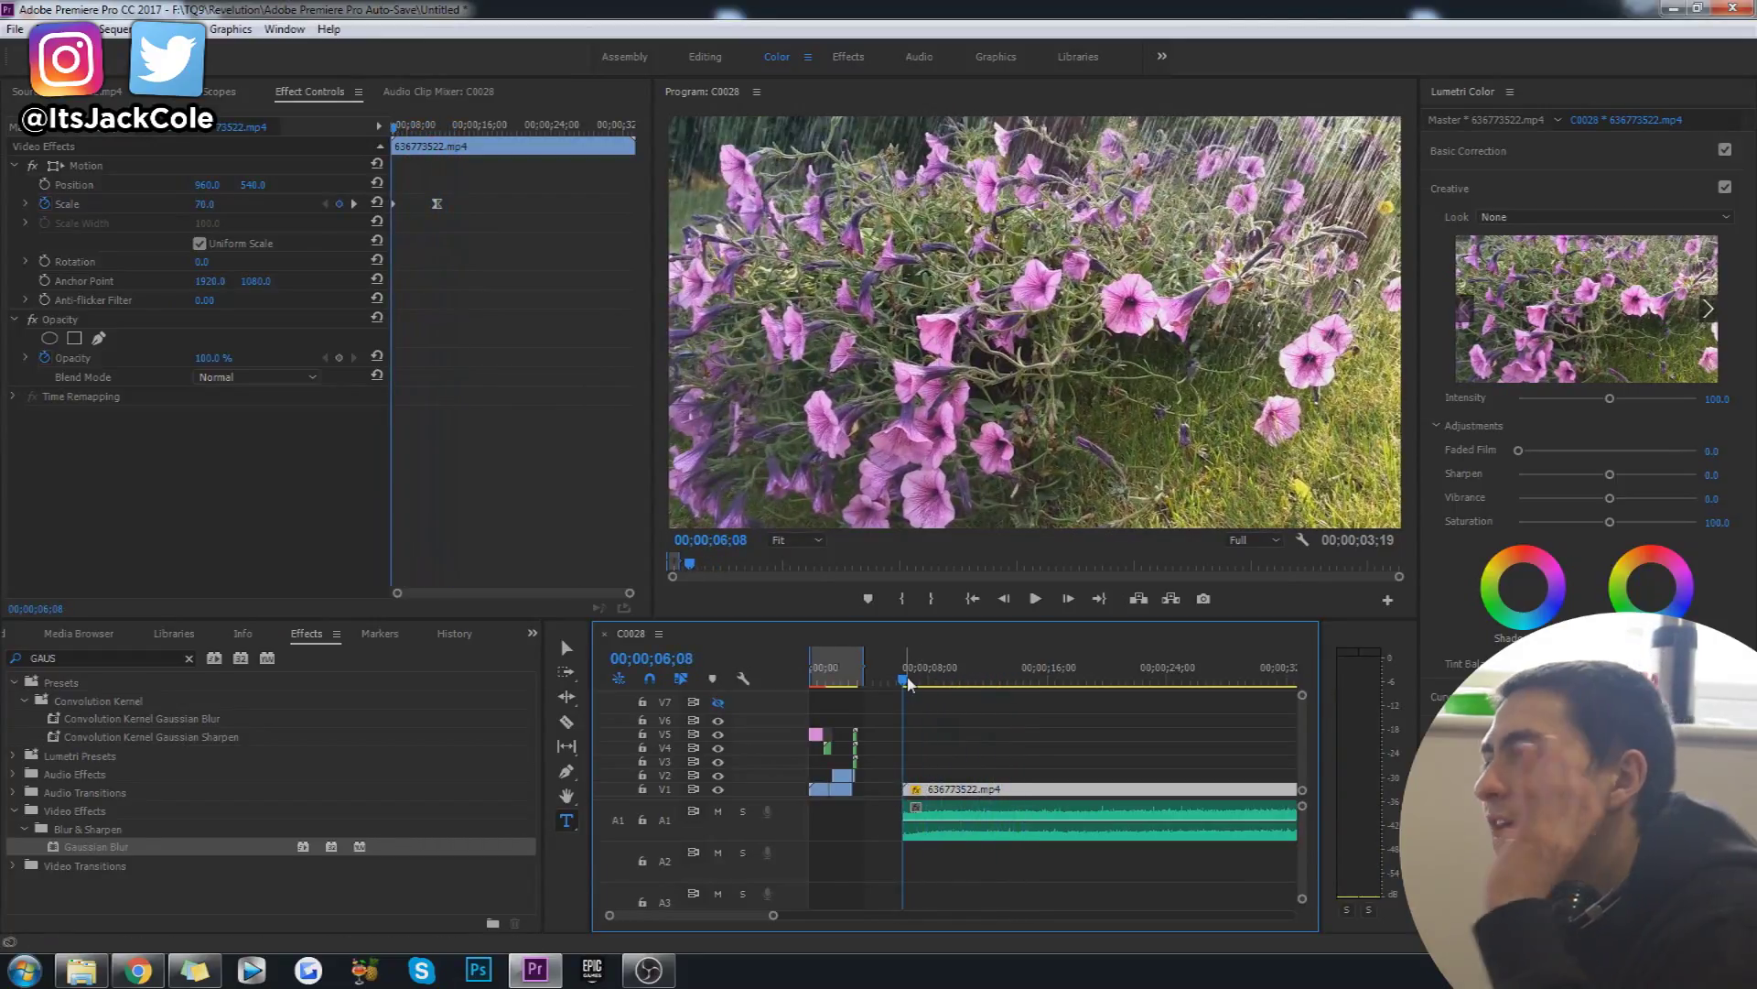
pyautogui.press('space')
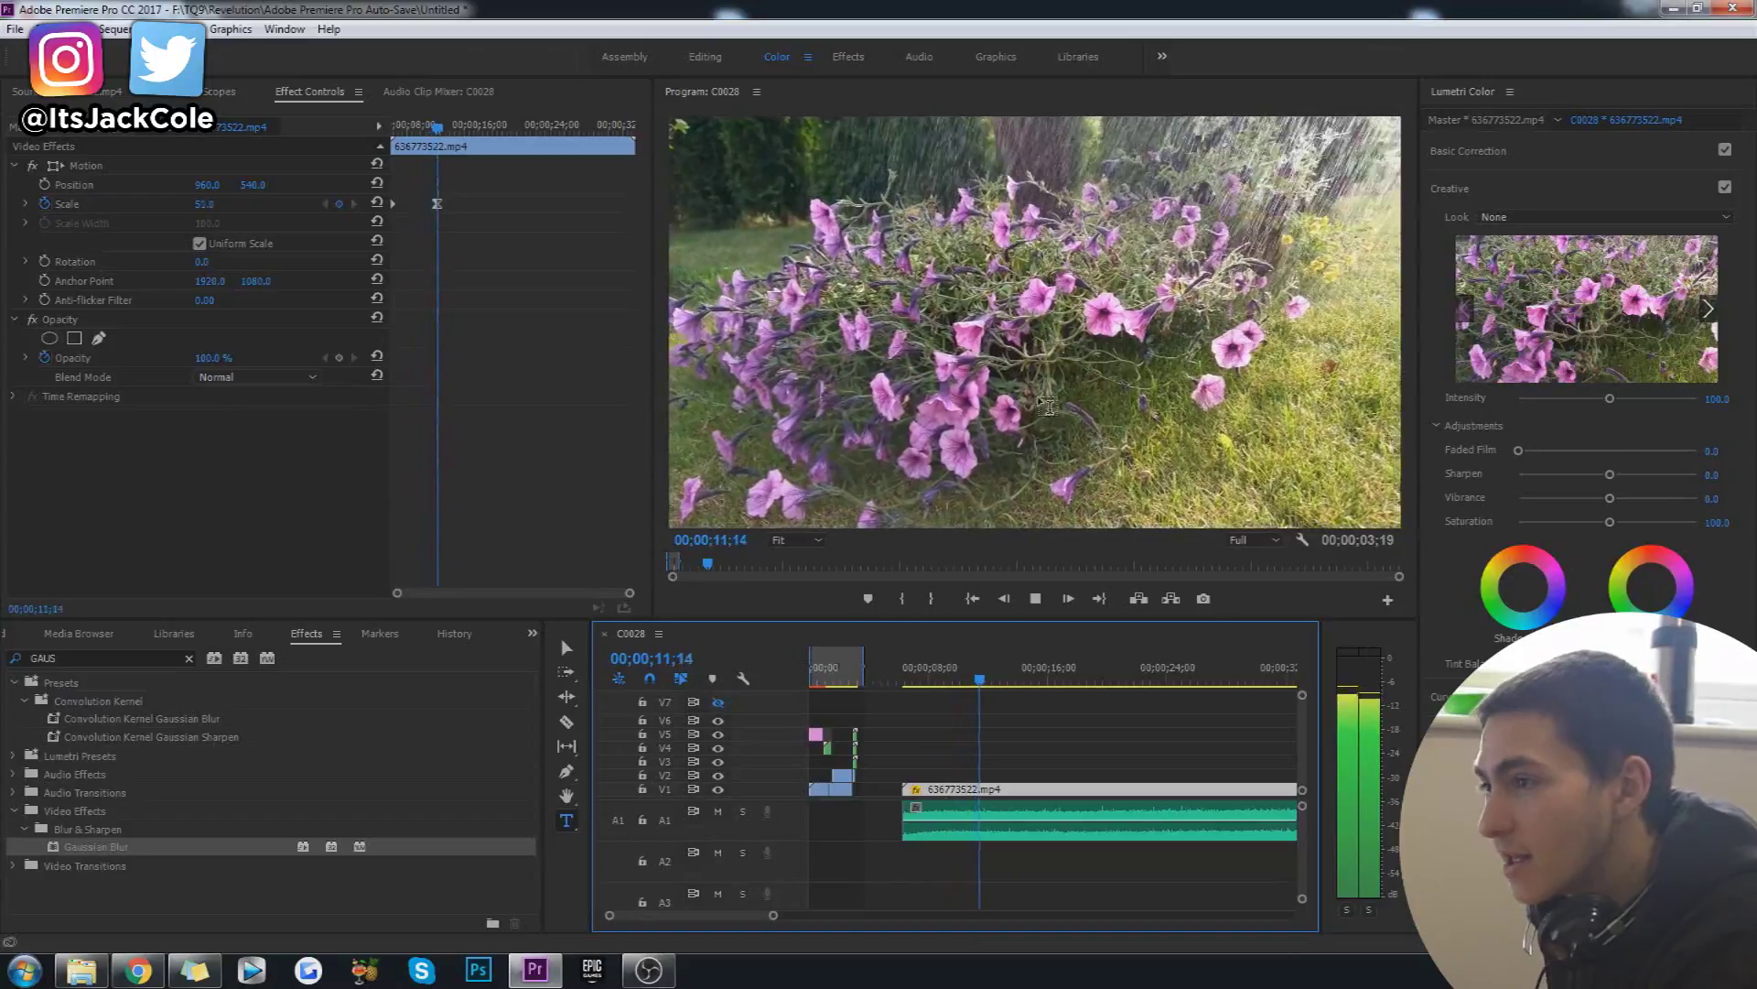
pyautogui.press('space')
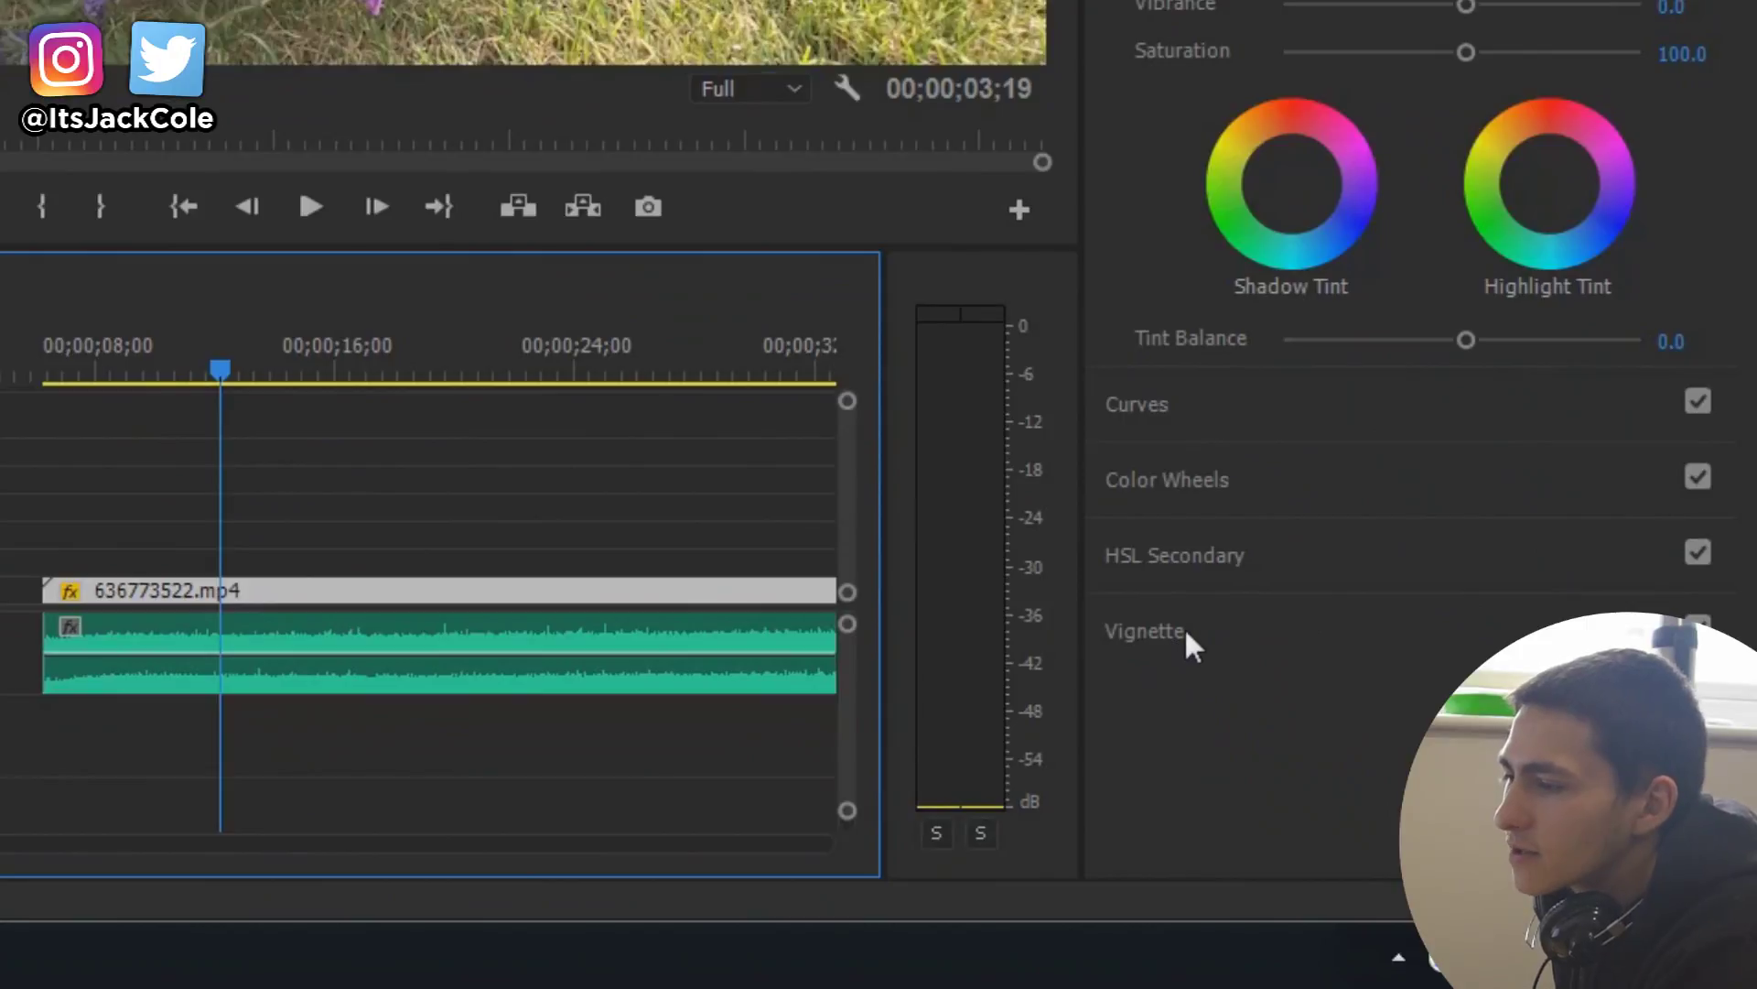
# Set the Lumetri Vignette to Amount -3.0, Midpoint 46.4, Roundness -33.7, Feather 34.2
pyautogui.click(1200, 628)
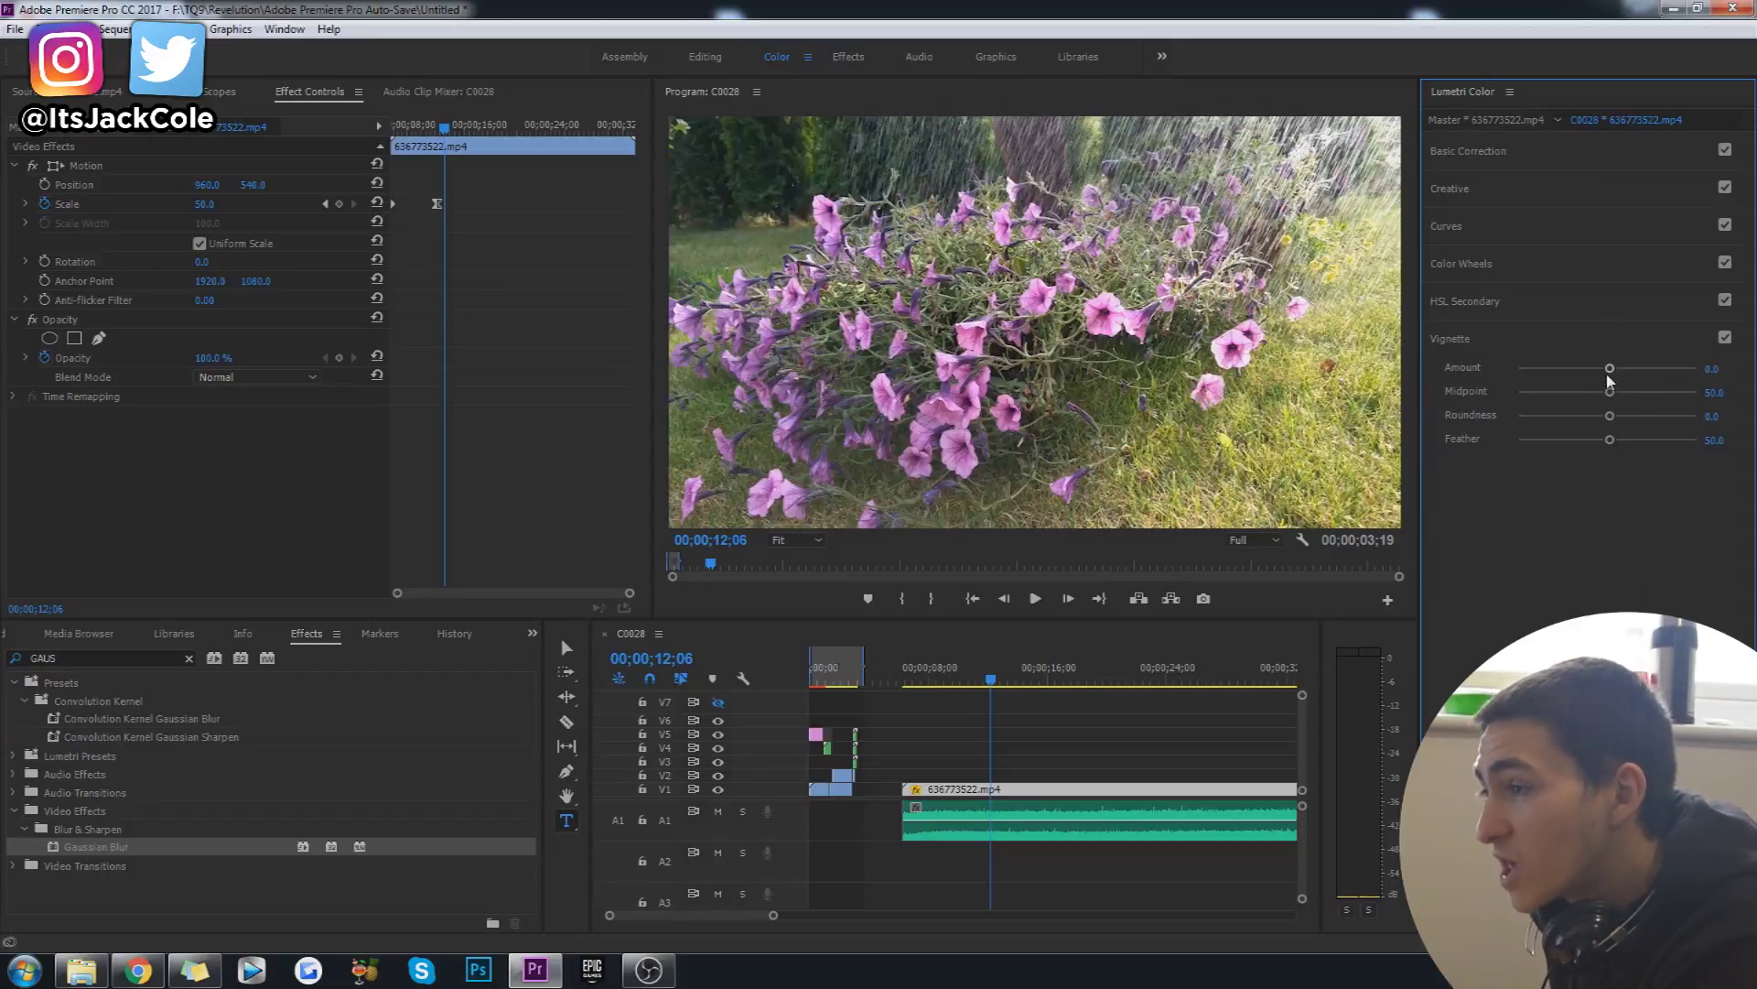
pyautogui.moveTo(1609, 370); pyautogui.dragTo(1707, 390)
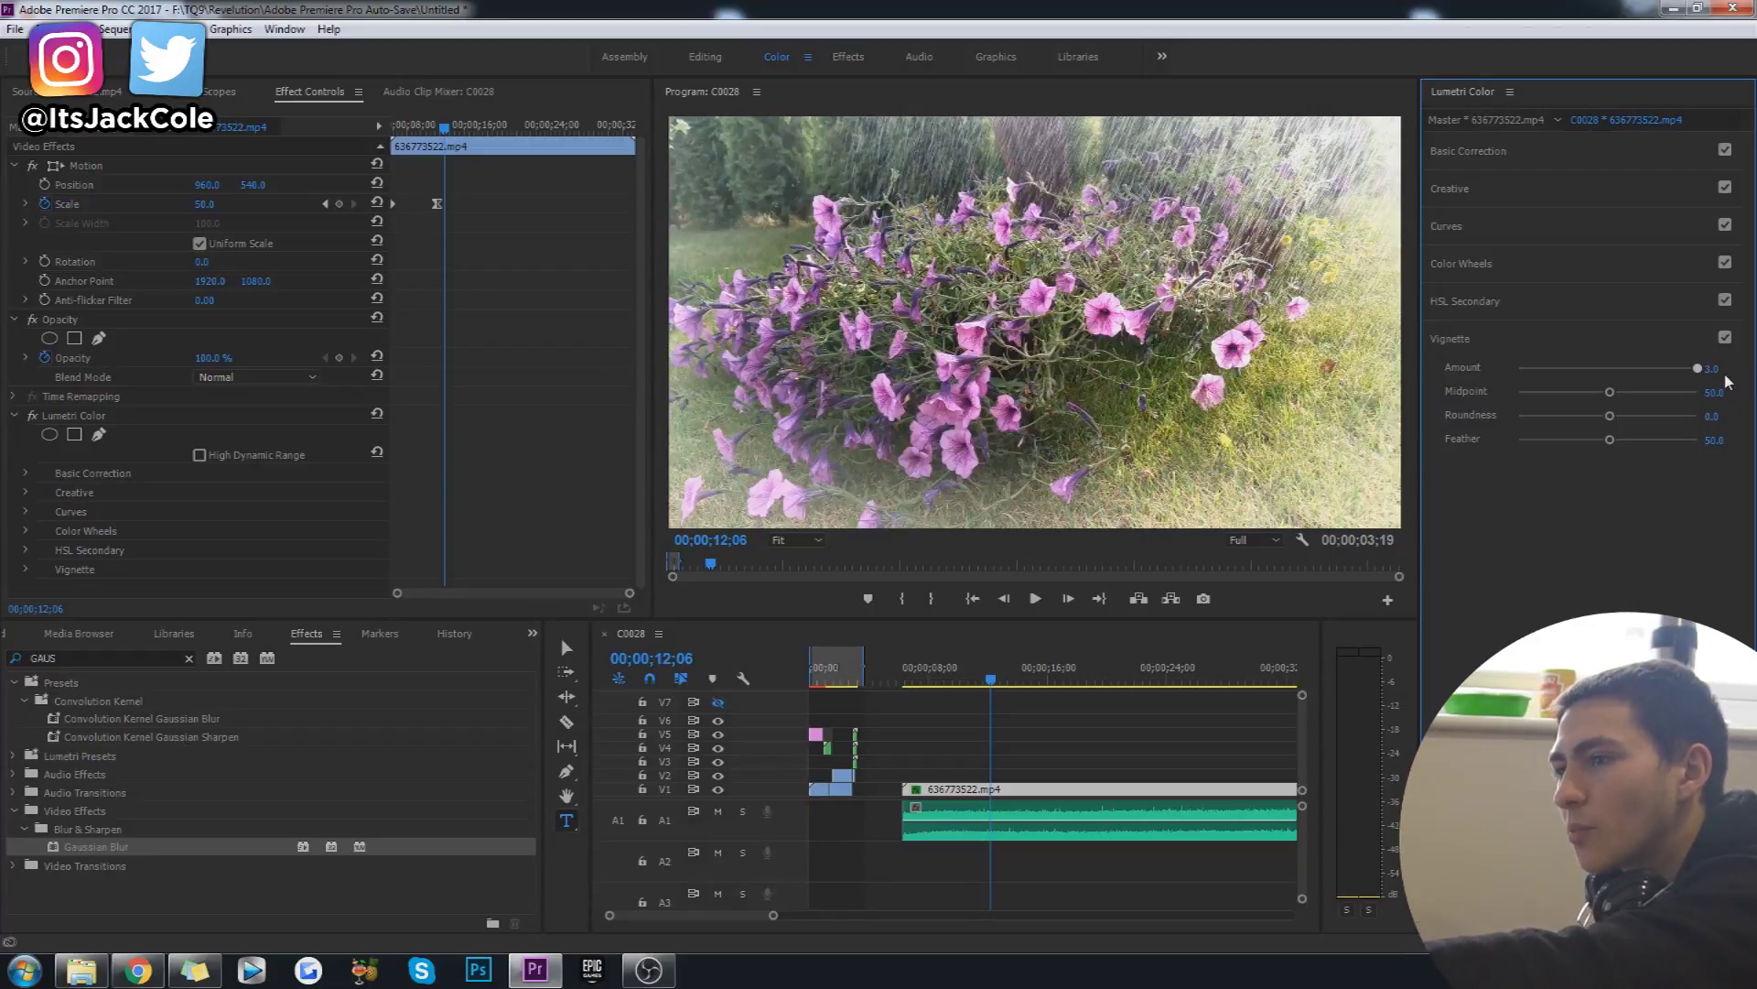
pyautogui.moveTo(1698, 370); pyautogui.dragTo(1498, 384)
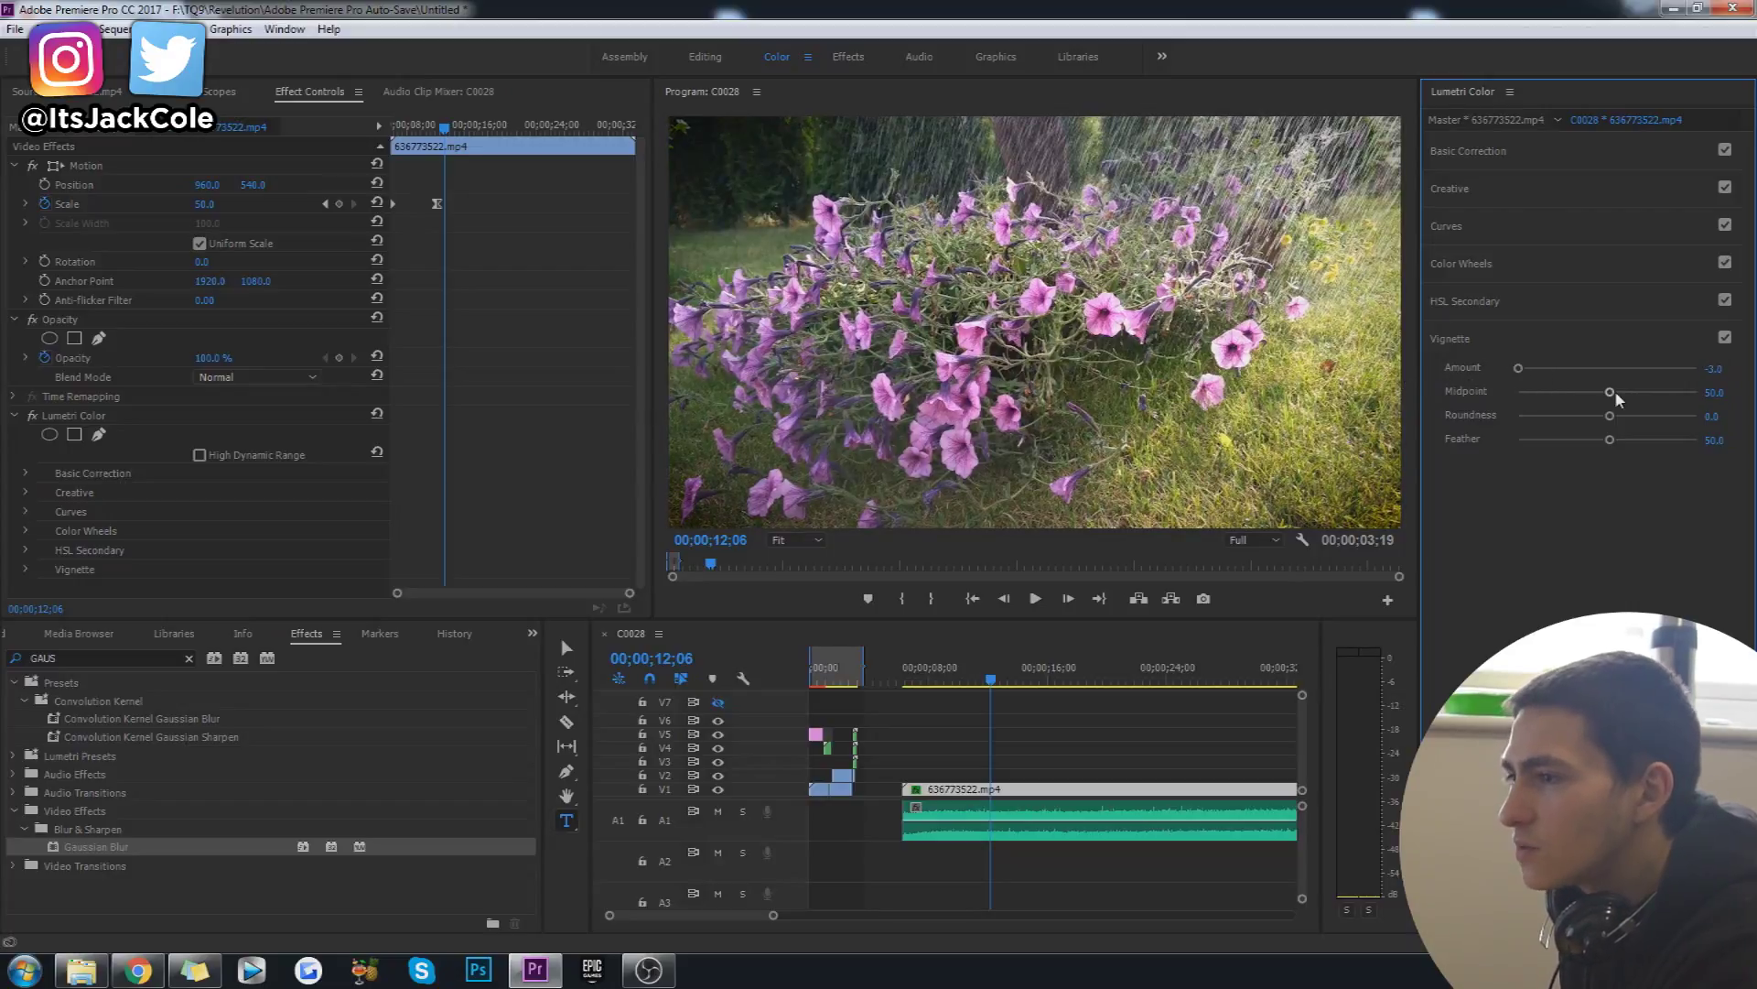
pyautogui.moveTo(1612, 395); pyautogui.dragTo(1506, 421)
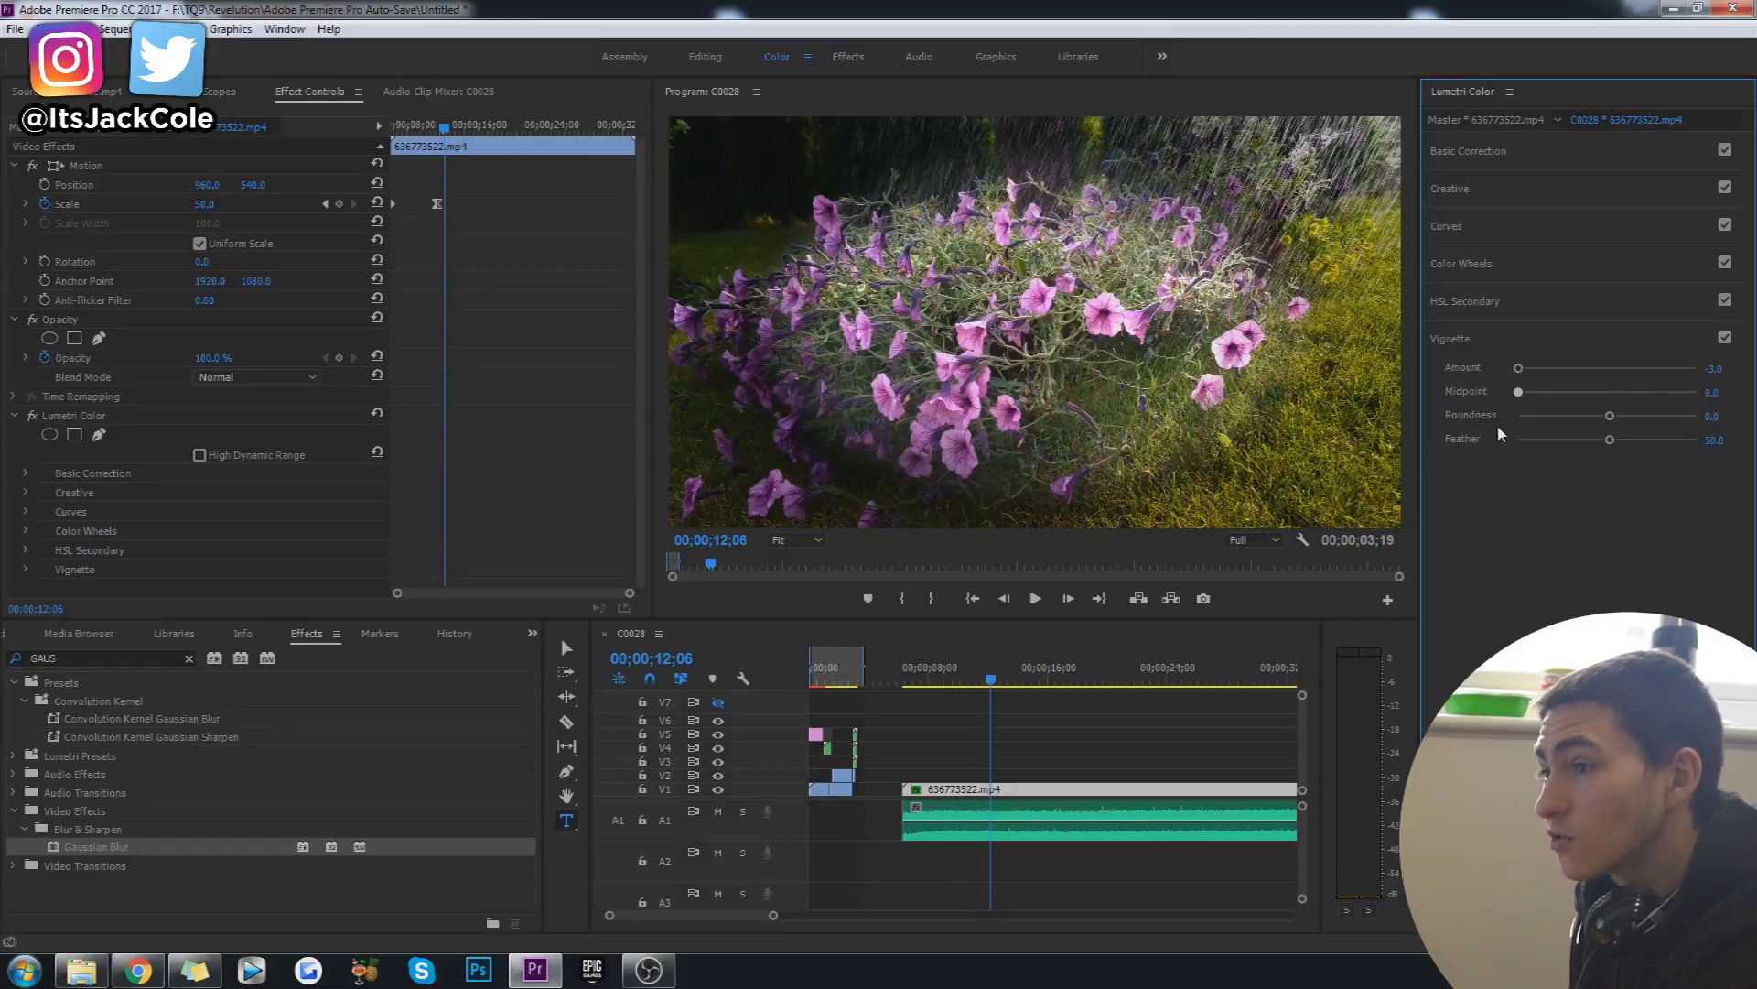
pyautogui.moveTo(1519, 392); pyautogui.dragTo(1584, 413)
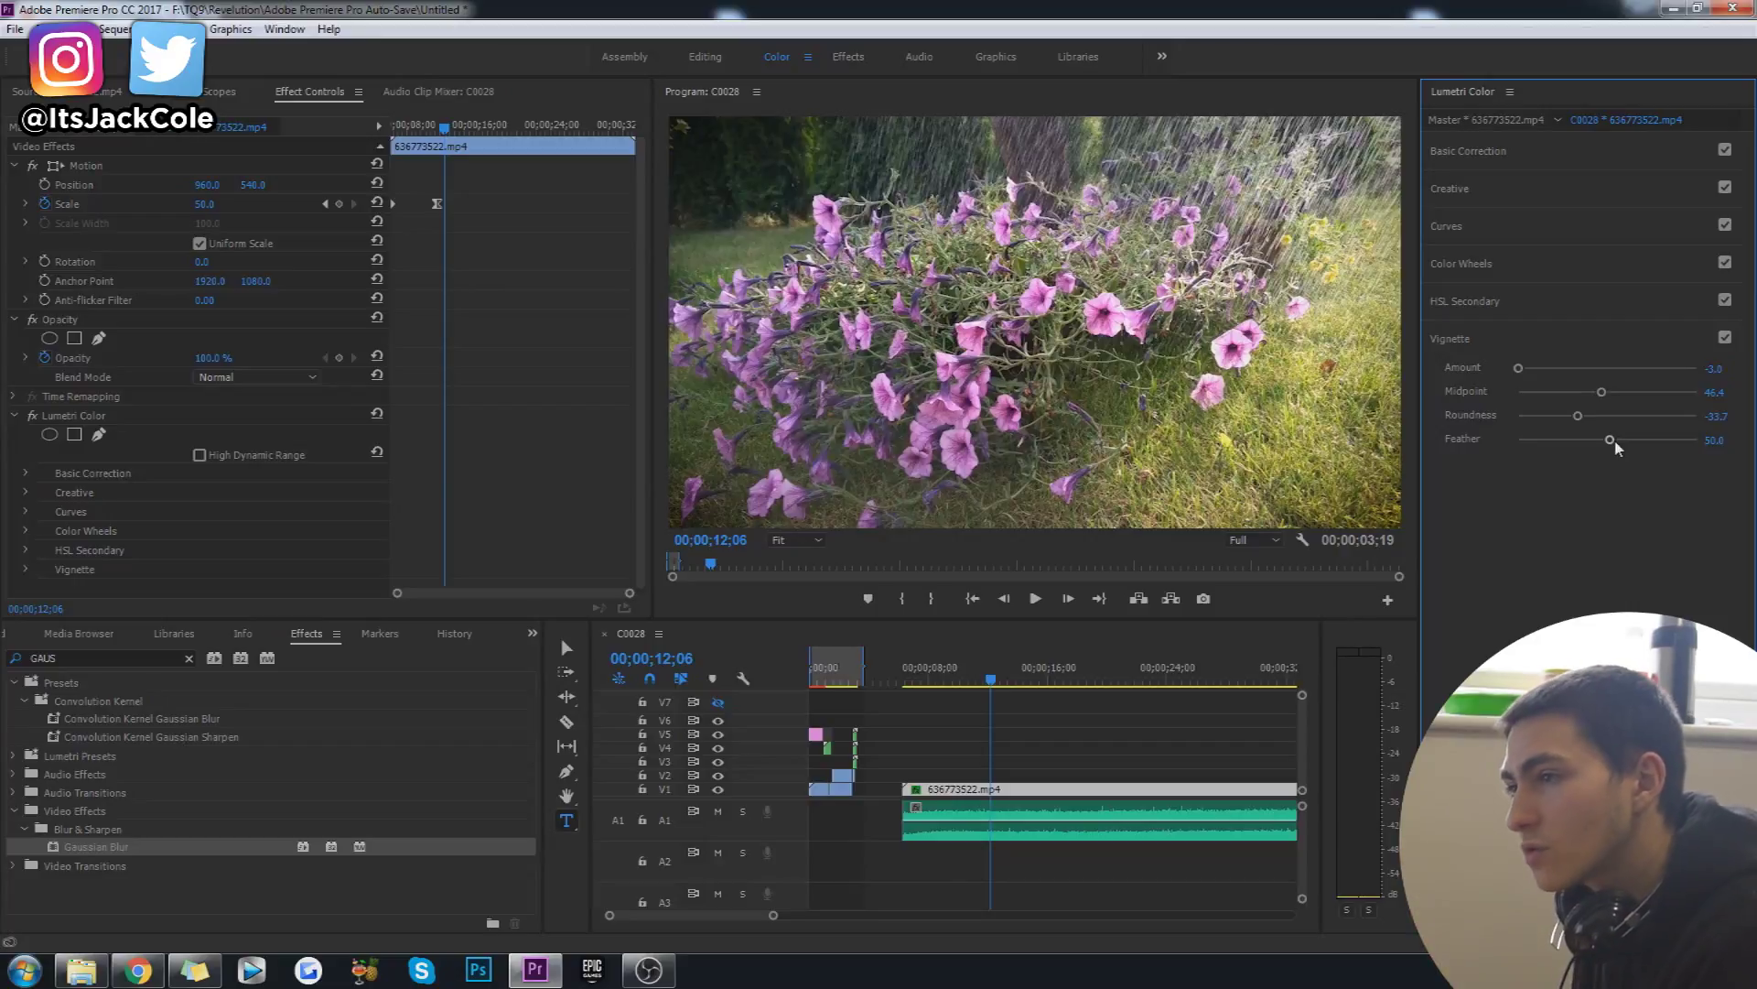
pyautogui.moveTo(1618, 440)
pyautogui.mouseDown()
pyautogui.moveTo(1639, 443)
pyautogui.moveTo(1525, 443)
pyautogui.moveTo(1604, 443)
pyautogui.mouseUp()
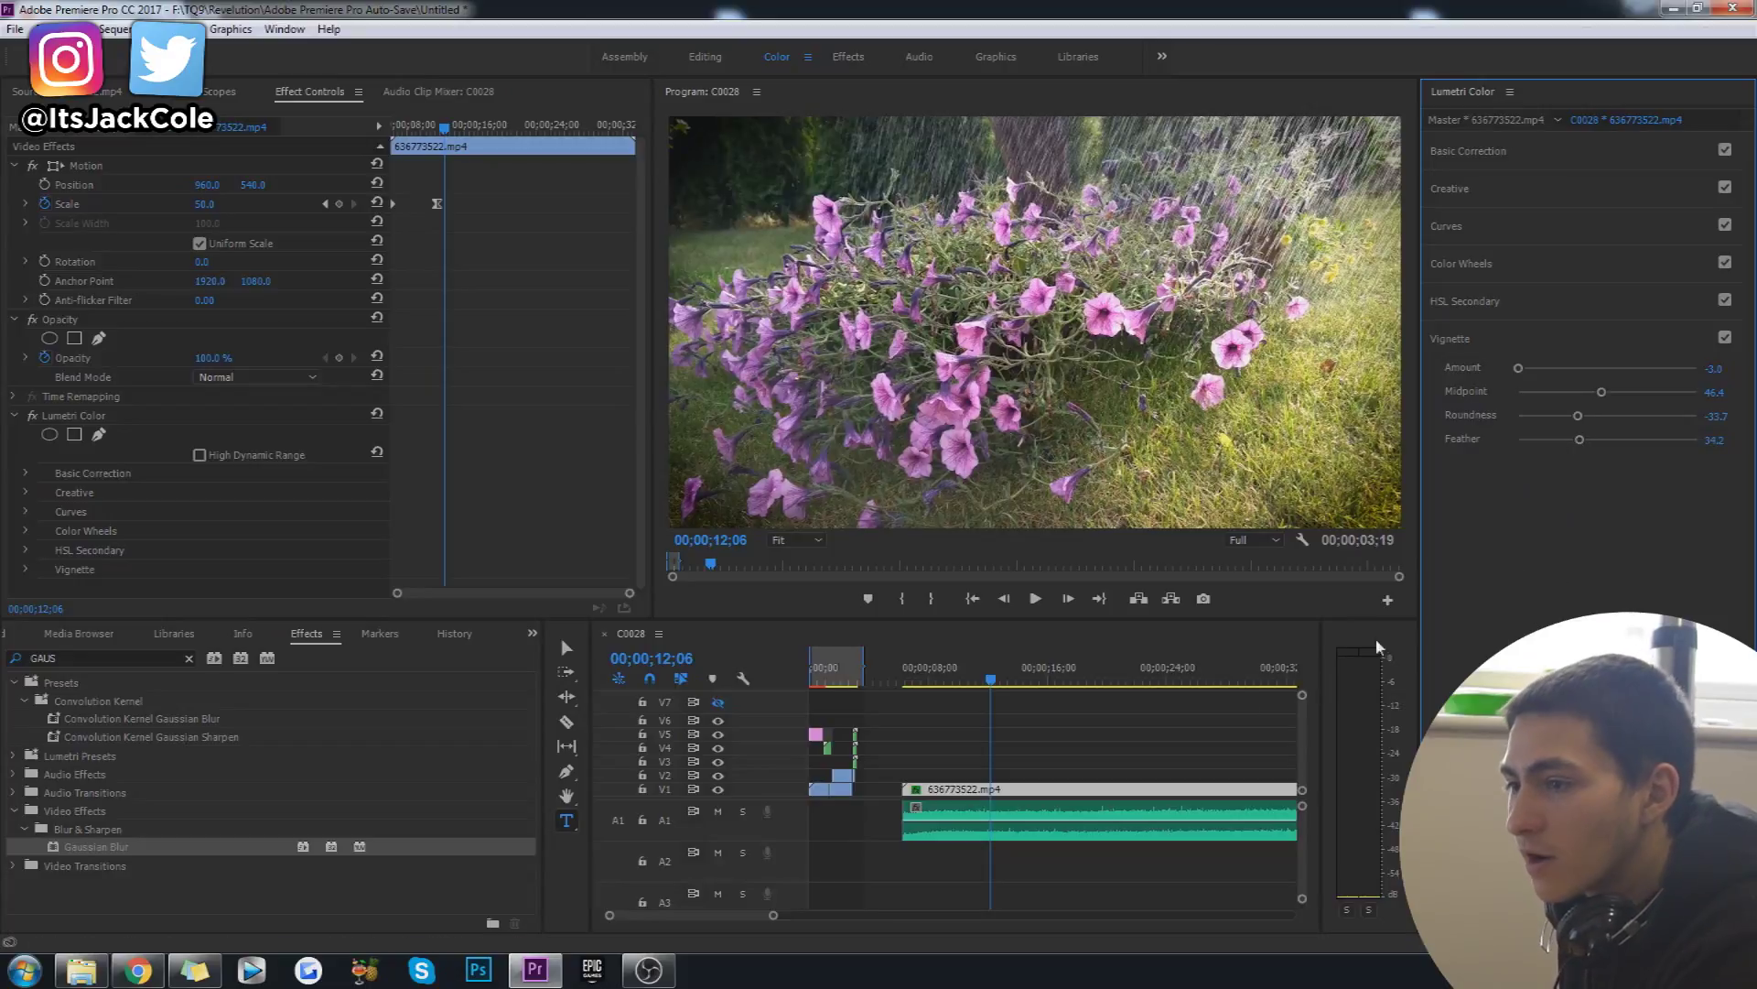
pyautogui.click(36, 417)
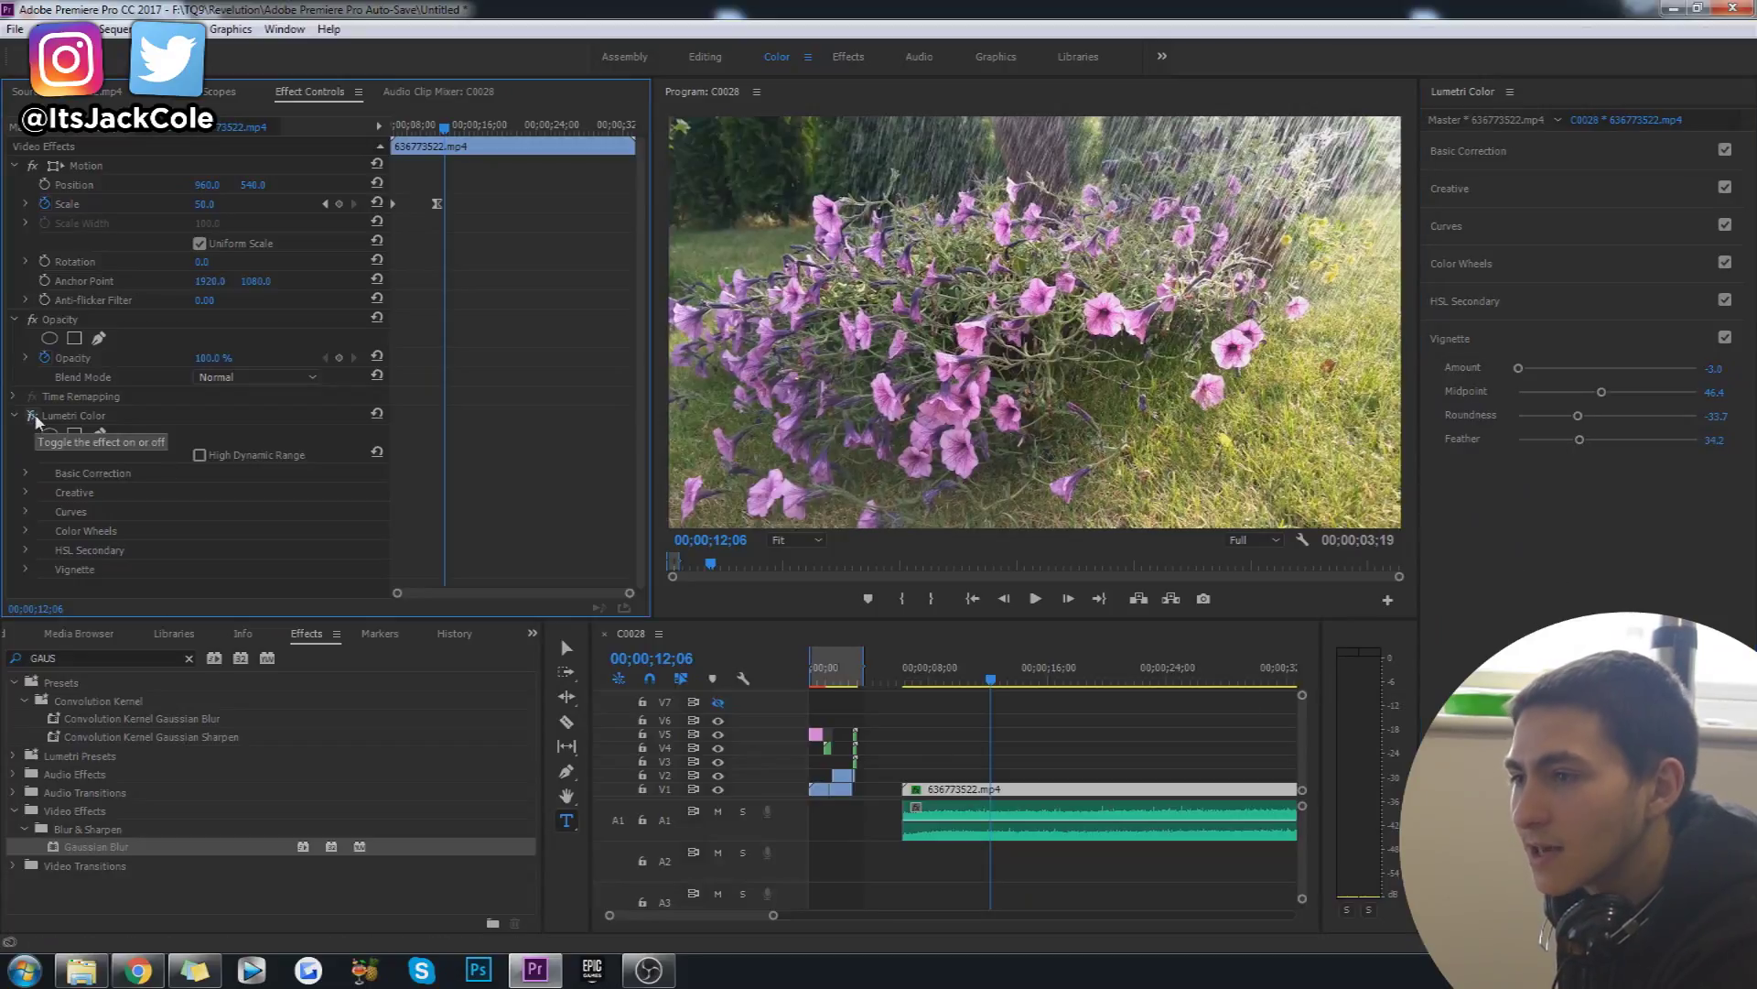
pyautogui.click(36, 418)
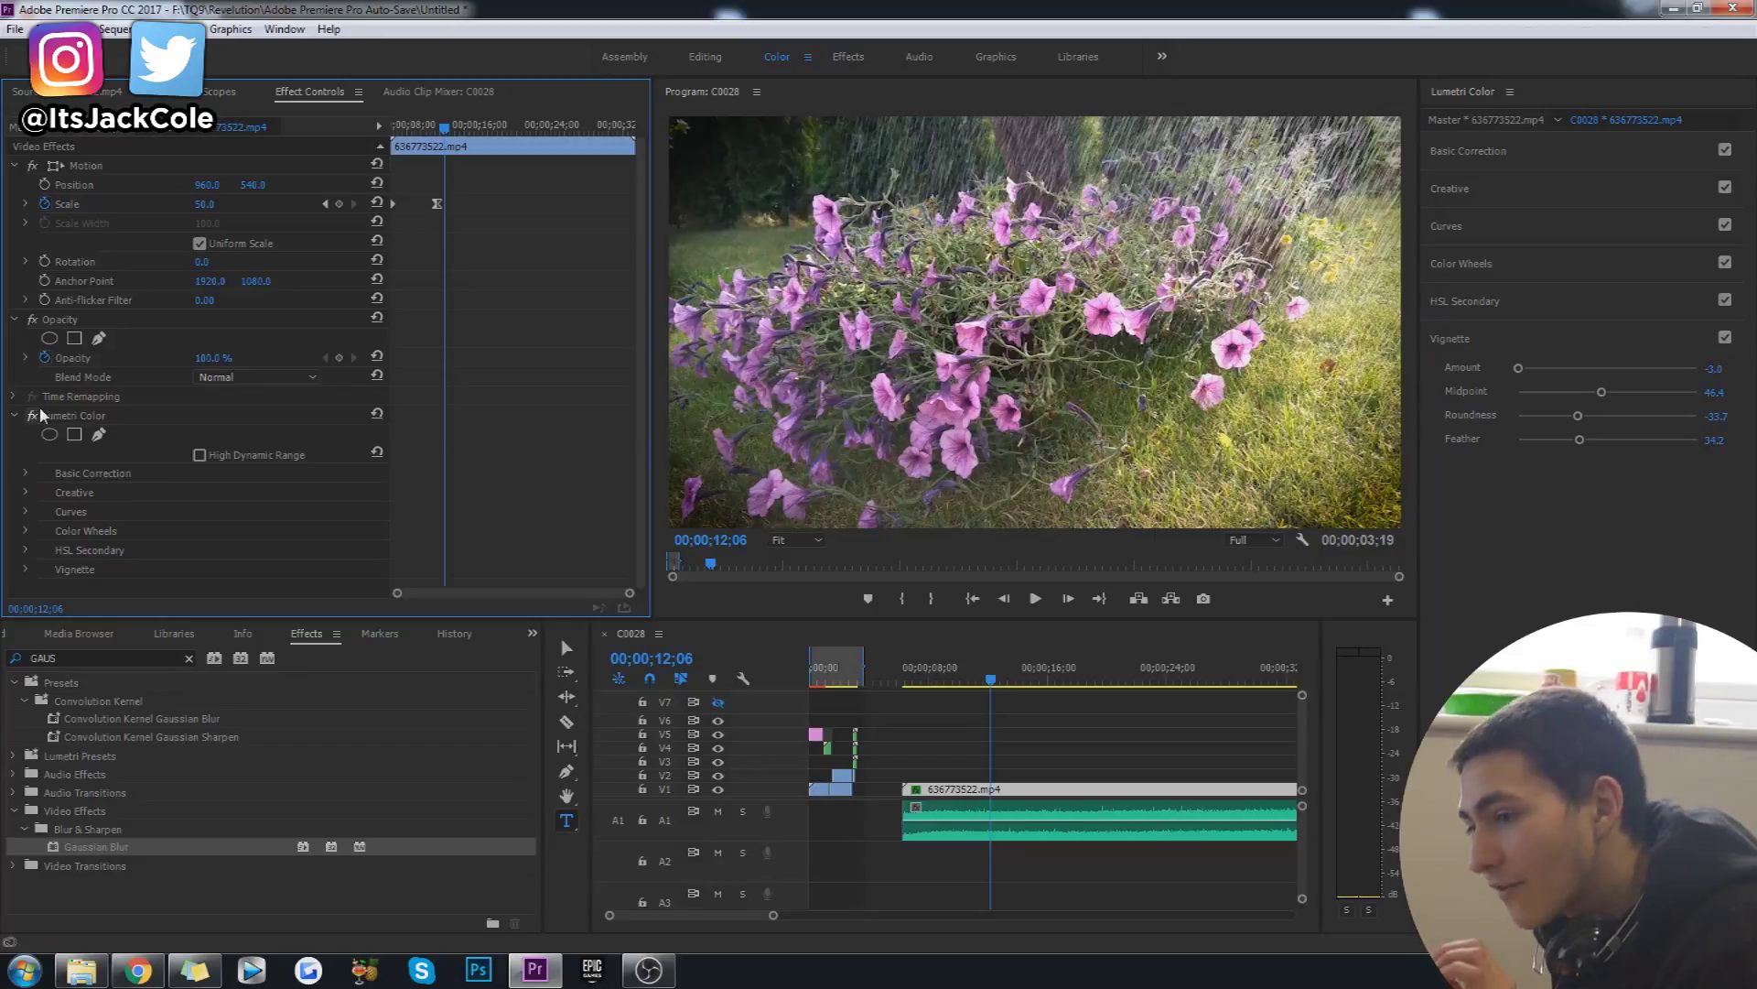
pyautogui.click(1657, 567)
pyautogui.press('Return')
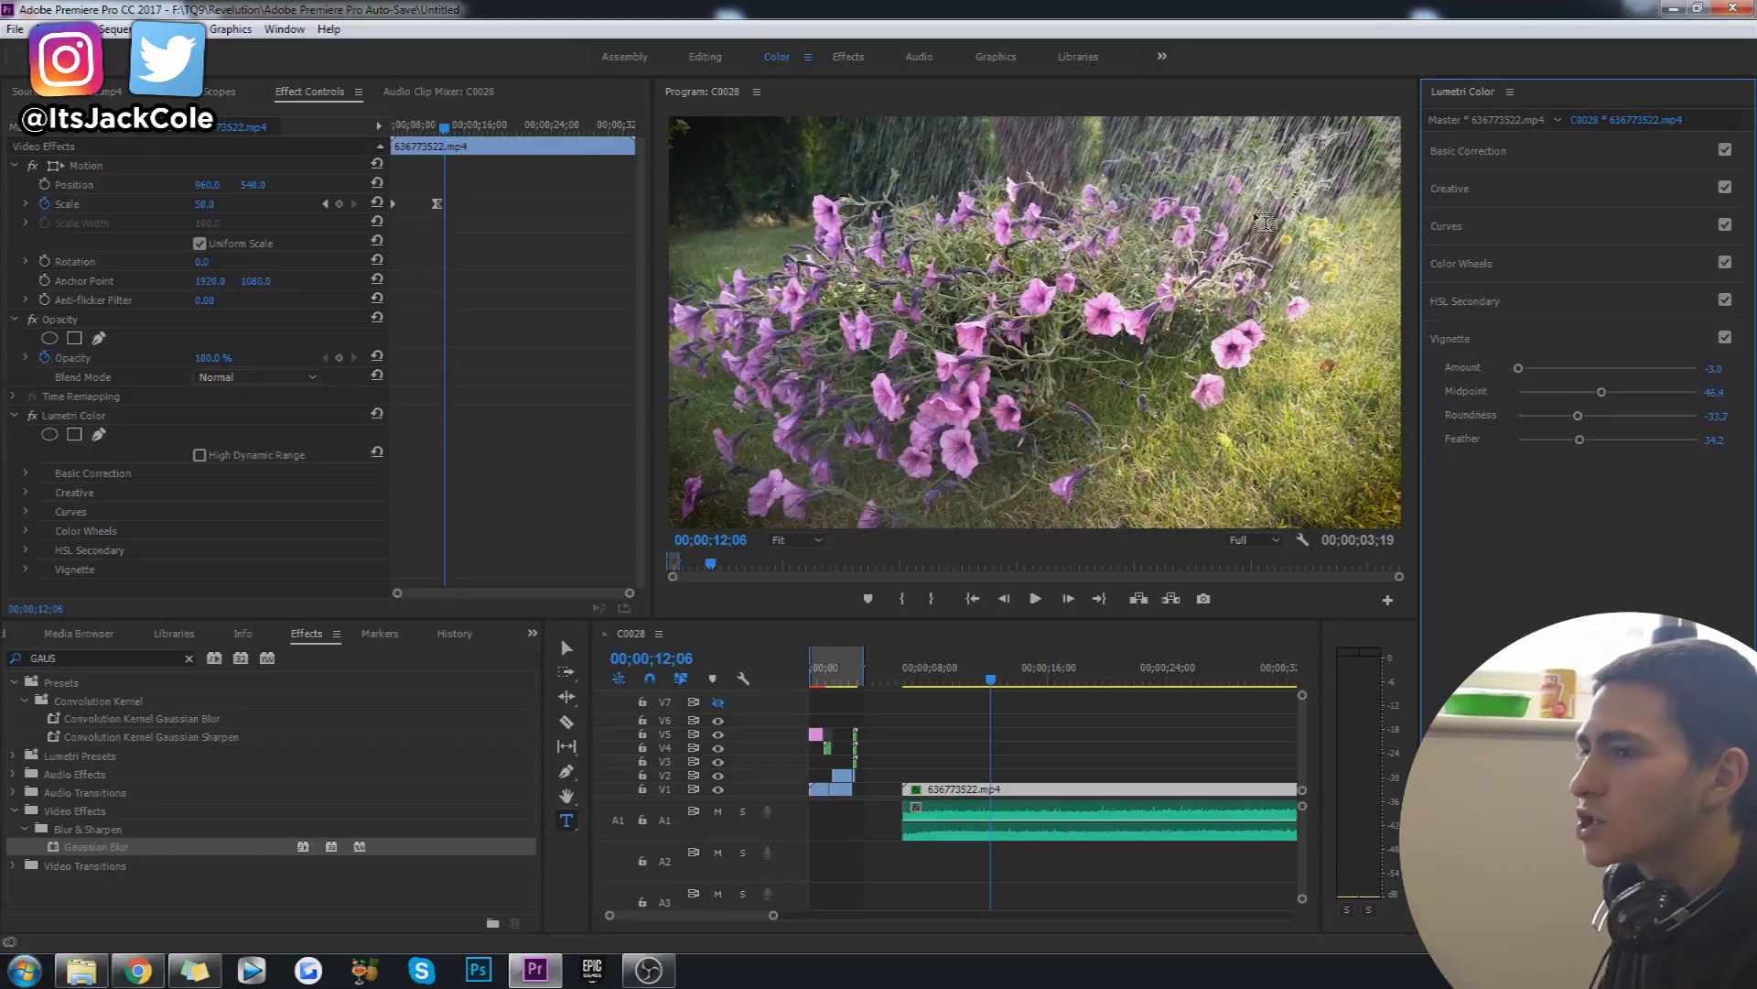
pyautogui.click(1083, 757)
pyautogui.press('Return')
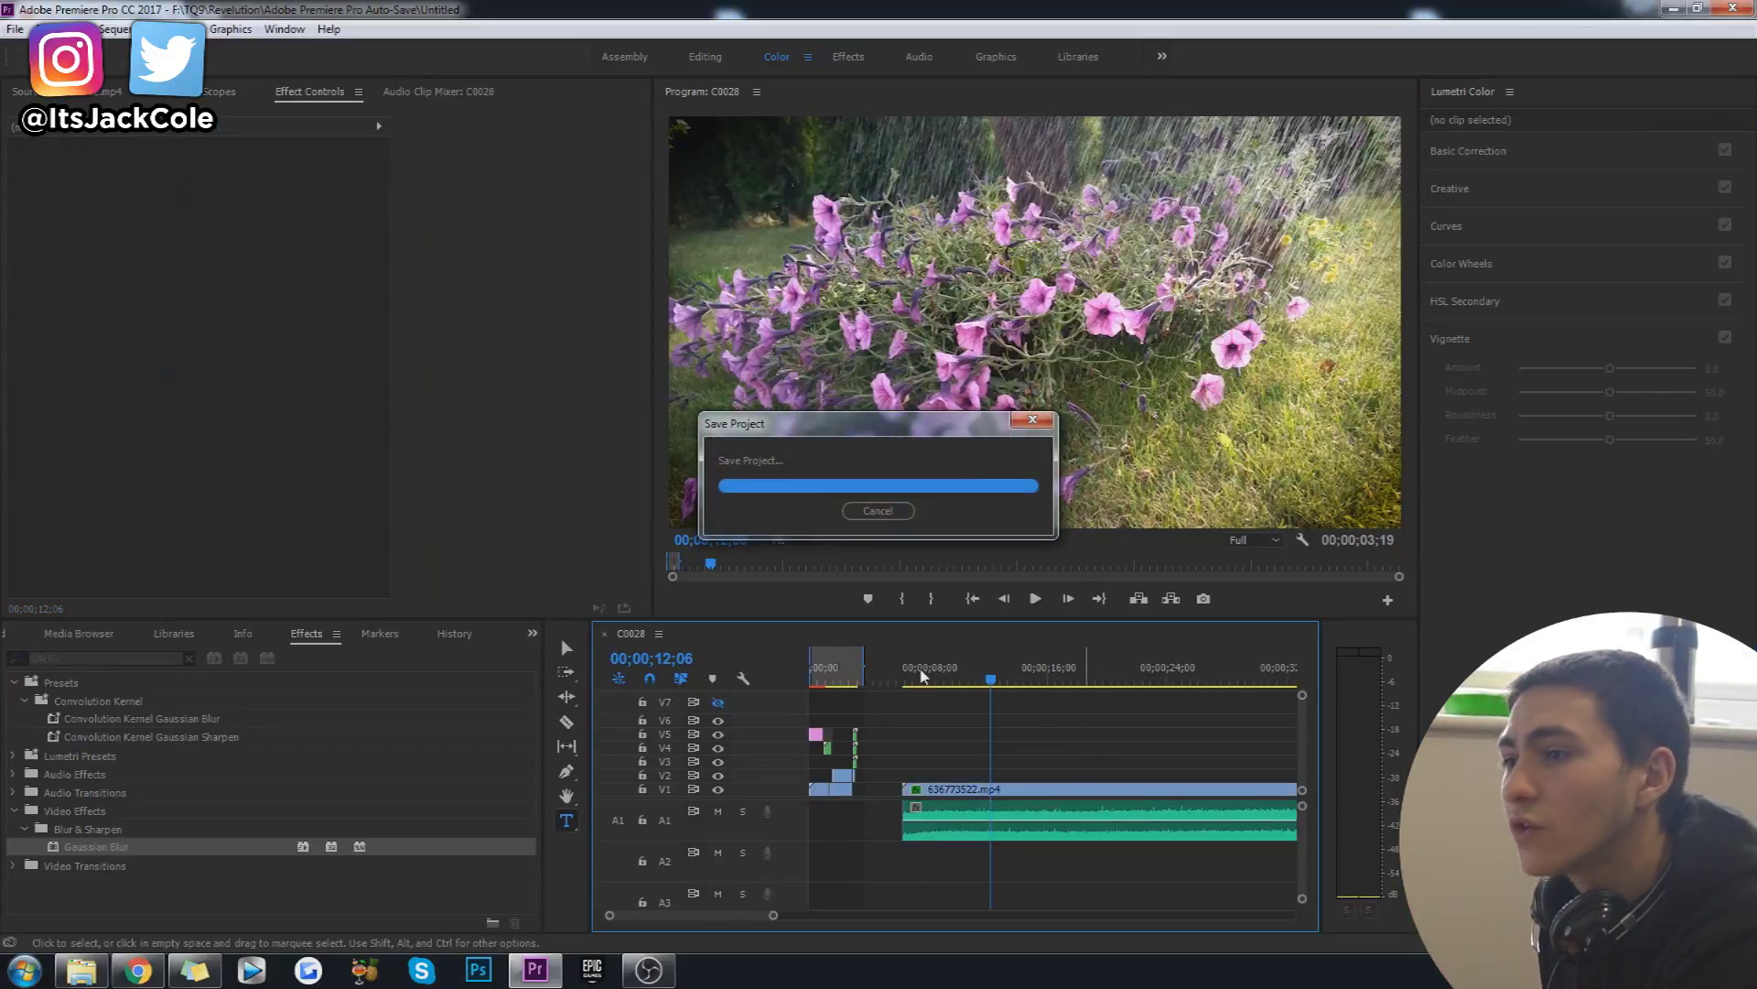